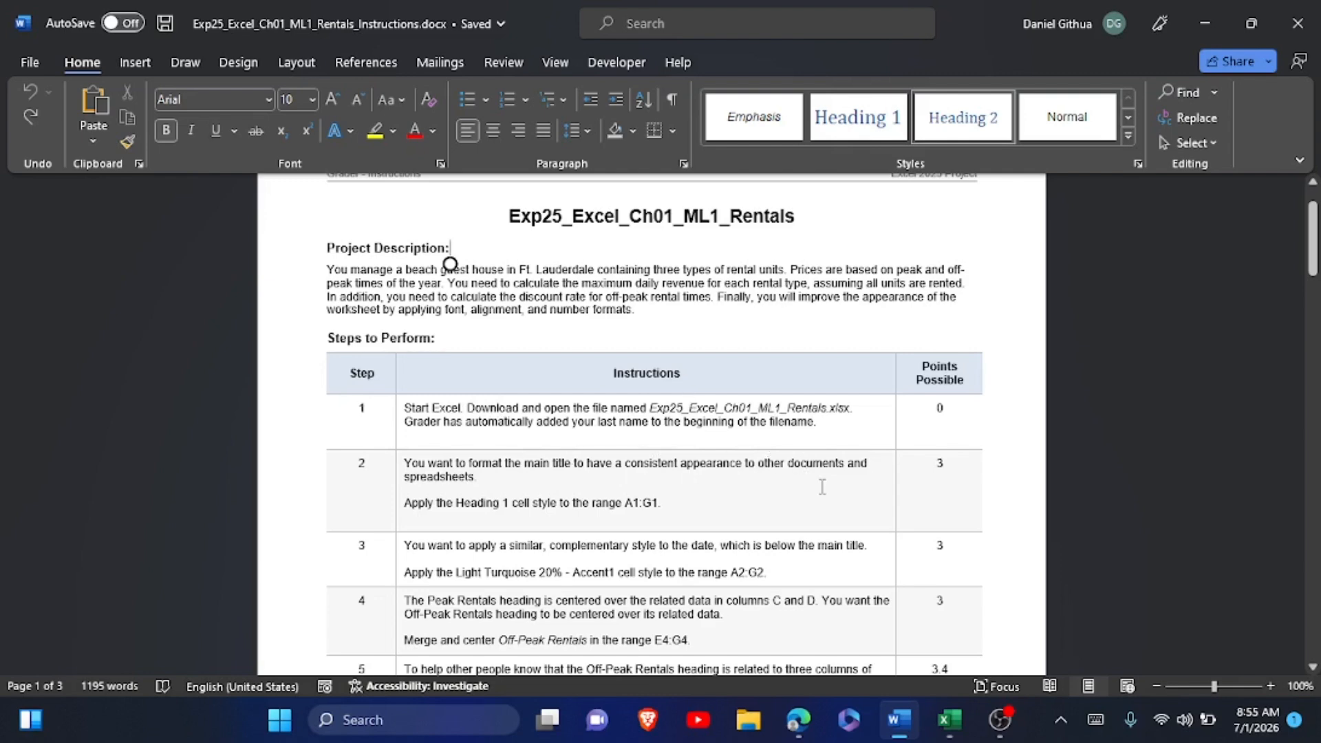
Switch to Excel and save the rentals workbook as a copy, replacing the surname prefix in the file name with the user's first name.
left_click(949, 720)
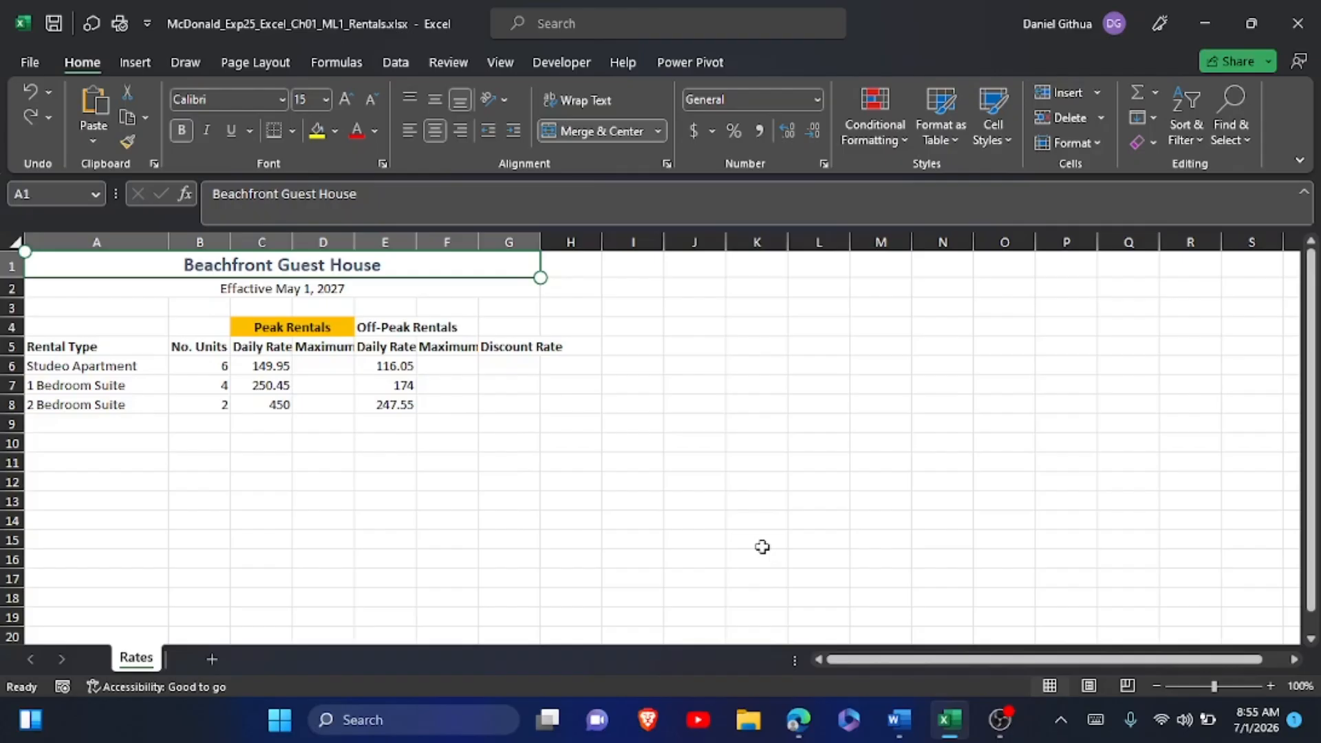
key("F12")
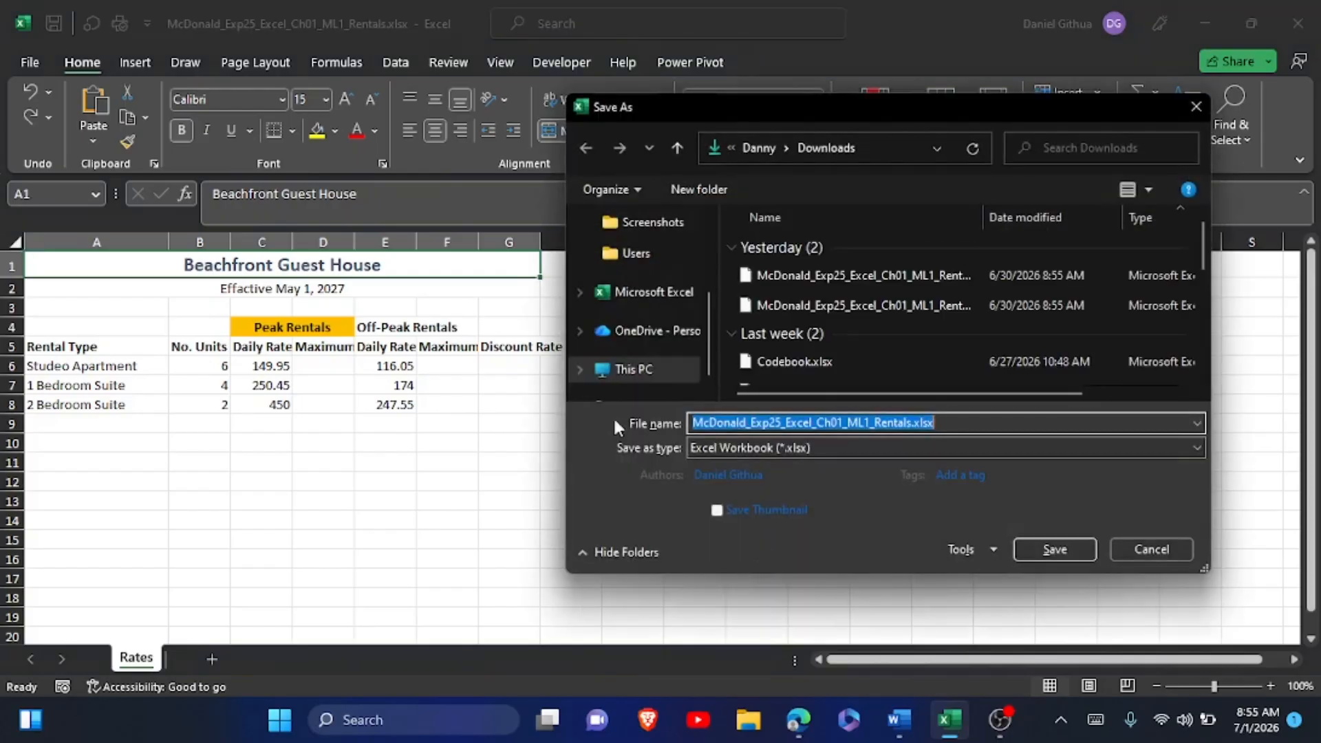
left_click_drag(748, 422, 694, 427)
type("Daniel")
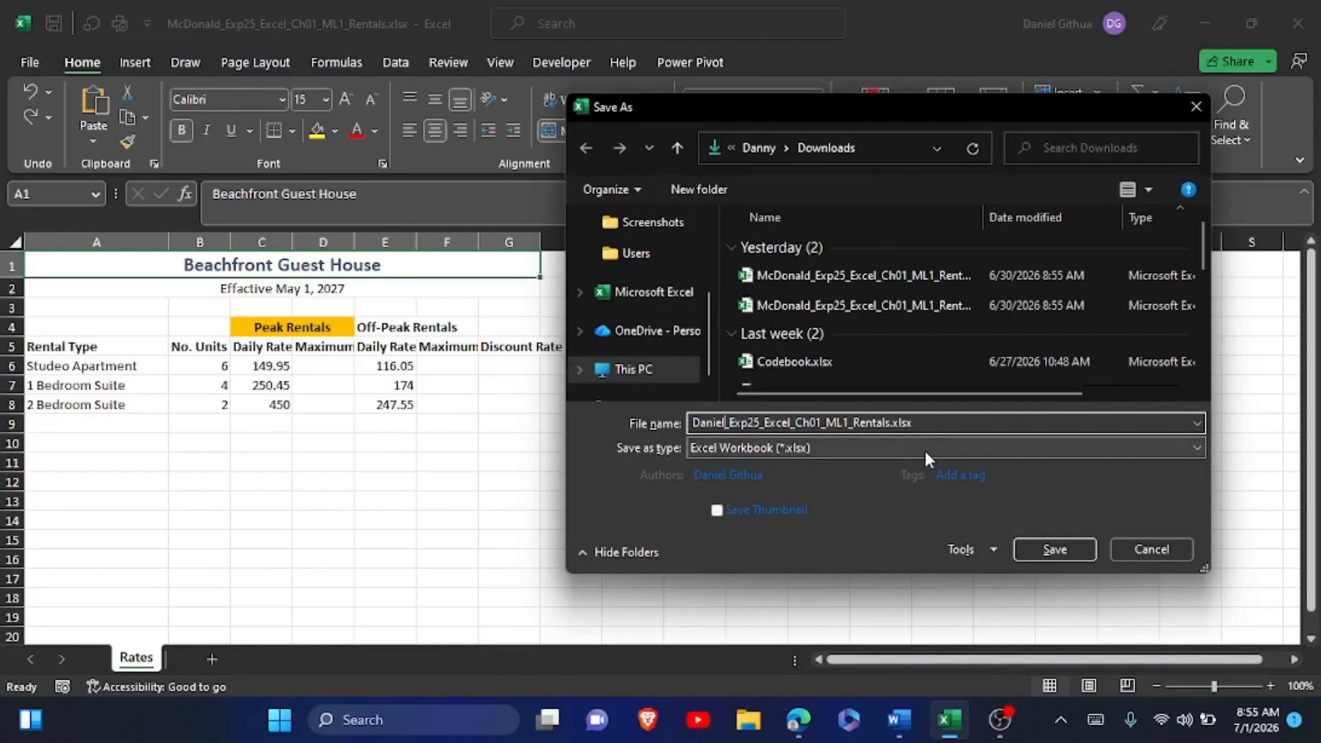
left_click(1039, 548)
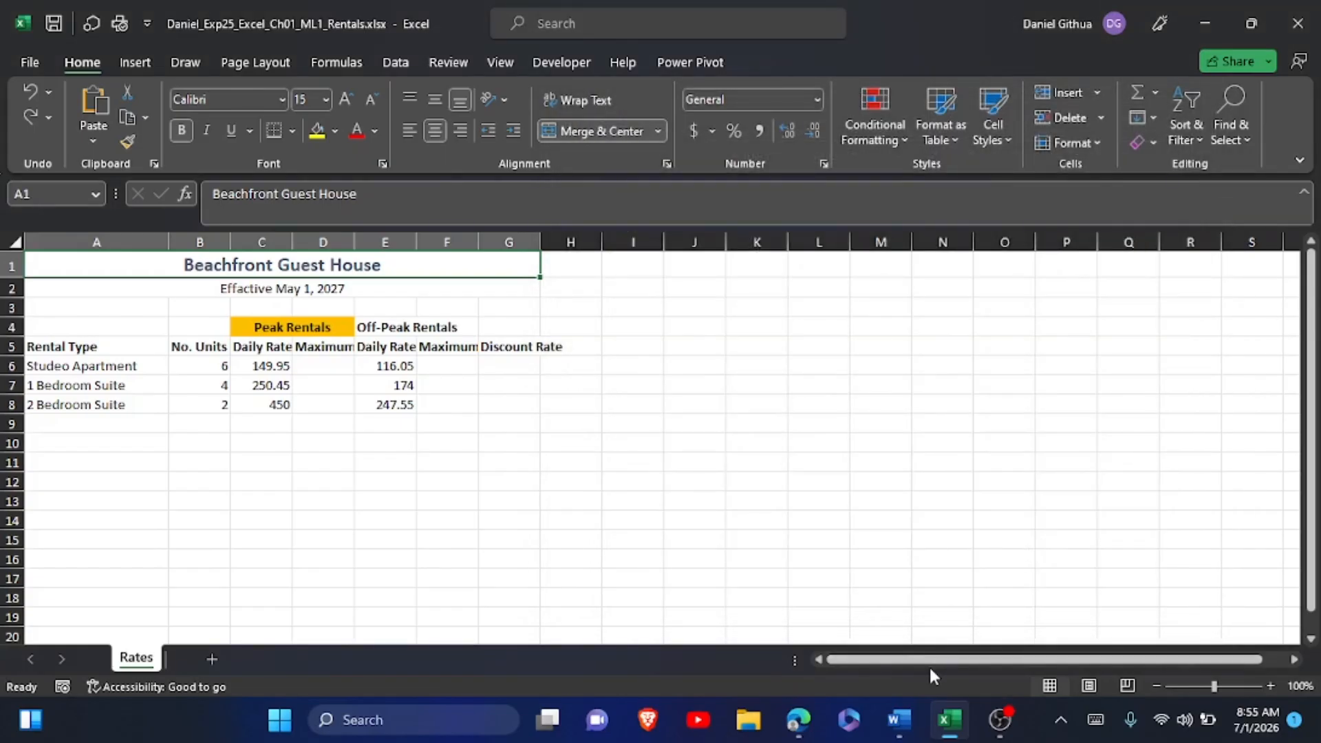
Switch to the Word instructions and highlight the step 1 instruction text in yellow.
left_click(899, 720)
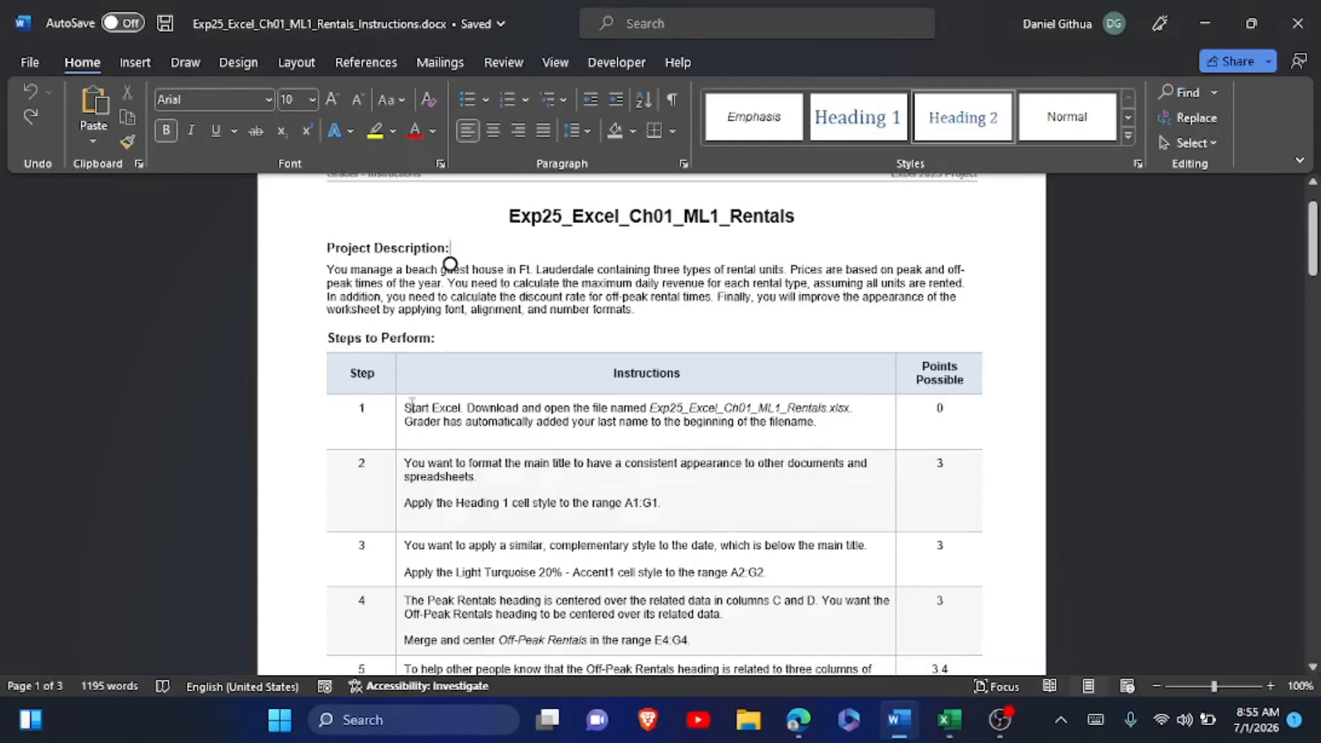
left_click_drag(406, 409, 676, 427)
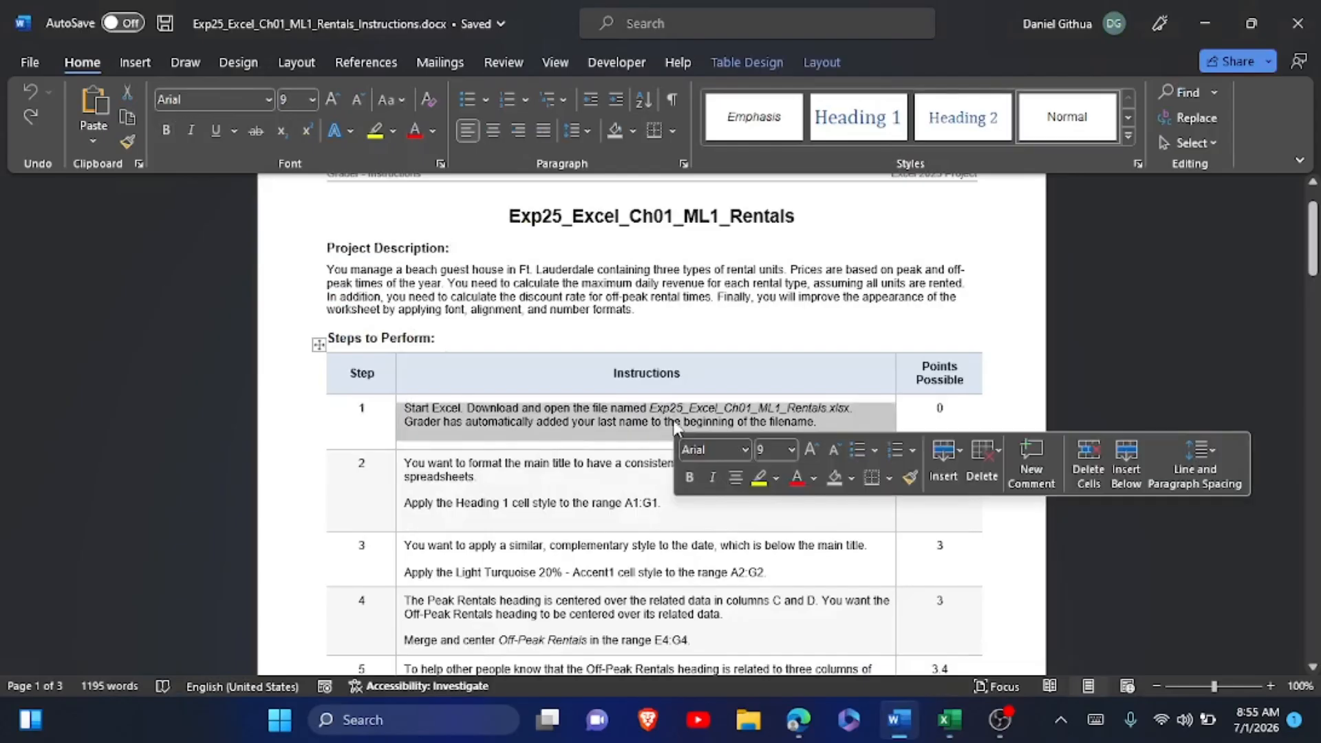
left_click(759, 478)
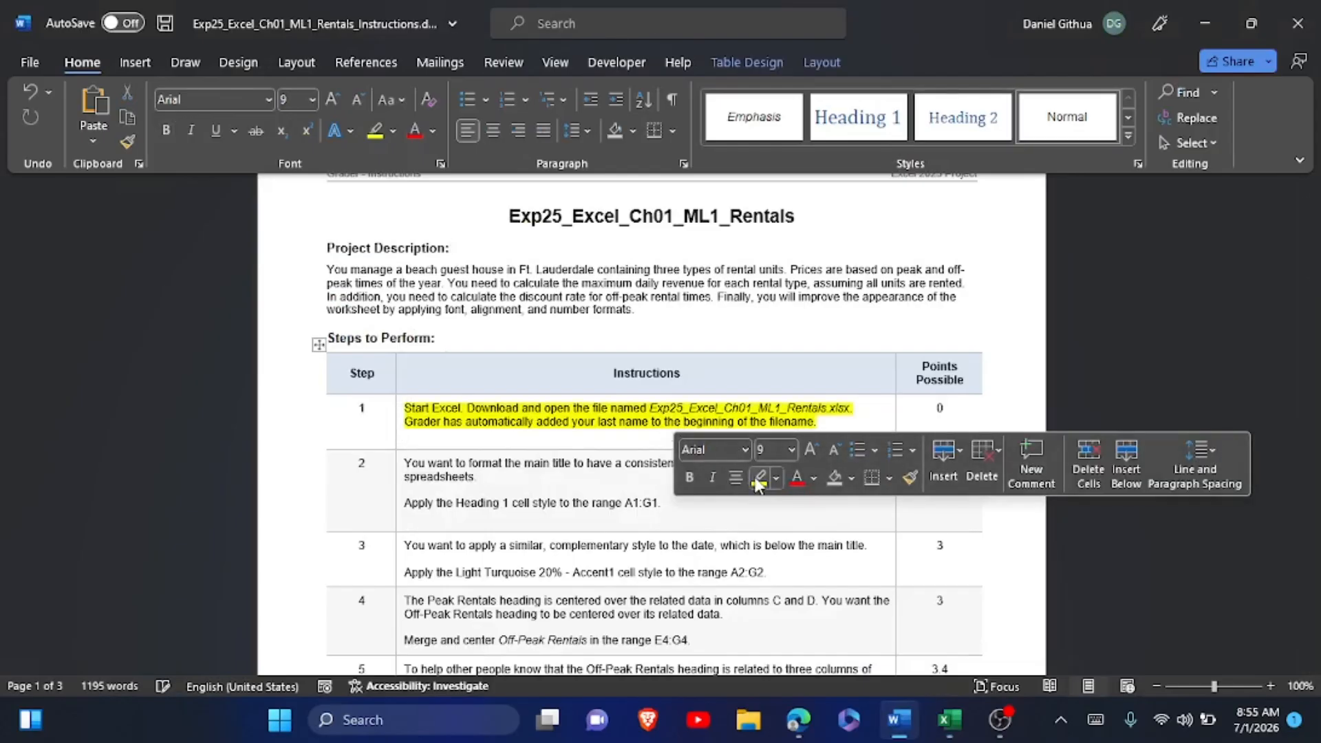
left_click(498, 216)
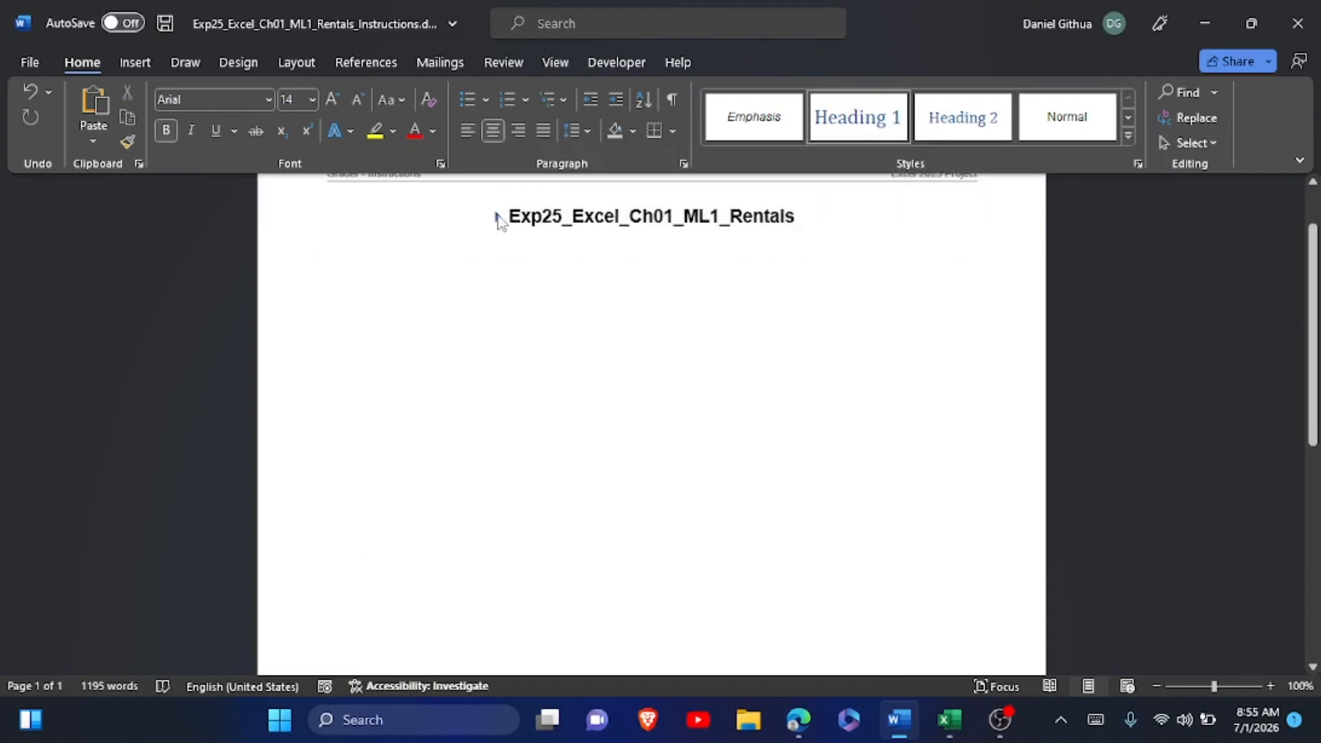
left_click(497, 217)
Read instruction step 2, switch to Excel and apply the Heading 1 cell style to the main title in A1:G1.
scroll(523, 514, "down", 3)
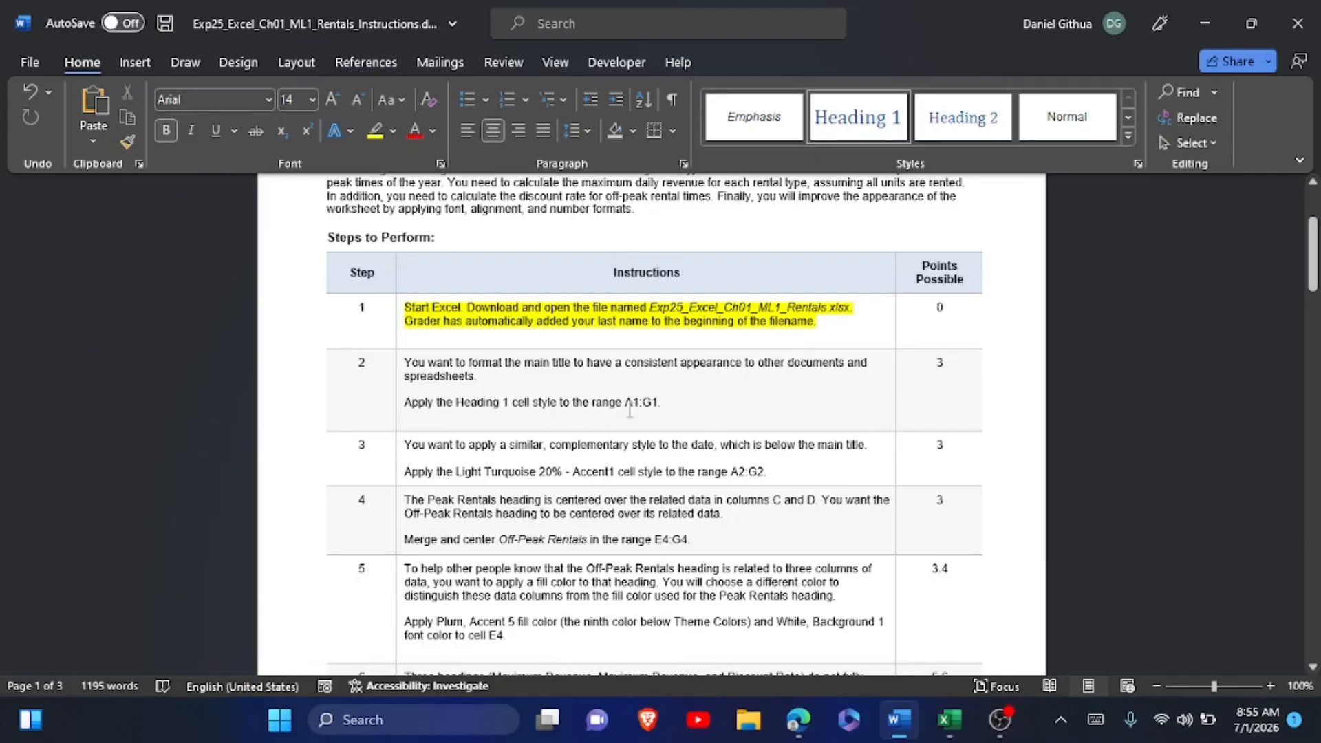
key("alt+Tab")
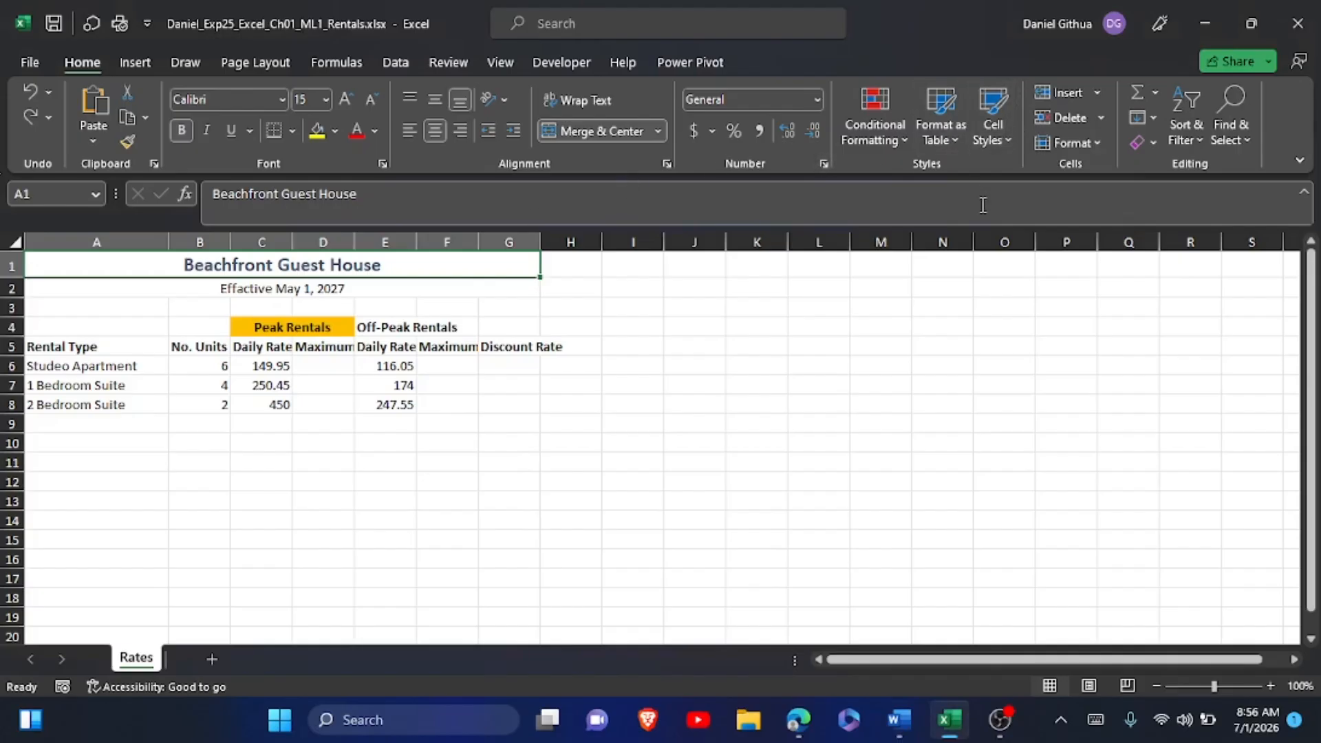
left_click(1008, 139)
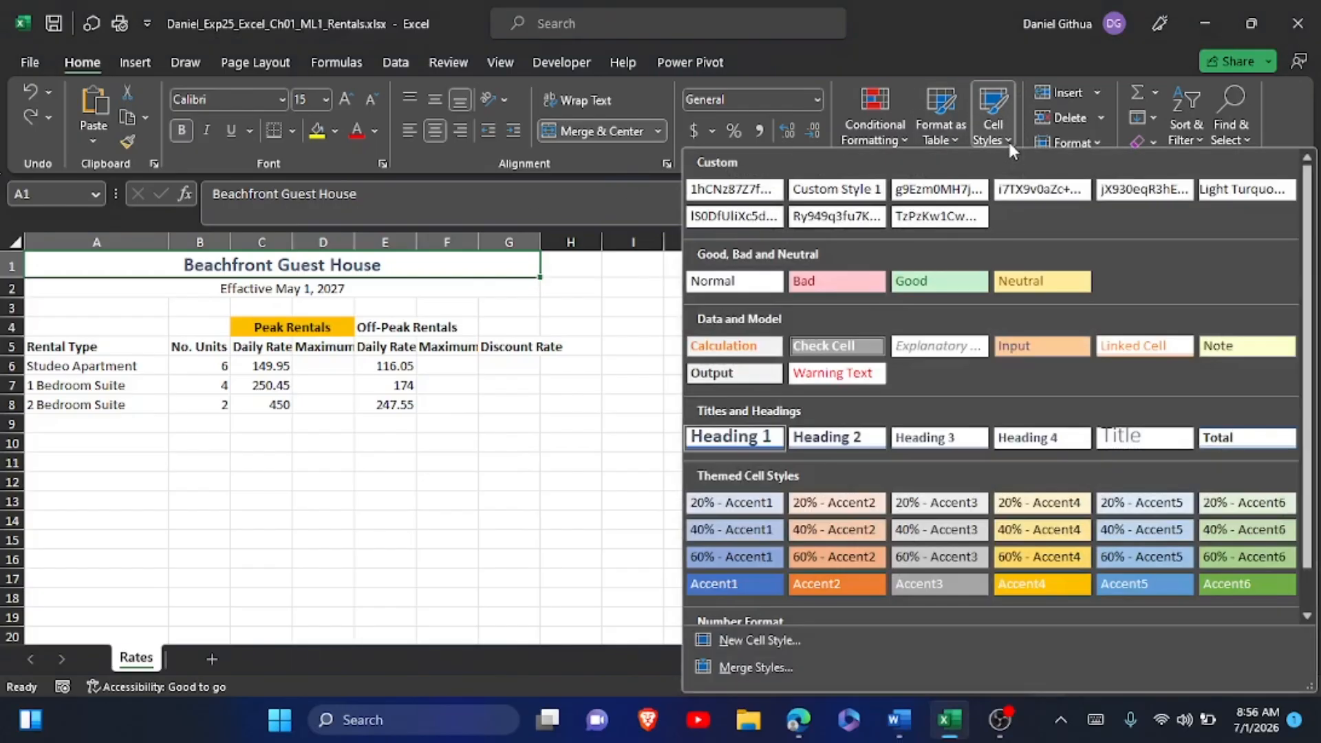
left_click(722, 435)
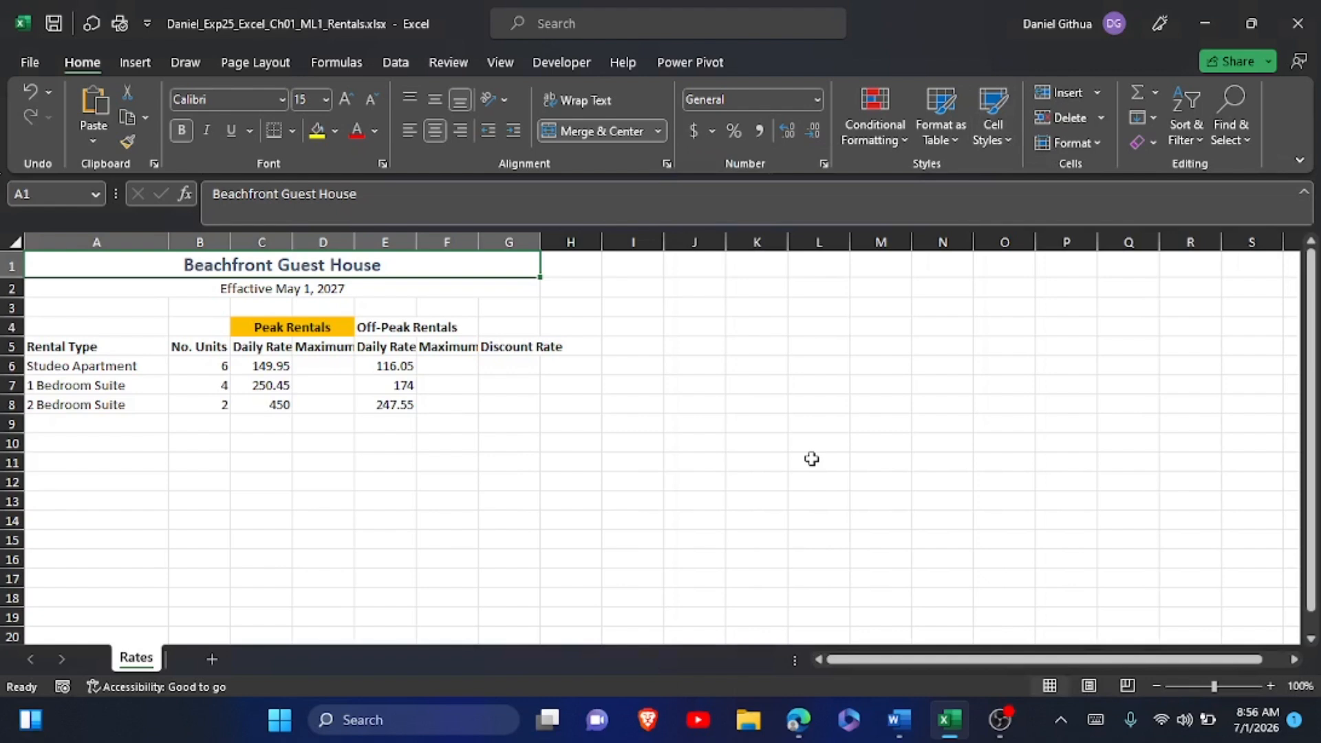
Return to the Word instructions and highlight the whole step 2 instruction text in yellow.
left_click(894, 719)
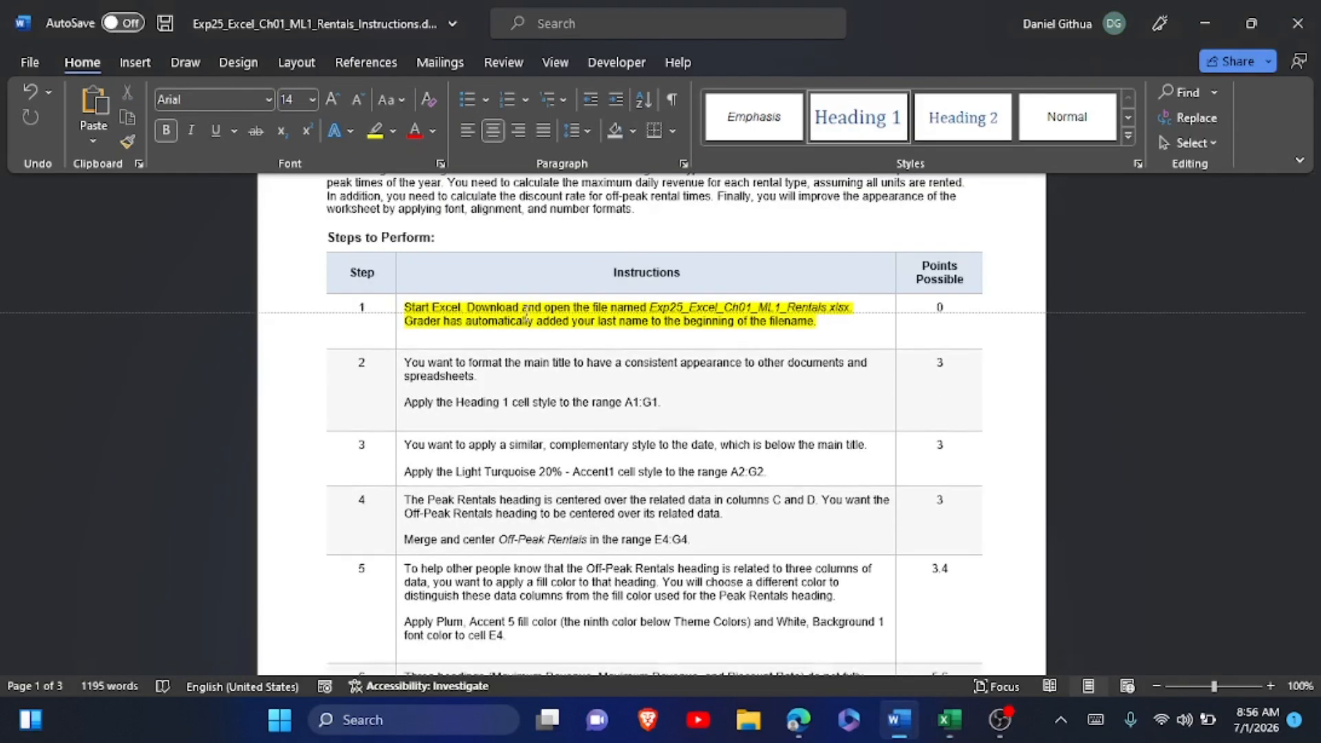
scroll(525, 317, "up", 2)
left_click(406, 430)
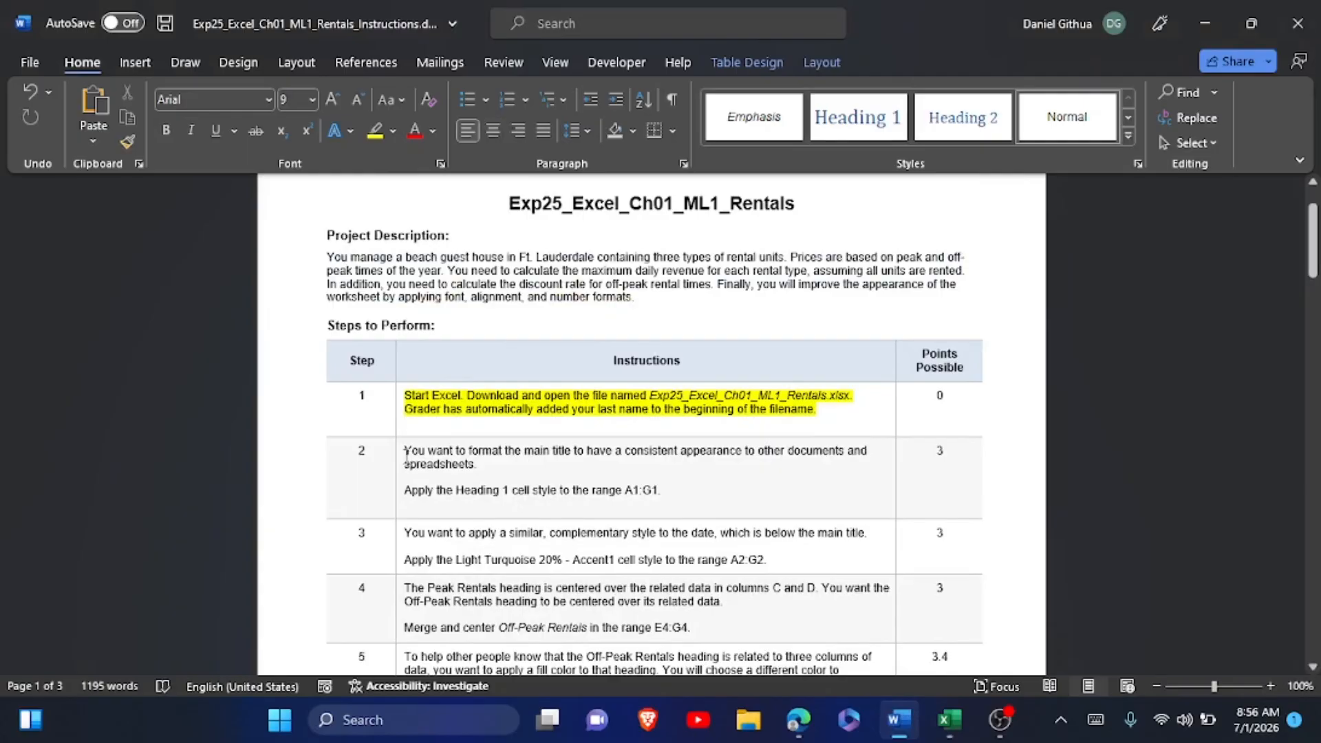
left_click_drag(406, 456, 688, 492)
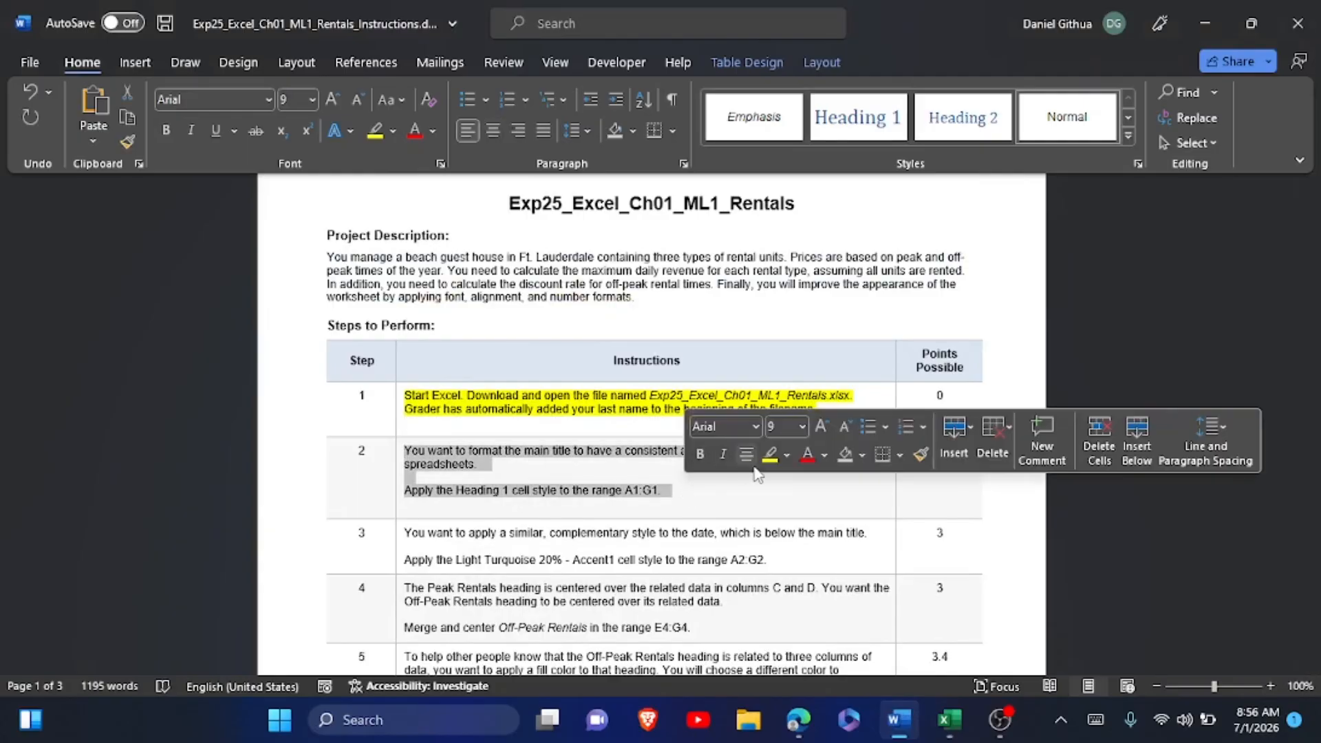
left_click(770, 454)
Read instruction step 3, switch to Excel and apply the 20% - Accent1 cell style to the date in A2:G2.
scroll(777, 472, "down", 3)
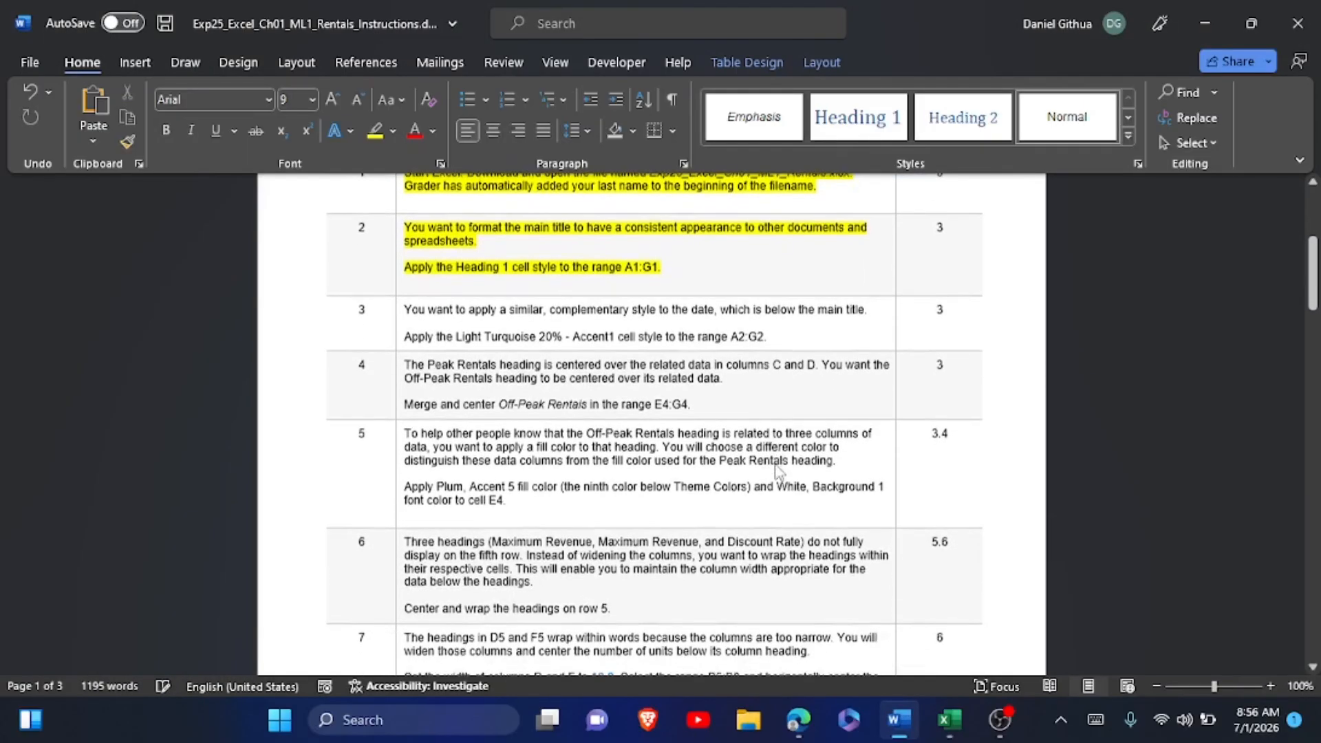
left_click(661, 278)
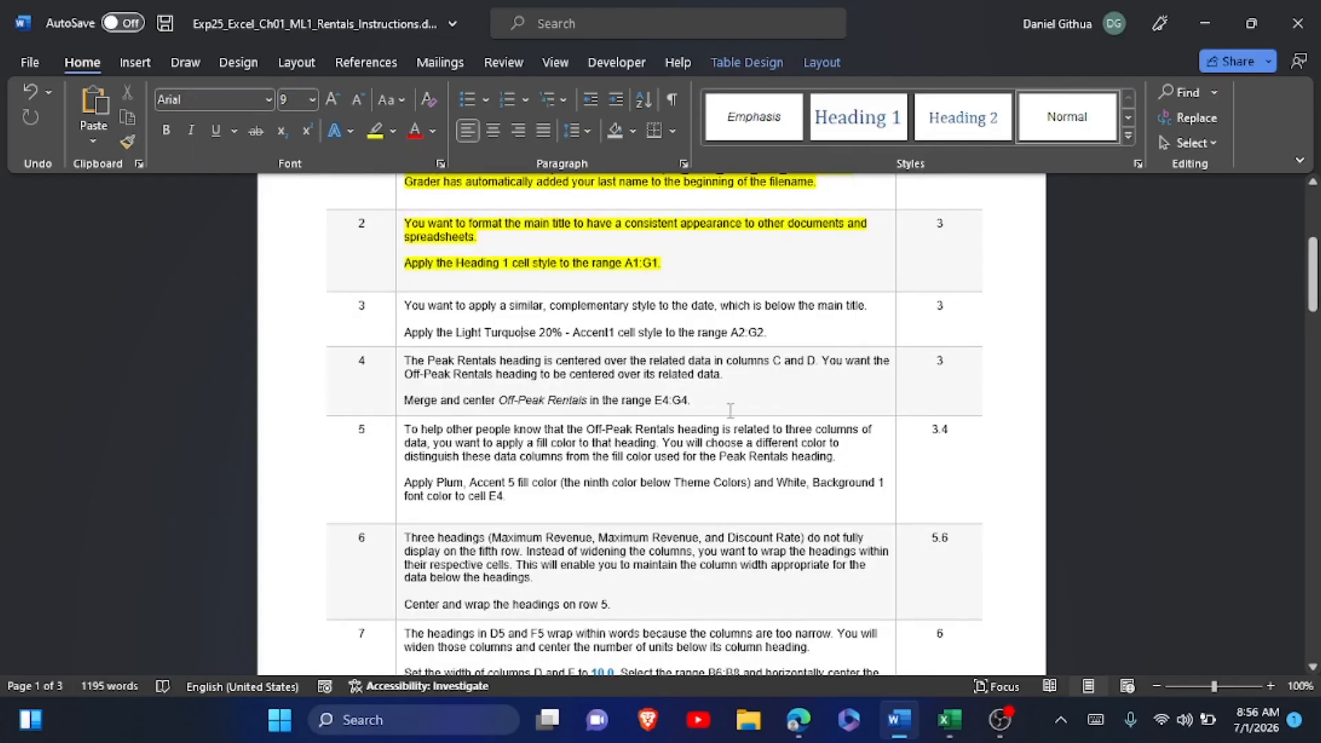
left_click(948, 720)
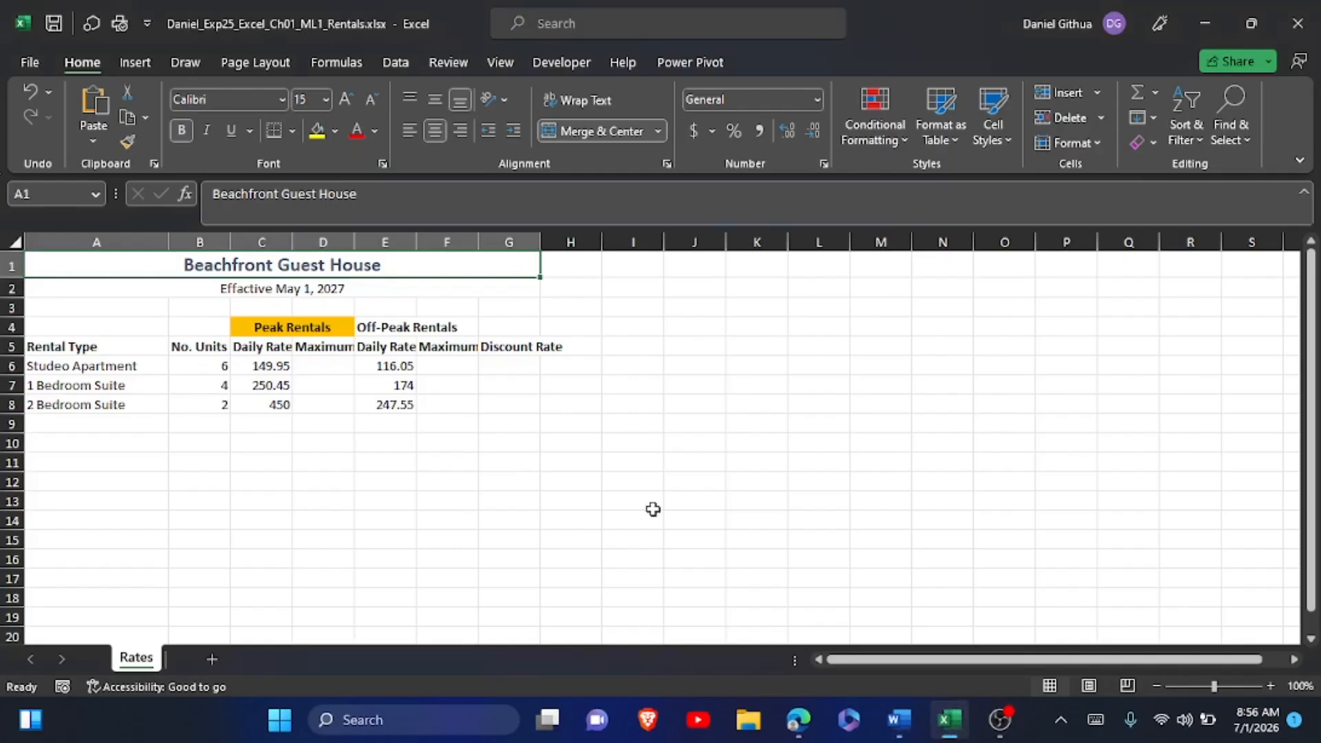
left_click(139, 284)
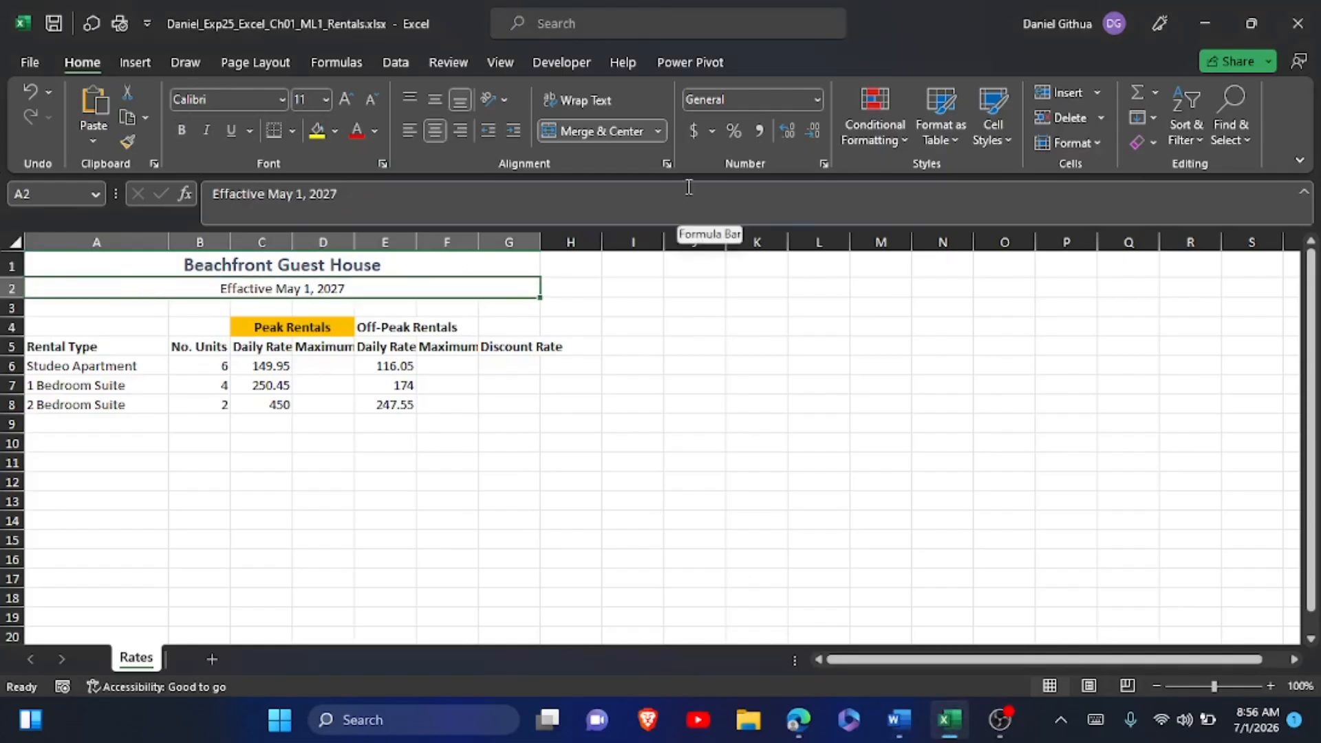
left_click(1002, 136)
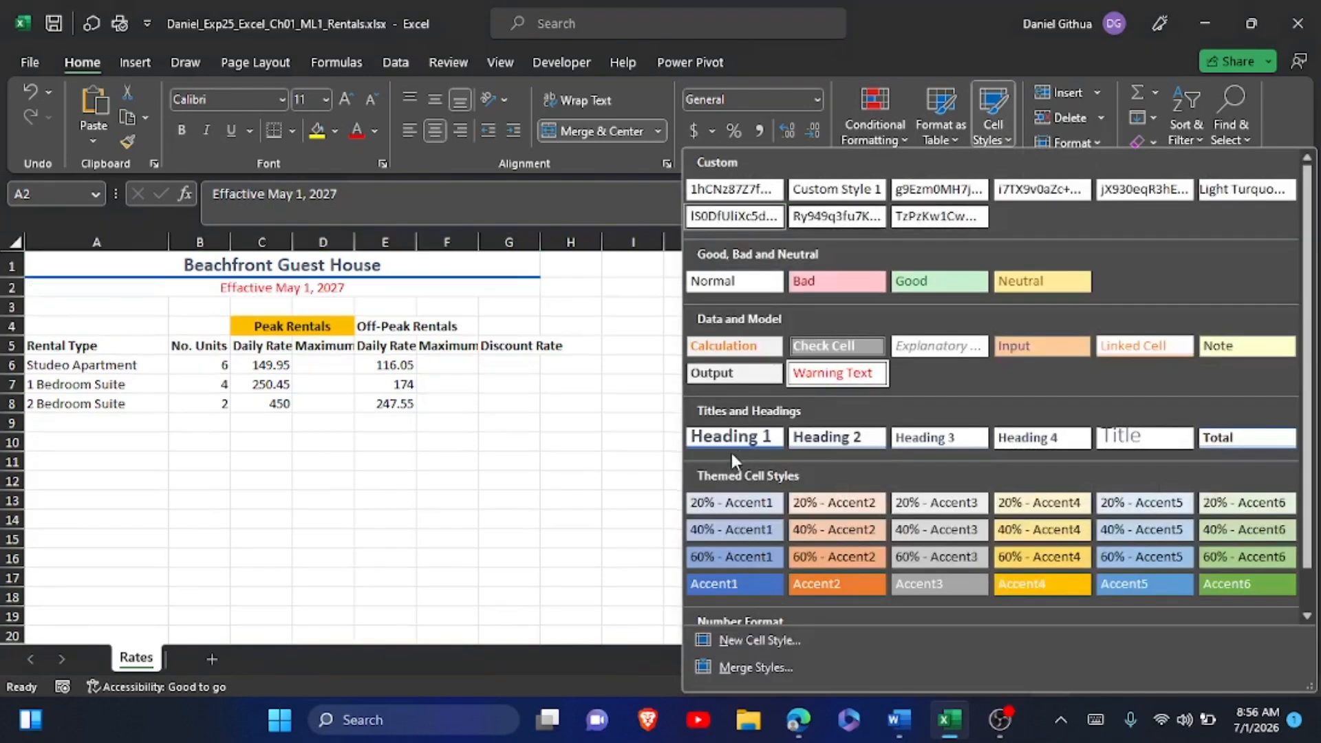
left_click(714, 509)
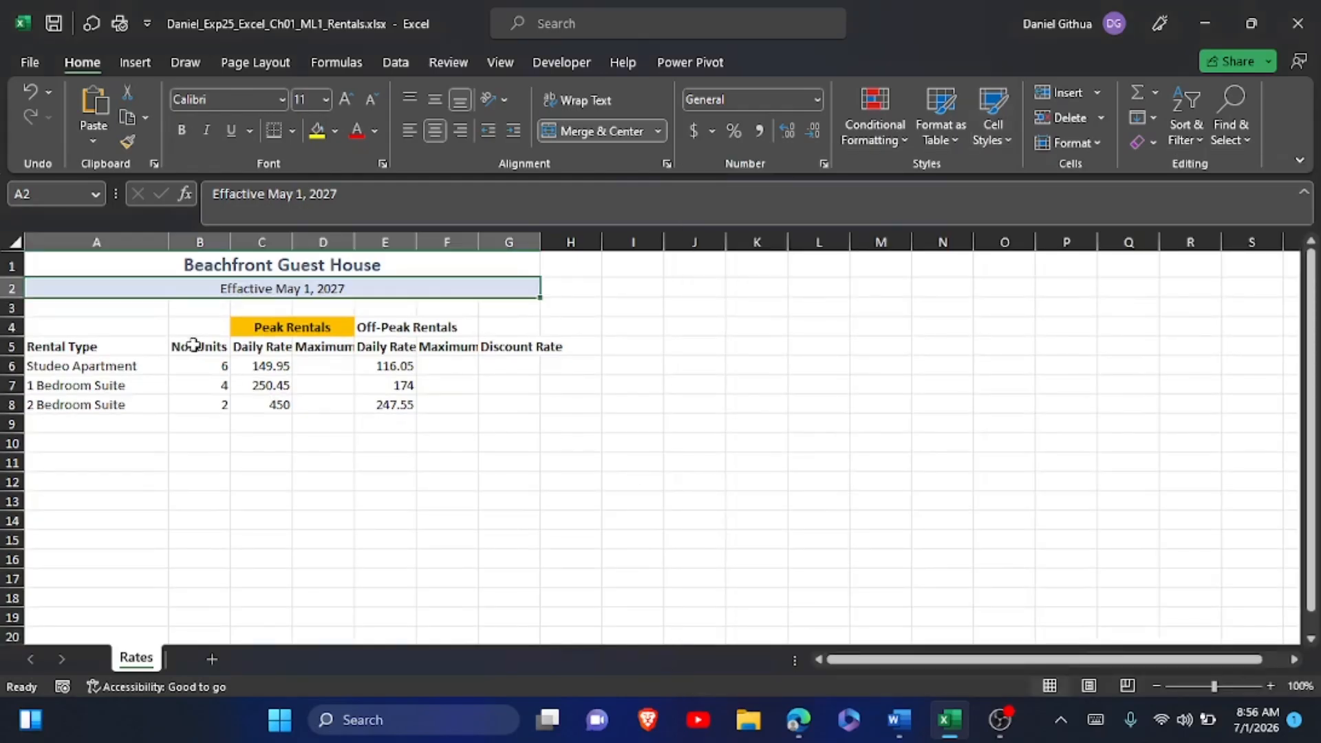
Go back to the Word instructions and highlight the step 3 instruction text in yellow.
left_click(901, 723)
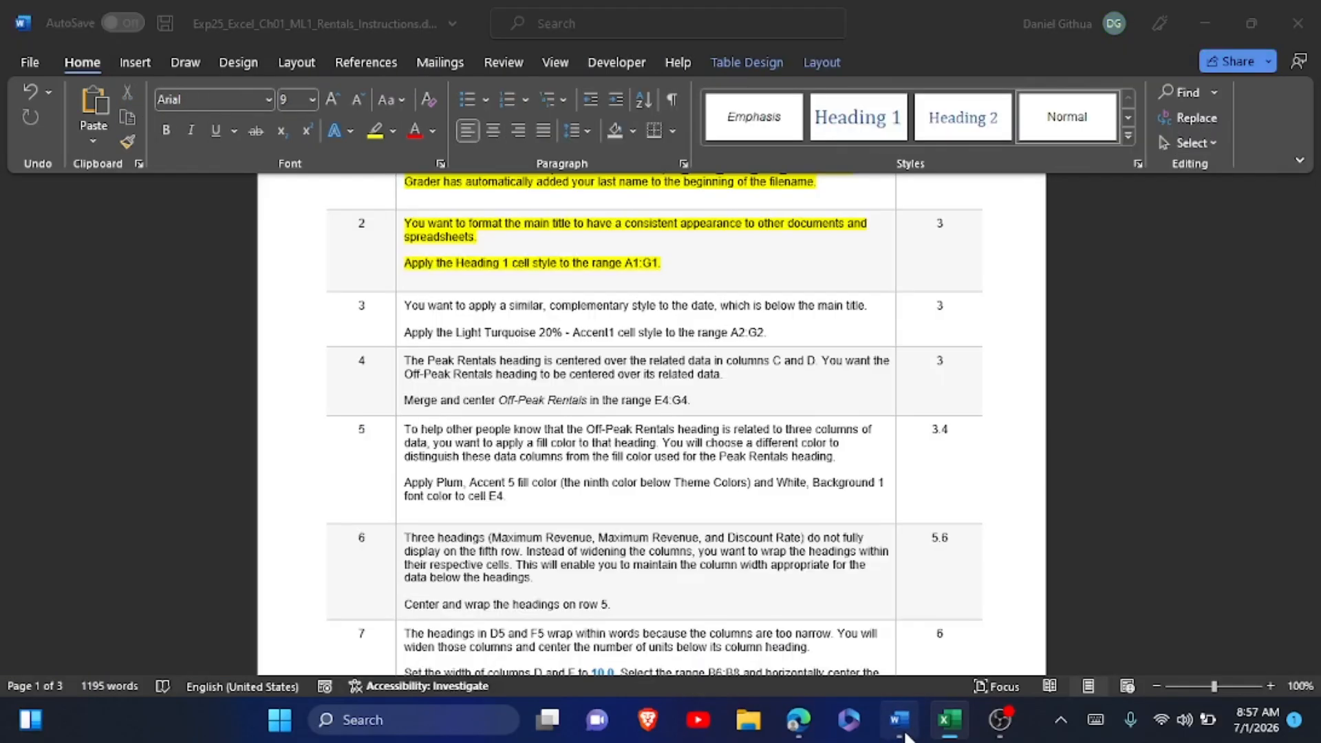
left_click(399, 312)
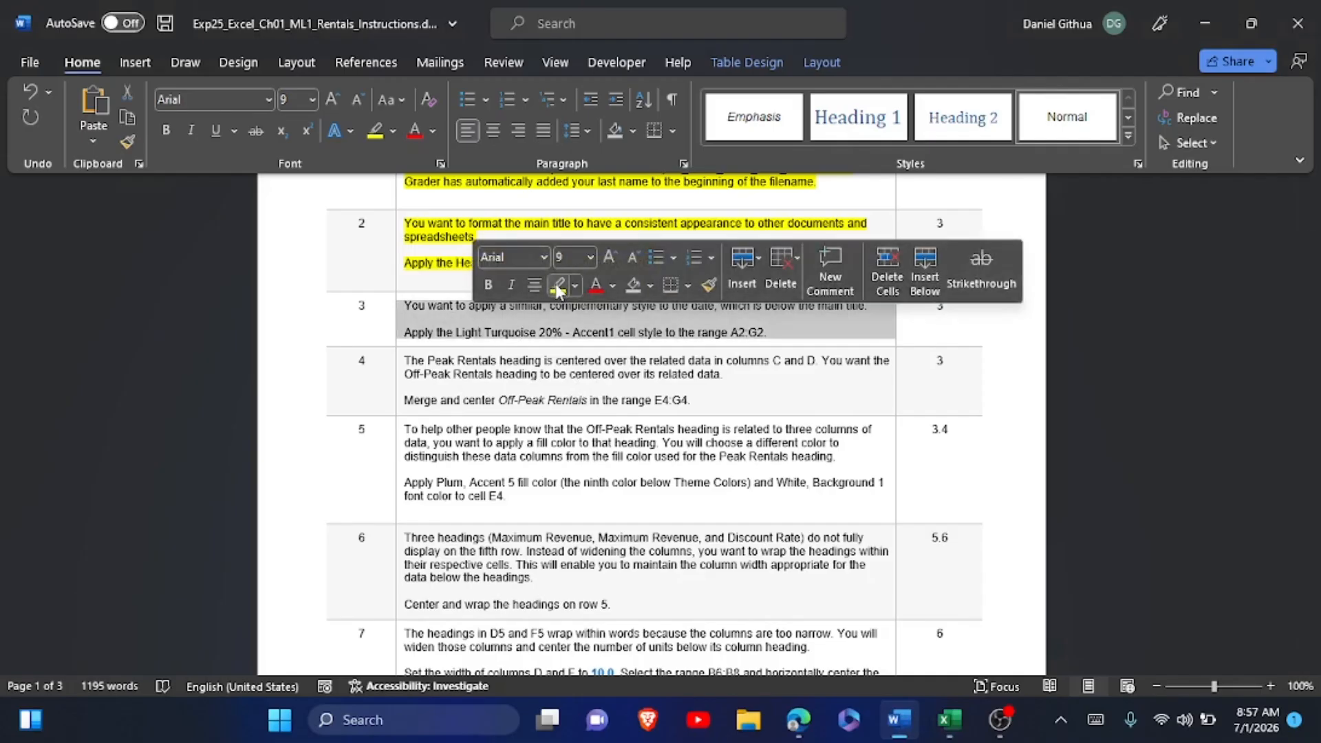
left_click(557, 285)
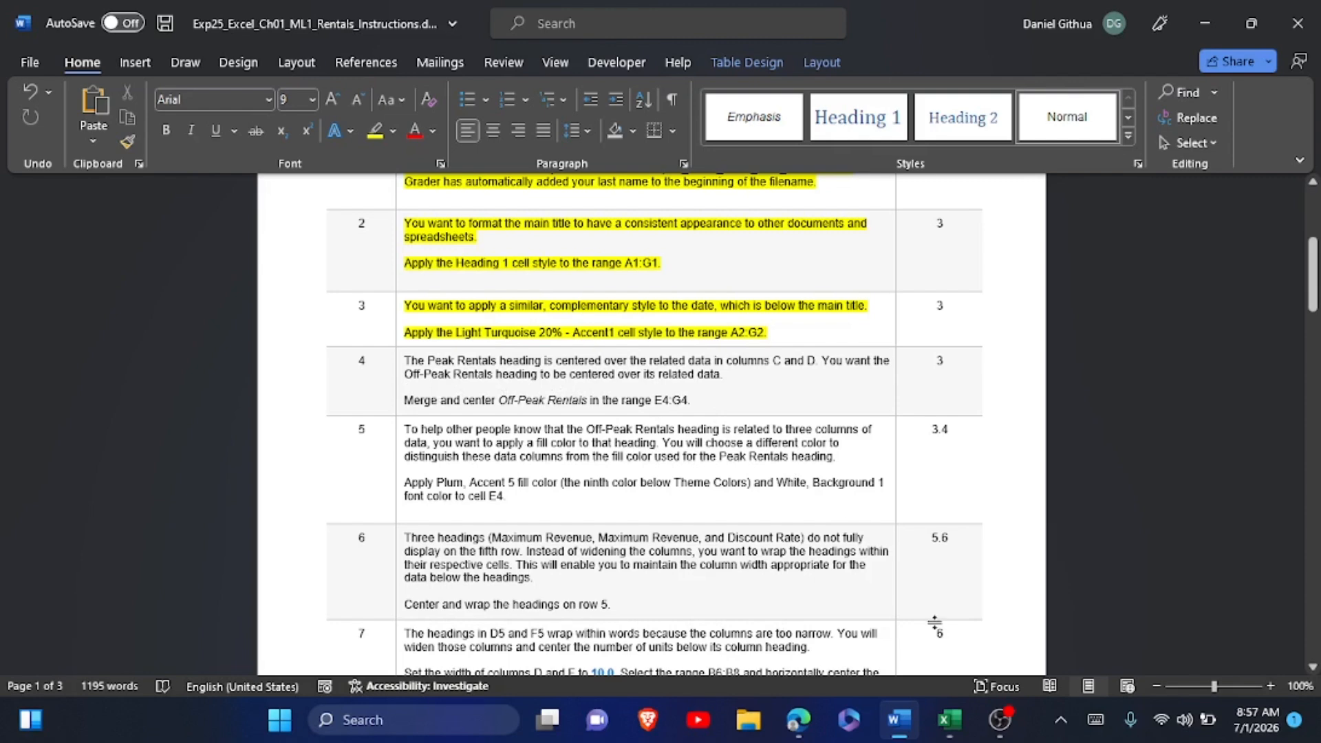
Switch to Excel and merge and center the Off-Peak Rentals heading across E4:G4.
left_click(948, 720)
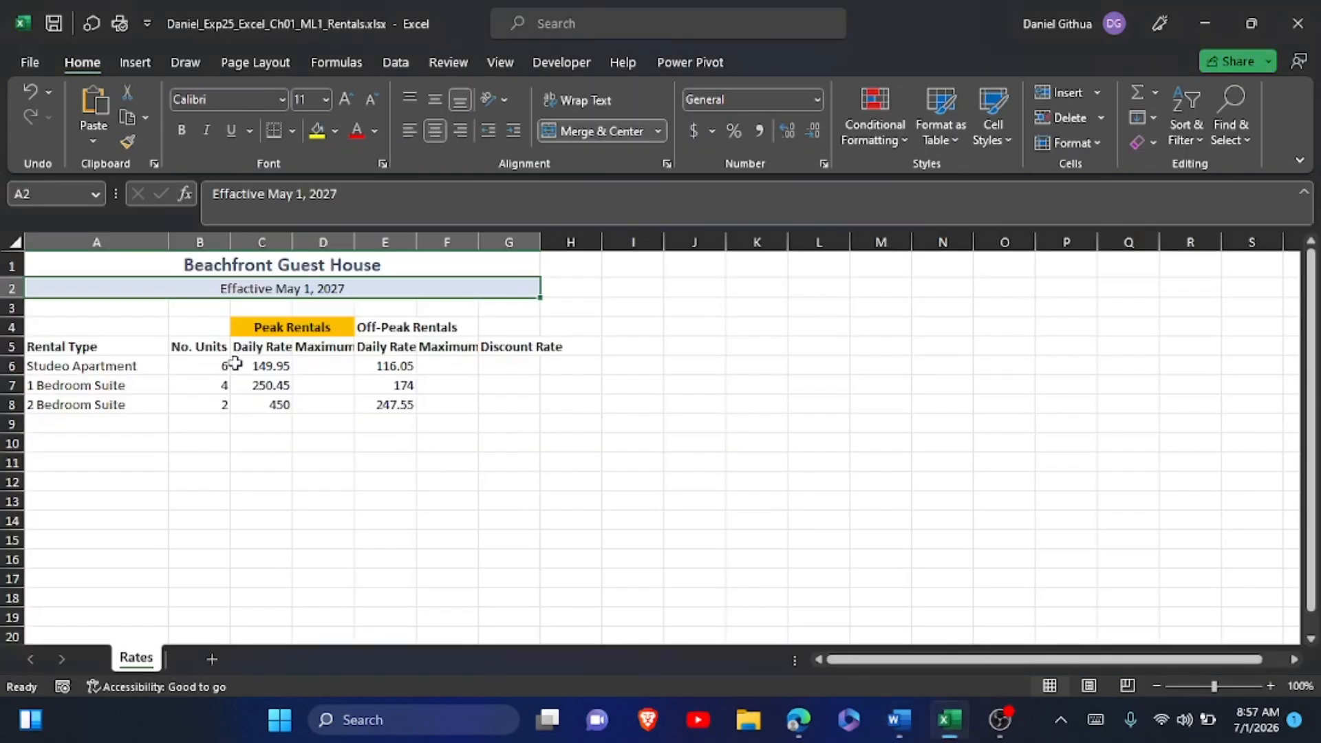
left_click(393, 325)
left_click_drag(393, 326, 506, 329)
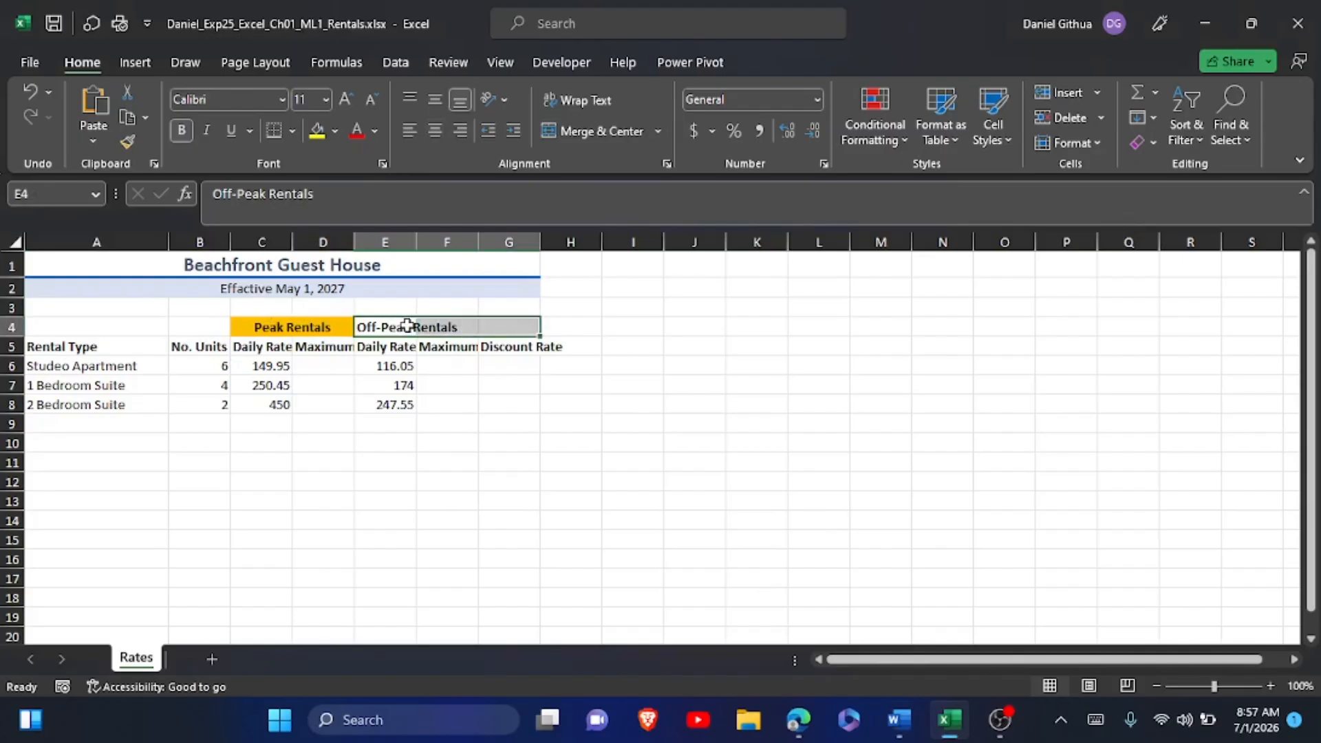
left_click(592, 130)
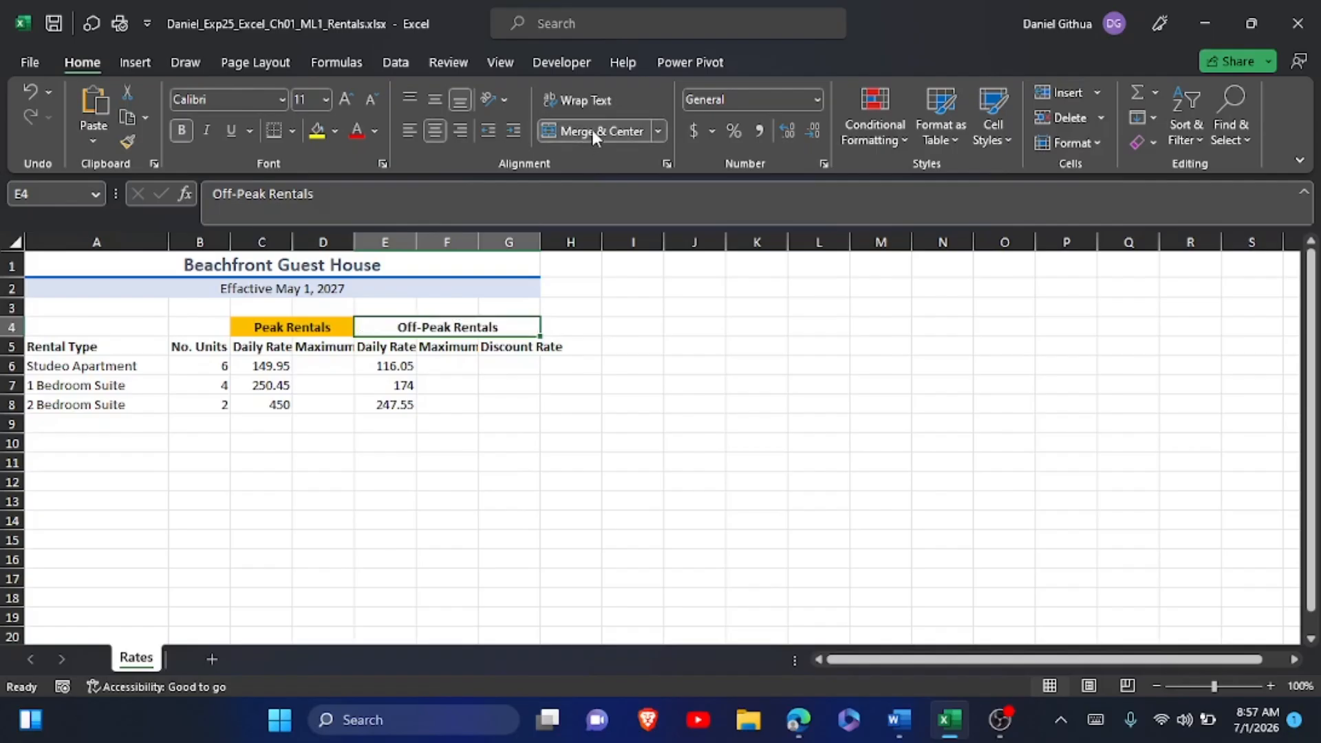
Switch to the Word instructions and highlight the step 4 instruction text in yellow.
left_click(899, 721)
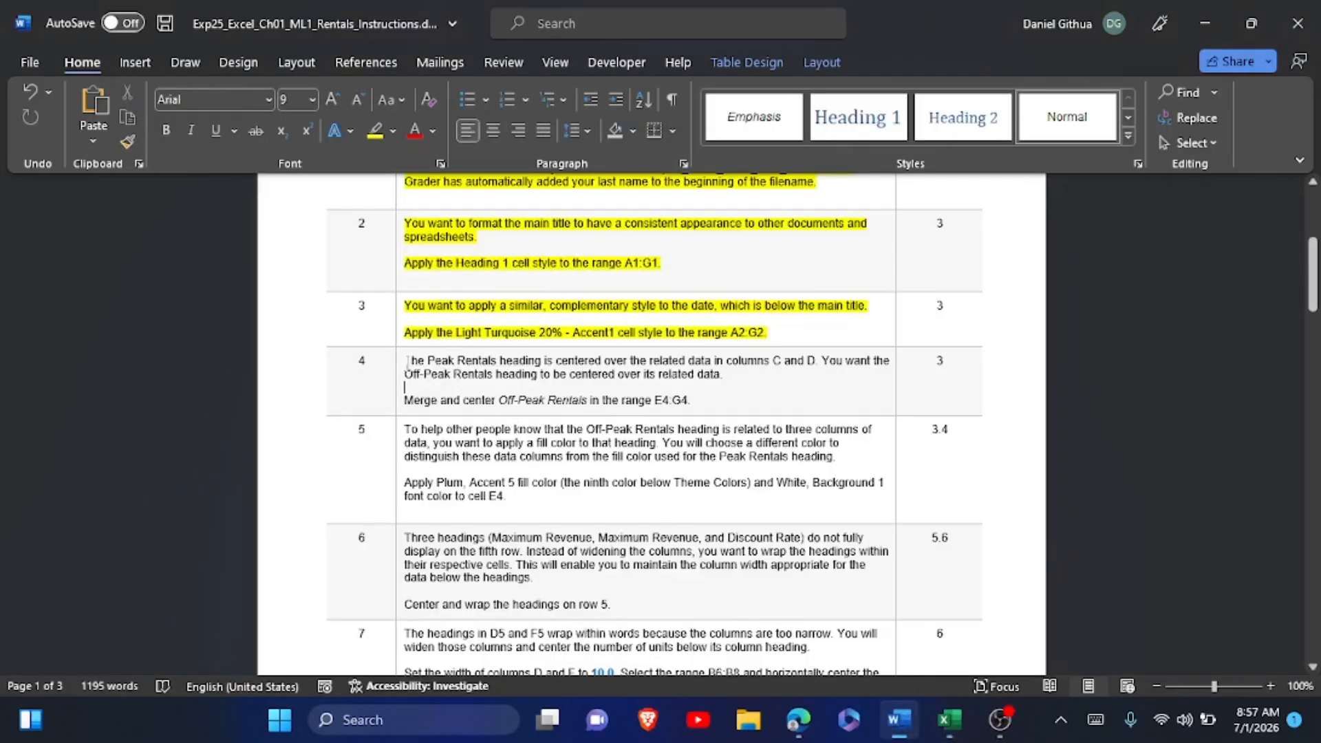
left_click_drag(405, 361, 700, 403)
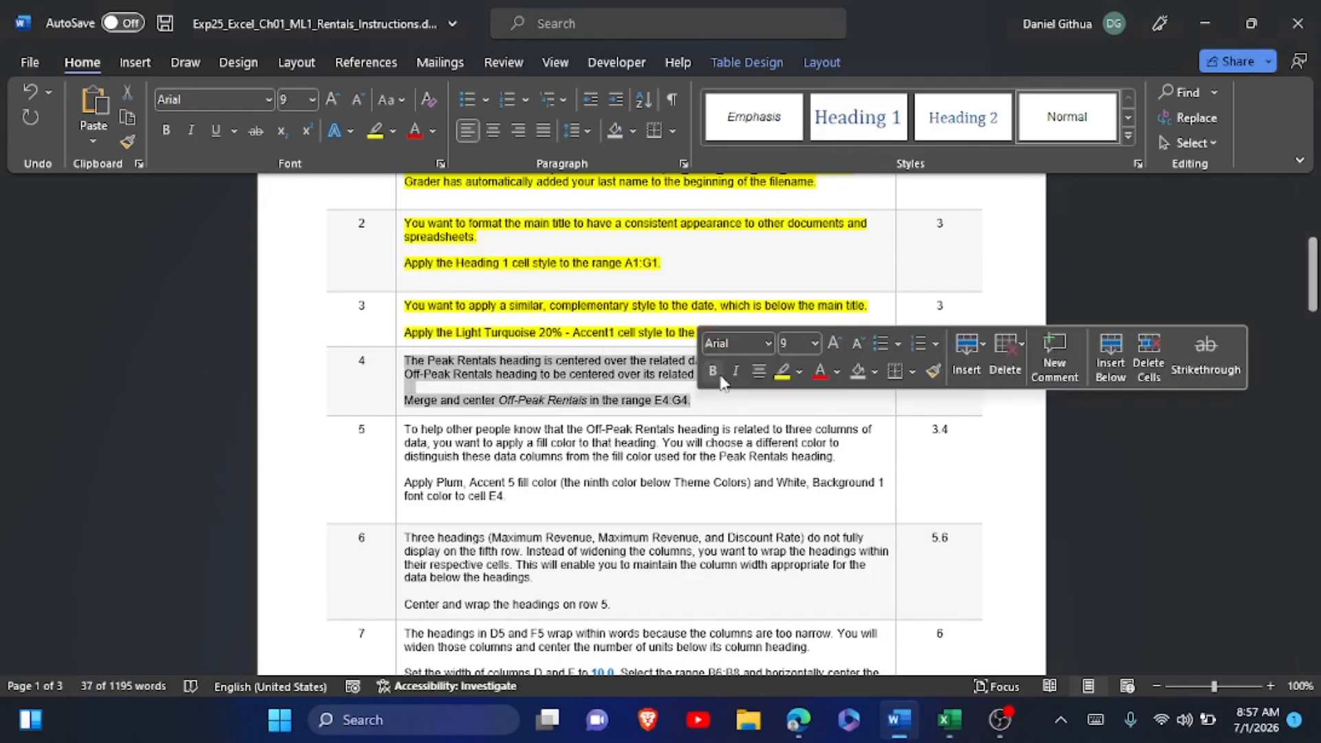
left_click(783, 371)
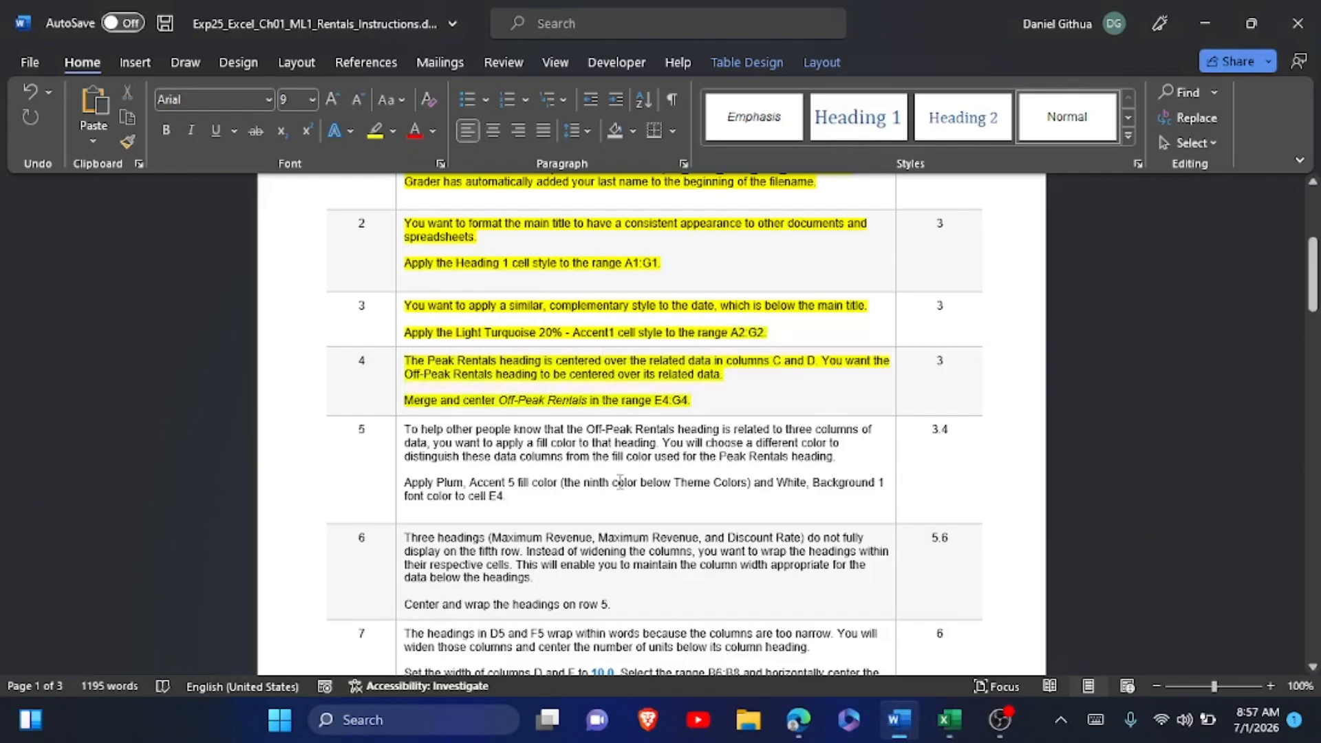
Switch to Excel and give the Off-Peak Rentals heading in E4 the ninth theme colour (Accent 5) as fill and a White, Background 1 font.
scroll(620, 481, "down", 2)
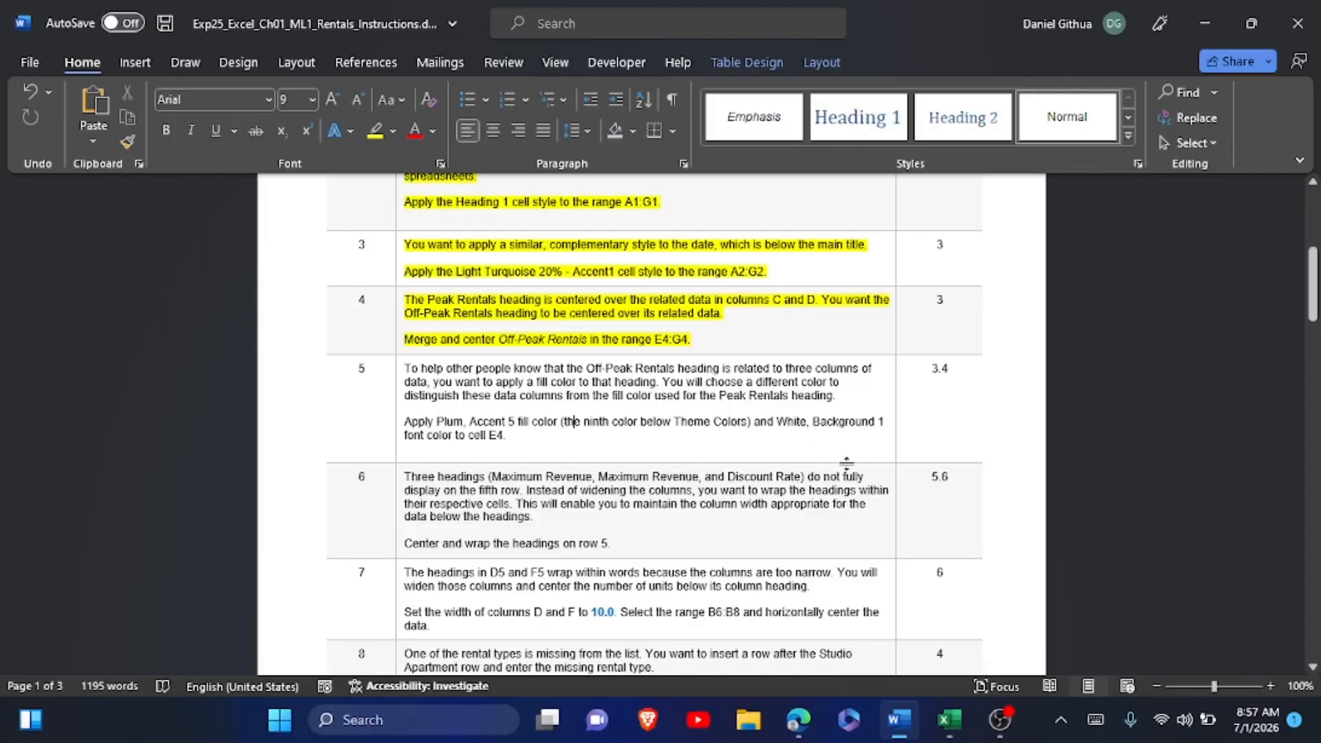
left_click(946, 720)
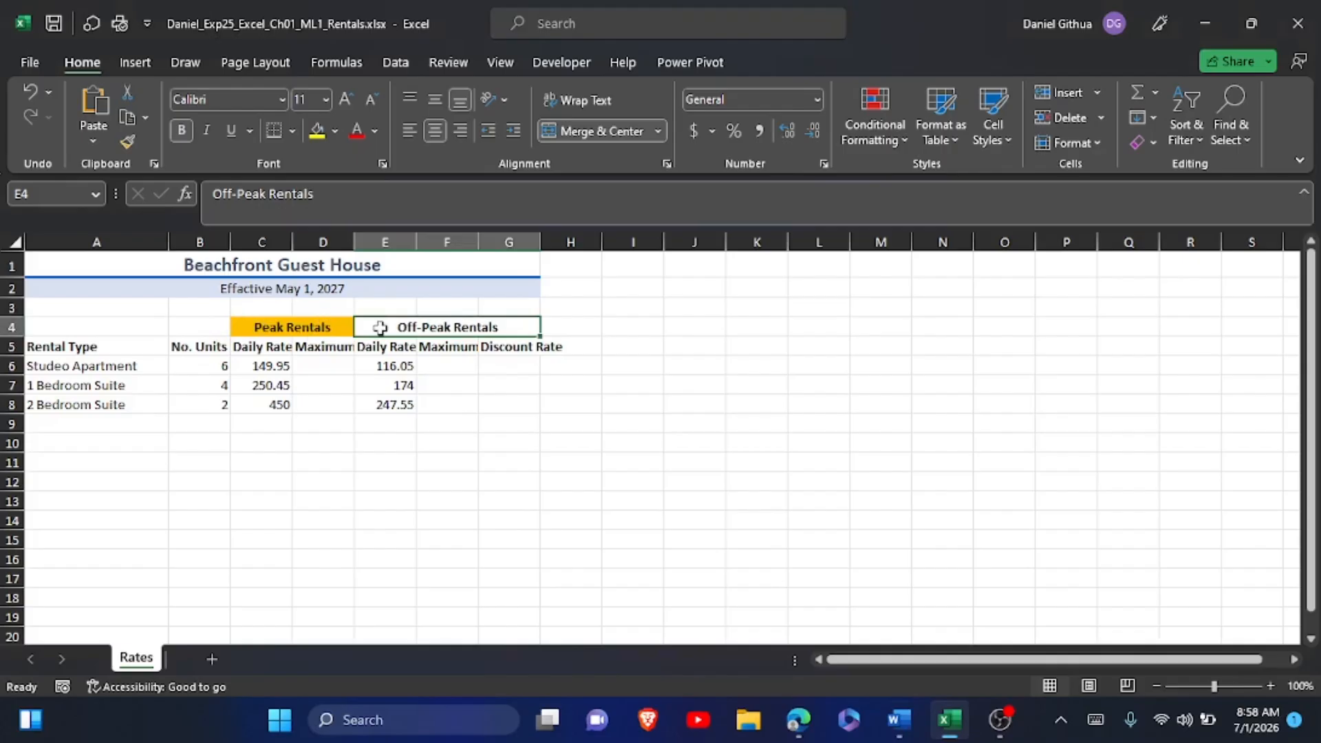
left_click(336, 132)
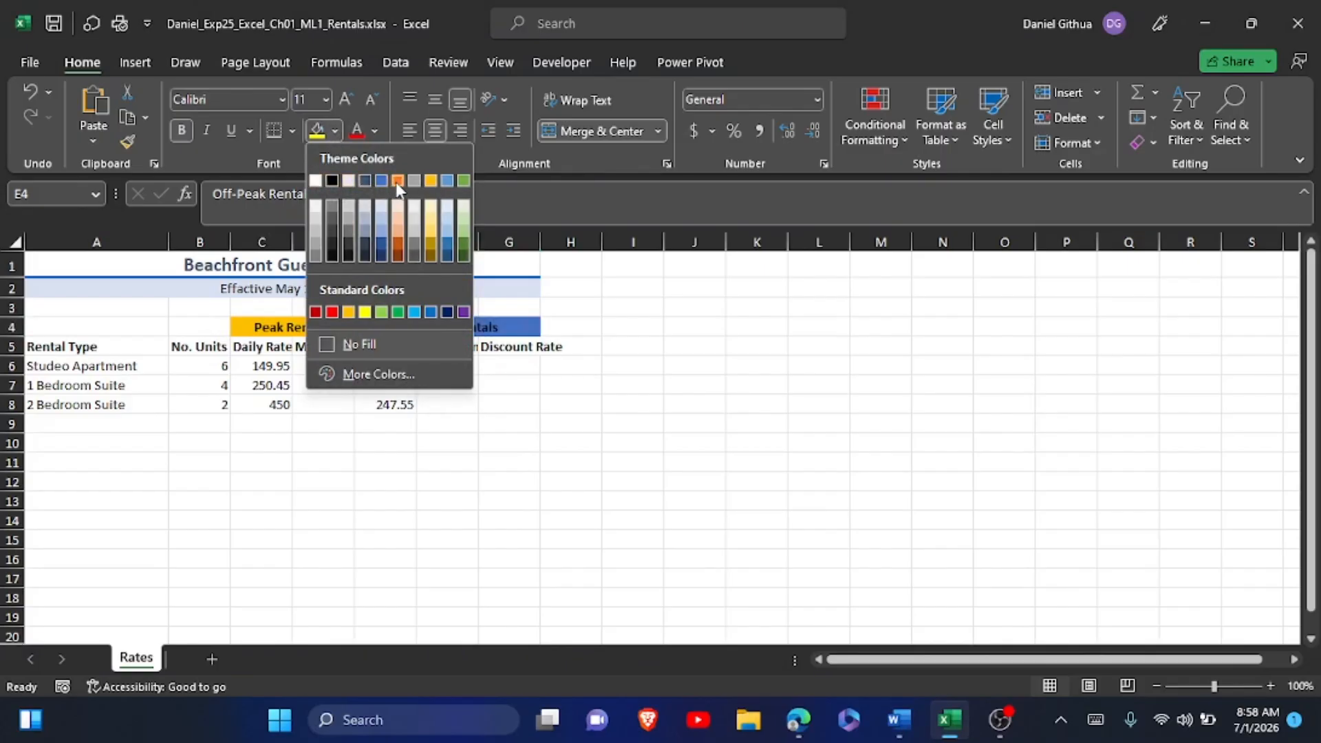
left_click(447, 180)
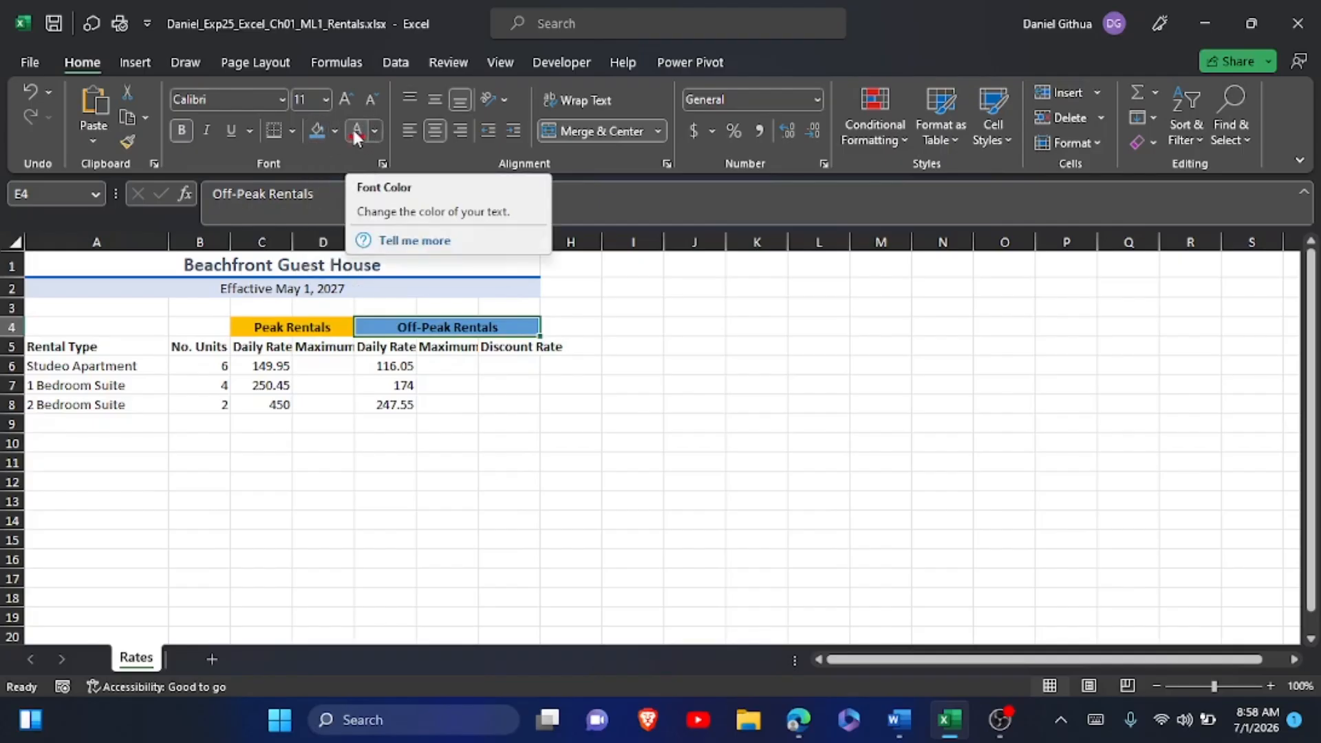
left_click(376, 131)
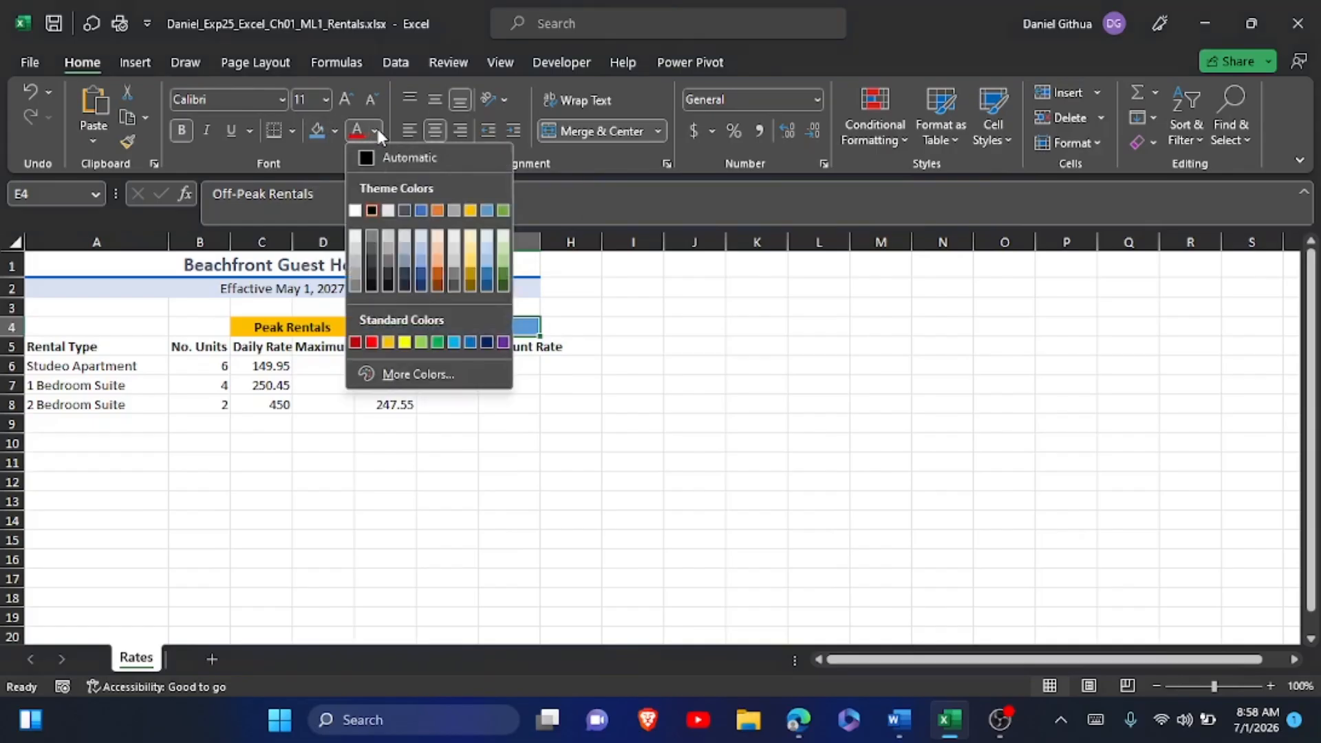
left_click(355, 210)
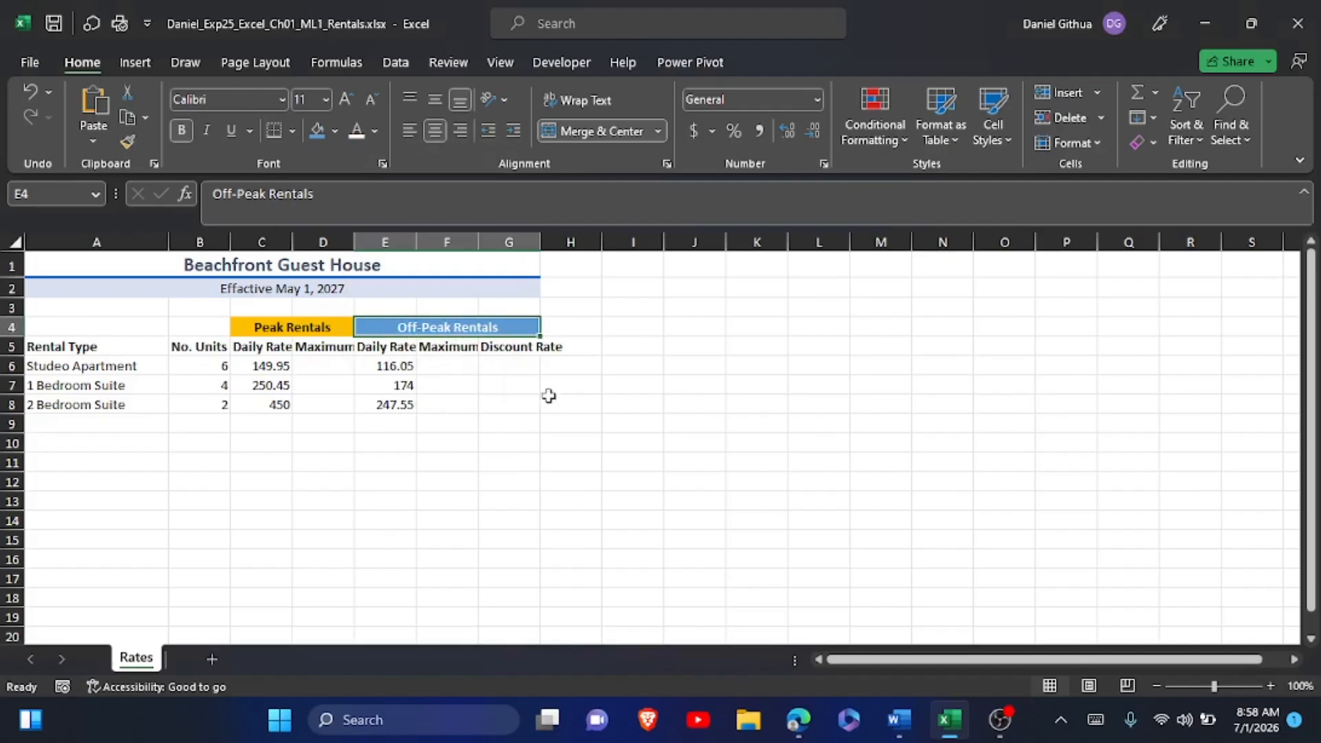
Switch to the Word instructions and highlight the step 5 instruction text in yellow.
left_click(902, 703)
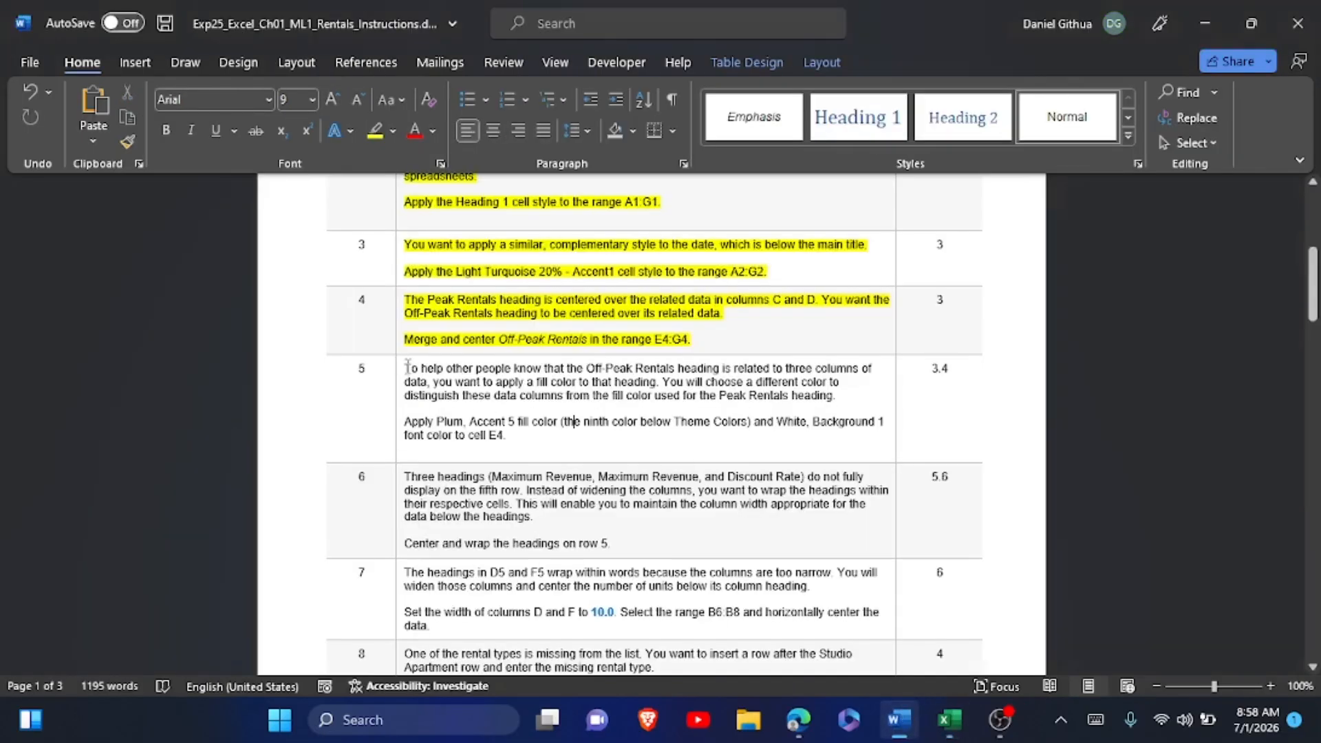
left_click_drag(406, 369, 517, 436)
left_click(599, 398)
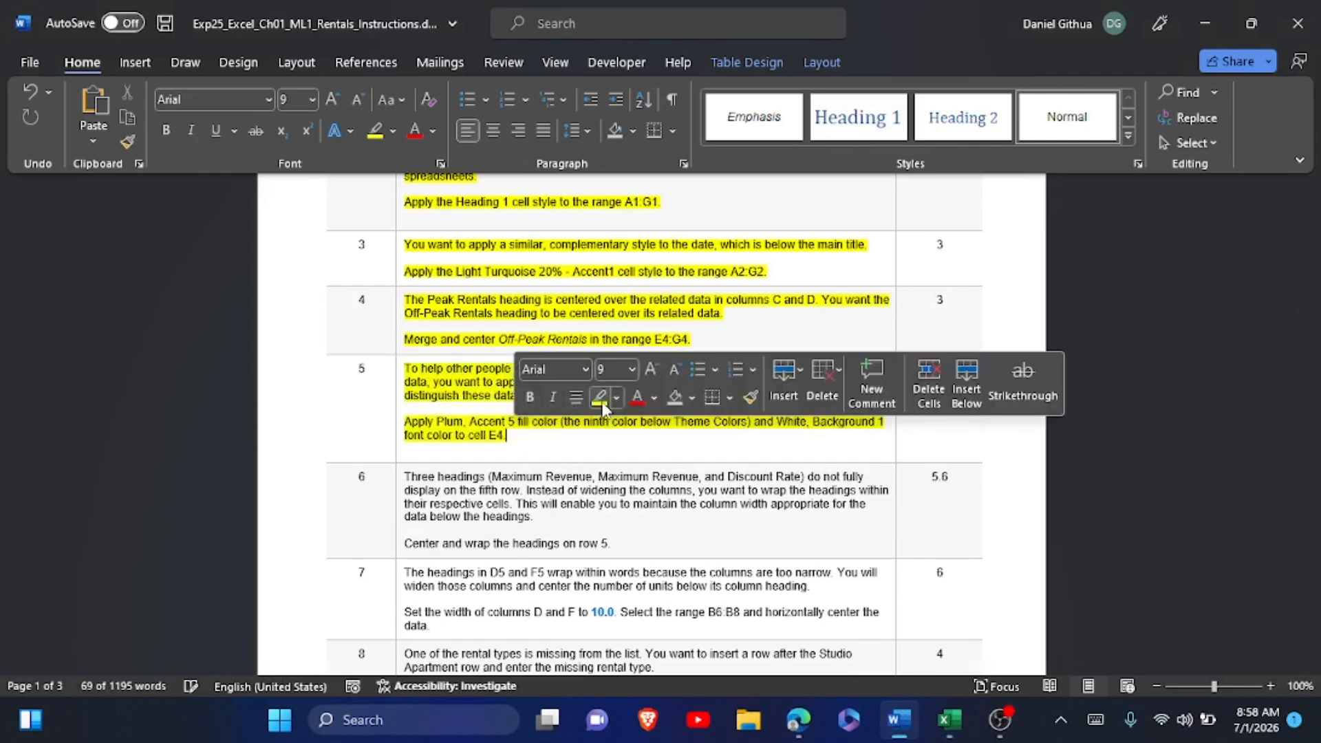
left_click(531, 543)
Read instruction step 6, switch to Excel, and wrap and center the headings across the whole of row 5.
scroll(531, 543, "down", 3)
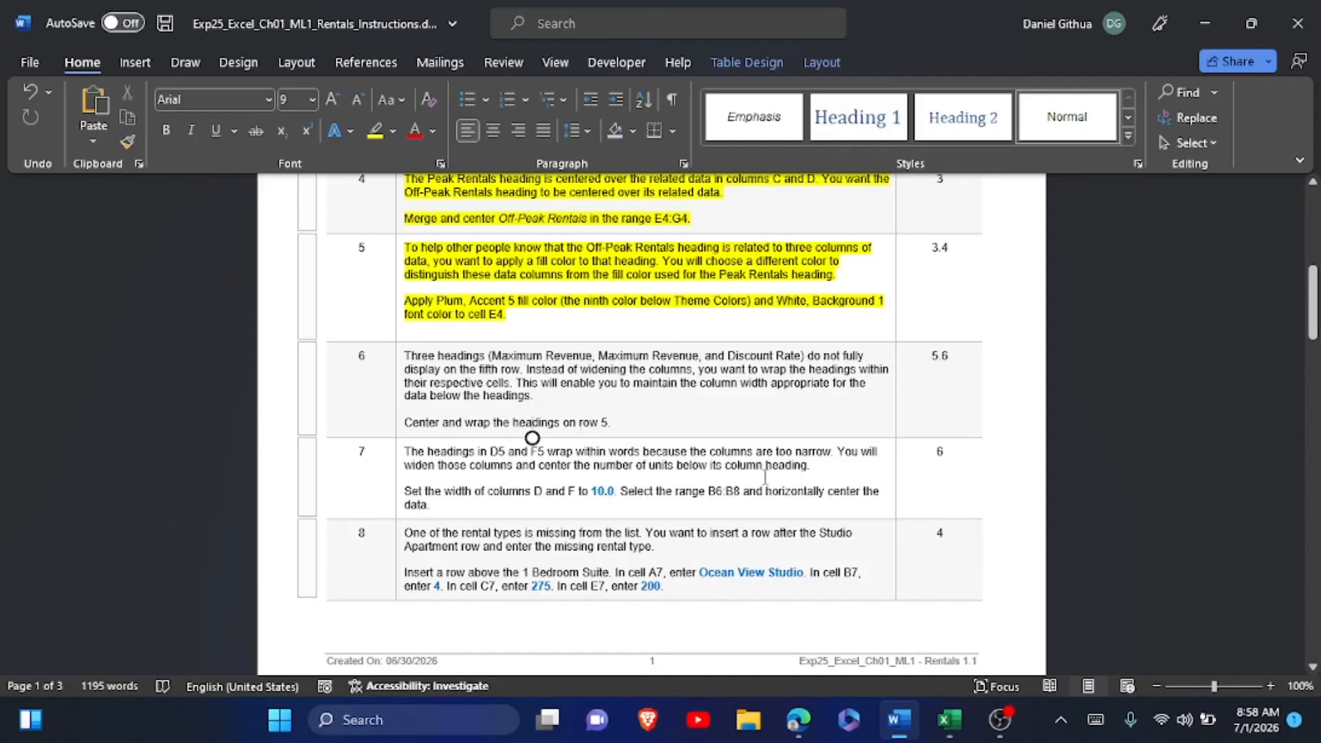
left_click(947, 731)
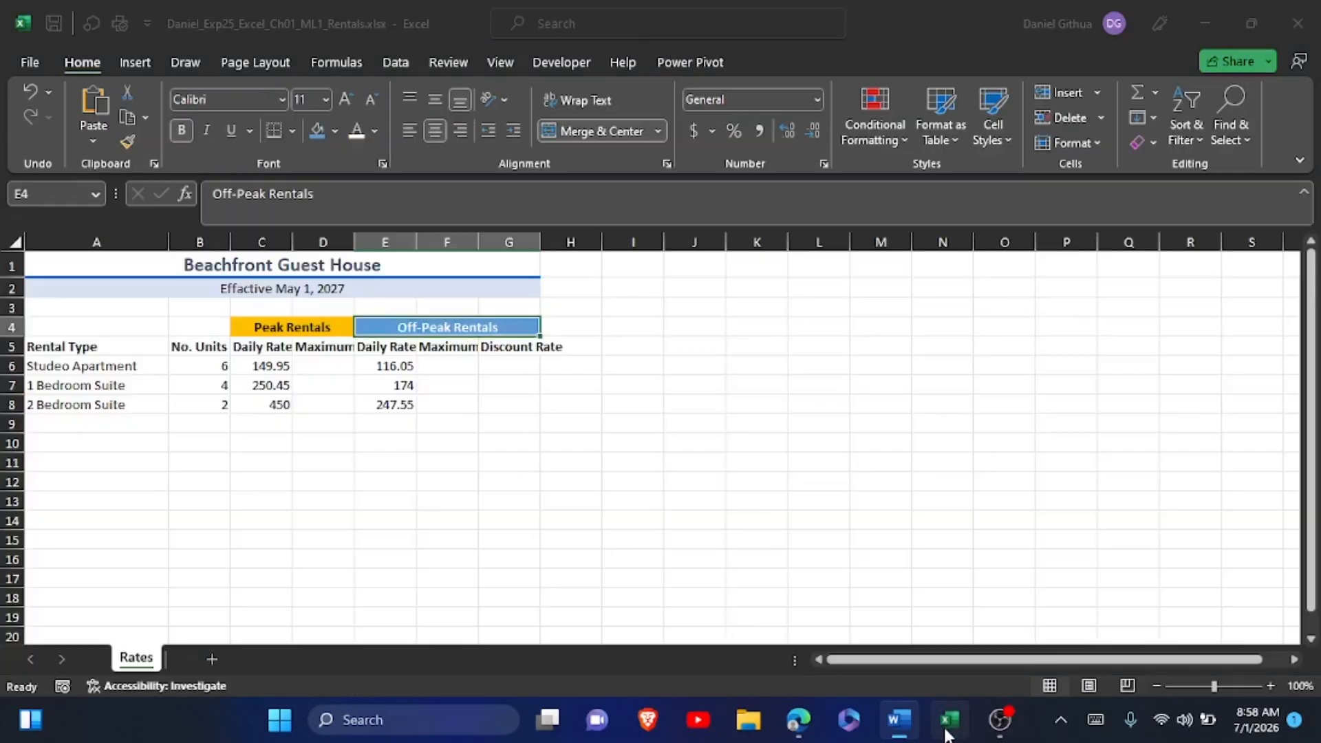
left_click(10, 346)
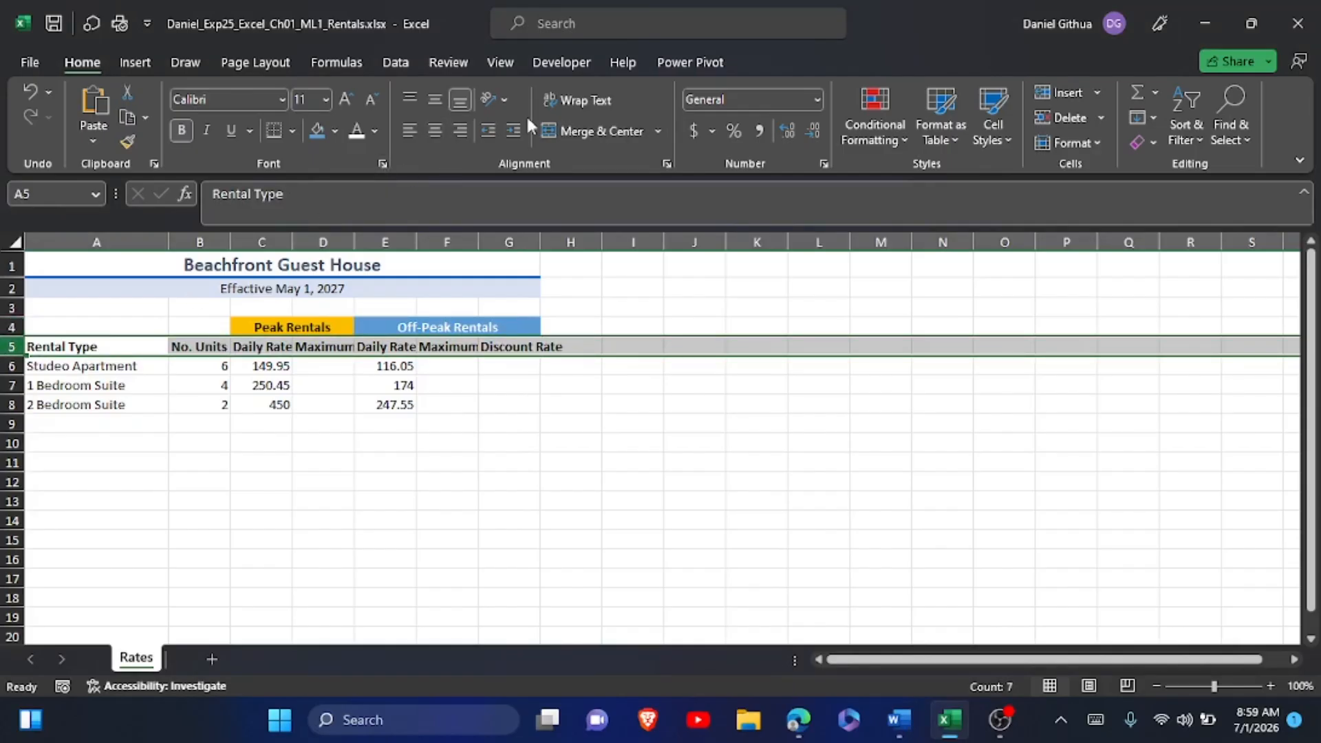
left_click(568, 101)
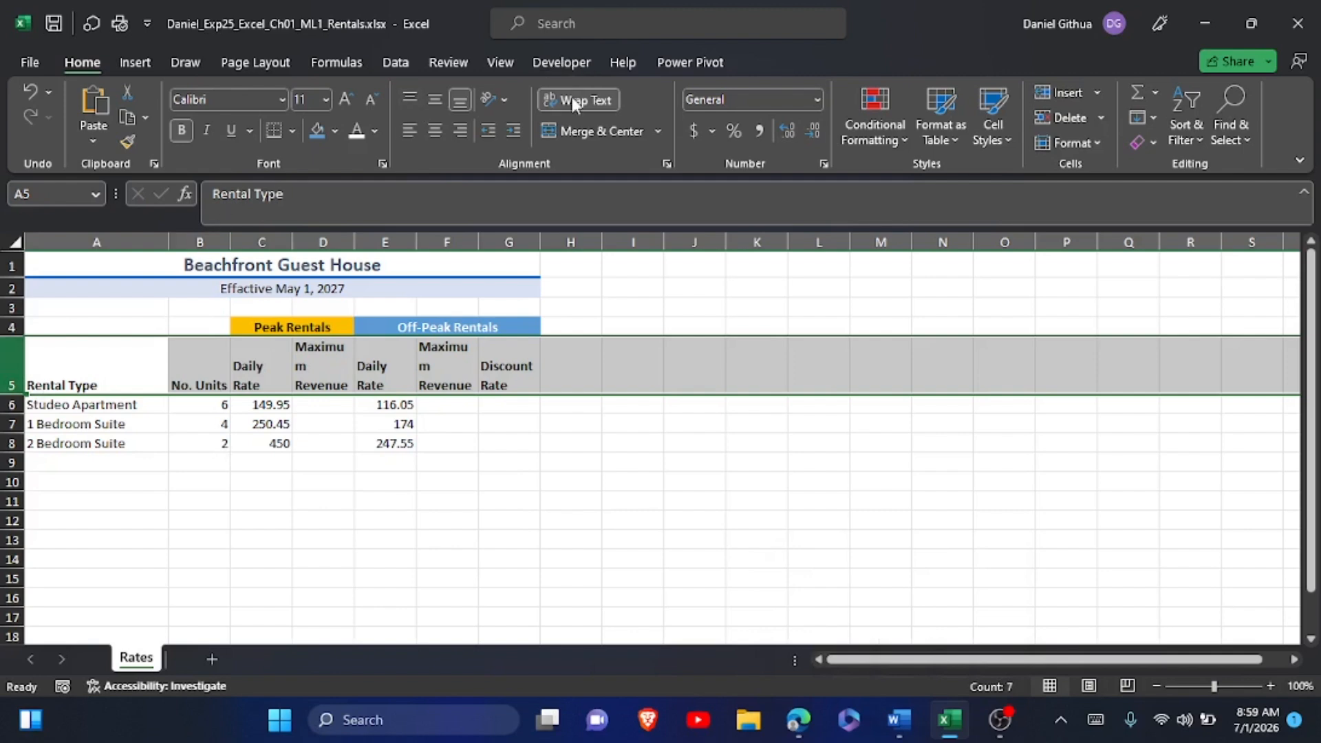
key("alt+Tab")
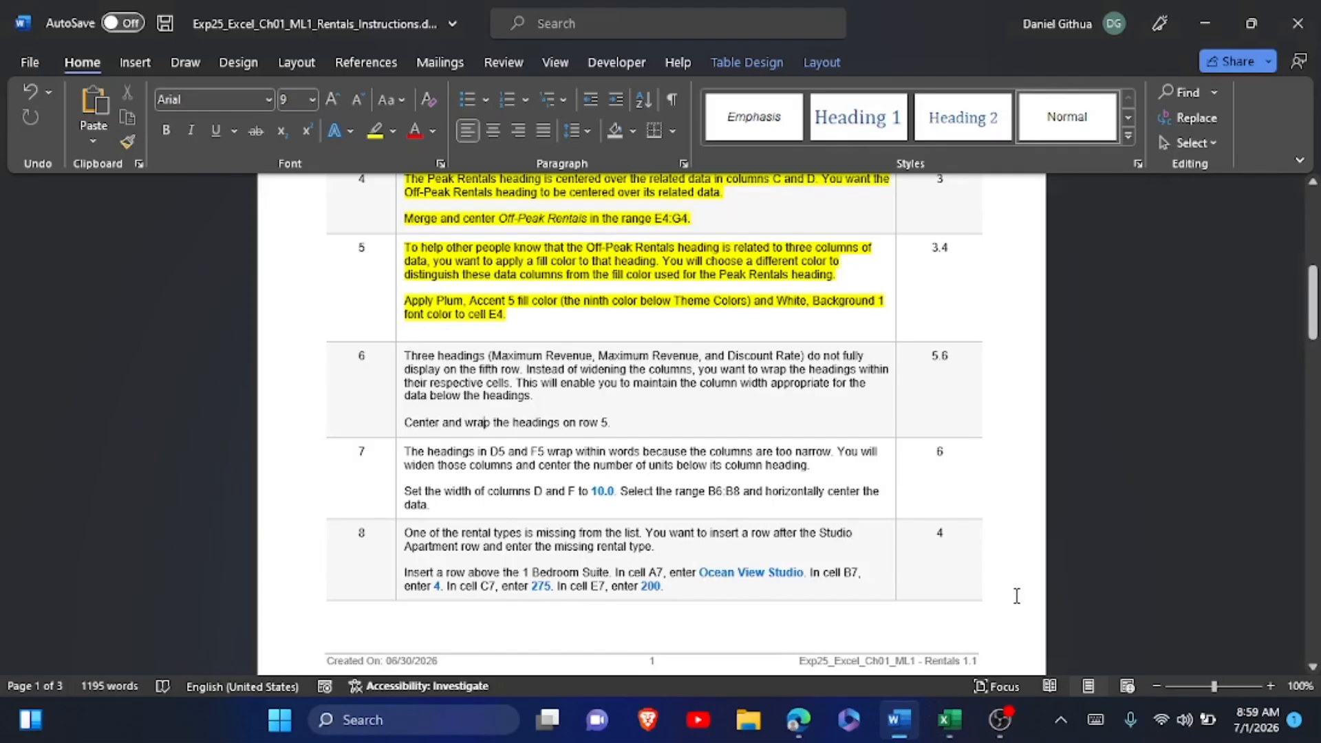
left_click(955, 721)
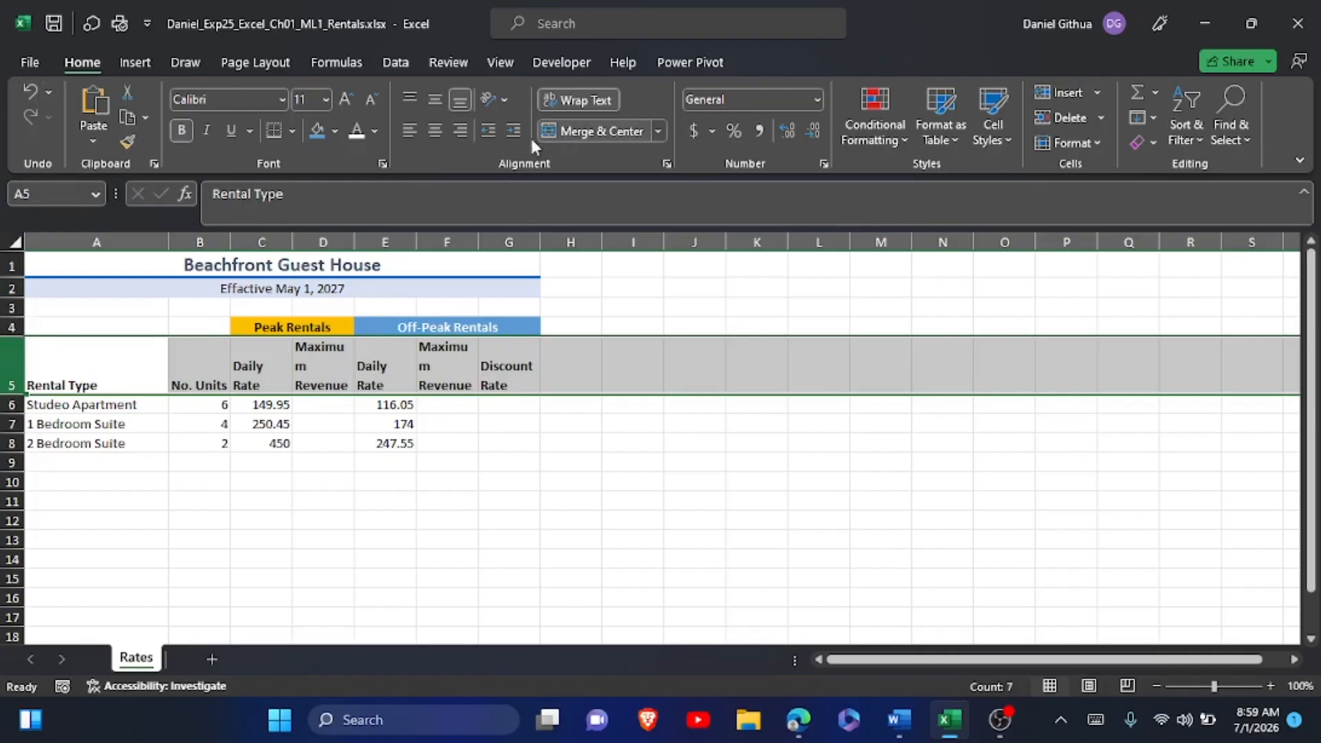
left_click(437, 132)
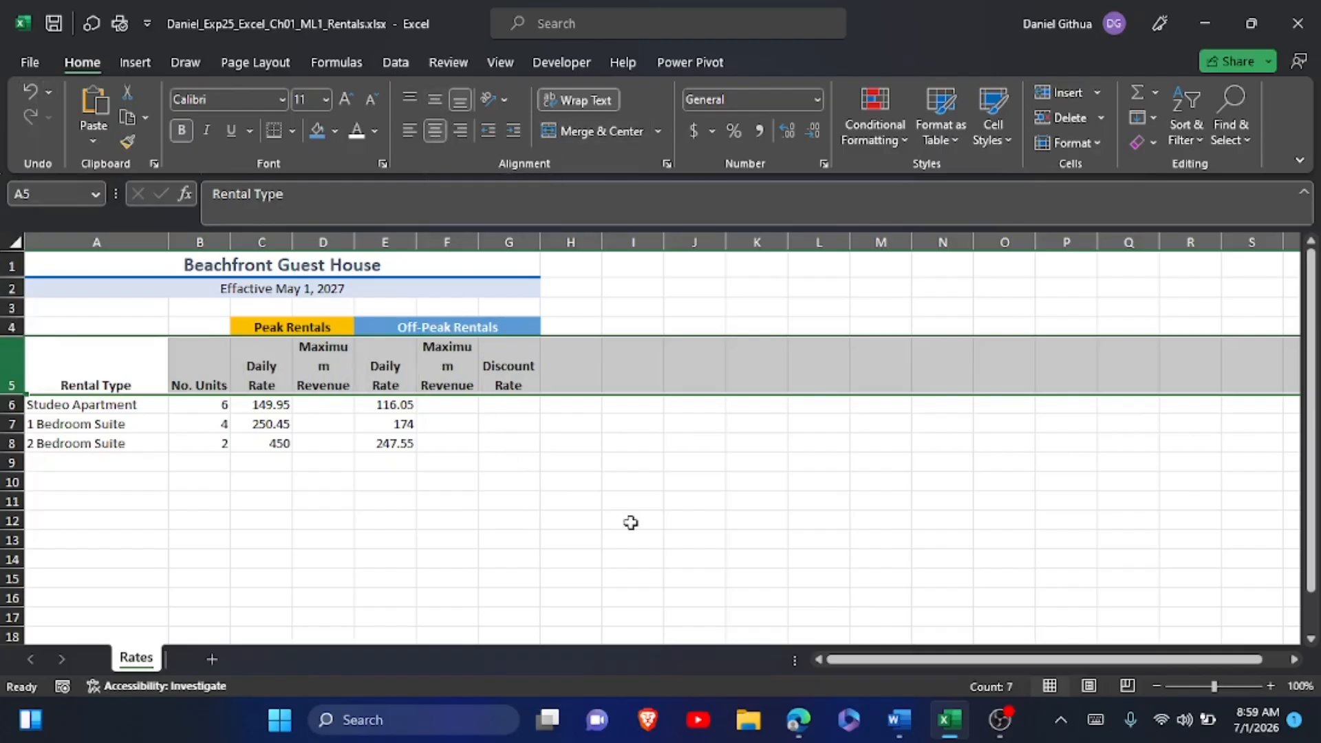
Recheck instruction step 6 in Word, return to Excel and undo the wrapping and centering of row 5.
left_click(900, 720)
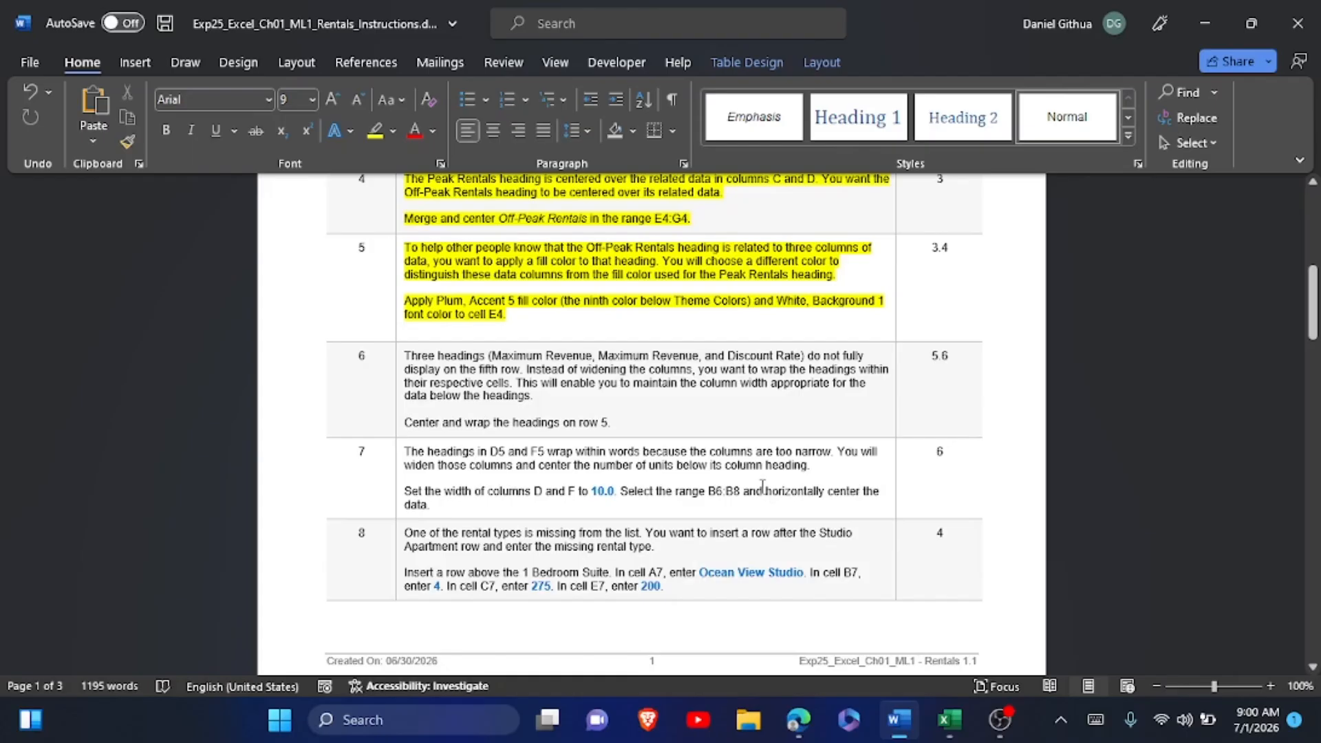
left_click(949, 720)
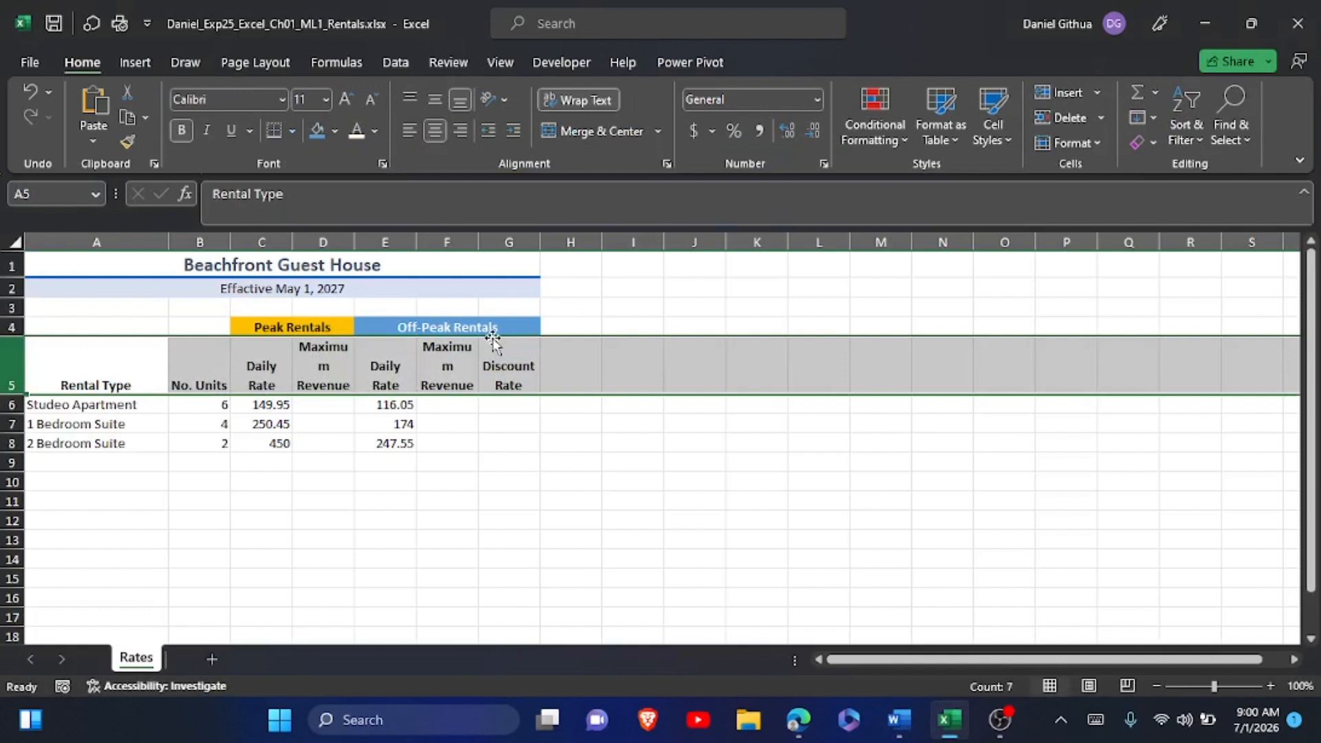
left_click(22, 94)
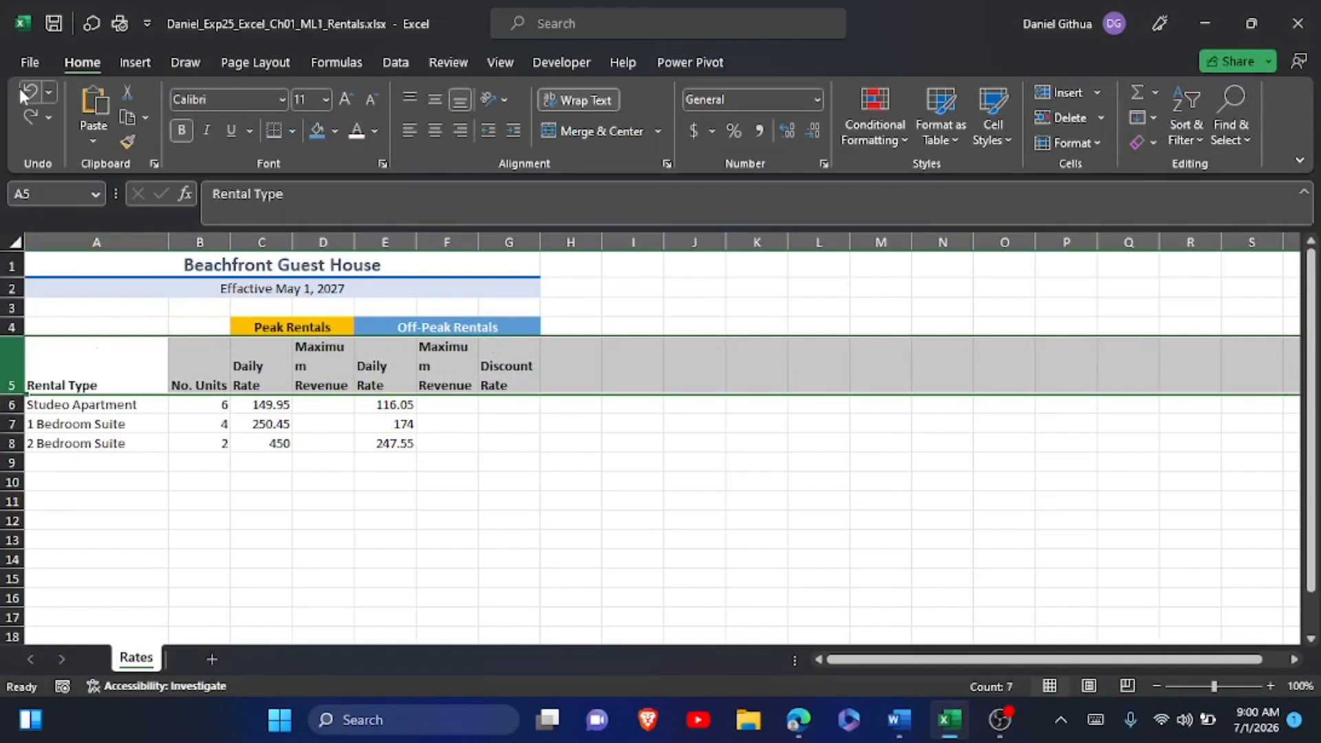
Center and wrap only the headings in the range A5:G5.
left_click(282, 558)
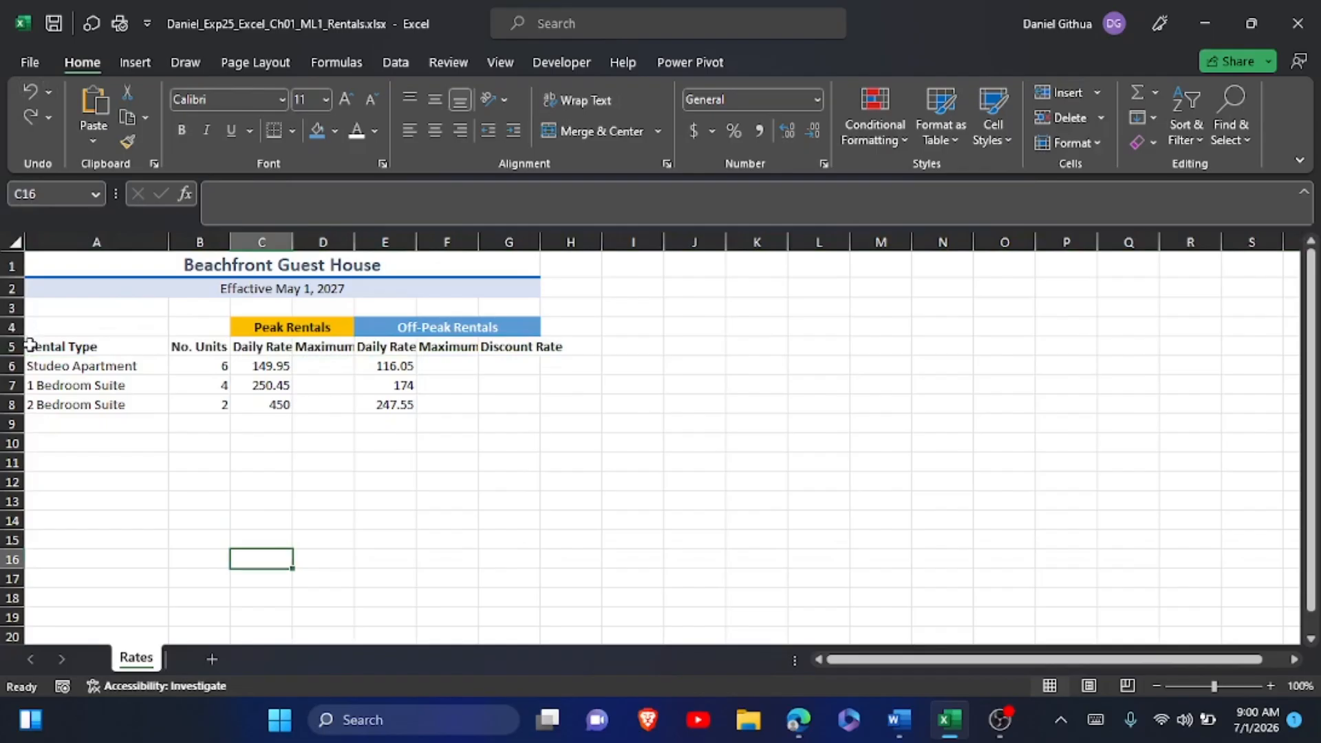
left_click_drag(29, 346, 535, 355)
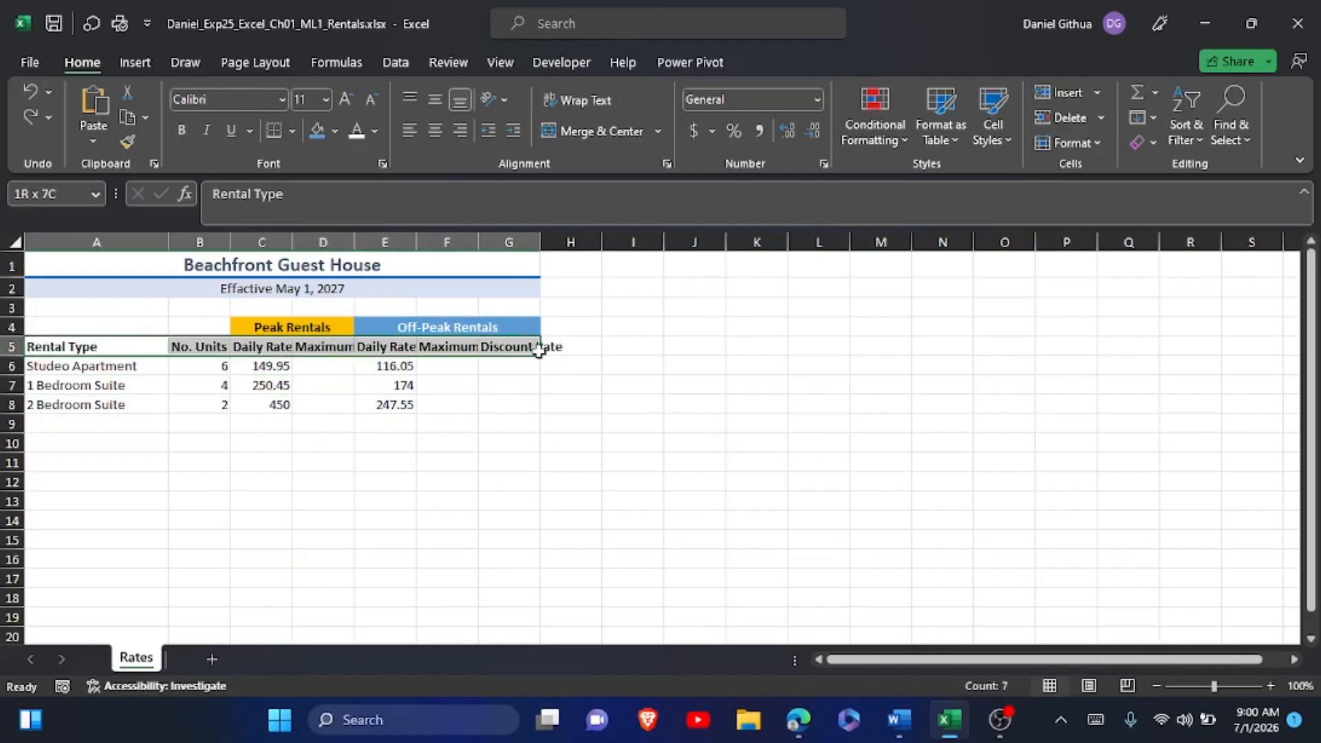
left_click(435, 129)
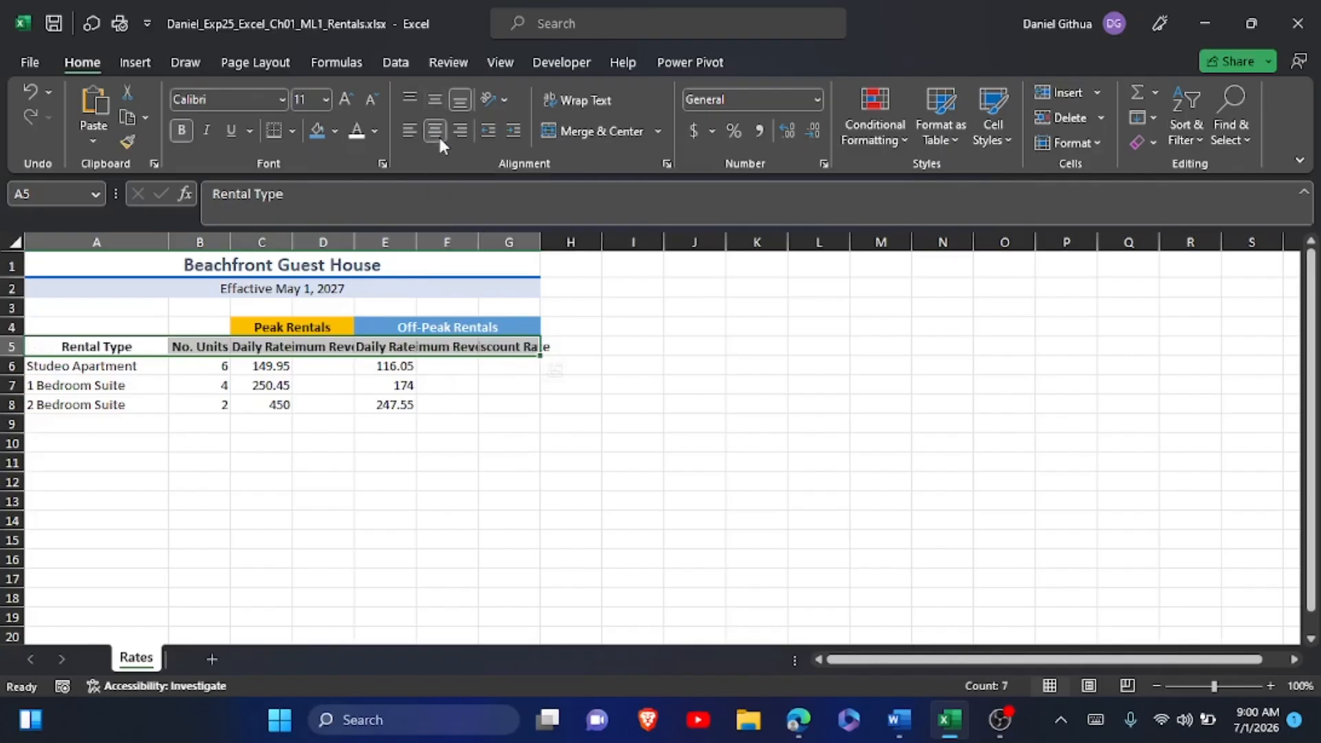
left_click(576, 103)
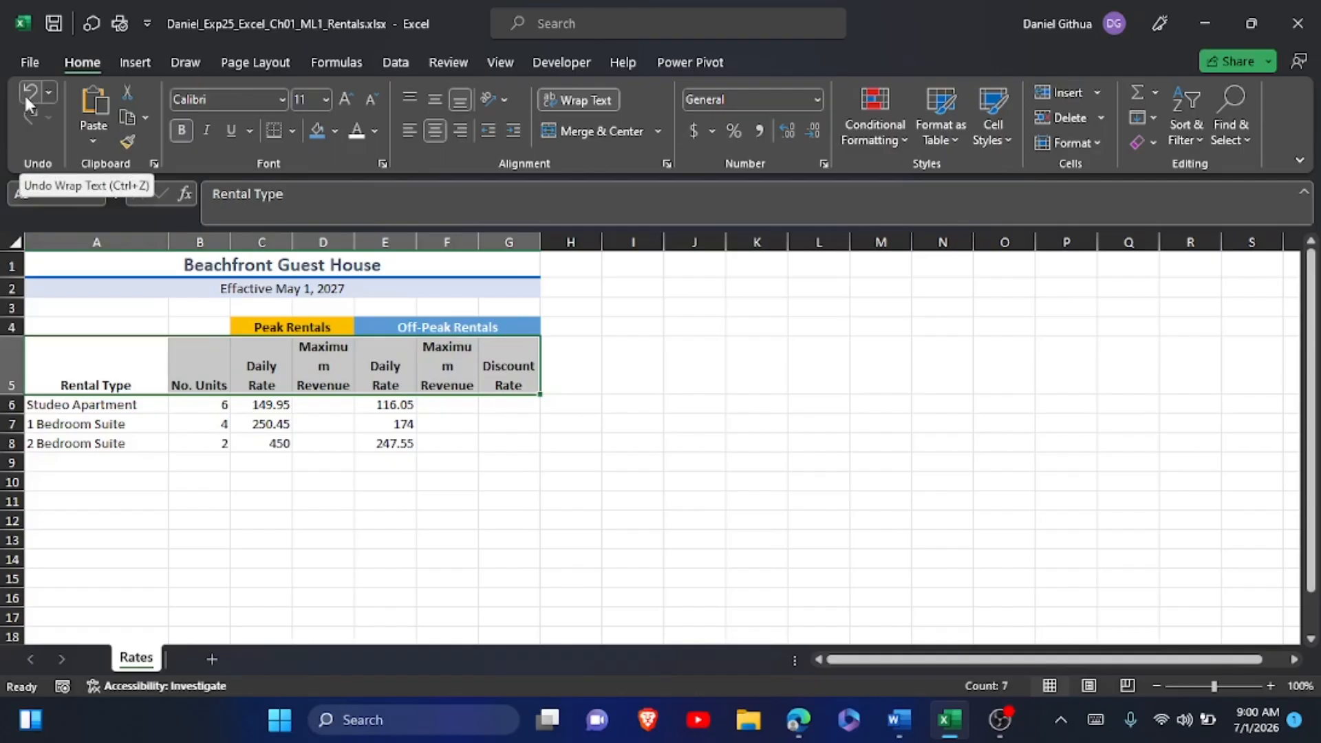
Reread instruction step 6 in Word, switch back to Excel and undo the text wrapping of A5:G5.
key("alt+Tab")
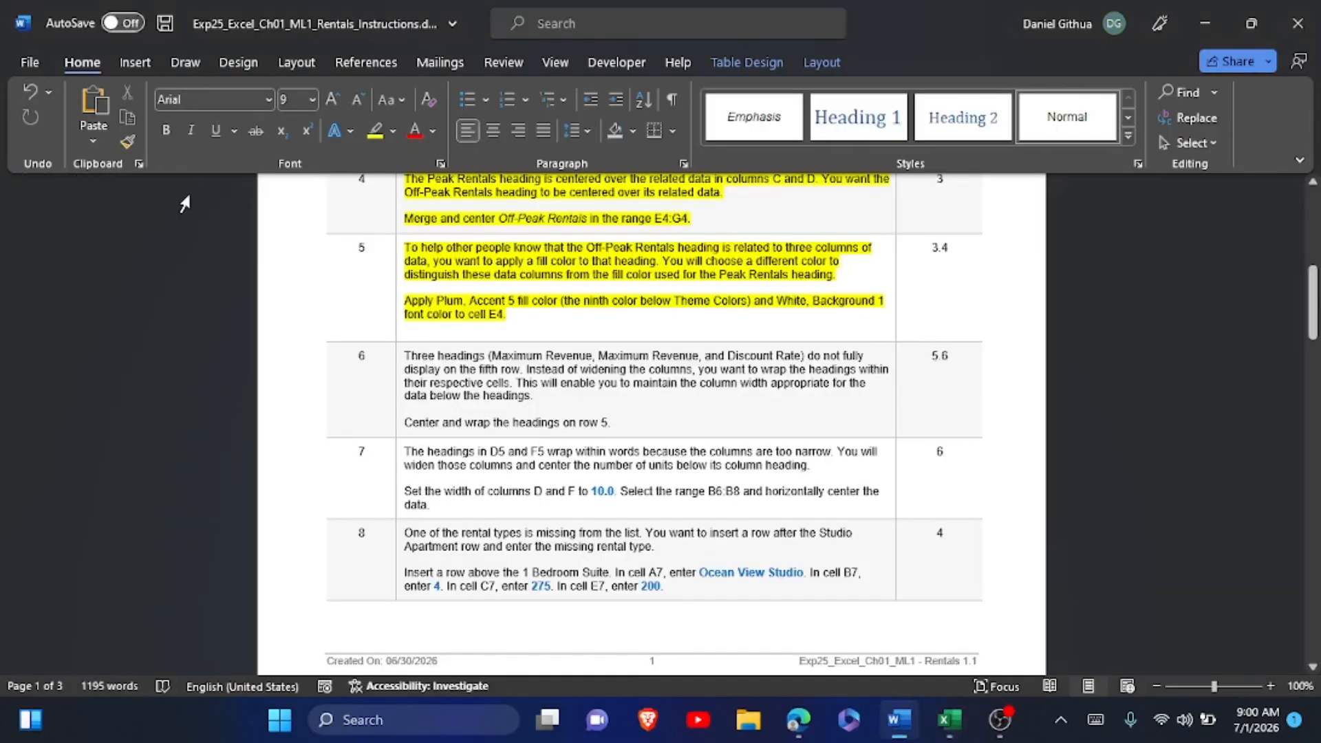
key("alt+Tab")
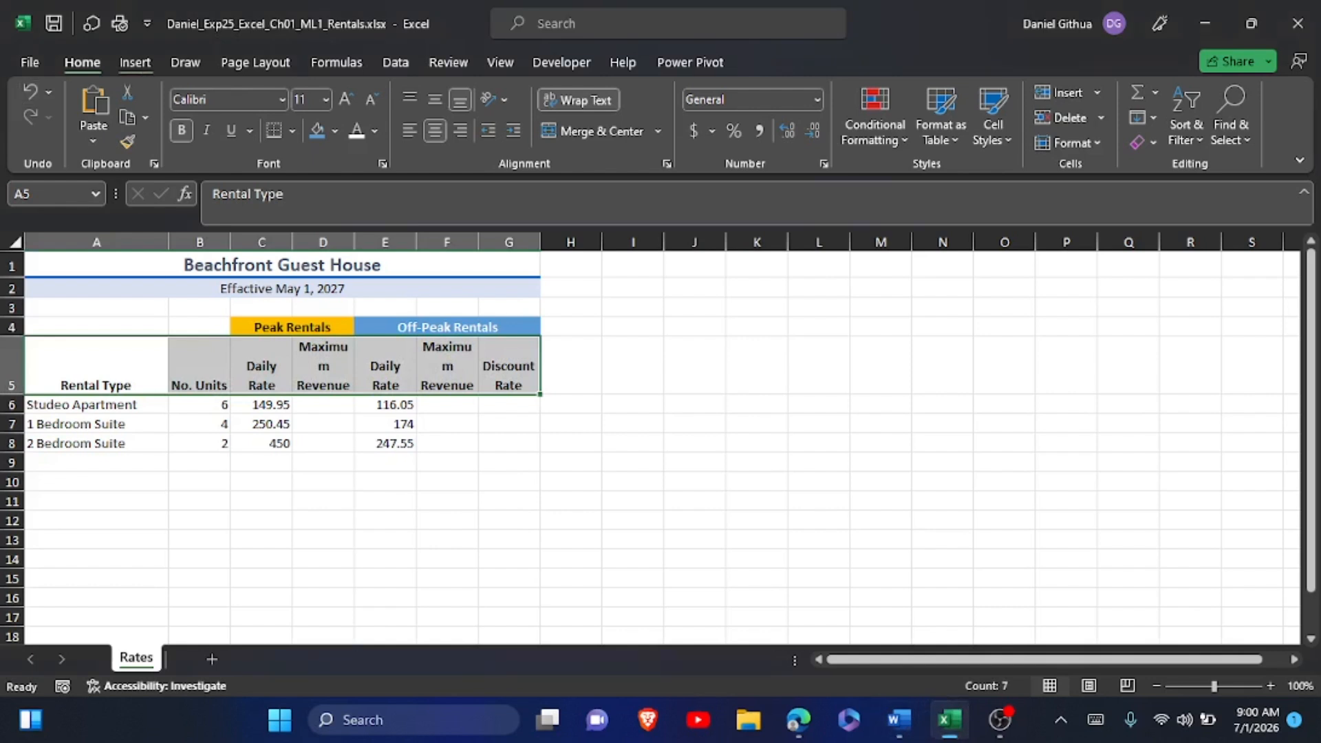
key("ctrl+z")
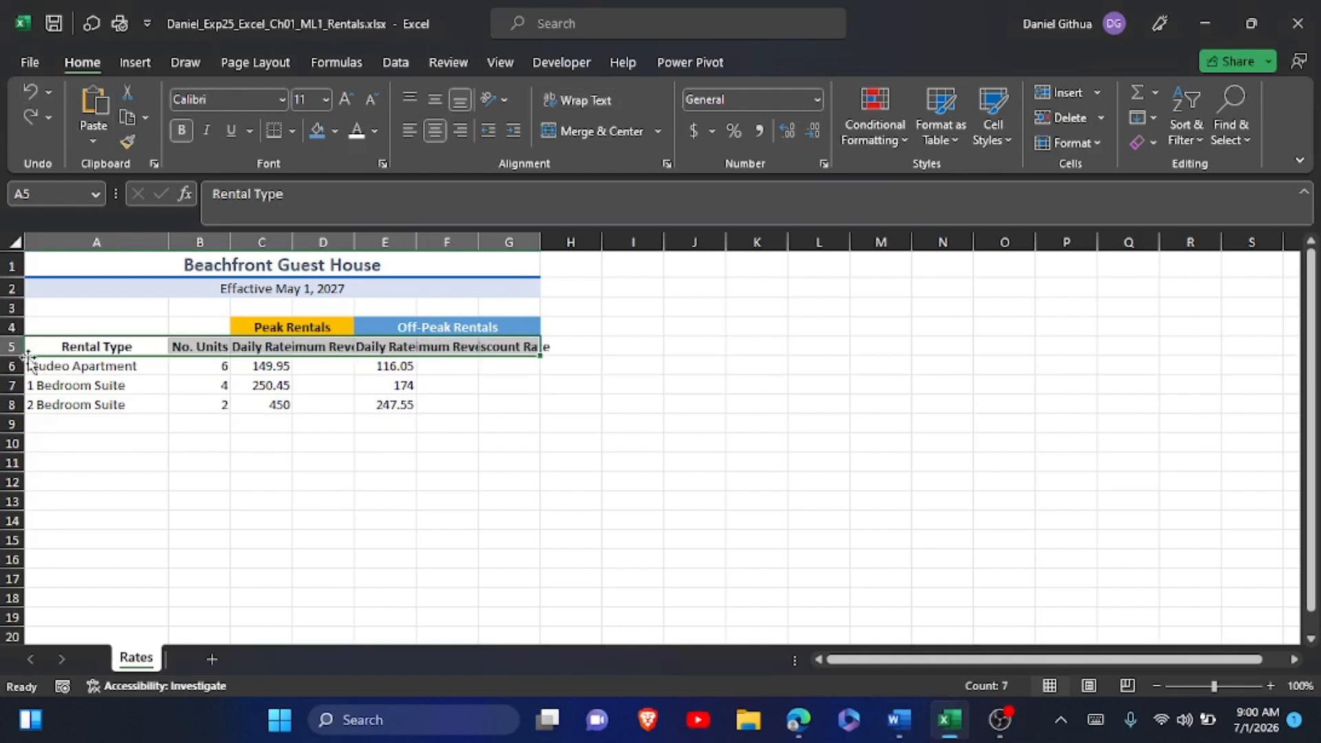
Select the entire row 5 and apply horizontal centering and text wrapping to its headings.
left_click(5, 346)
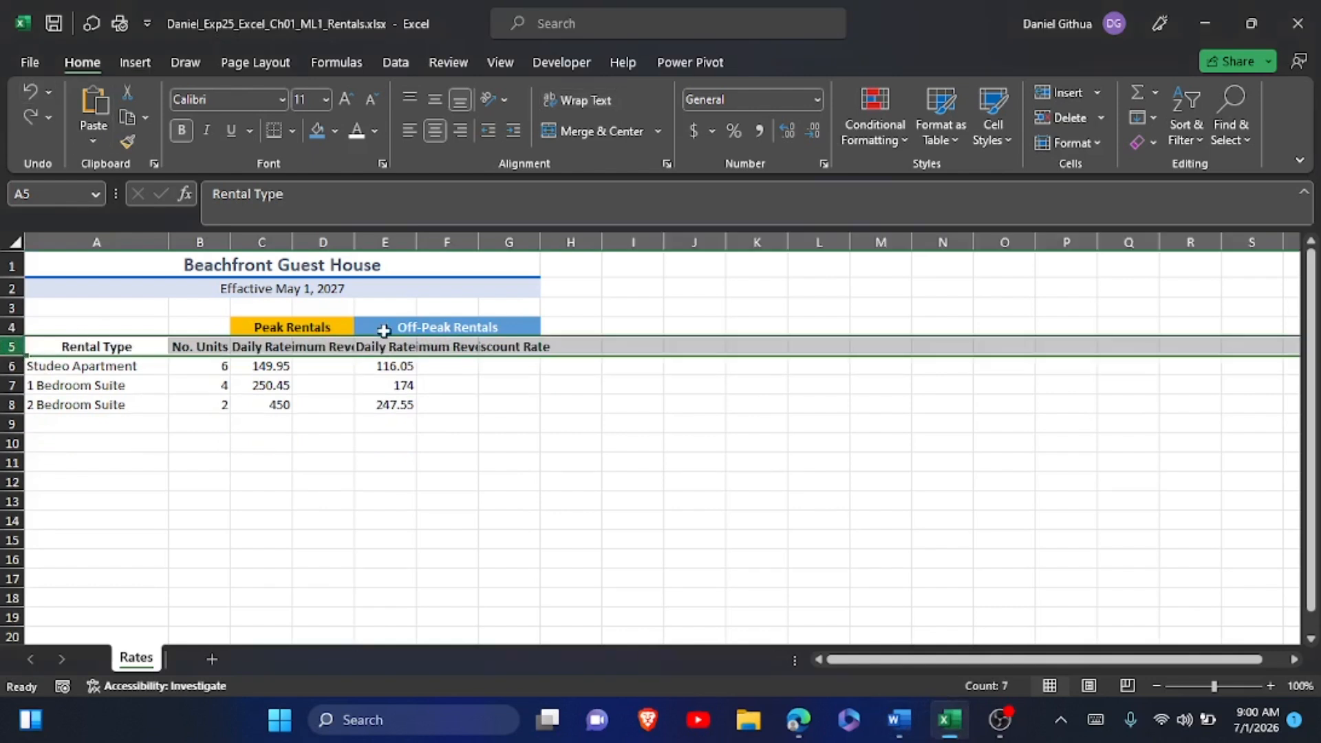
left_click(432, 131)
left_click(588, 107)
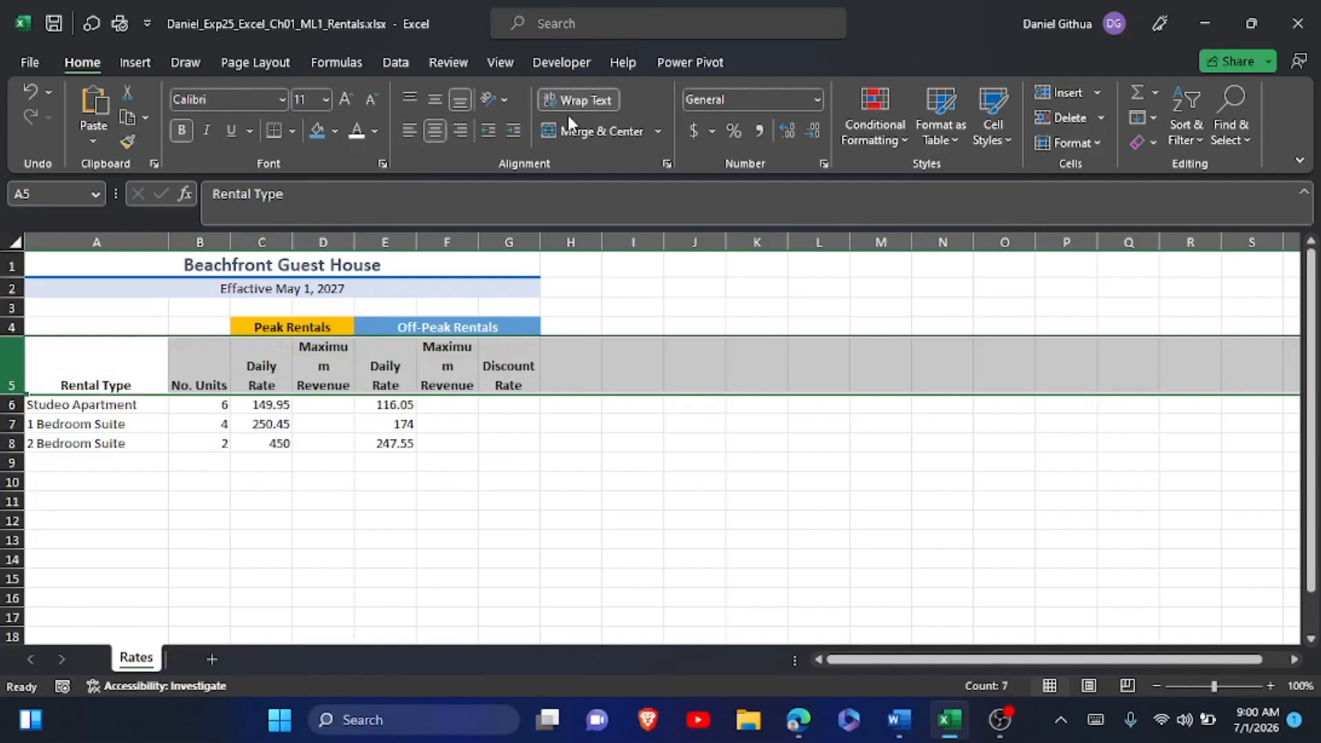
Switch to the Word instructions and highlight the step 6 instruction text in yellow.
key("alt+Tab")
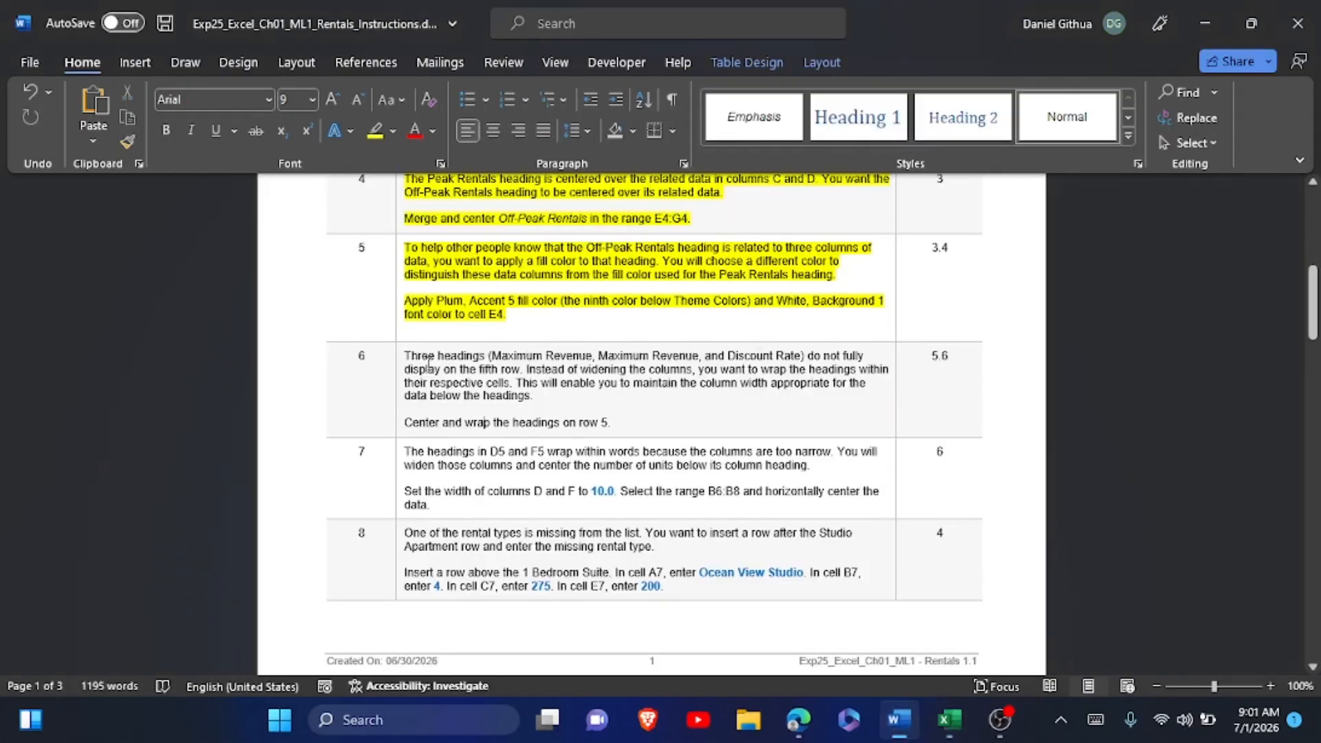
left_click_drag(405, 357, 614, 419)
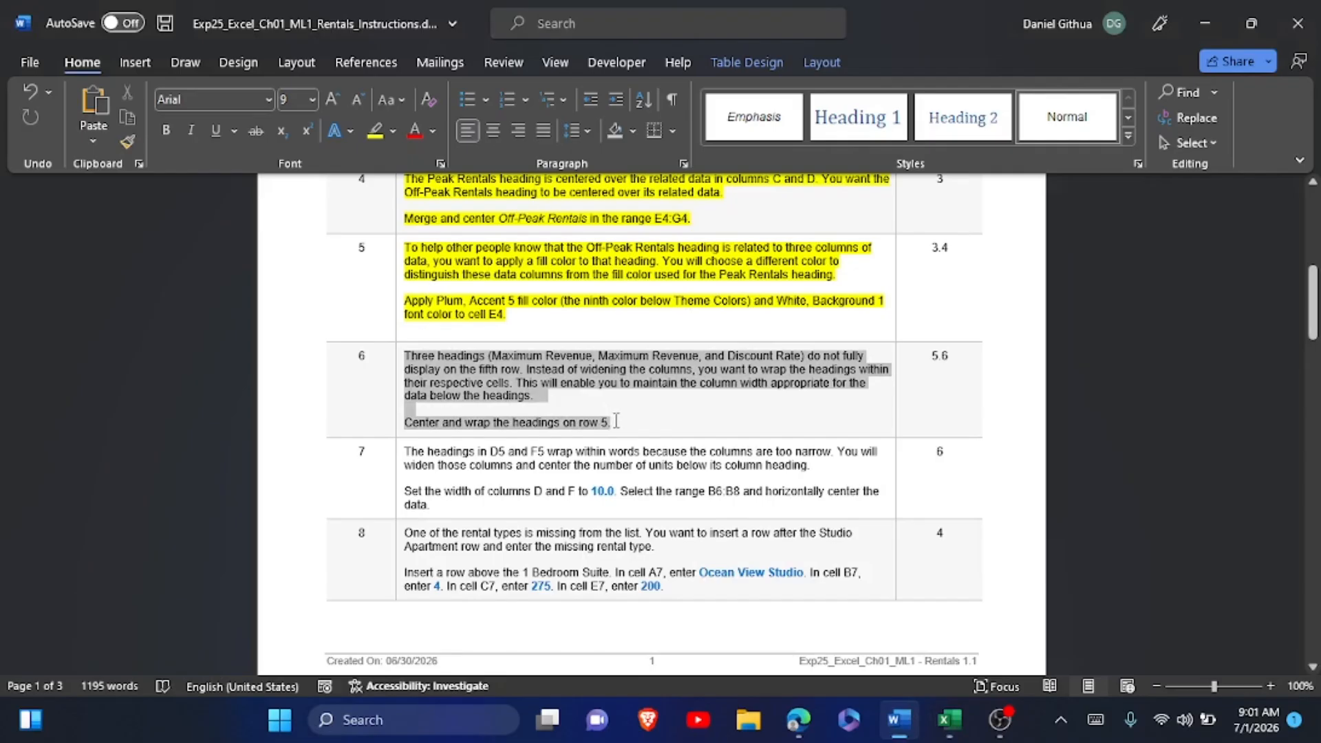
left_click(699, 386)
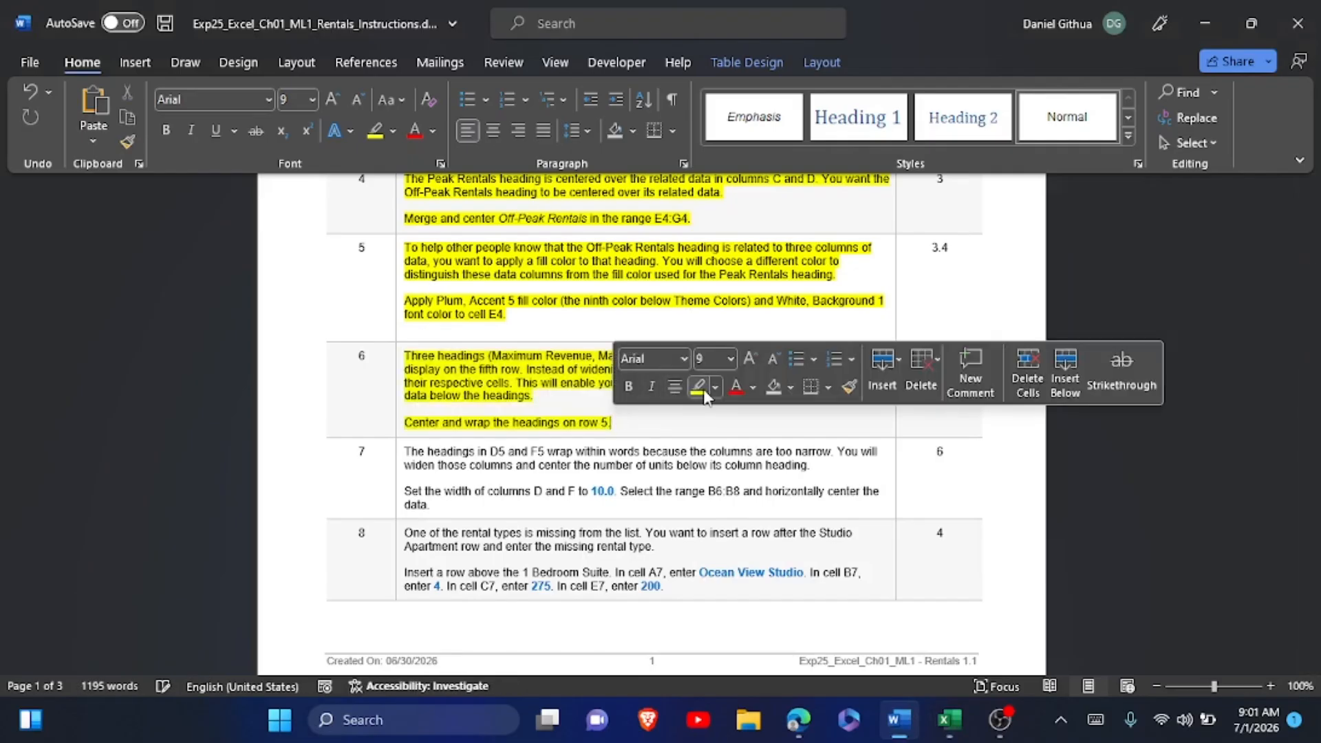
scroll(692, 513, "down", 2)
left_click(610, 369)
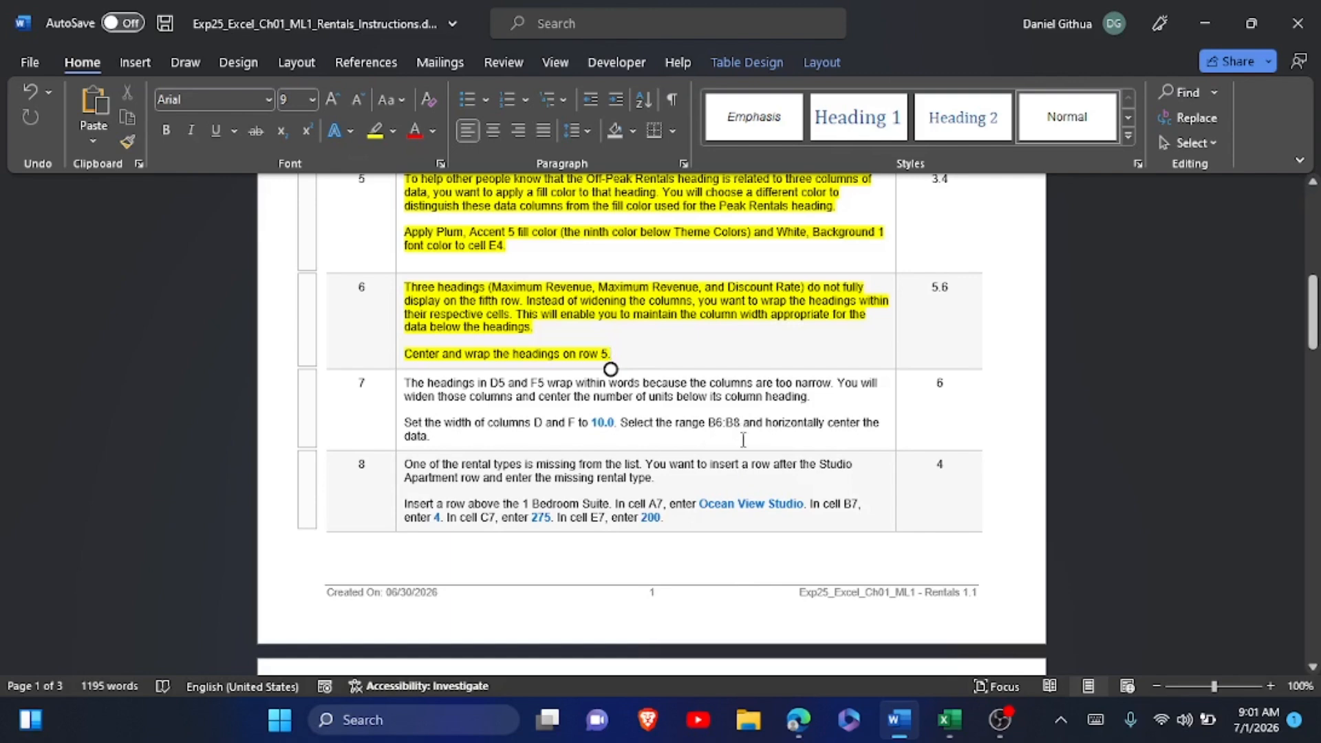
Switch to the Excel rentals workbook and try to select columns D through F.
left_click(949, 720)
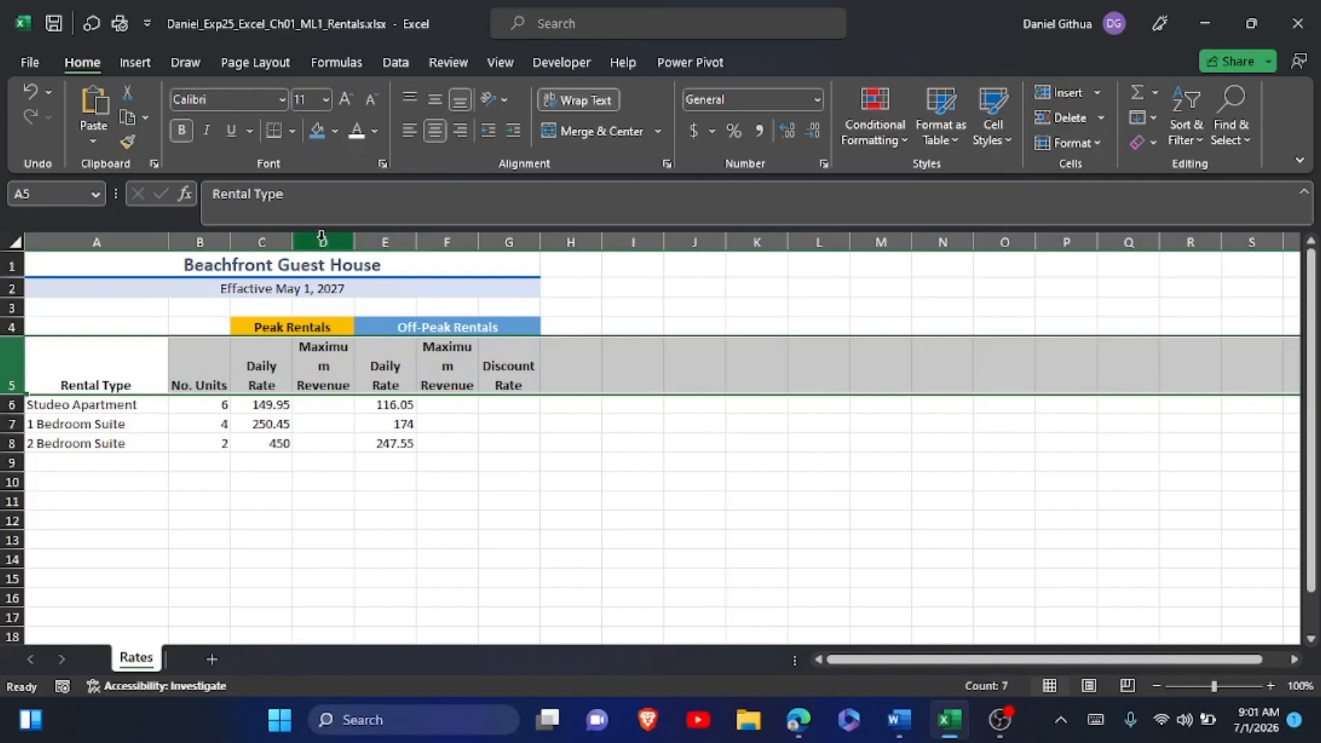
left_click(320, 240)
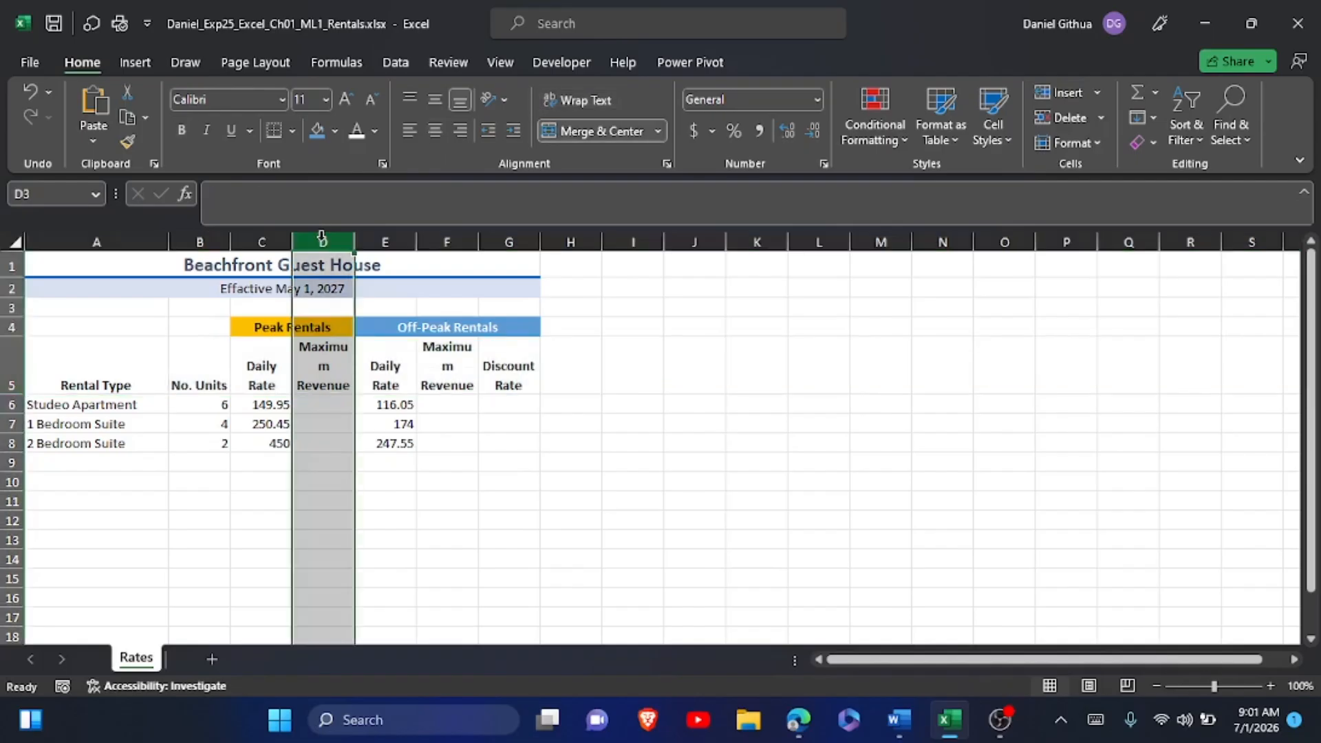
mouse_move(320, 238)
left_mouse_down()
mouse_move(359, 238)
mouse_move(336, 227)
left_mouse_up()
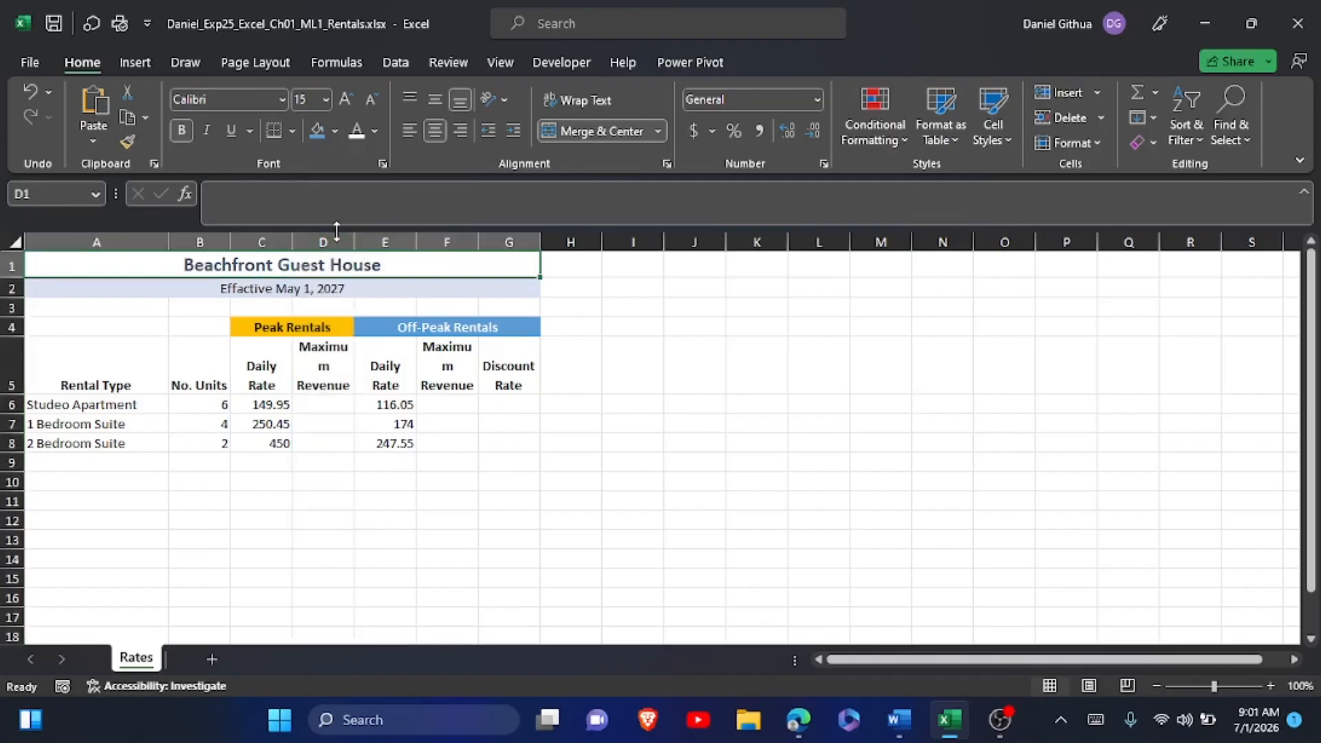
left_click(333, 236)
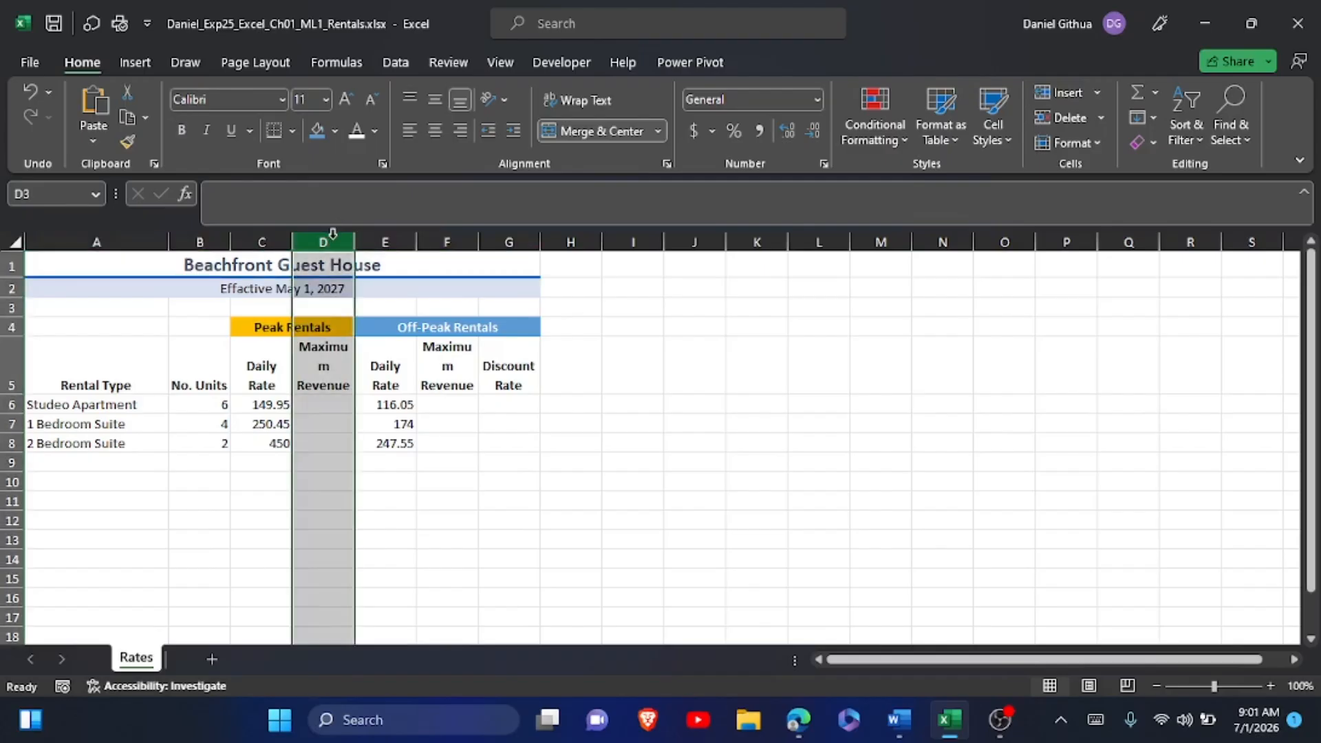
left_click(380, 242, "ctrl")
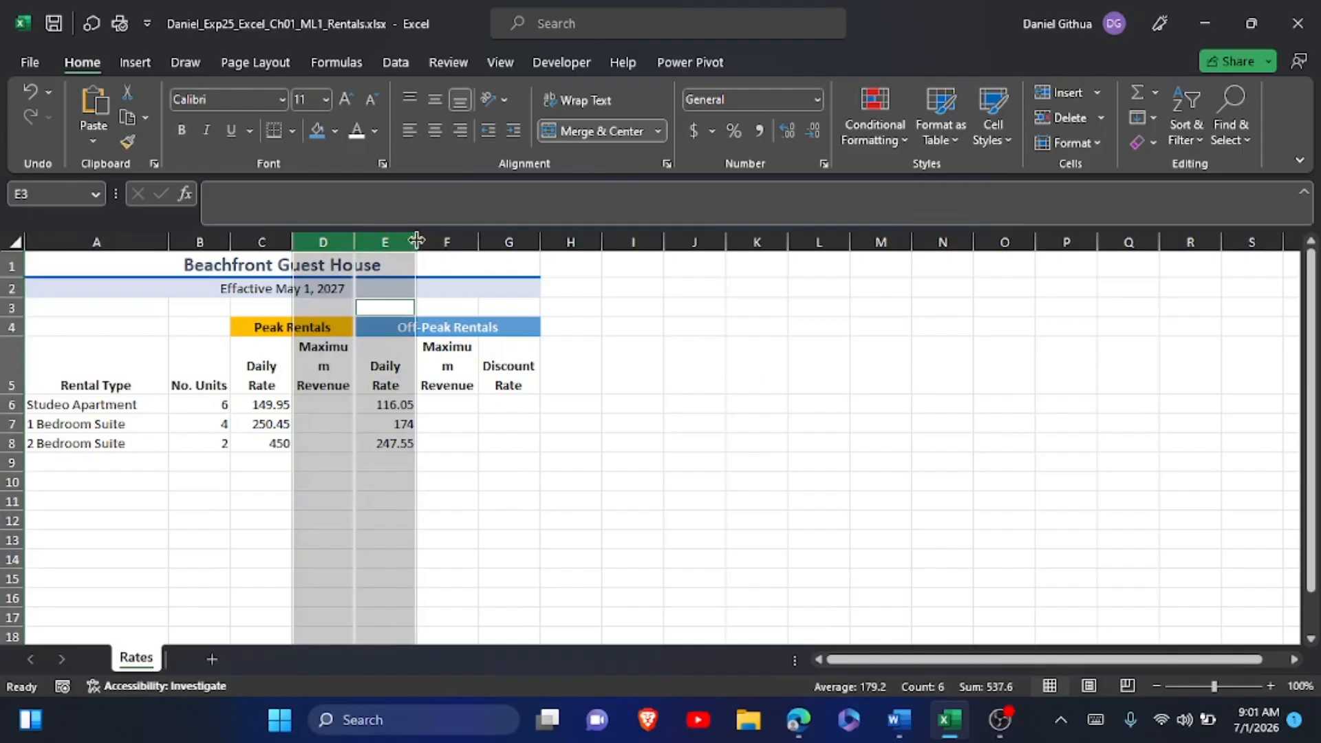
left_click(438, 241, "ctrl")
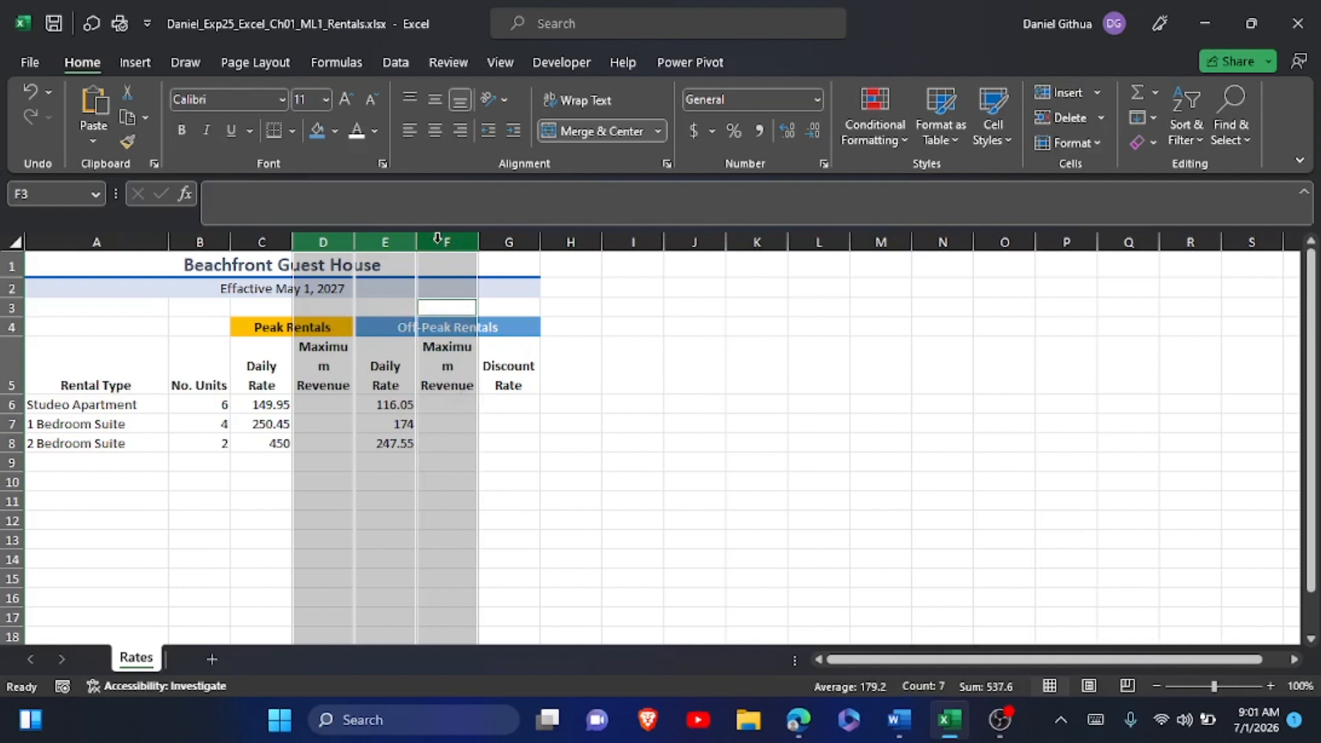
left_click(415, 266)
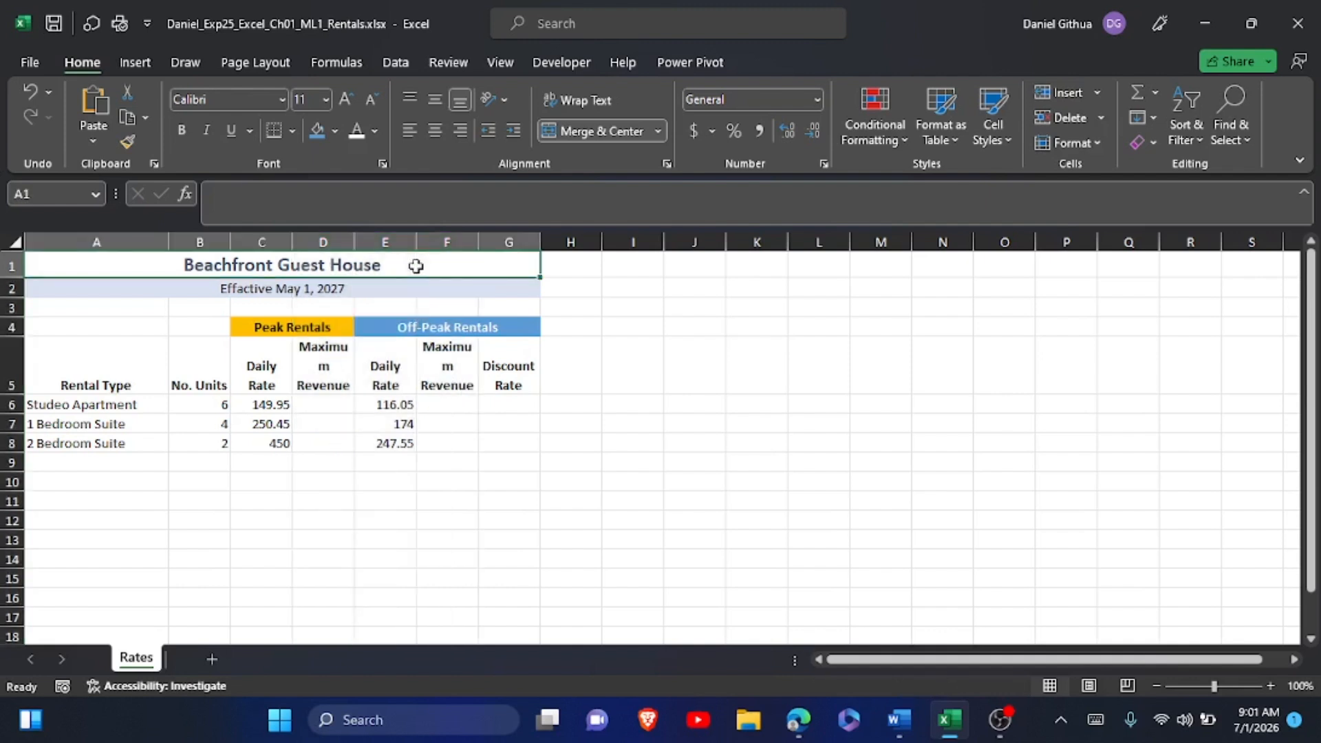
right_click(415, 266)
left_click(351, 241)
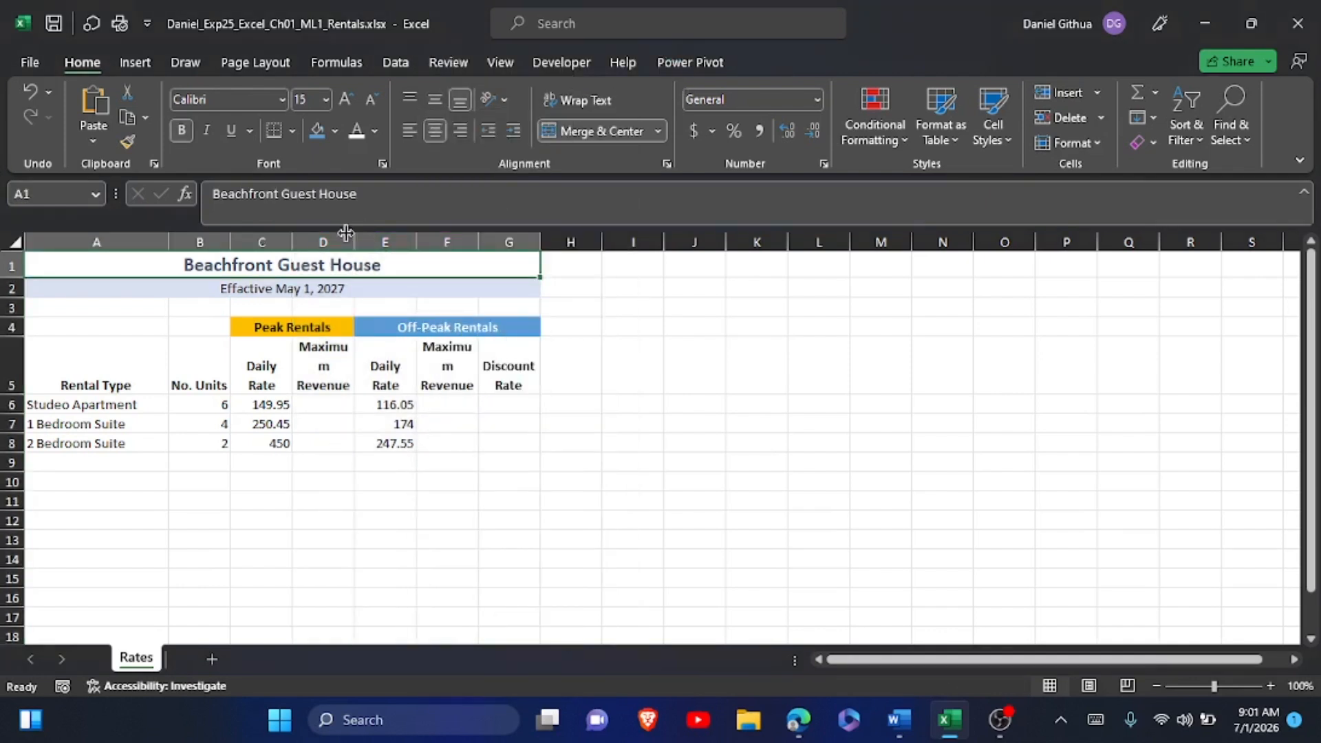
Select columns D through F and set their column width to 10.
left_click(338, 237)
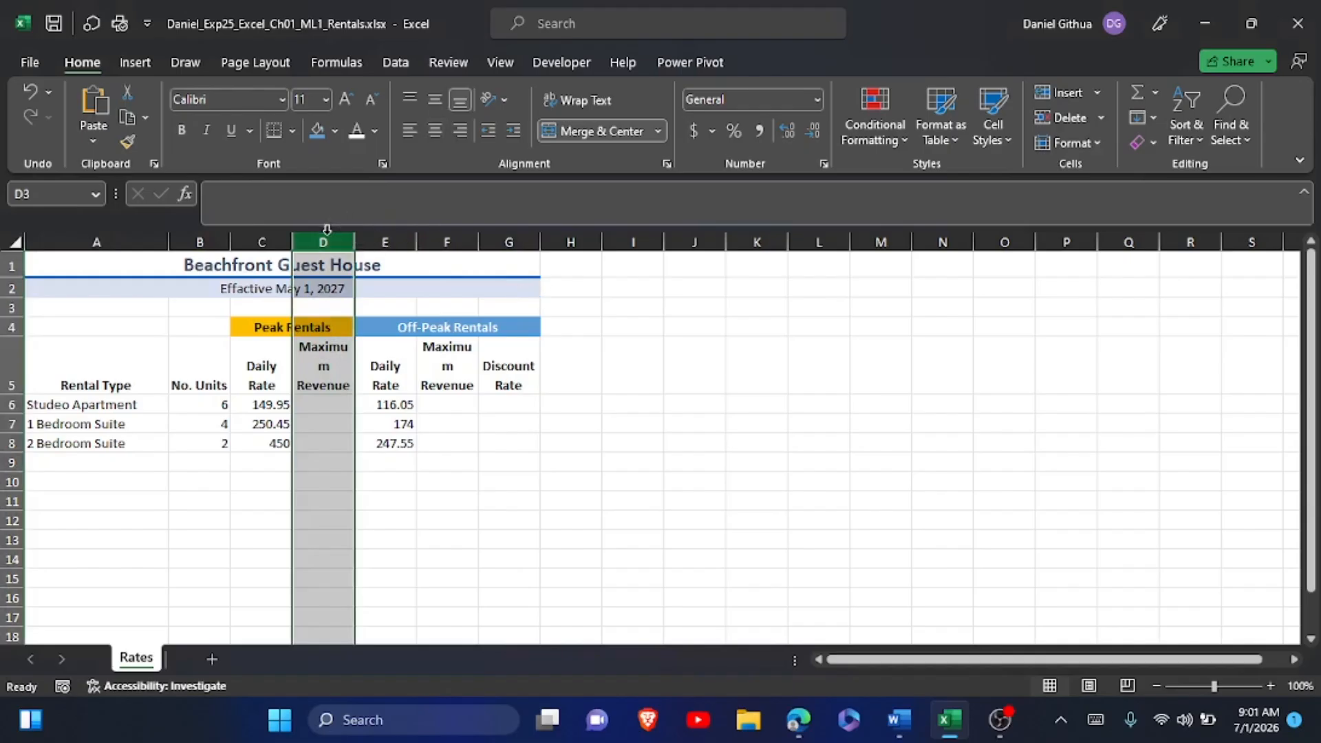
left_click(365, 240, "ctrl")
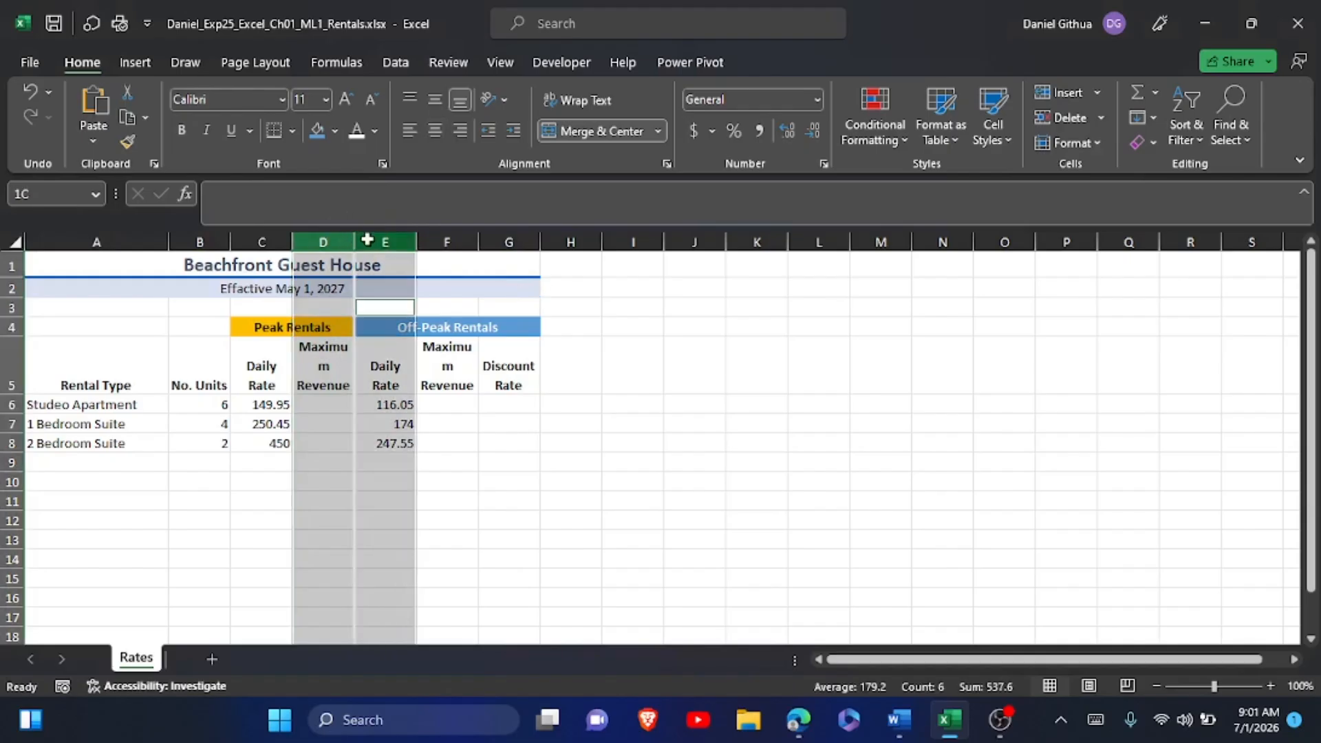
left_click(449, 238, "ctrl")
right_click(451, 242)
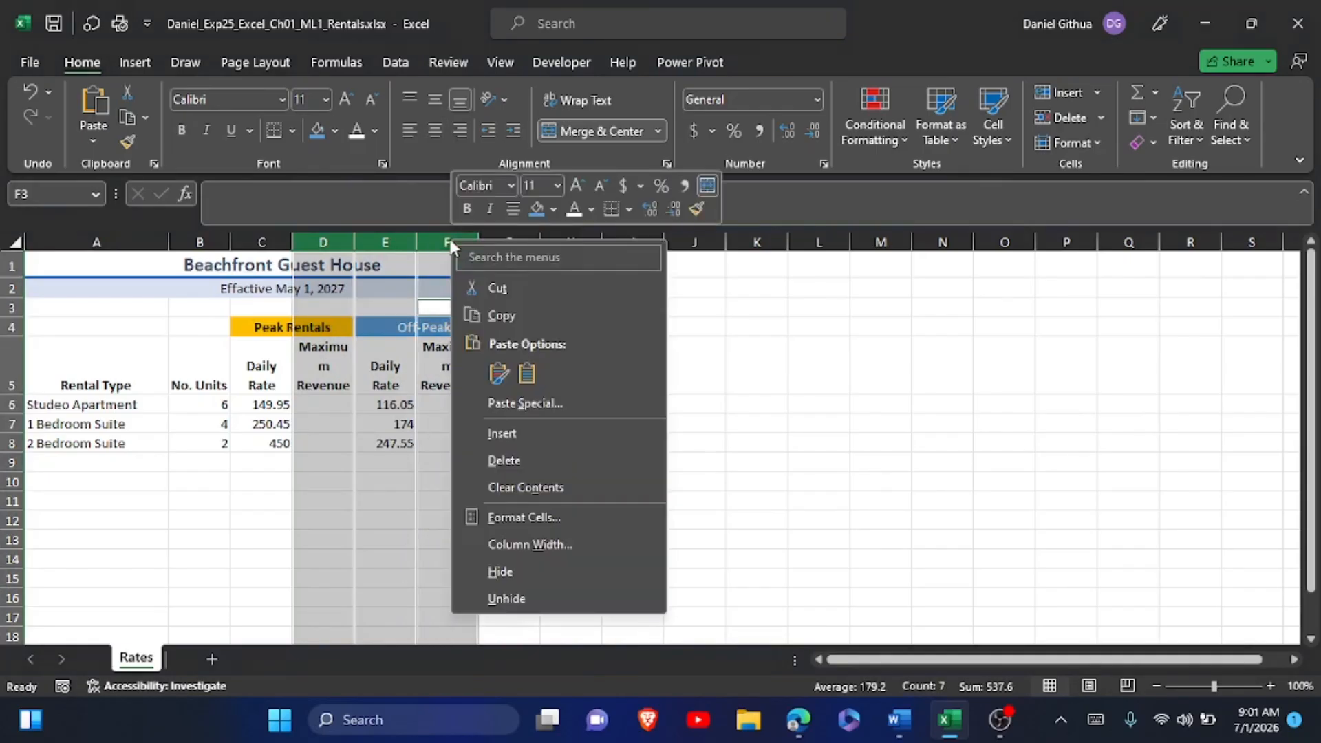
left_click(518, 544)
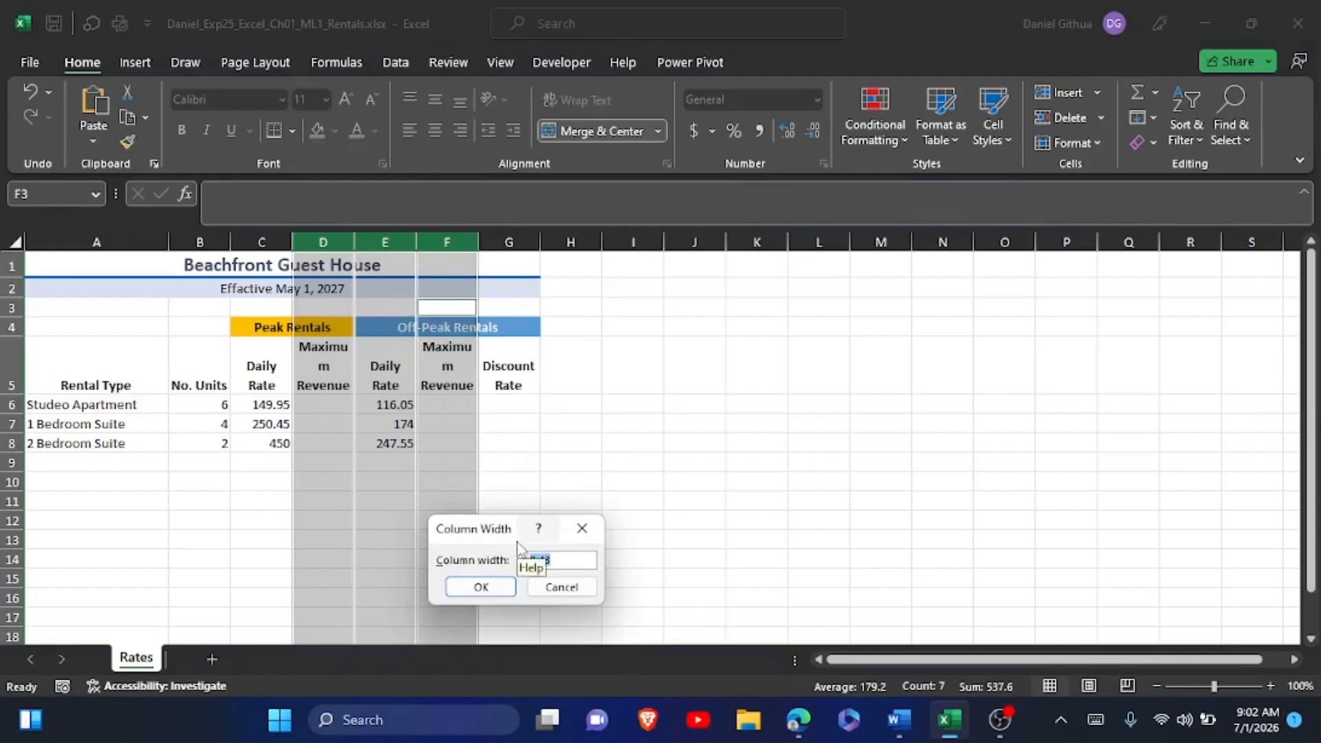
left_click(1096, 719)
type("10")
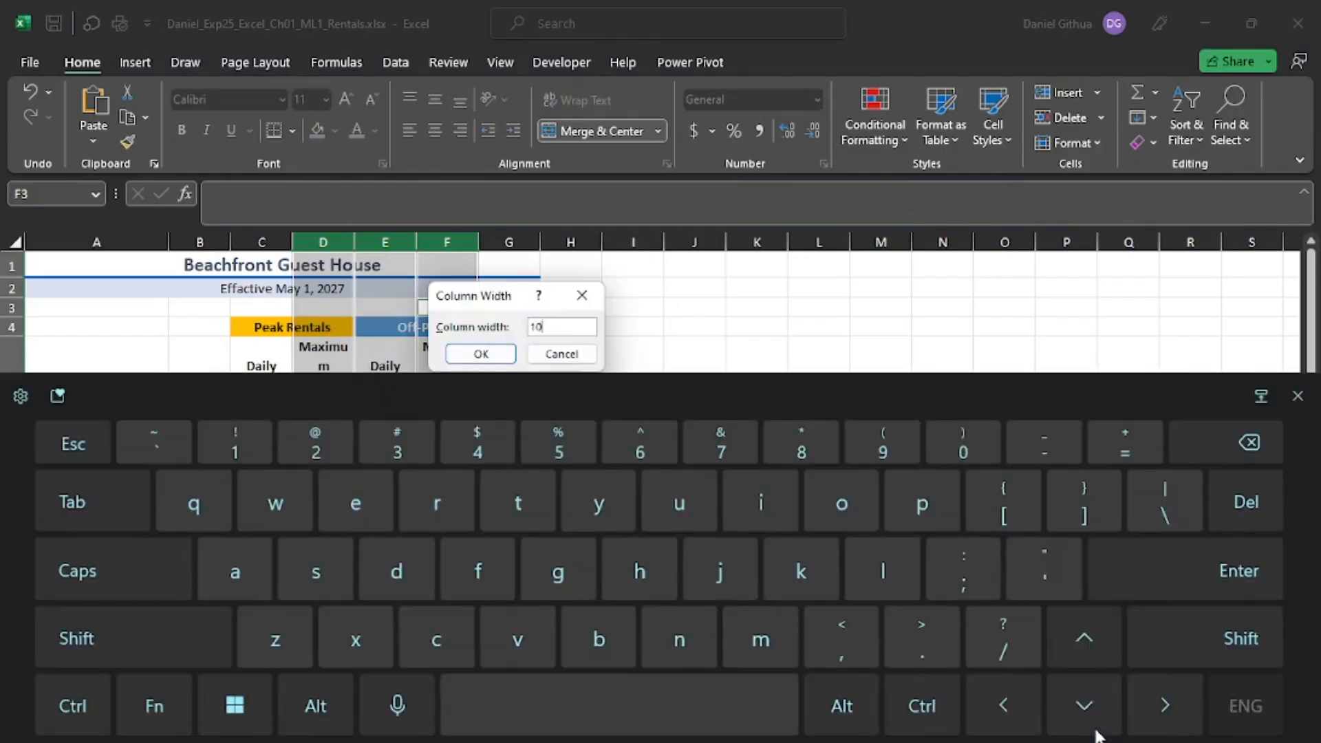
left_click(1298, 396)
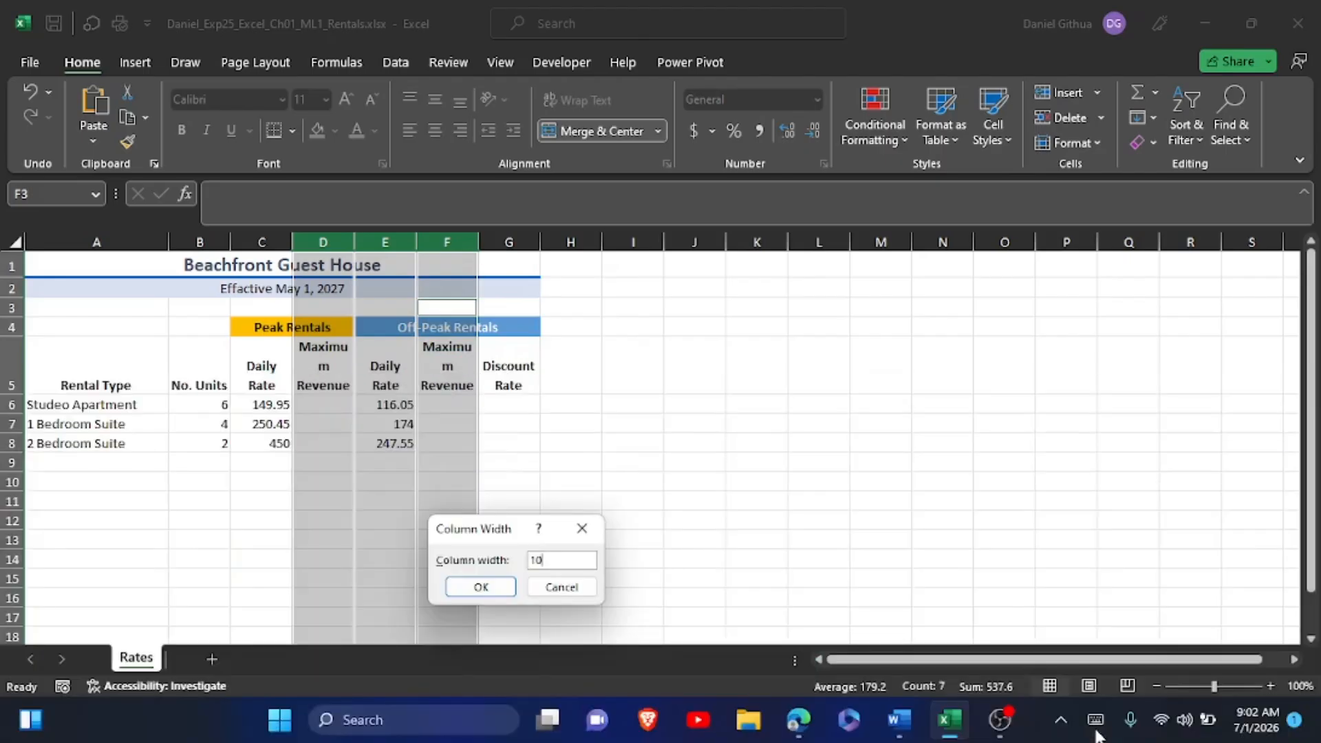
left_click(480, 586)
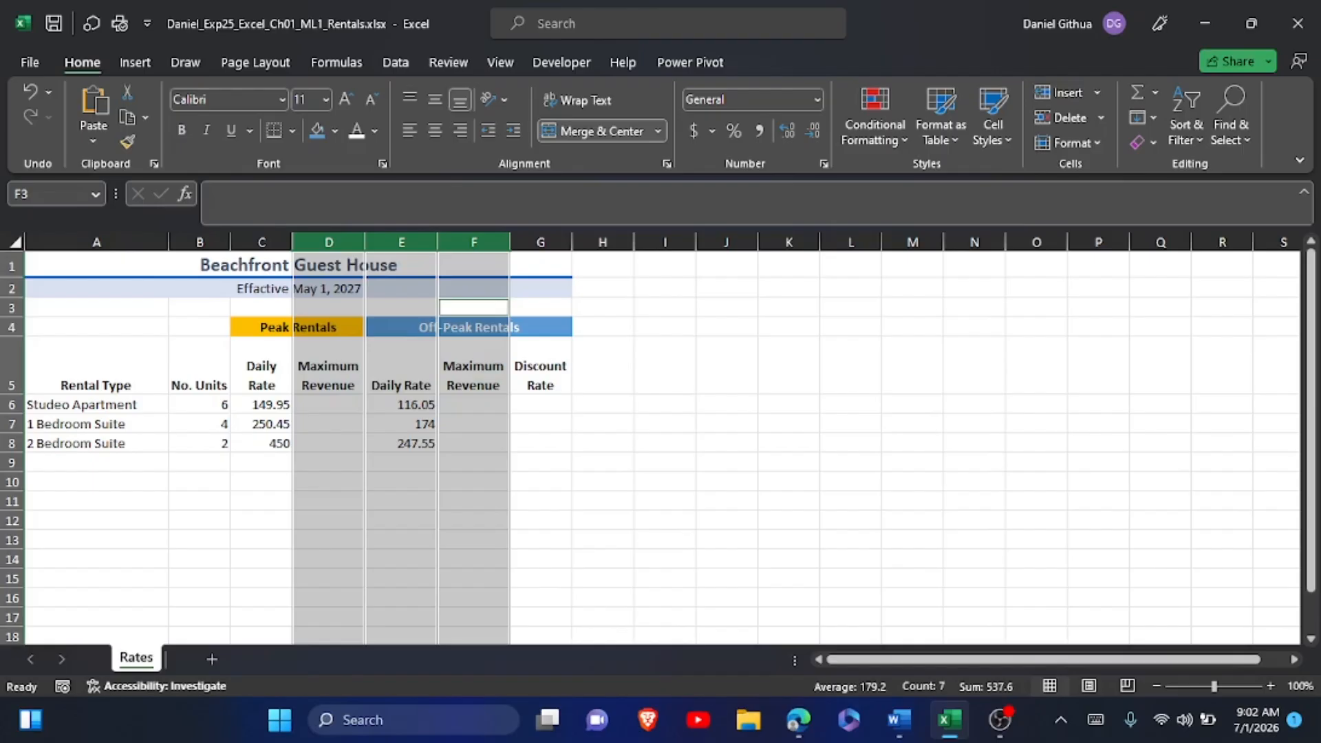
Apply horizontal Center alignment to the number of units in the range B6:B8.
left_click(199, 404)
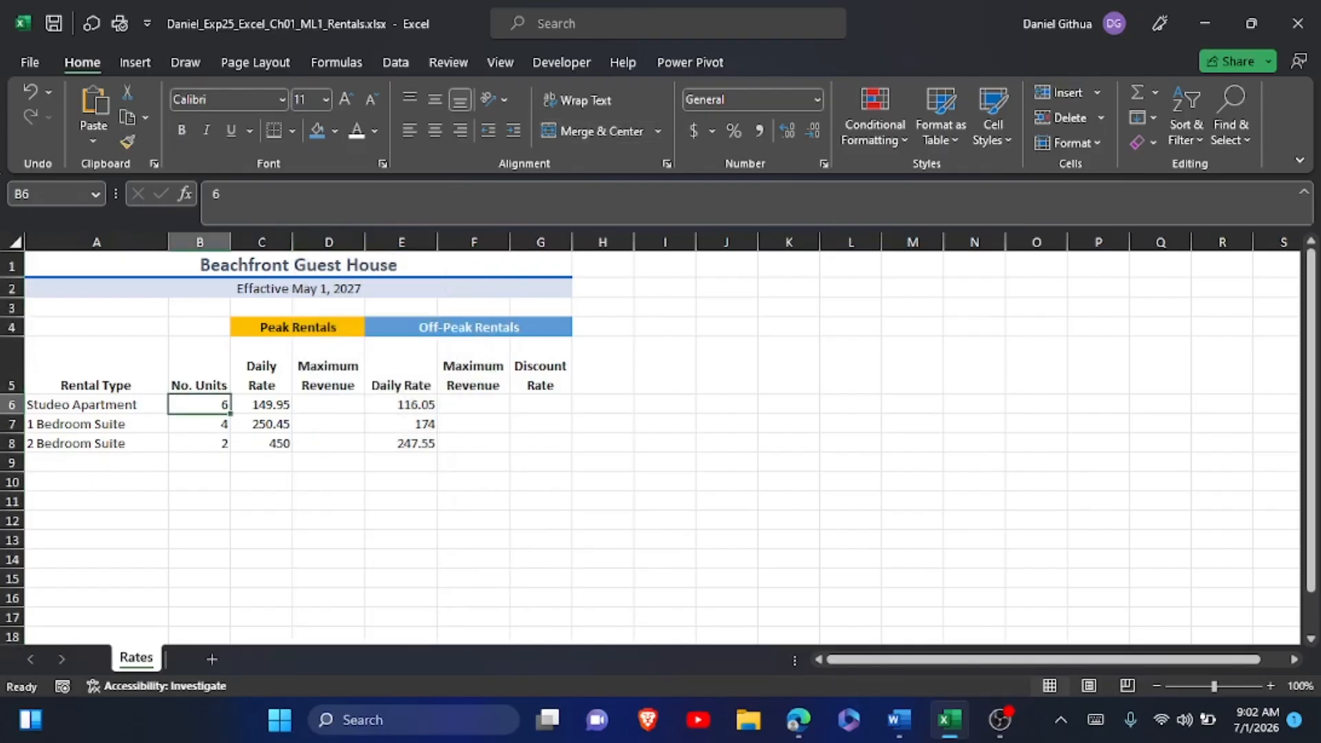
key("shift+Down")
key("shift+Down")
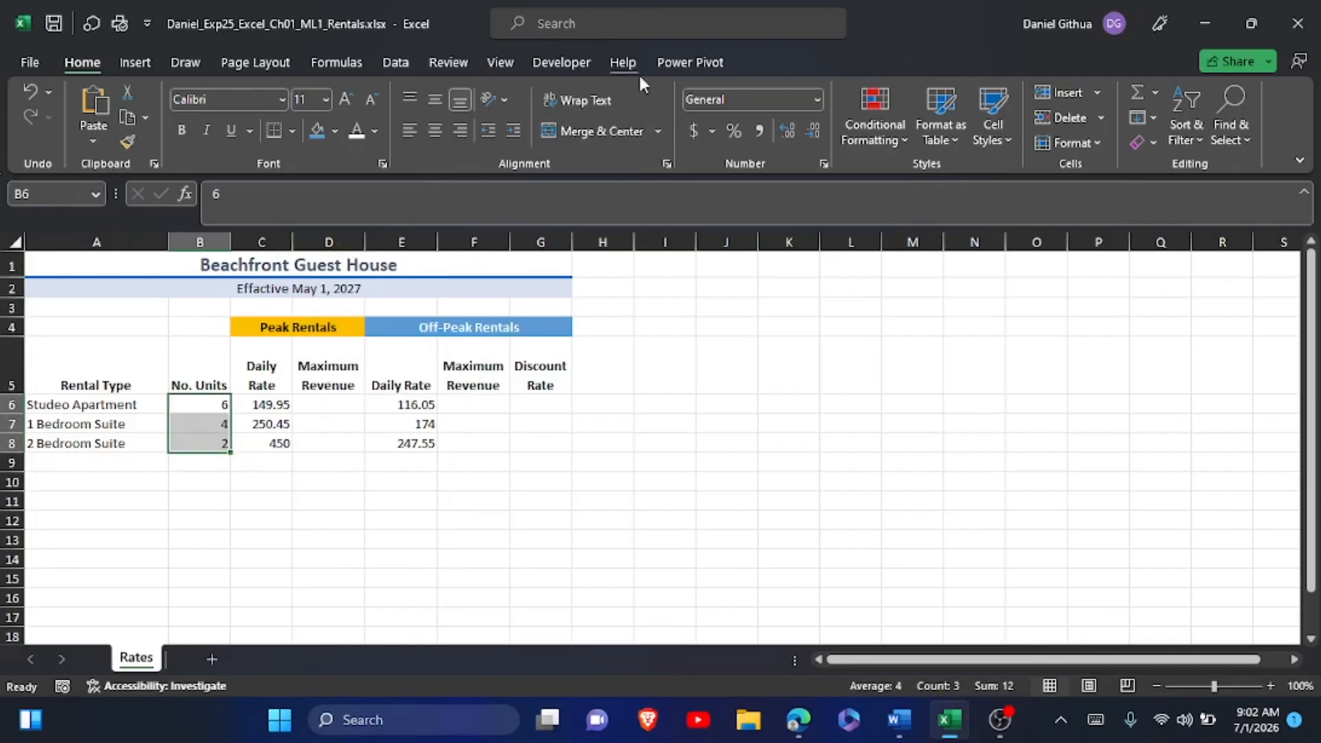
left_click(666, 164)
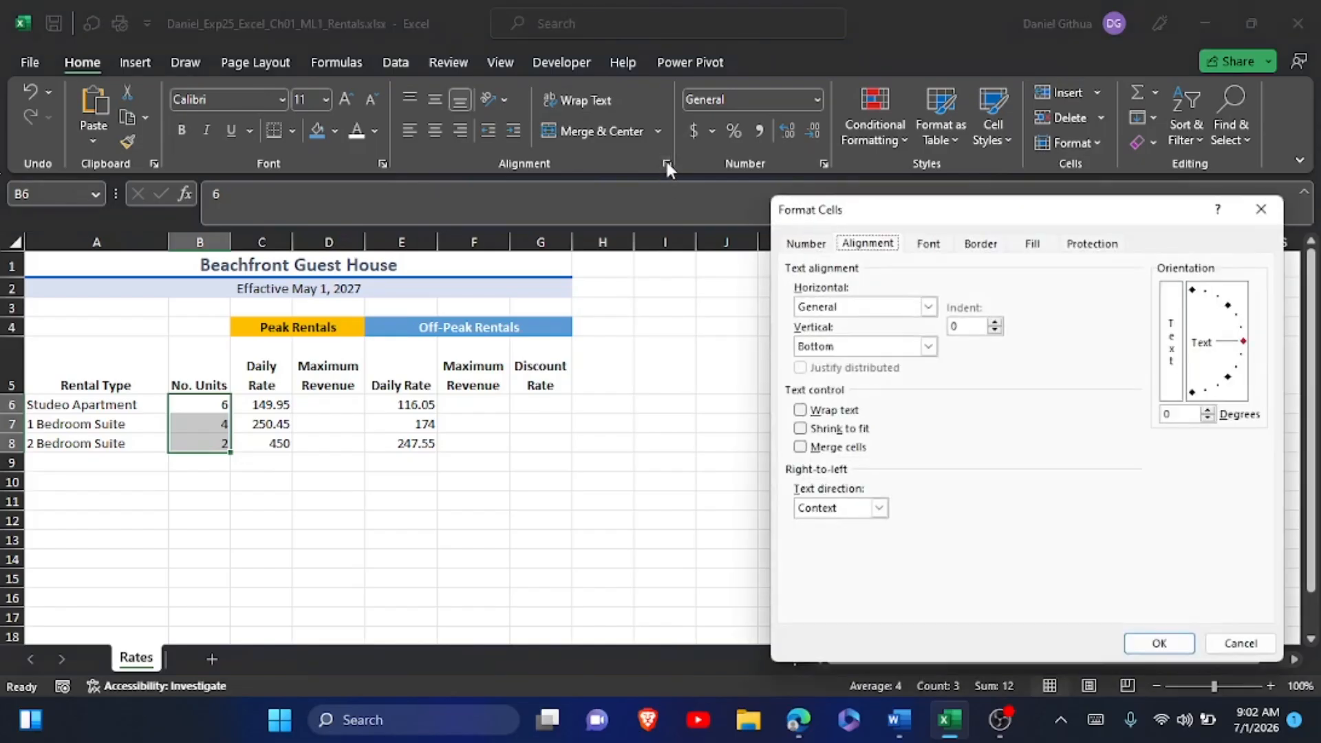
left_click(929, 307)
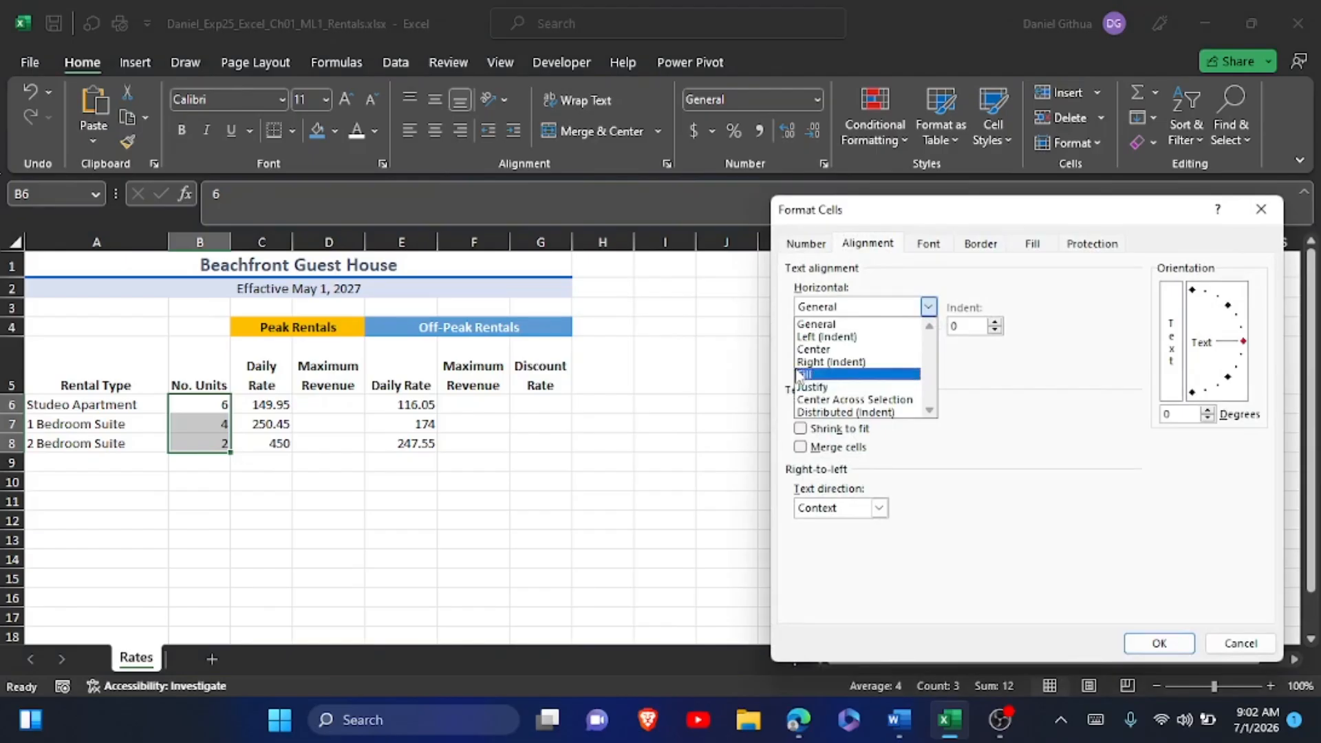
left_click(809, 349)
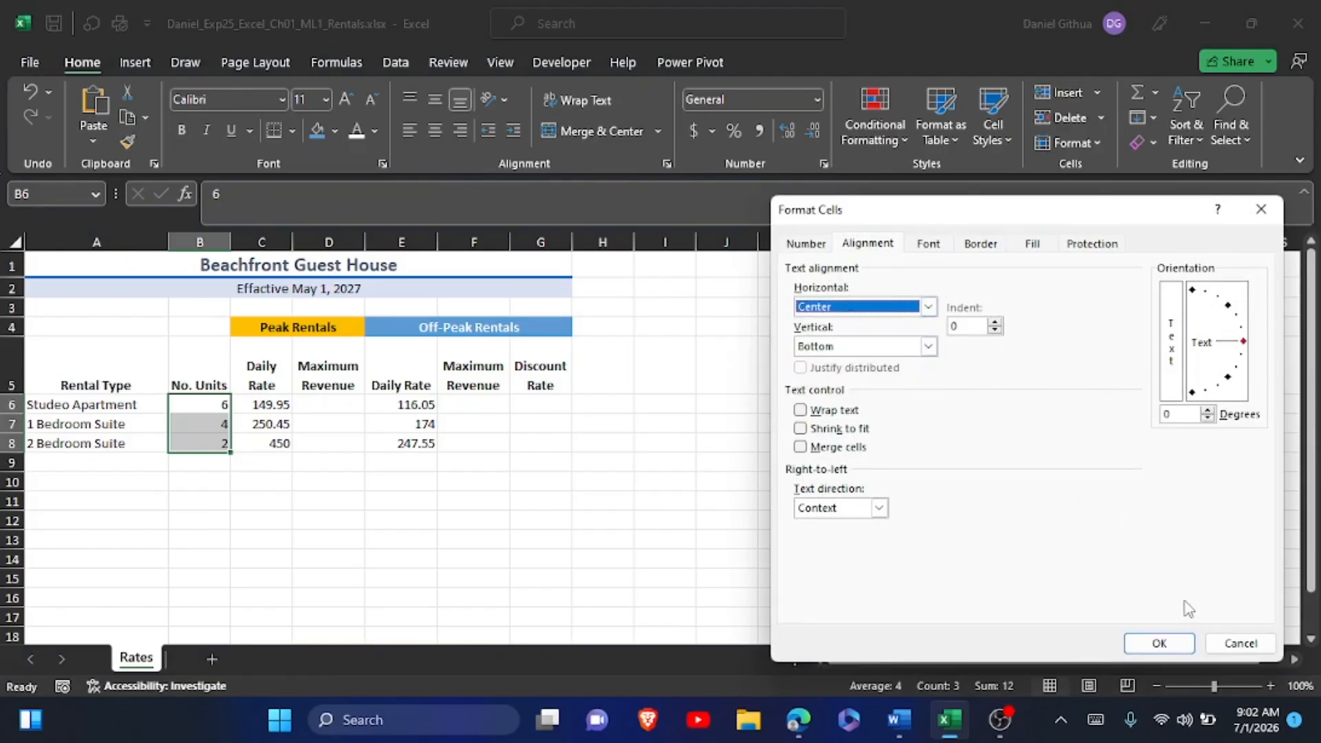
left_click(1160, 642)
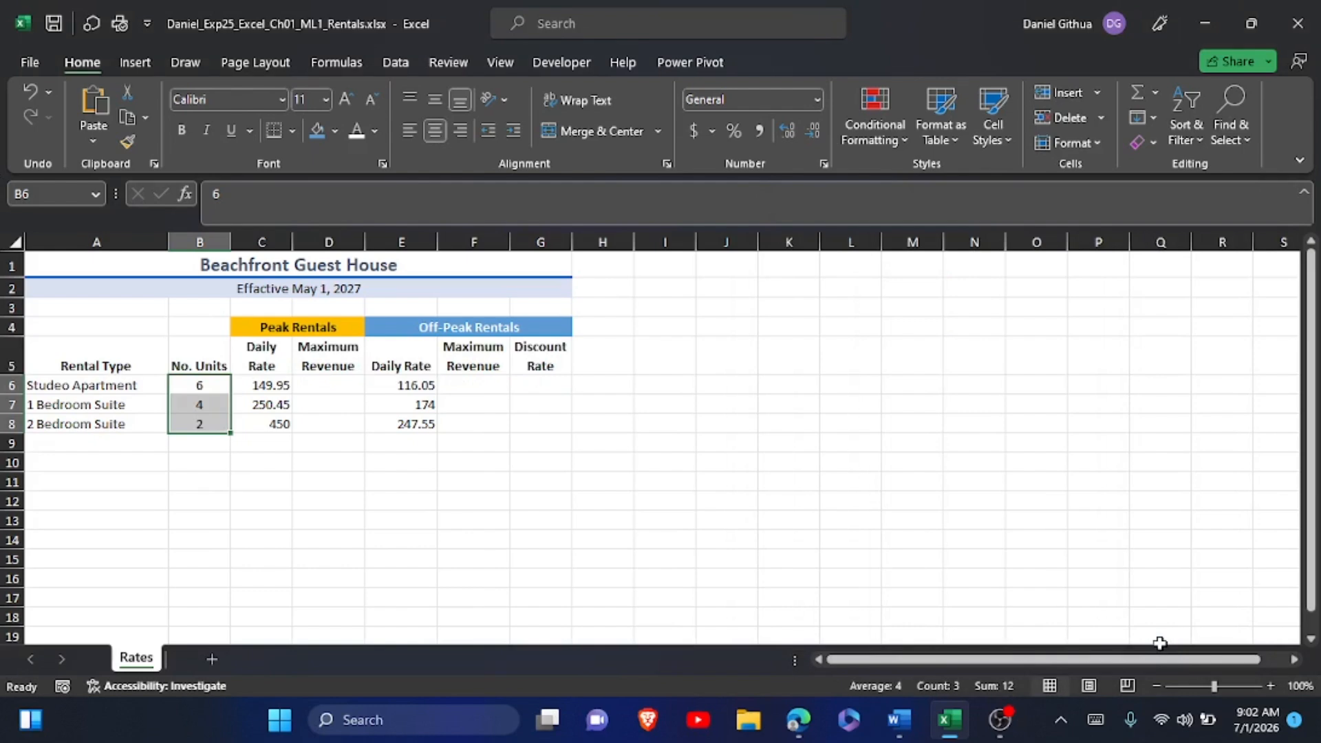
Switch to the Word instructions and highlight the step 7 instruction text in yellow.
key("alt+Tab")
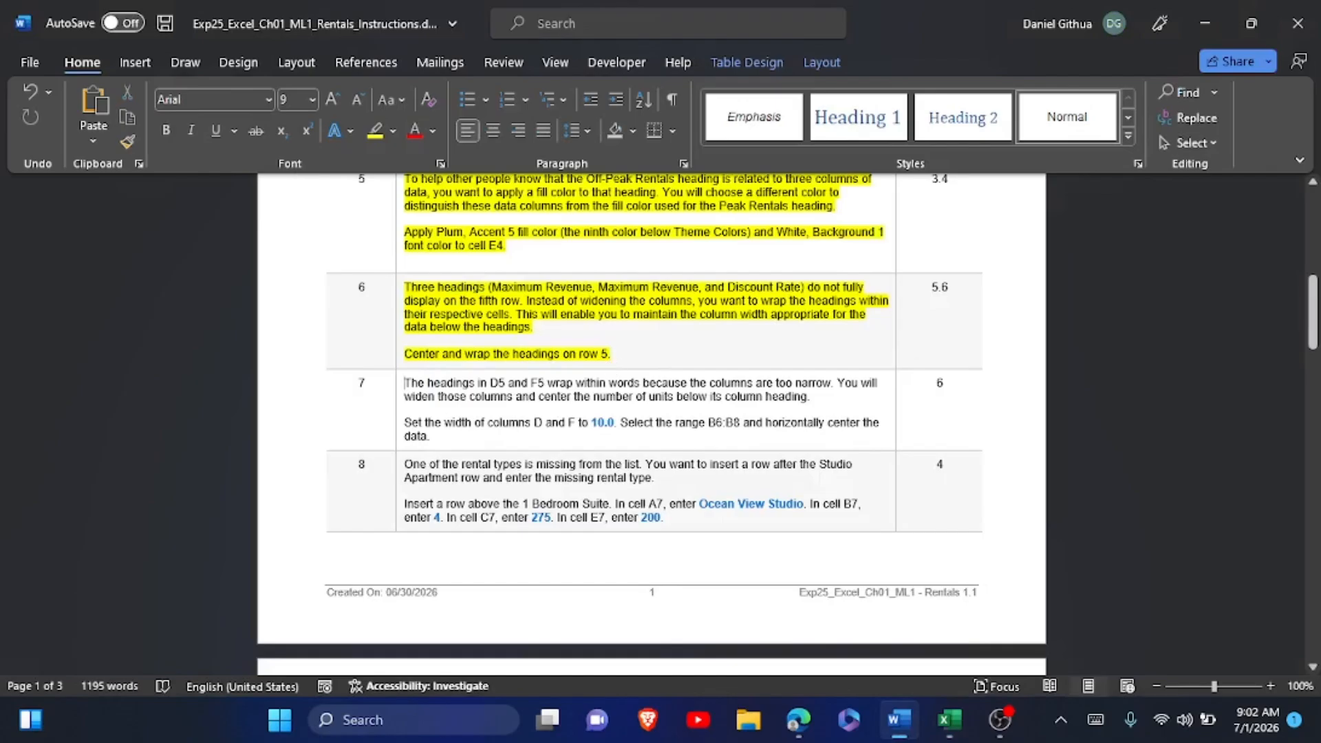
left_click_drag(404, 383, 430, 439)
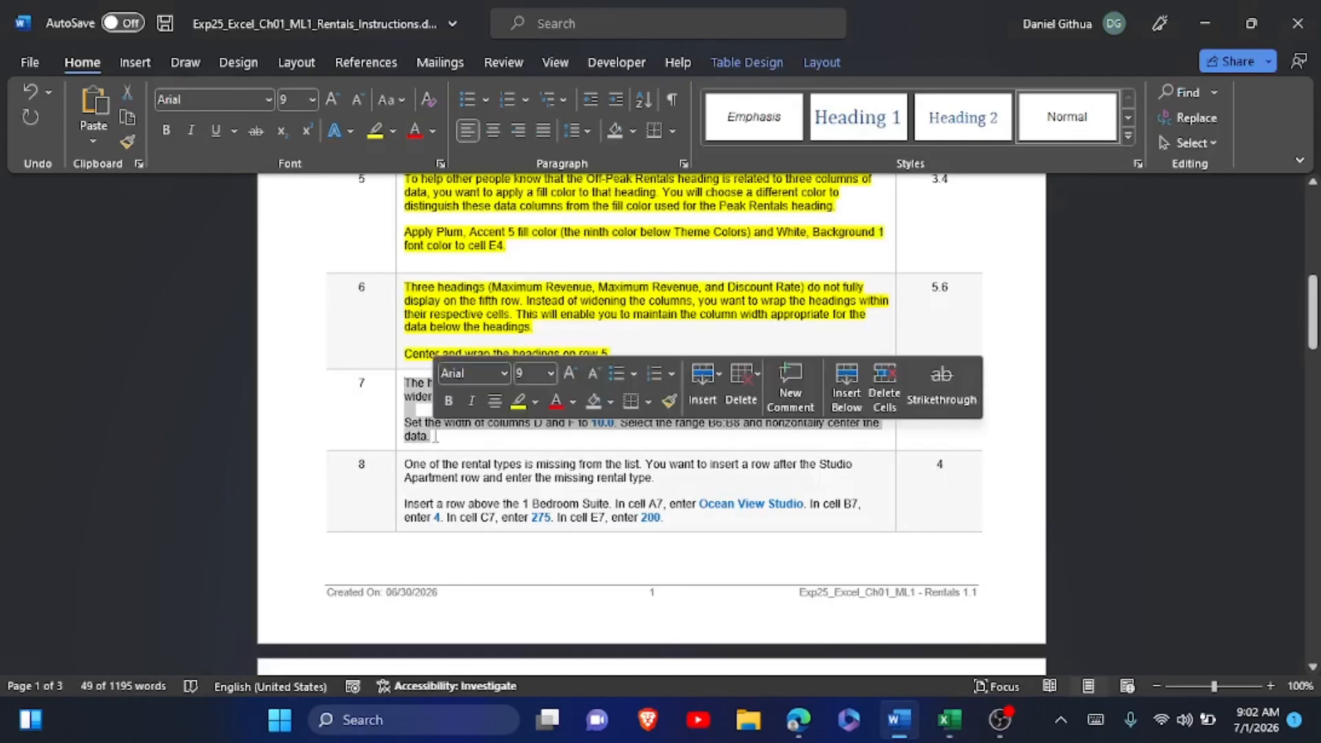
left_click(511, 409)
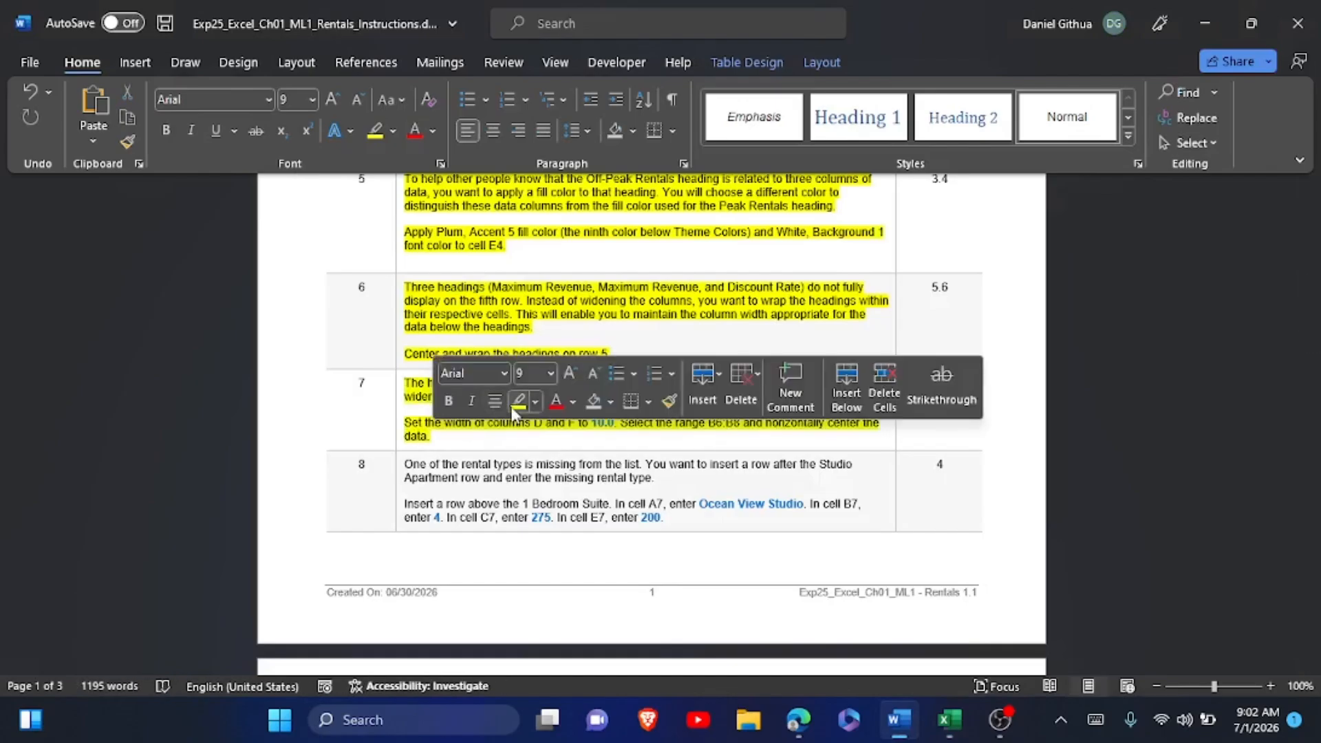
Copy the rental type name "Ocean View Studio" from instruction step 8 in Word and switch back to Excel.
scroll(513, 413, "down", 3)
scroll(513, 413, "down", 1)
left_click(430, 305)
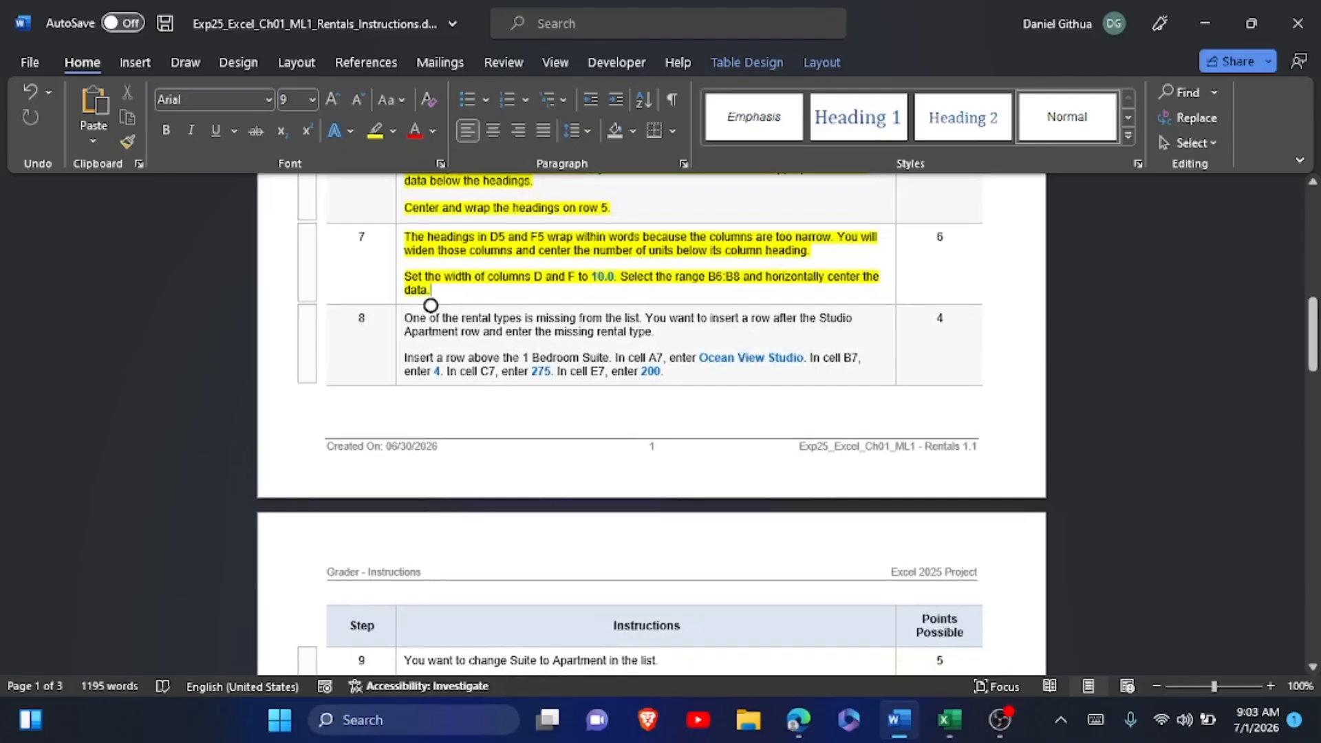
left_click_drag(699, 358, 804, 358)
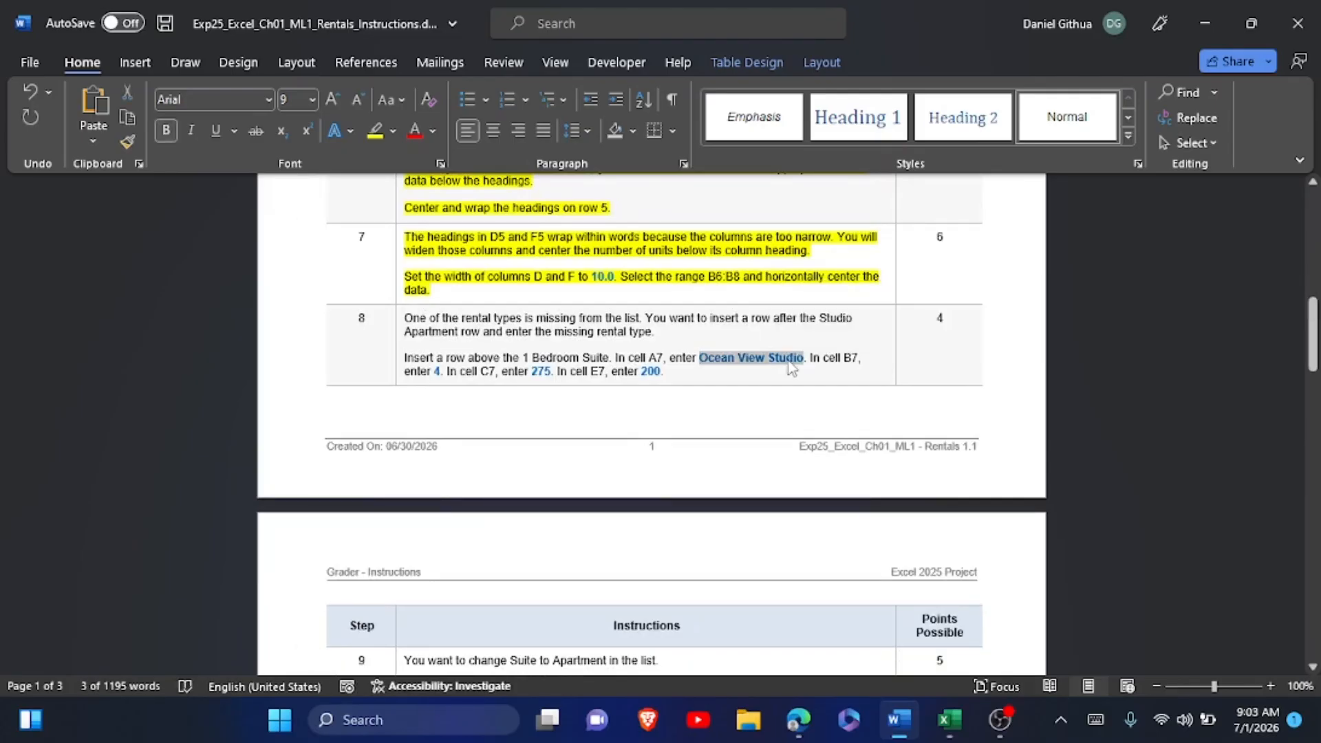
key("alt+Tab")
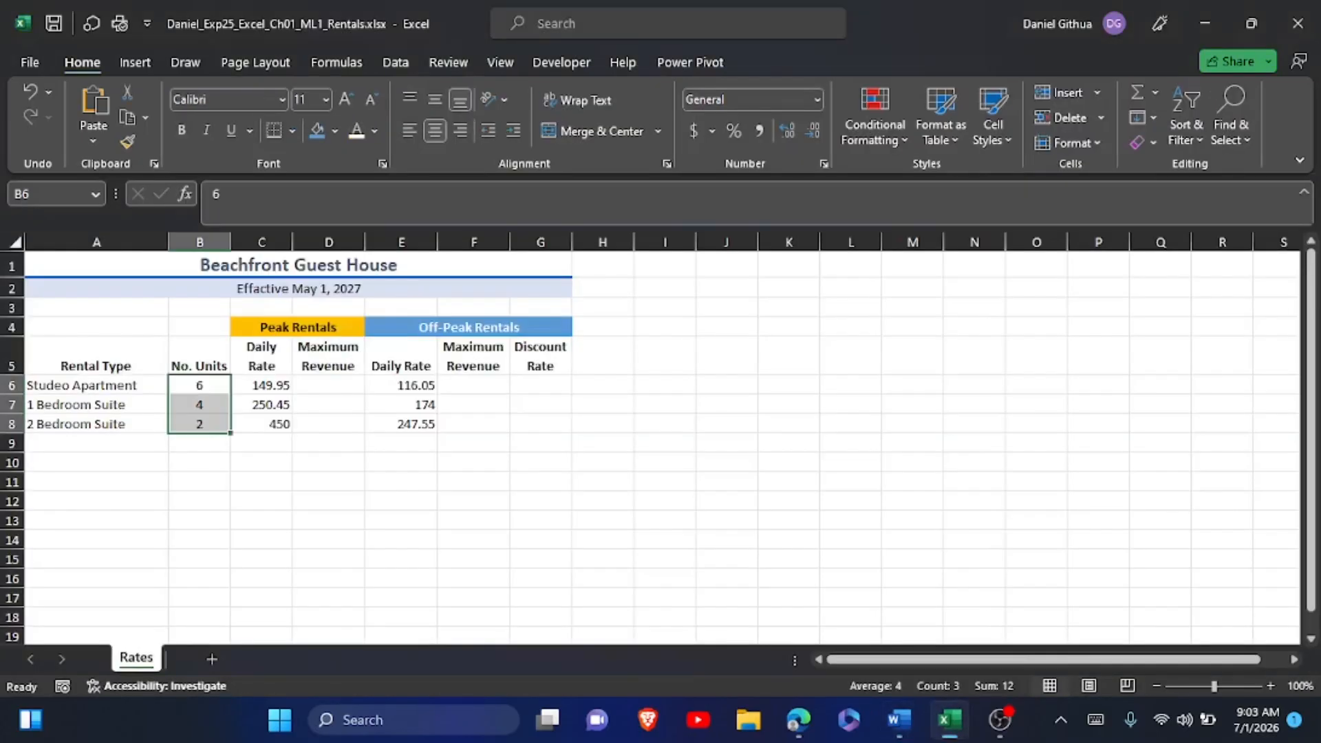
Insert a new row above the 1 Bedroom Suite row and enter "Ocean View Studio" in cell A7.
left_click(5, 404)
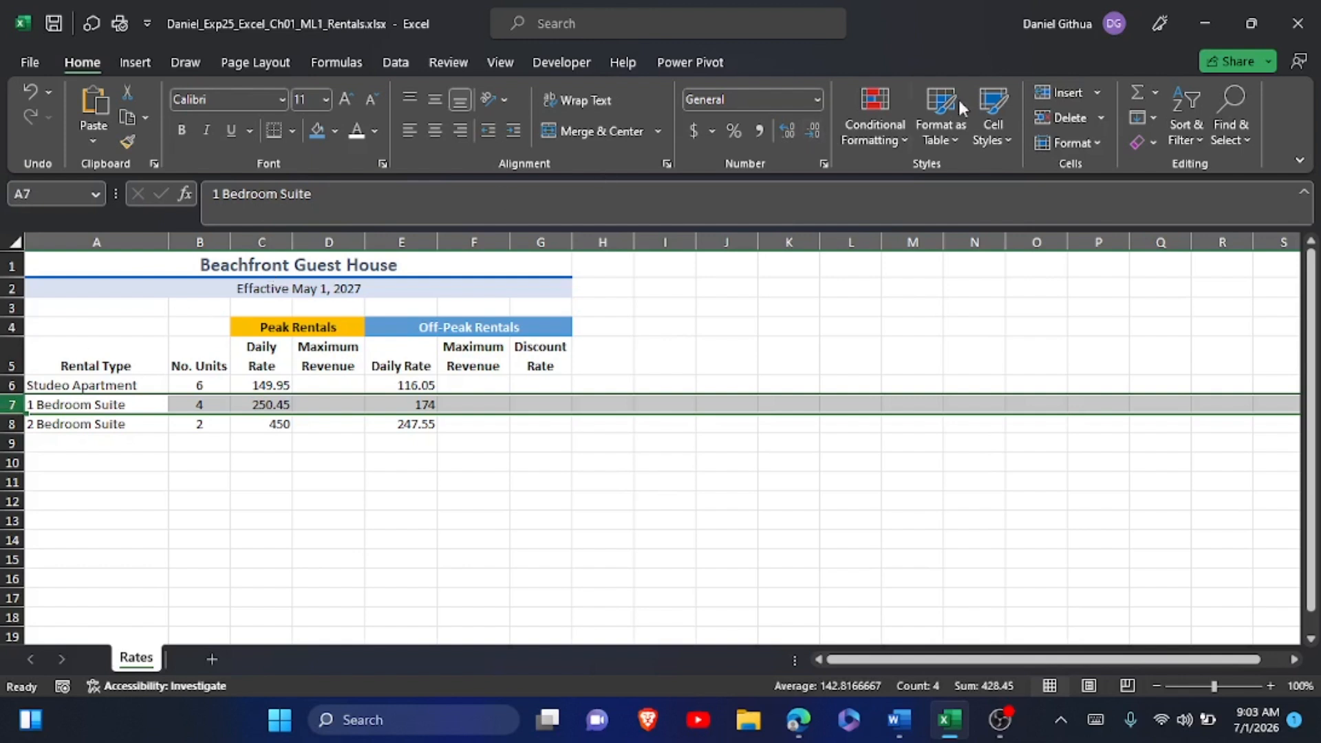
left_click(1054, 91)
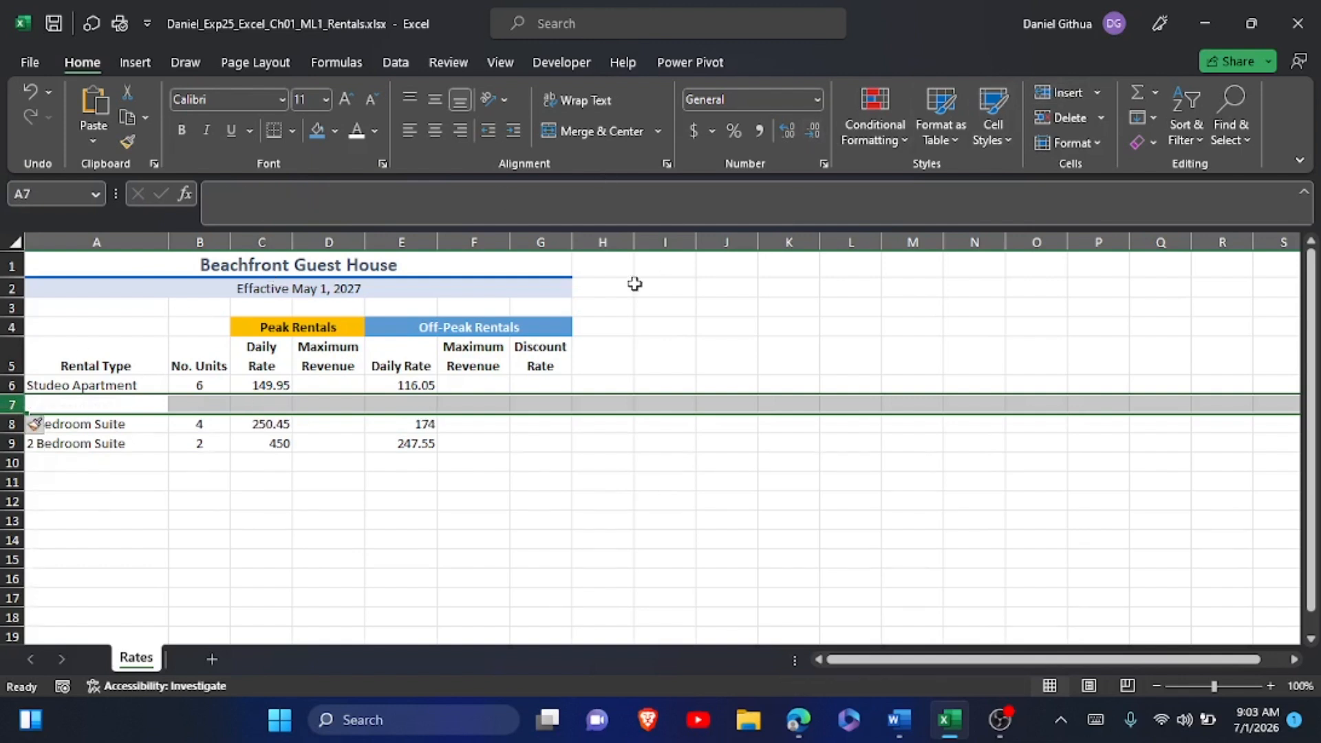
left_click(75, 408)
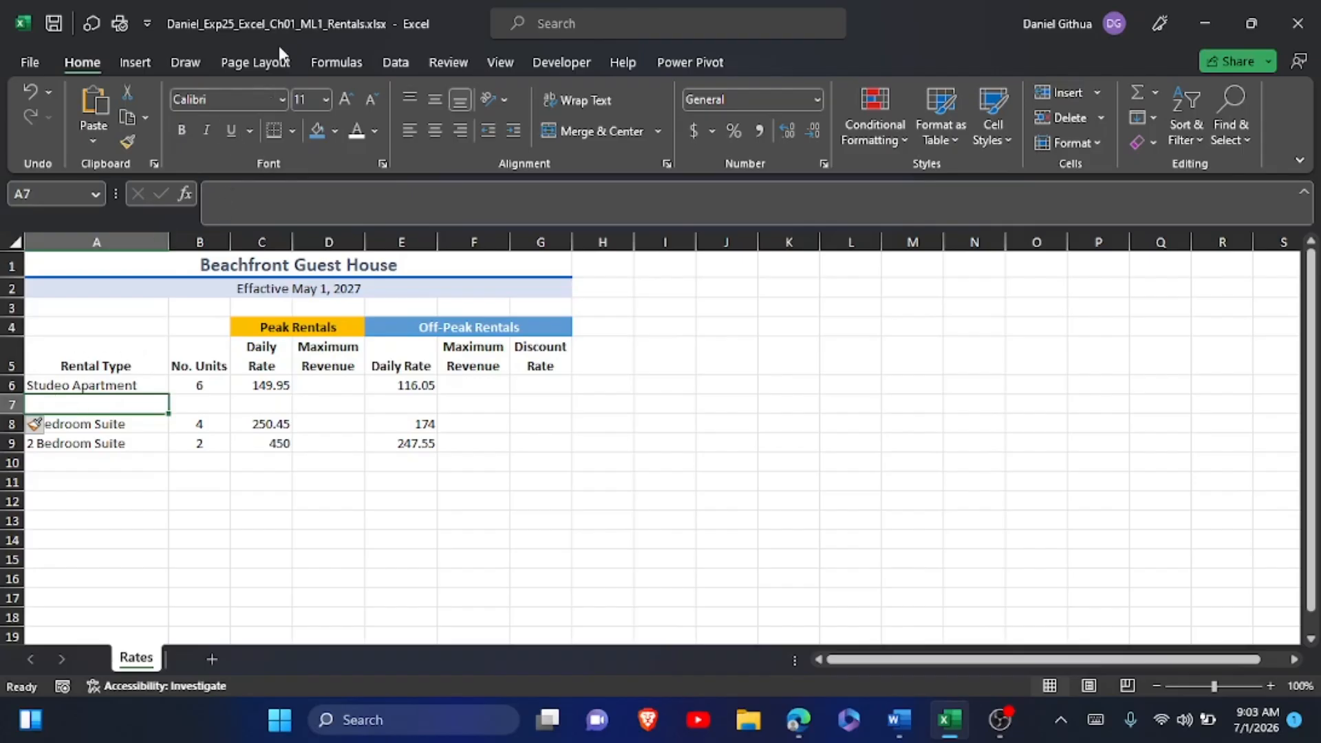
left_click(215, 203)
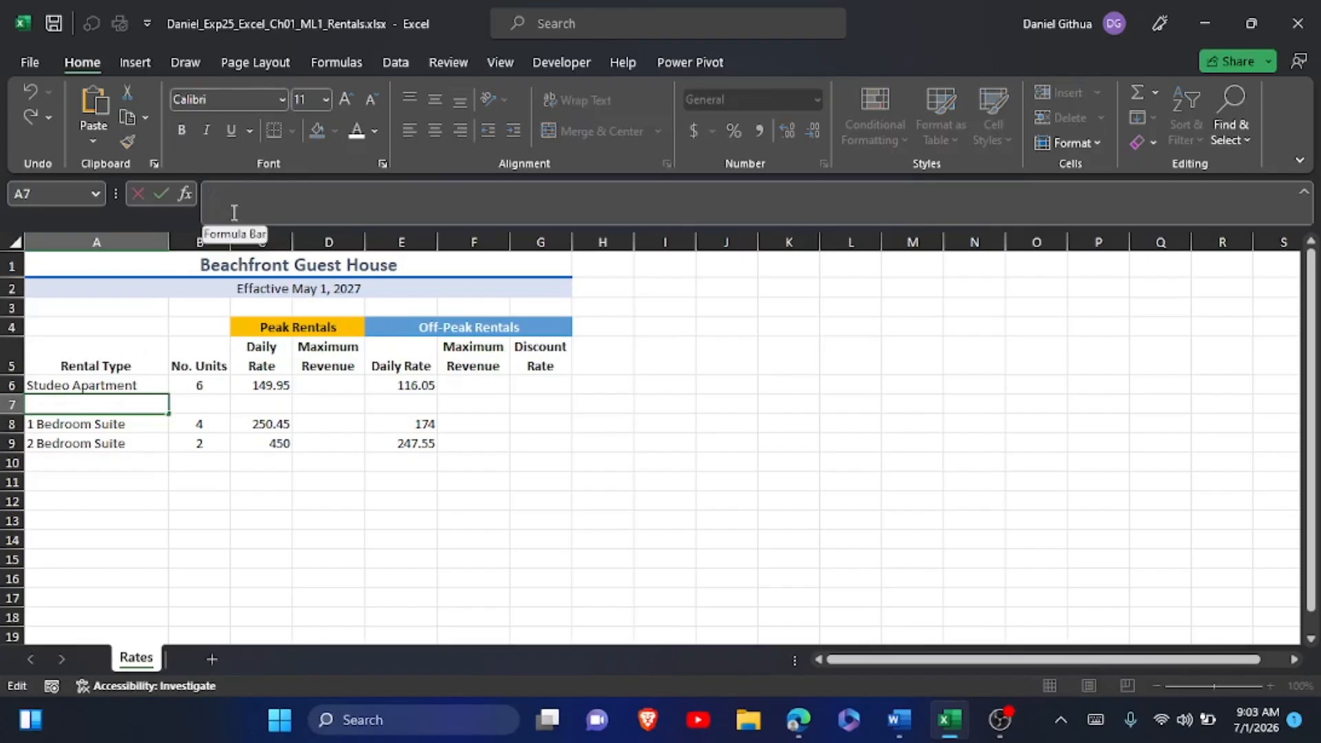
type("Ocean View Studio")
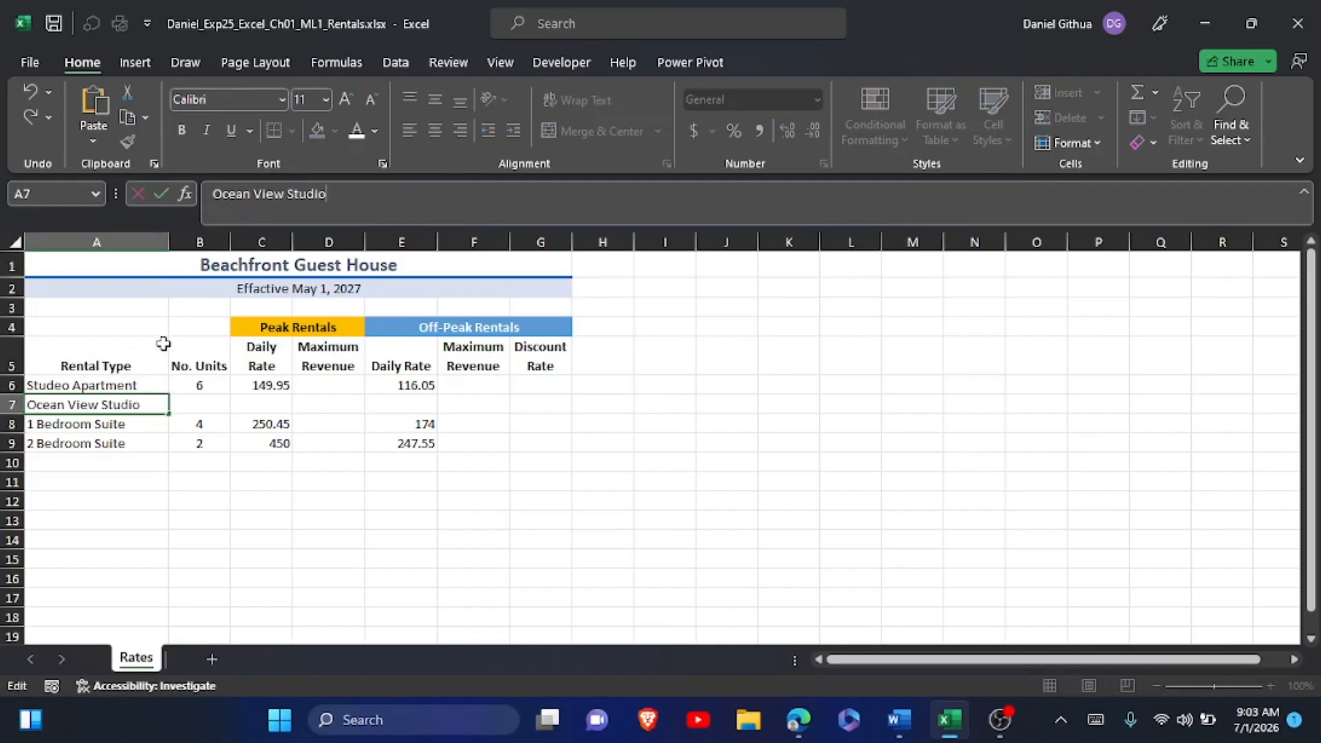
Complete the Ocean View Studio row by entering 4 in cell B7, 275 in C7 and 200 in E7.
left_click(190, 402)
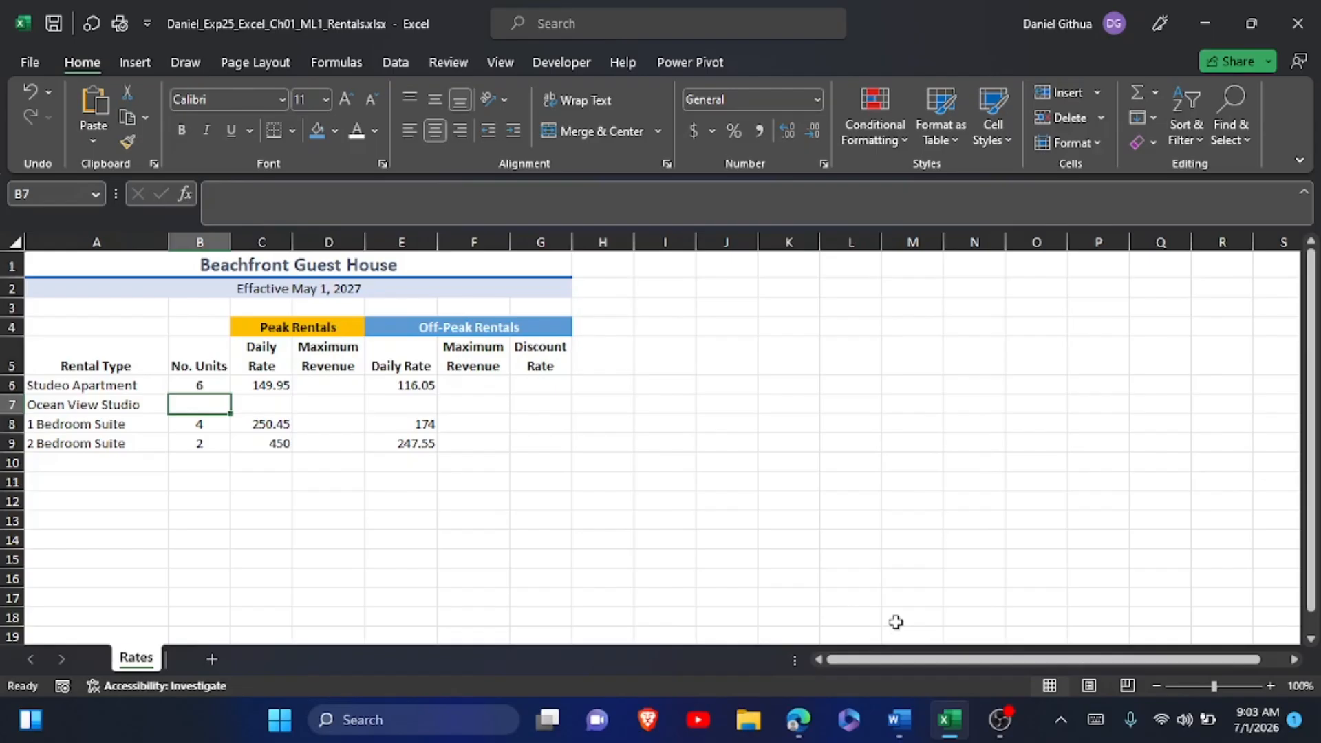
type("4")
key("Tab")
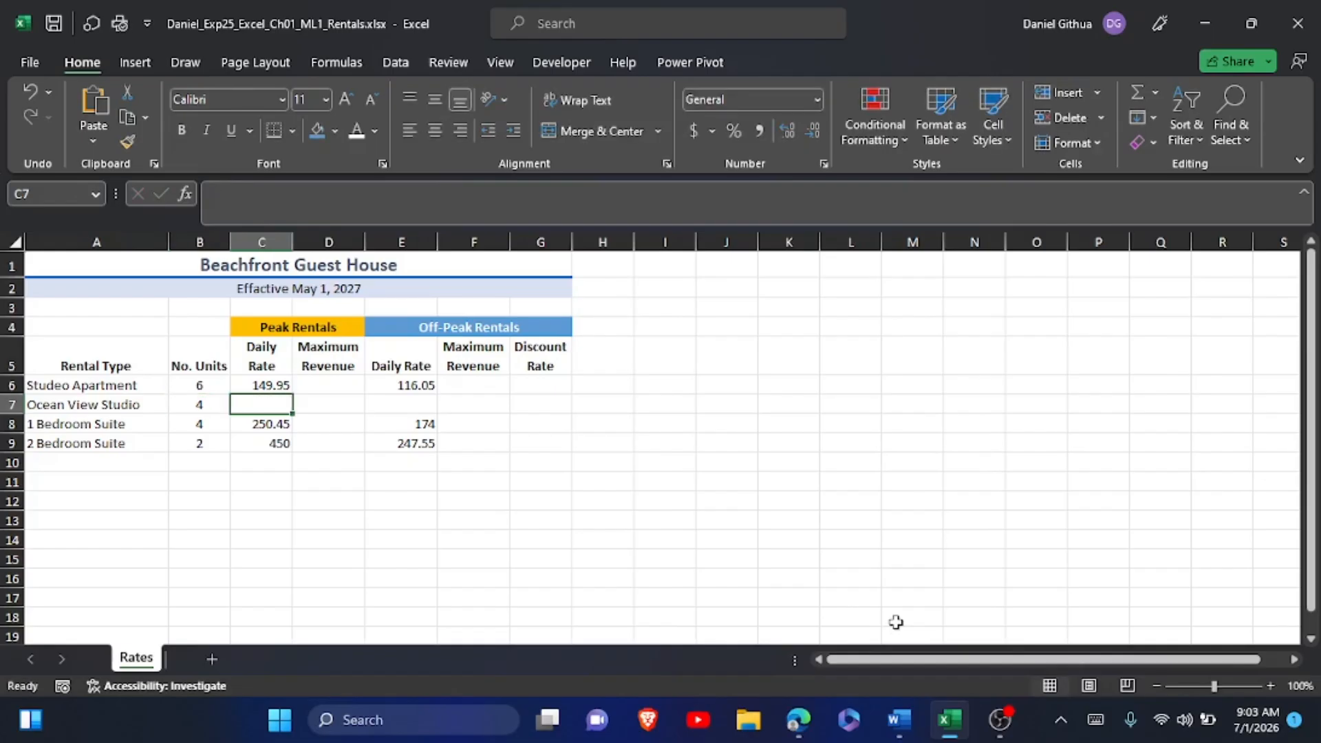
type("275")
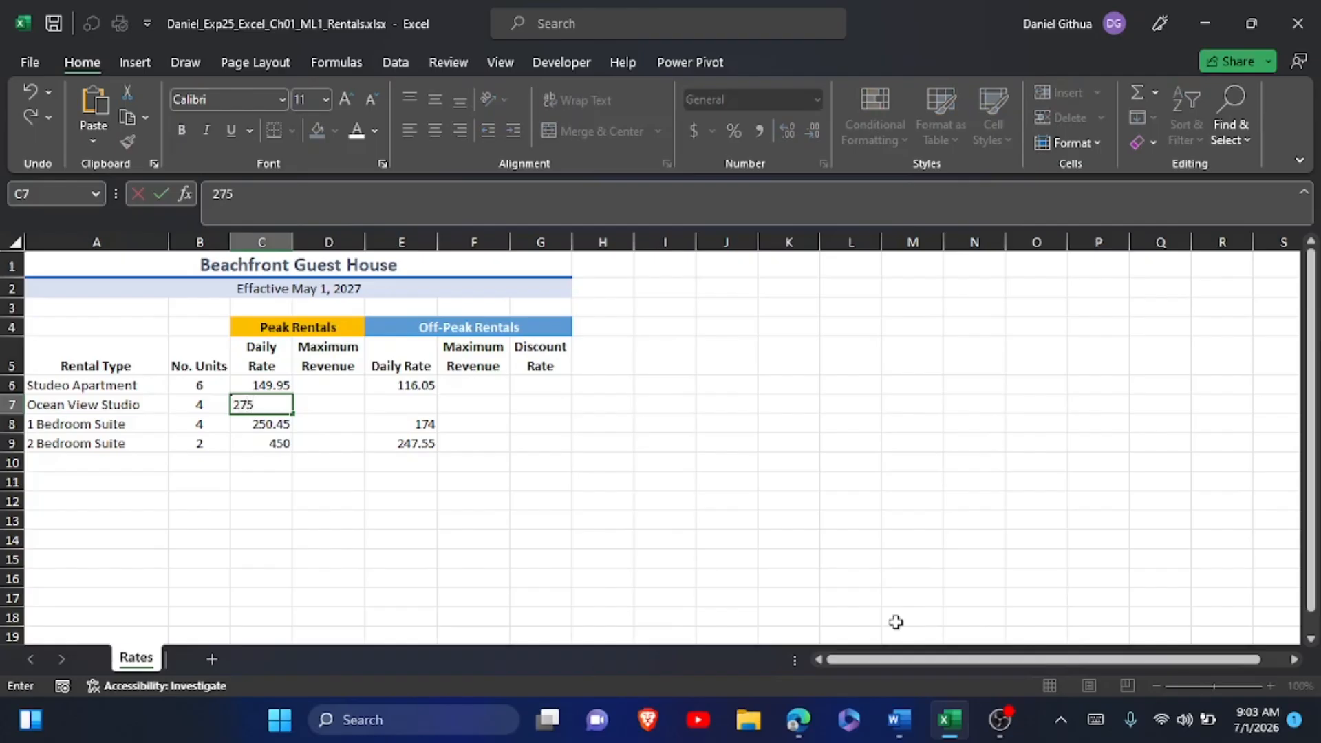
left_click(346, 400)
left_click(402, 405)
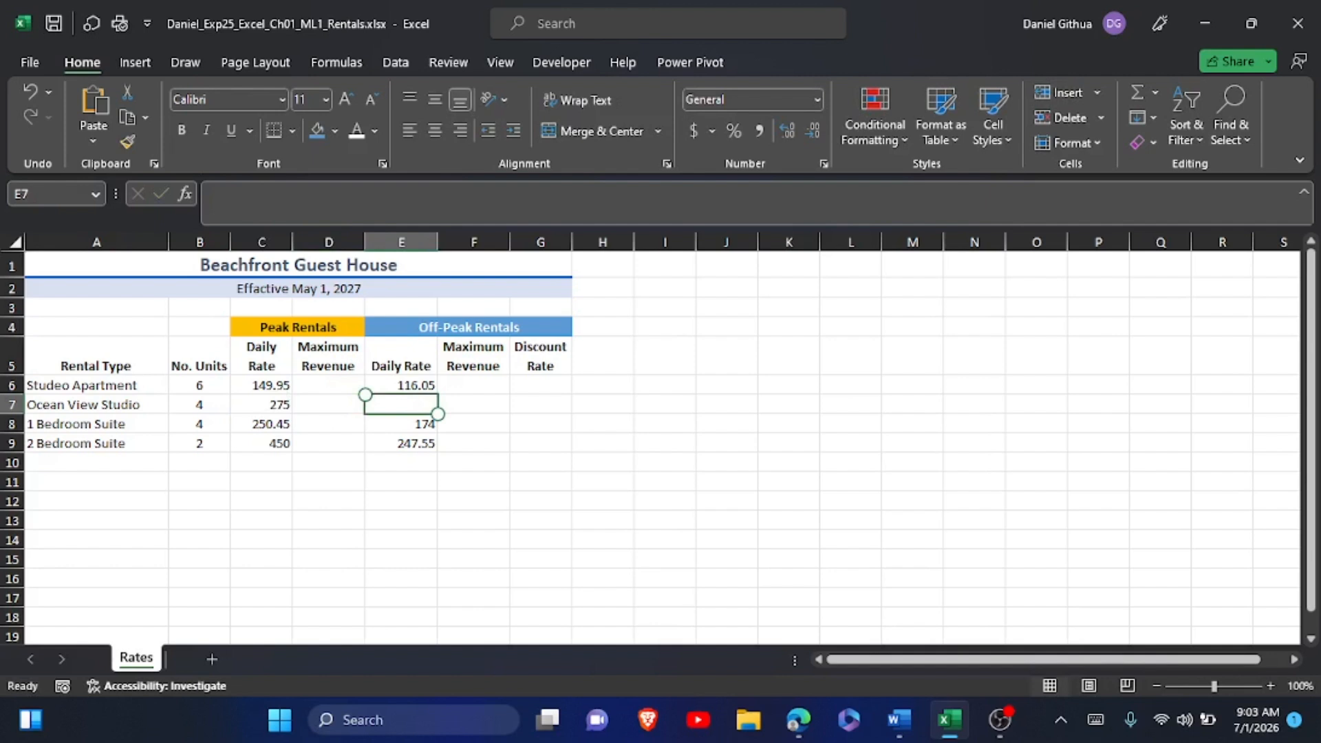
left_click(1096, 719)
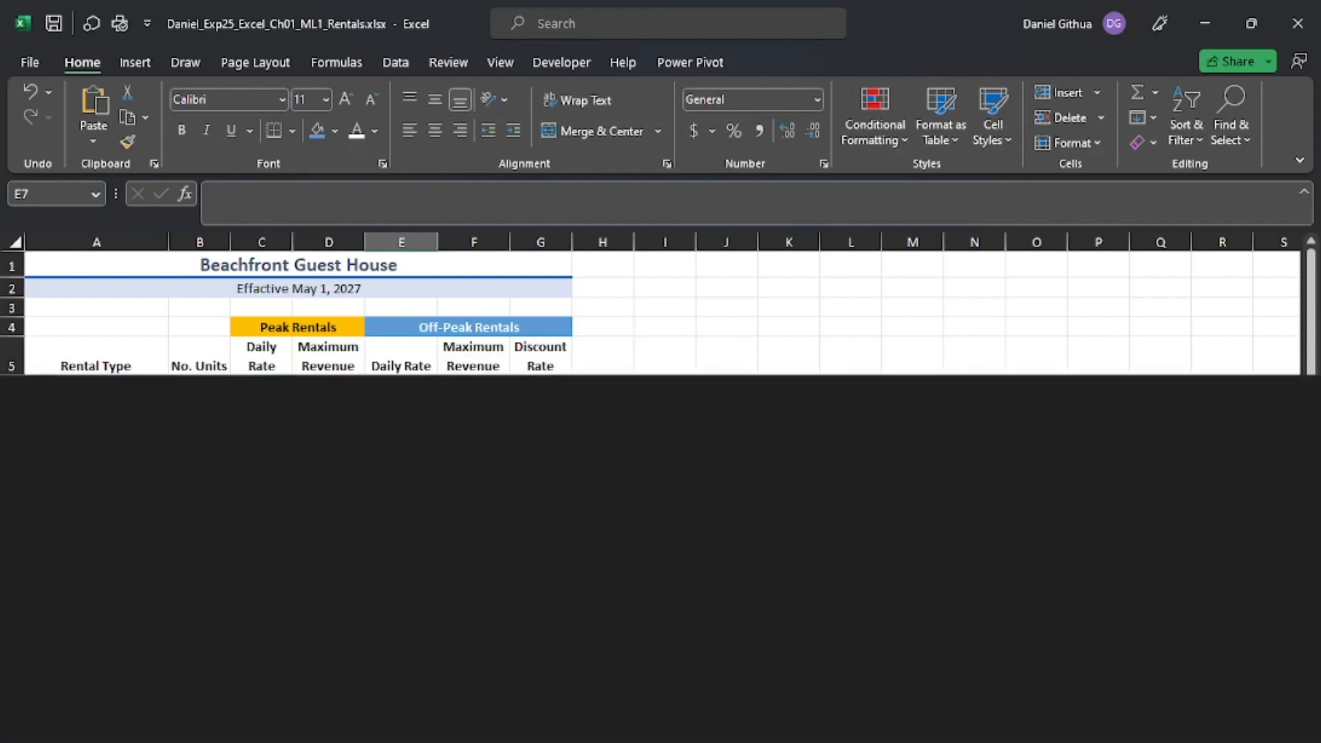
type("200")
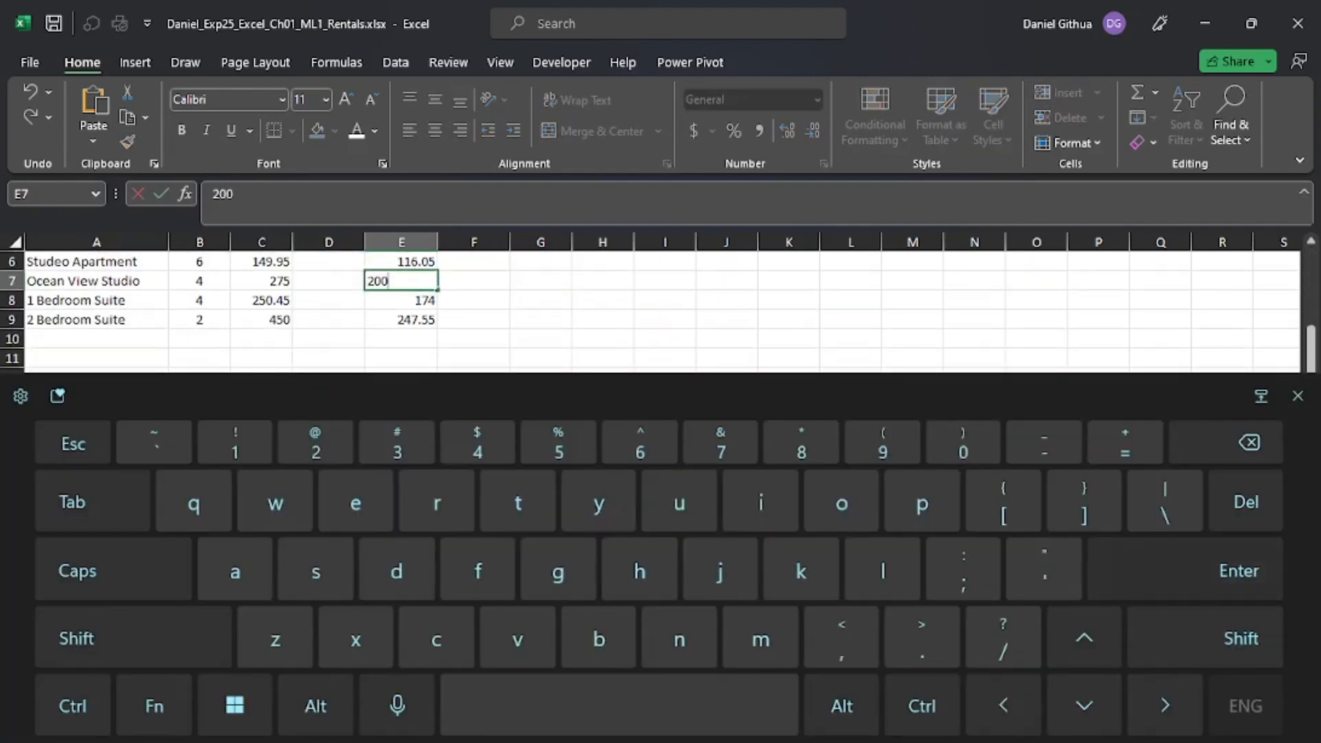
key("Return")
scroll(662, 447, "up", 1)
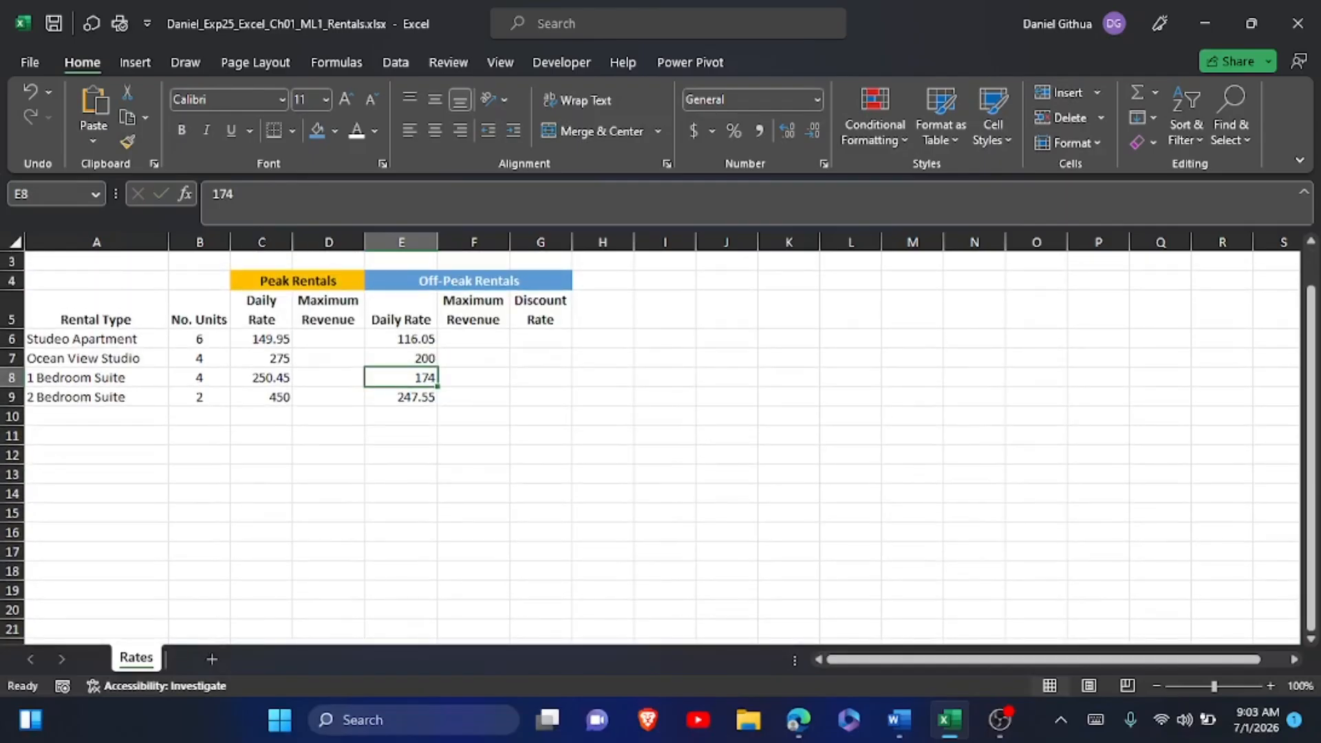
Switch to the Word instructions and highlight the step 8 instruction text in yellow.
key("alt+Tab")
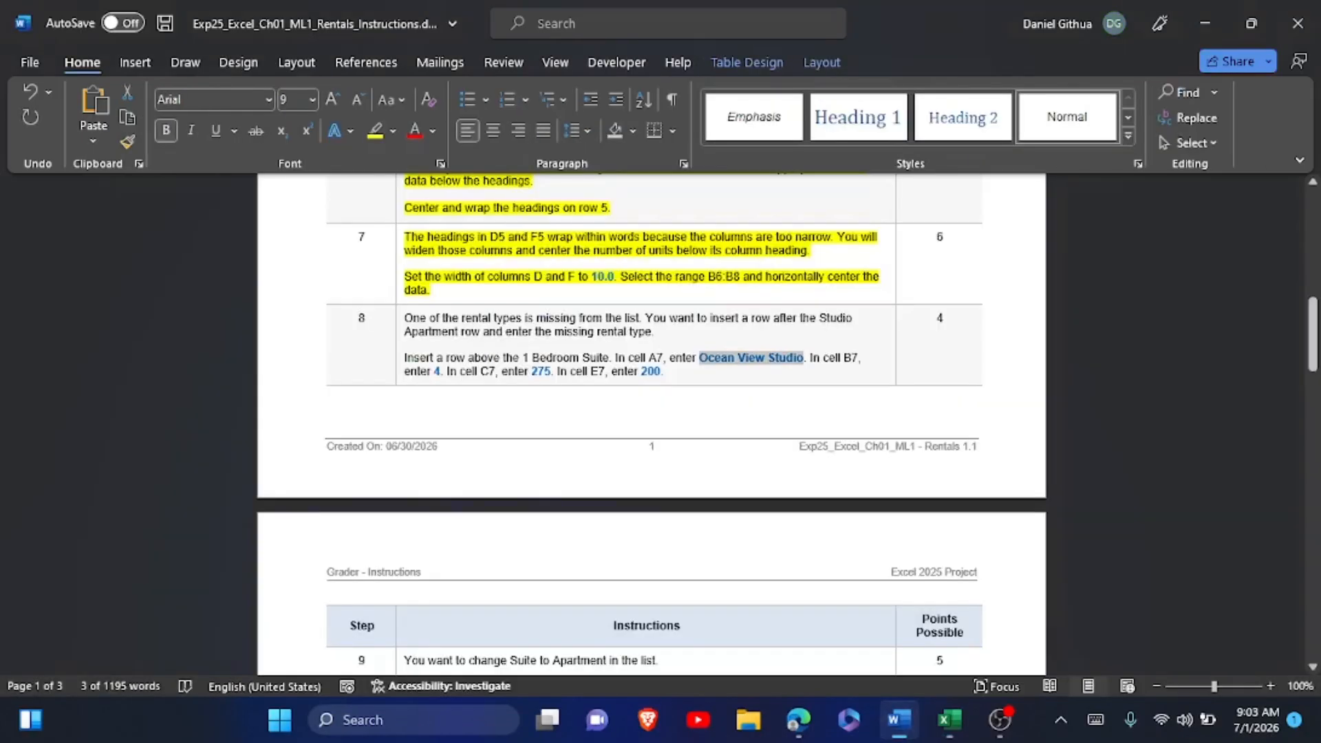
left_click(401, 324)
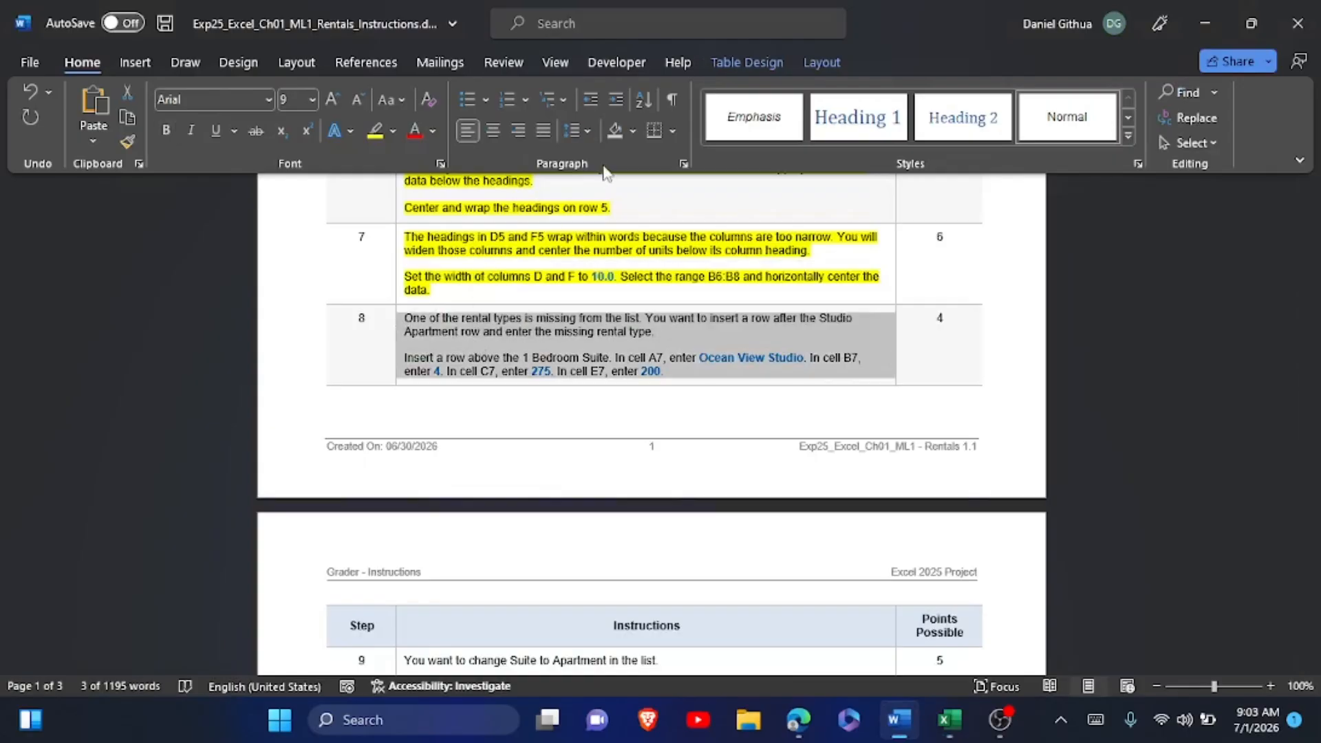
left_click(375, 132)
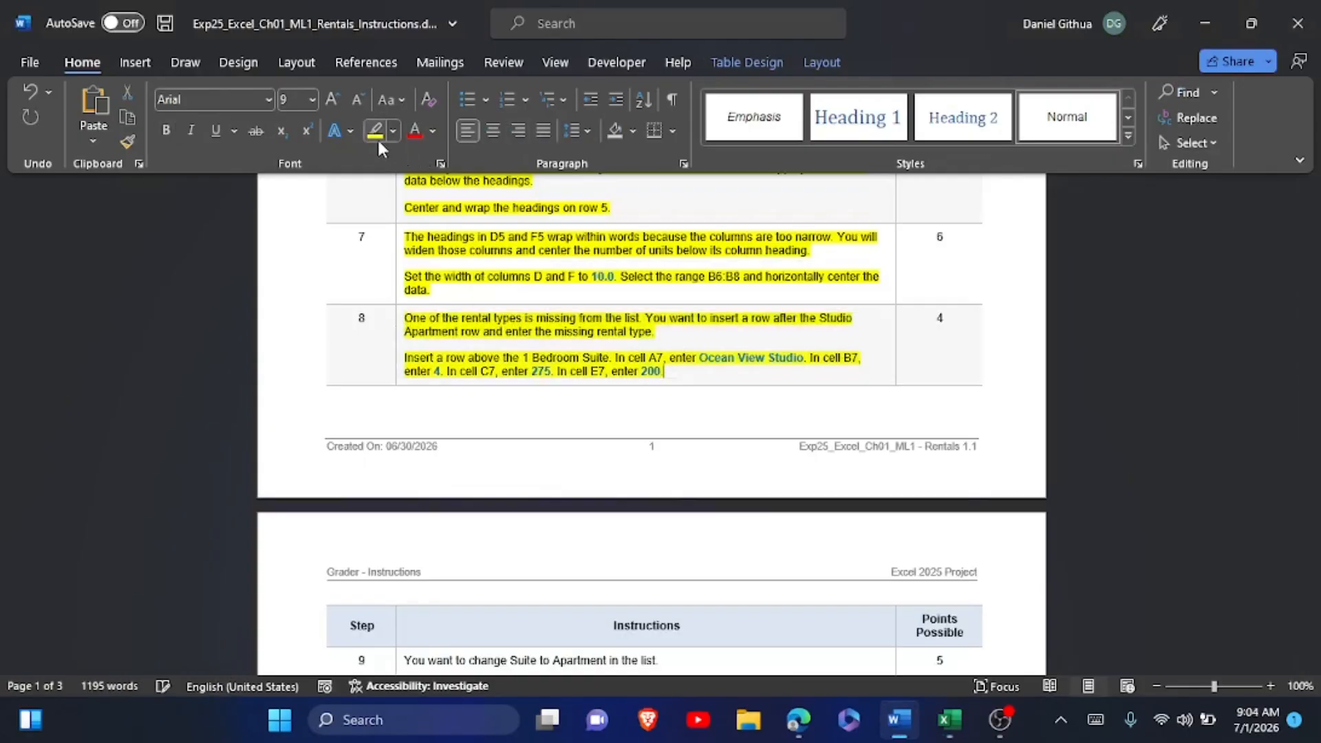
Copy the replacement word "Apartment" from instruction step 9 and switch back to Excel.
scroll(377, 138, "down", 5)
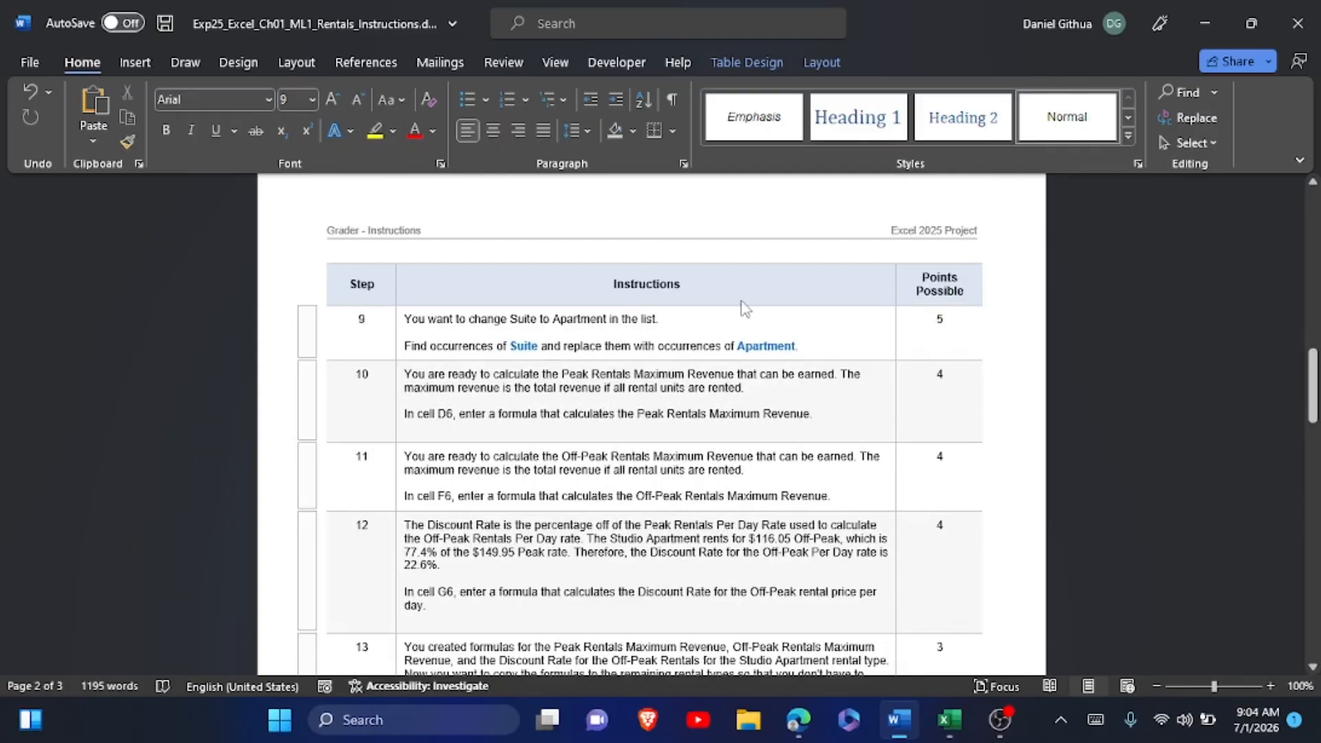
double_click(742, 347)
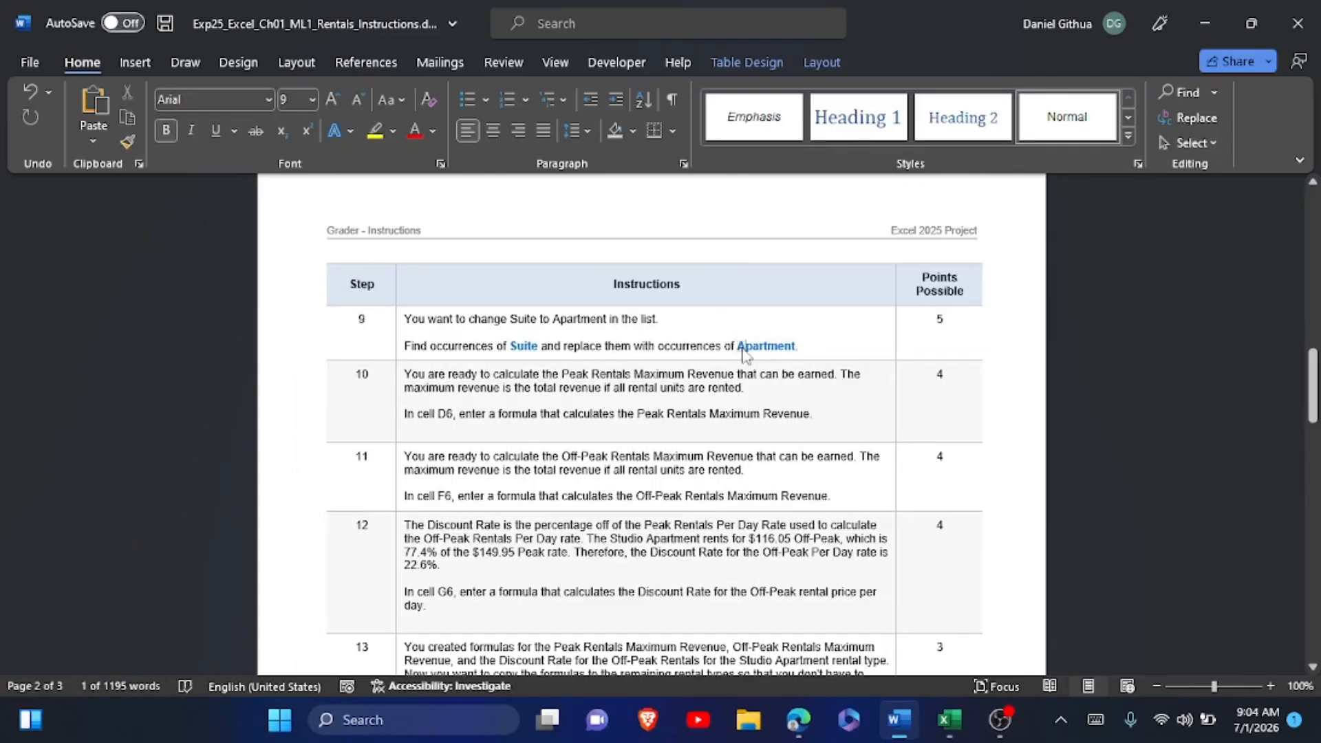
left_click_drag(740, 346, 800, 356)
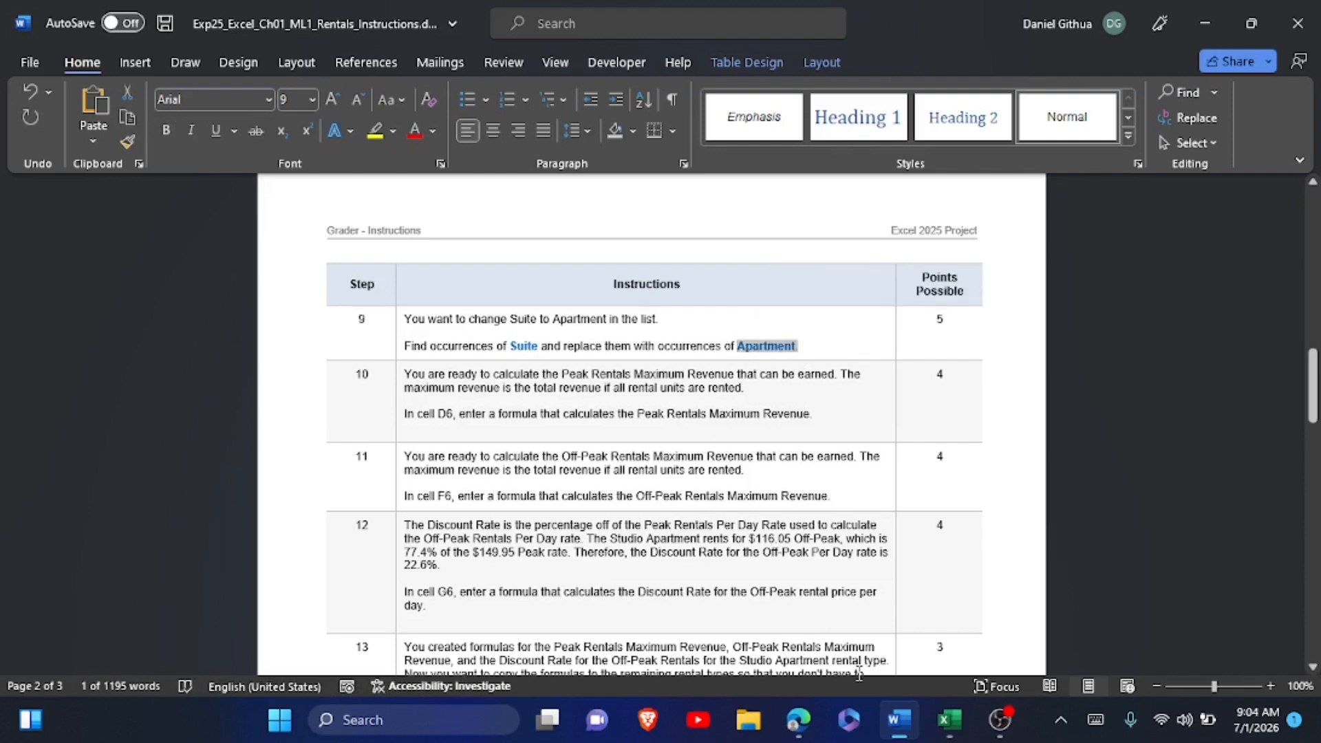
left_click(947, 720)
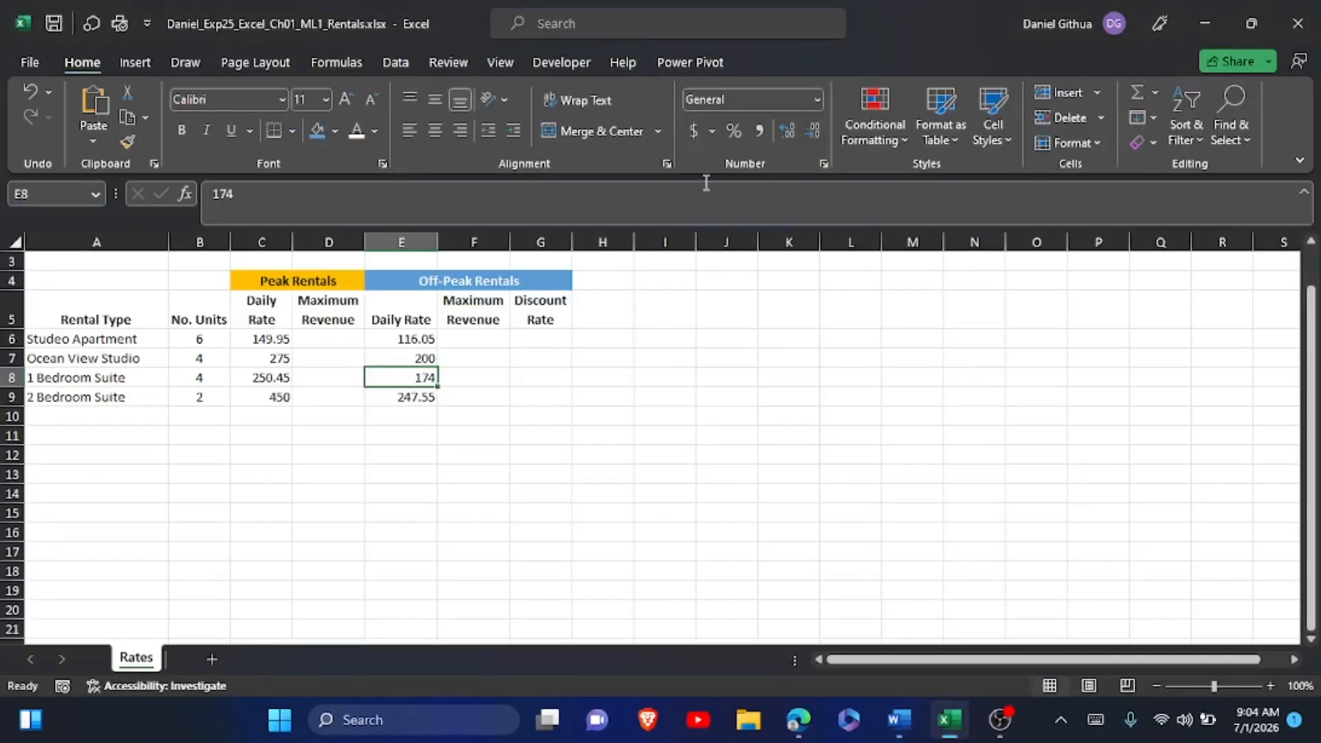
Replace all occurrences of "Suite" with "Apartment" in the Rates sheet and close the Find and Replace dialog.
left_click(1239, 117)
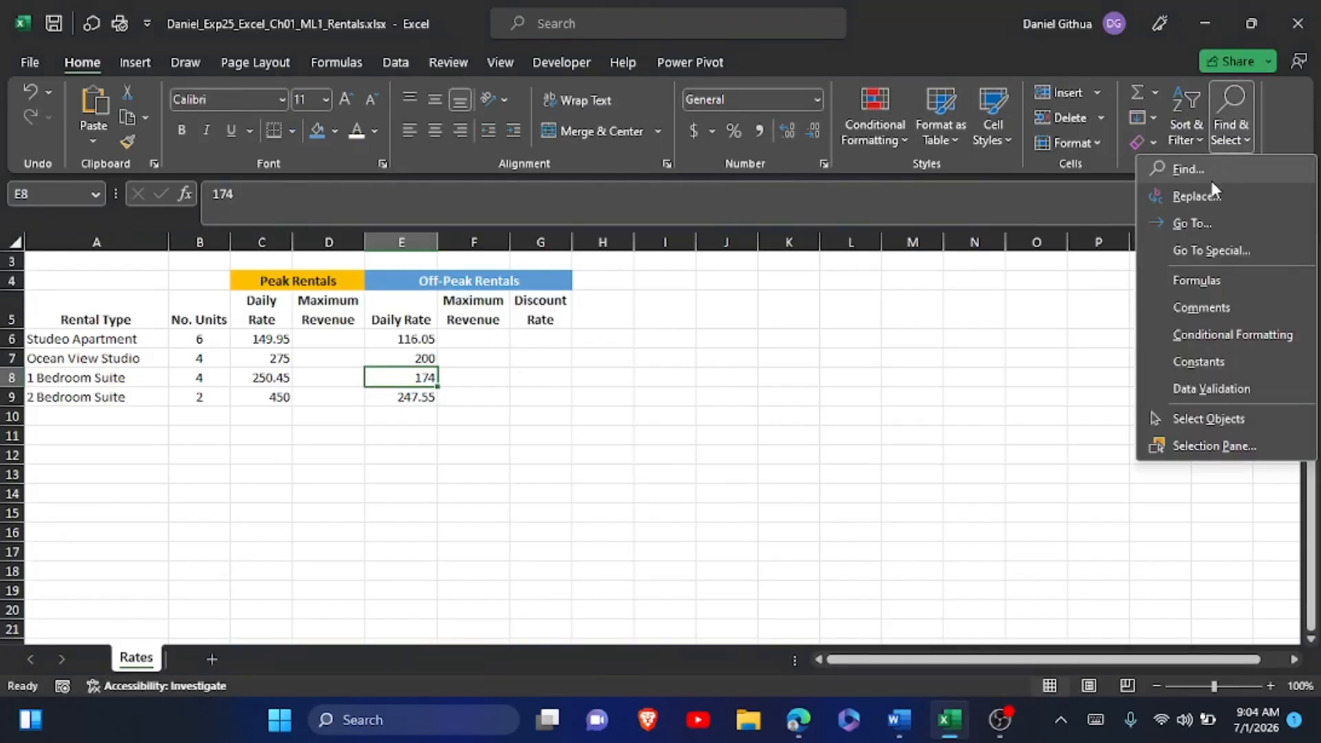
left_click(1199, 195)
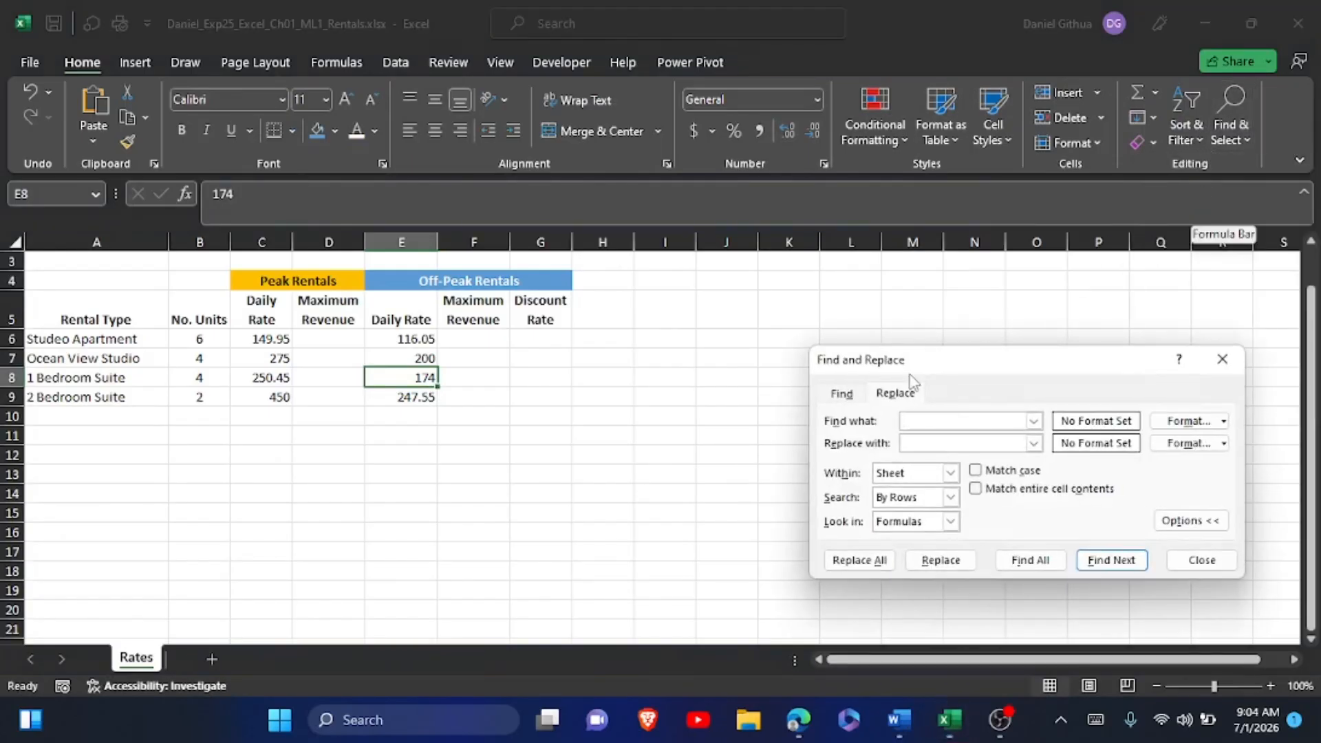
type("S")
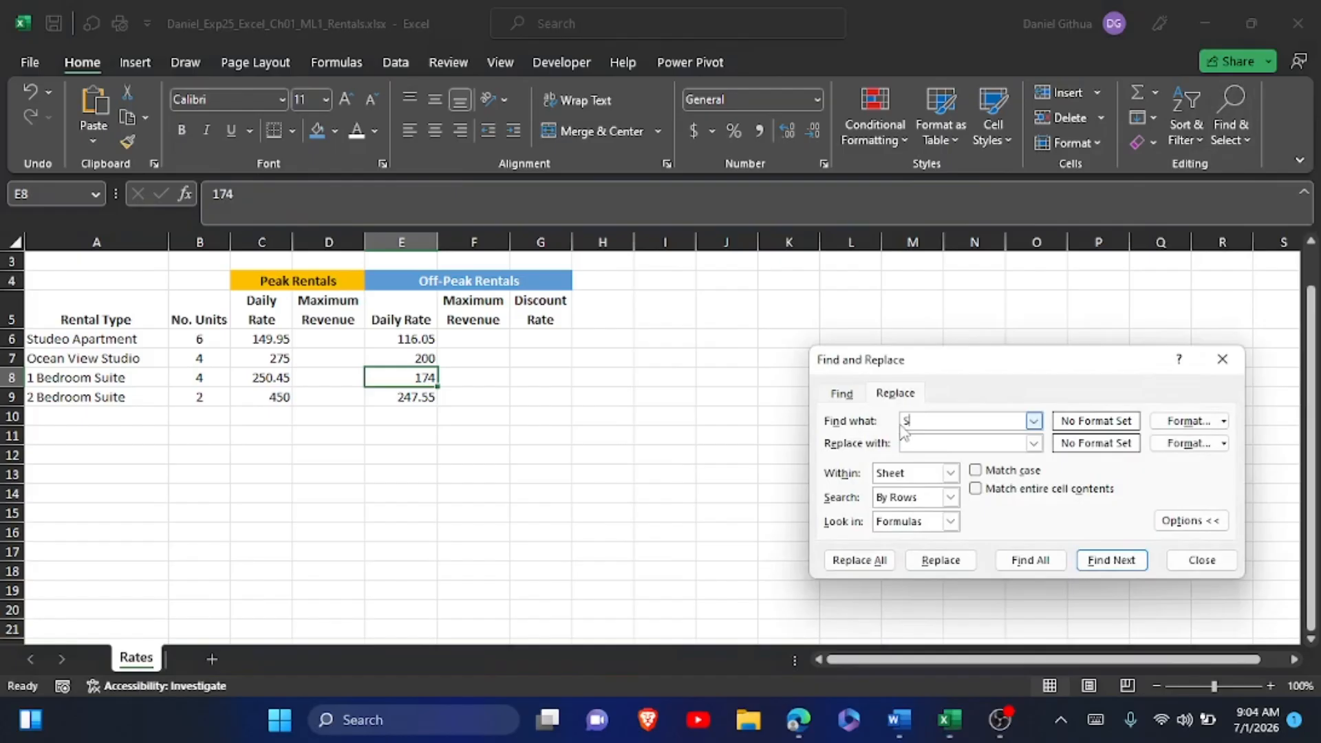
type("uite")
left_click(943, 446)
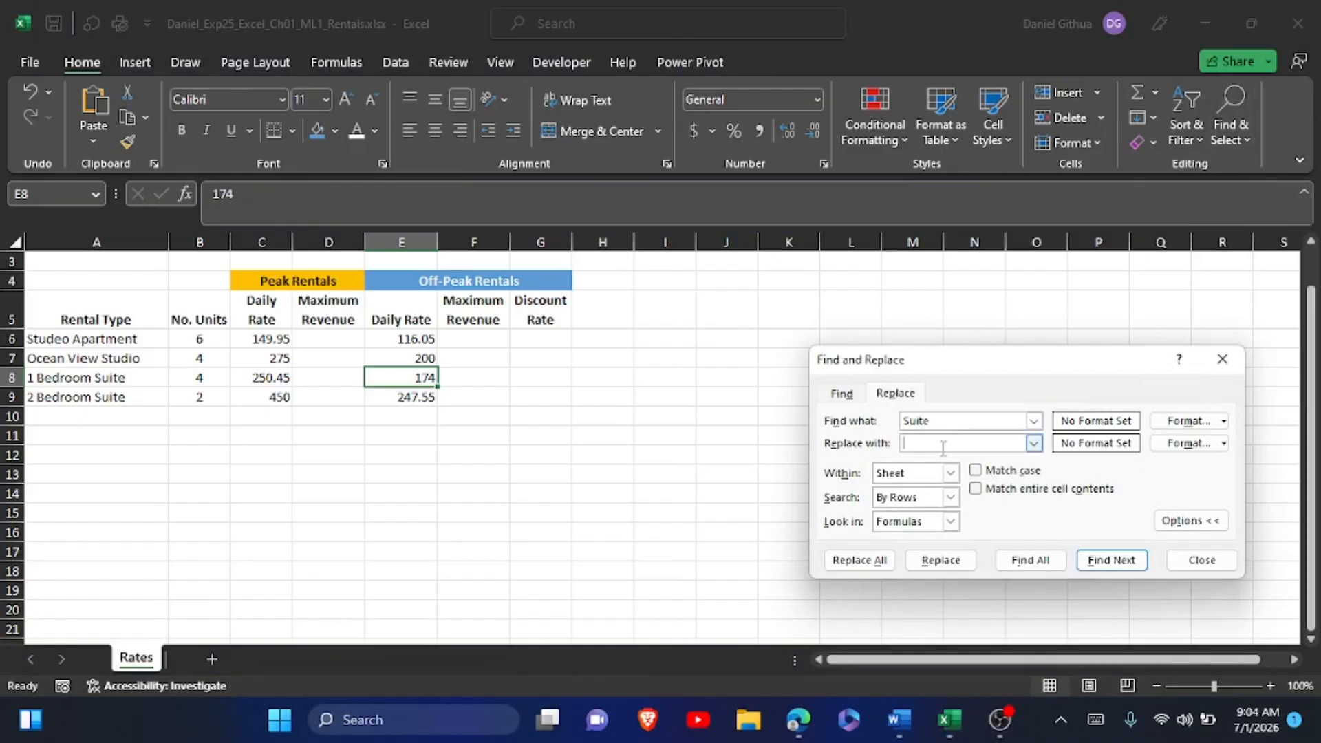
type("Apartment")
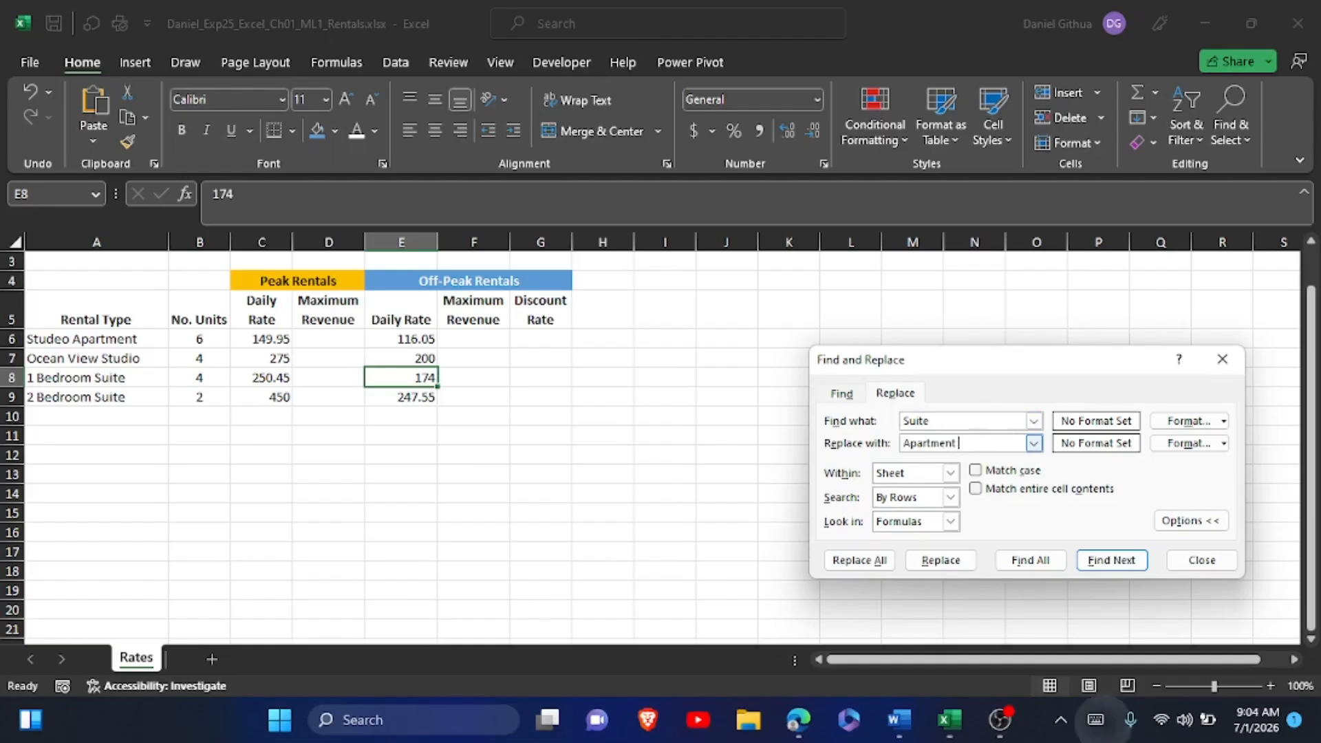
left_click(1097, 719)
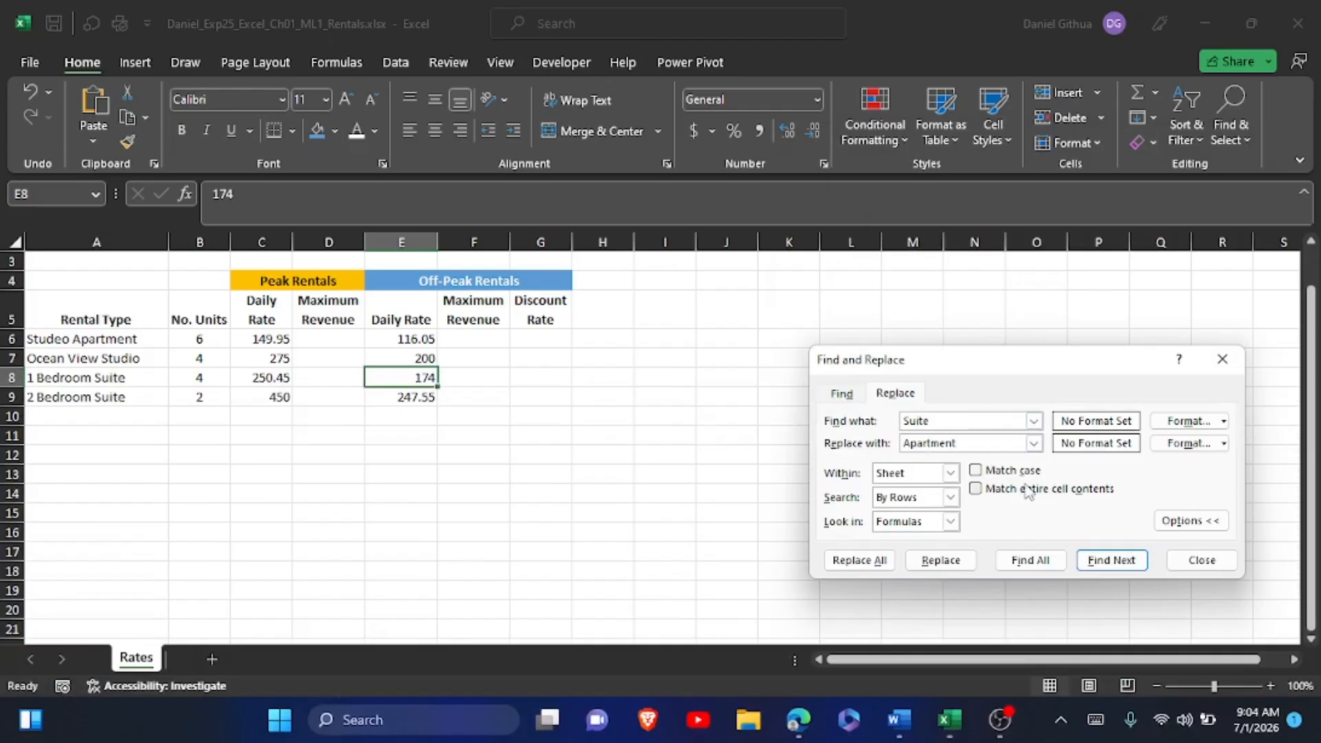
left_click(859, 560)
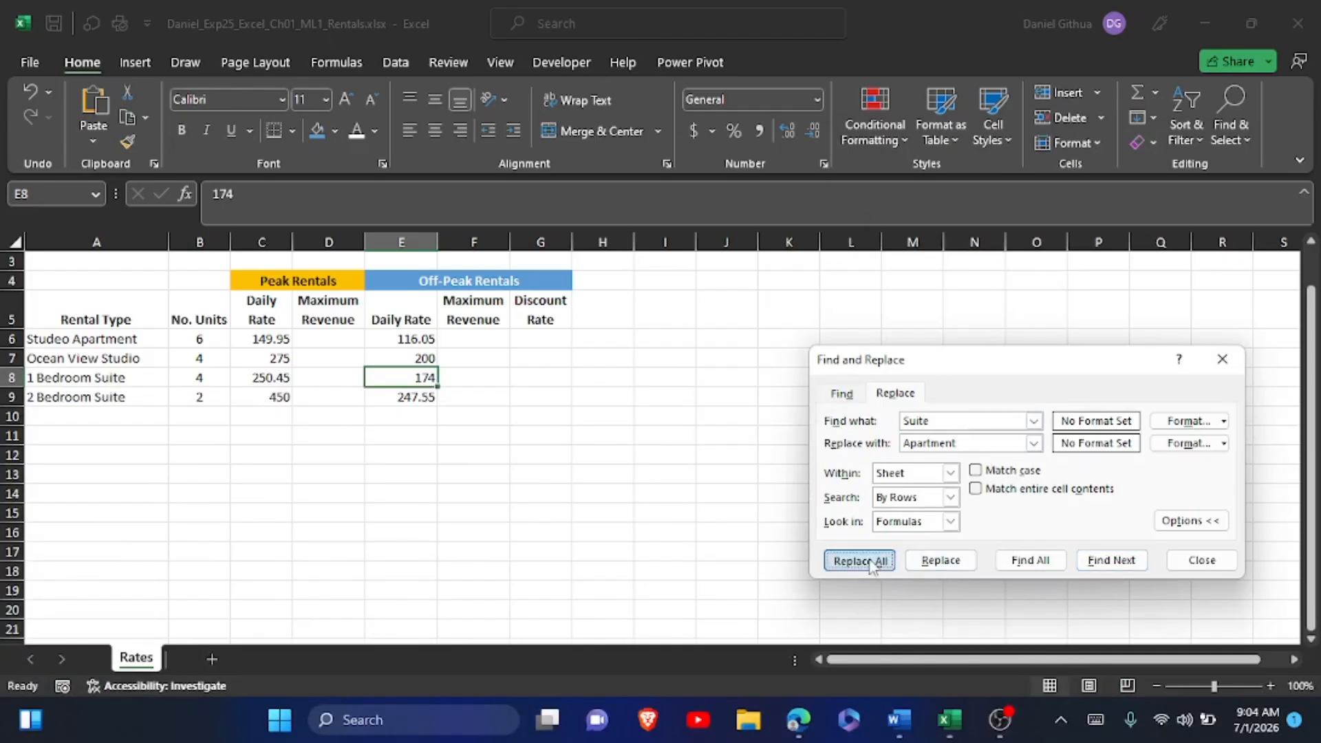
left_click(669, 411)
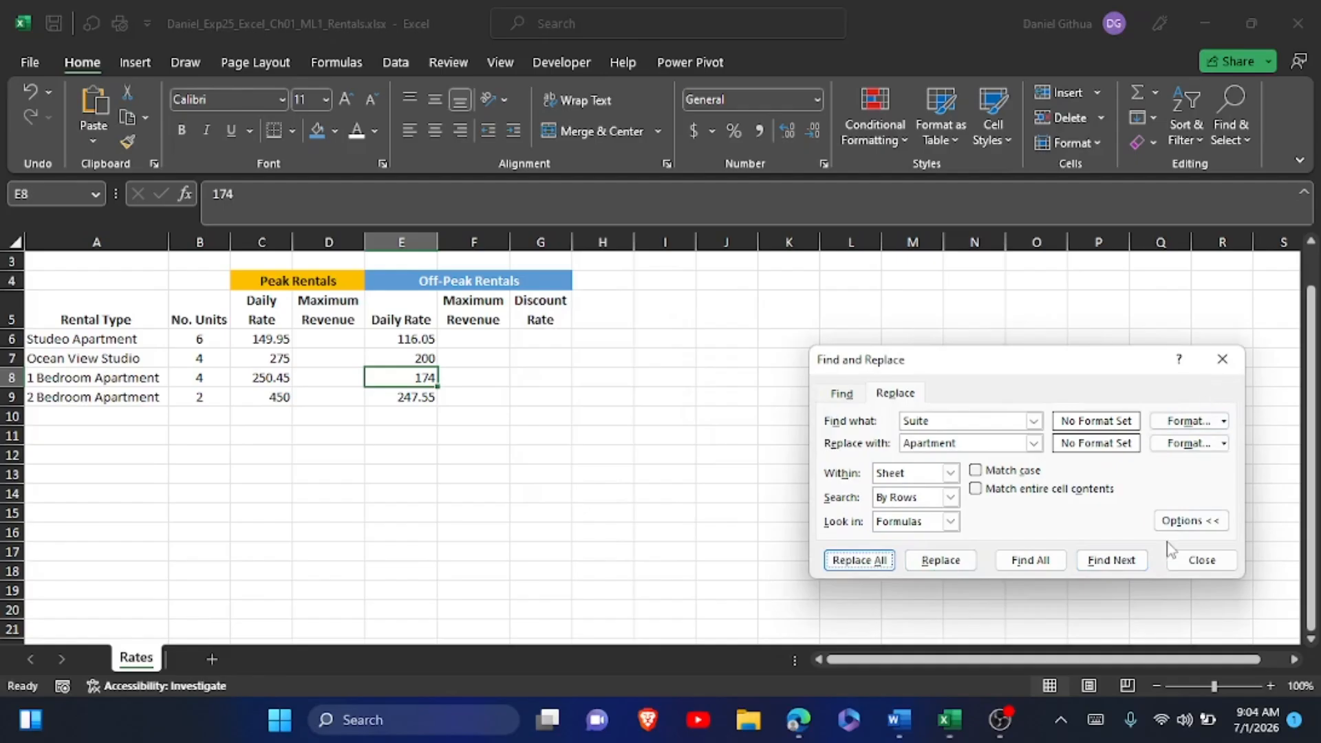
left_click(1204, 561)
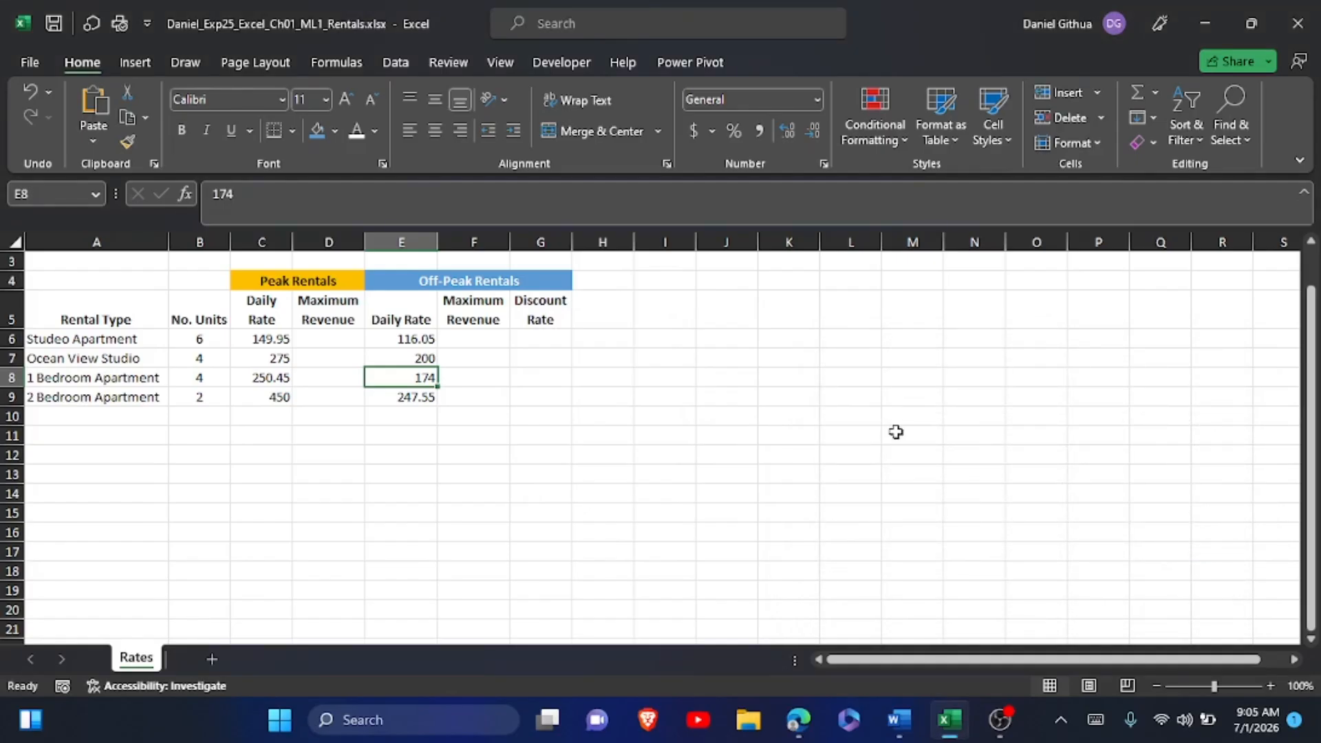
left_click(1229, 126)
left_click(1206, 201)
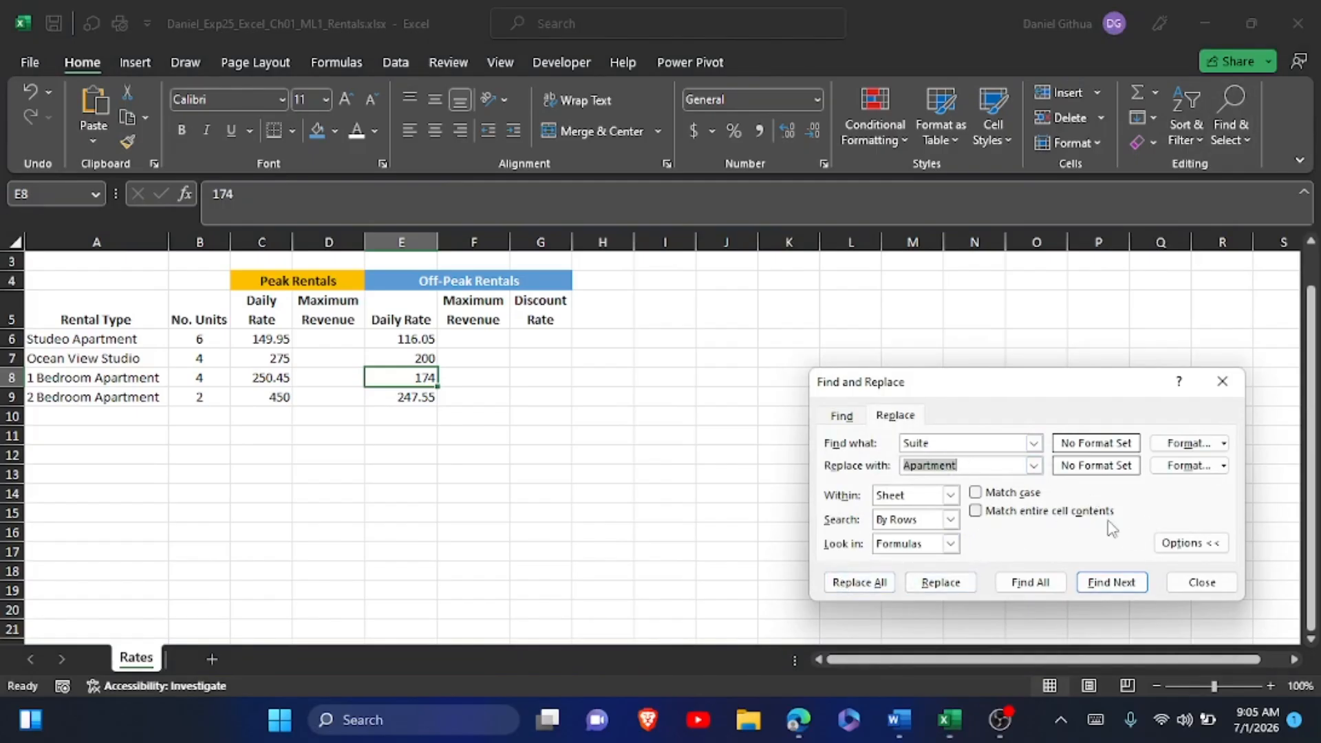
left_click(1207, 577)
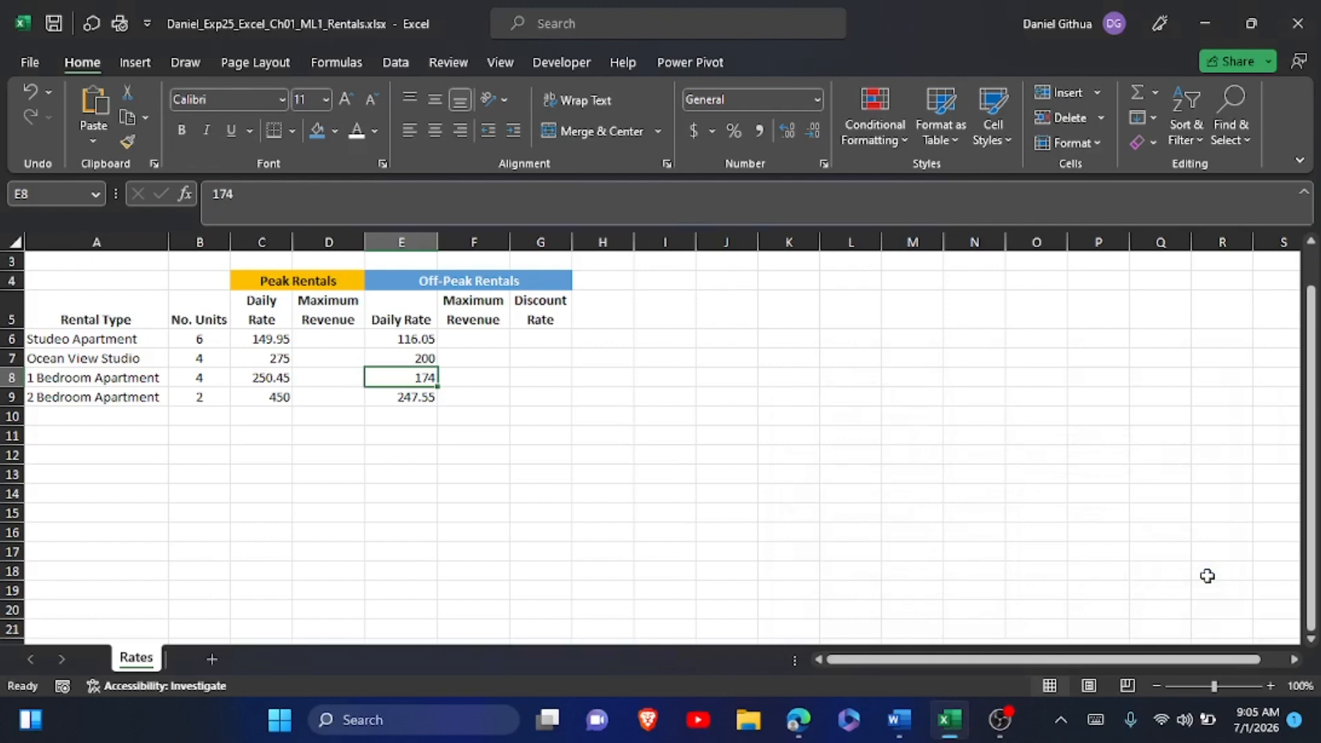
Switch to the Word instructions and highlight the step 9 instruction text in yellow.
key("alt+Tab")
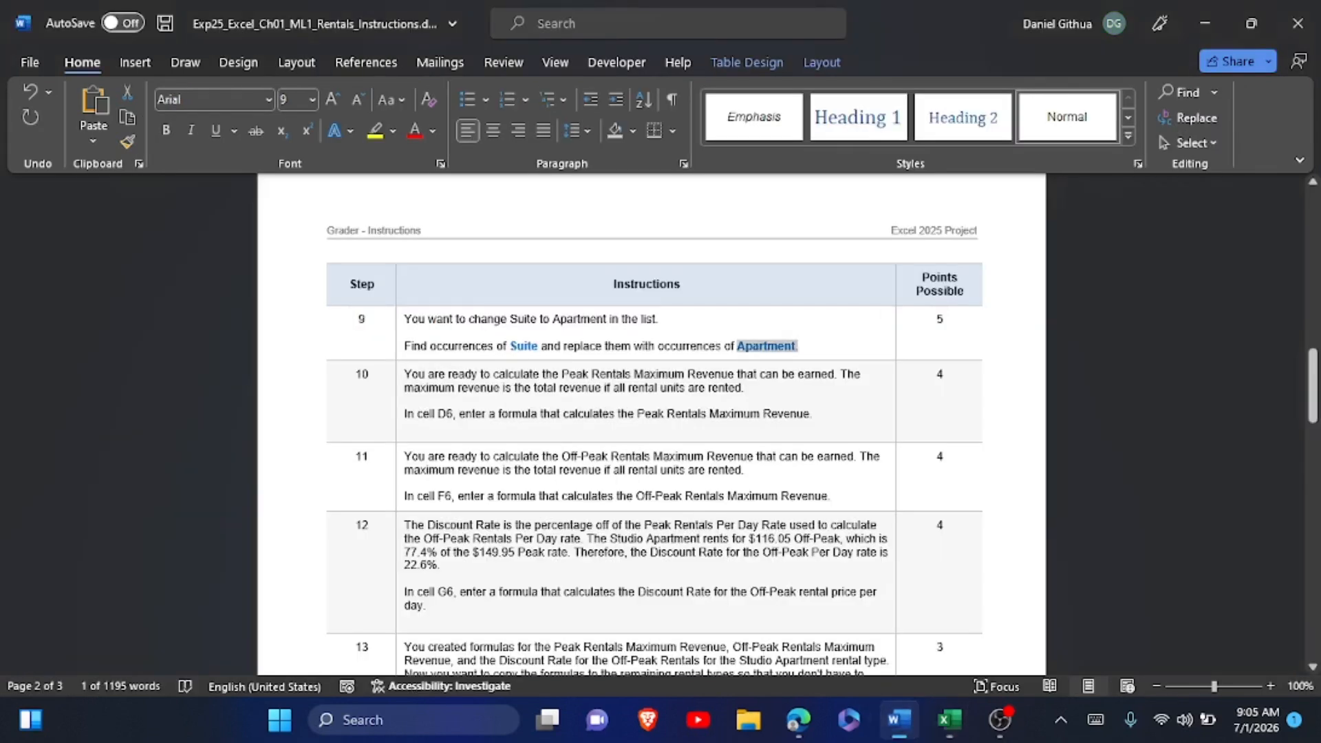
left_click(402, 319)
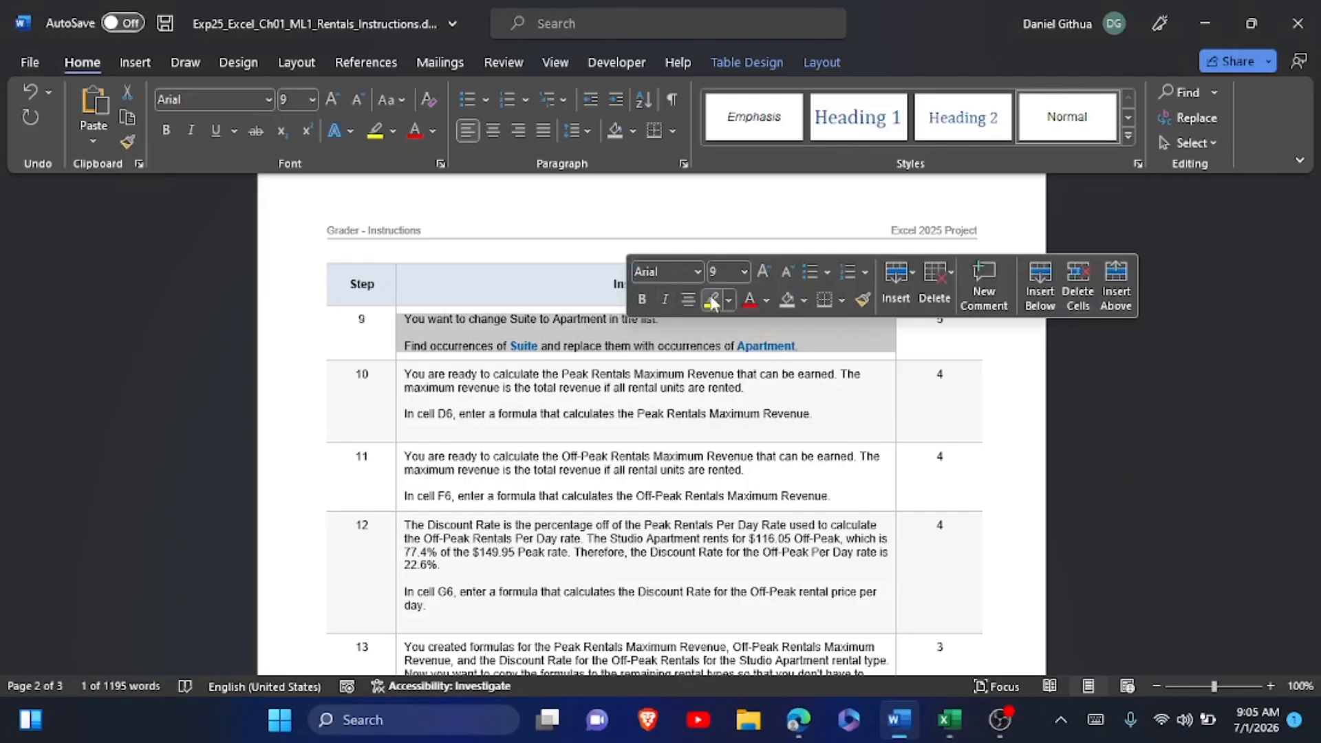
left_click(713, 297)
scroll(798, 255, "down", 3)
left_click(798, 253)
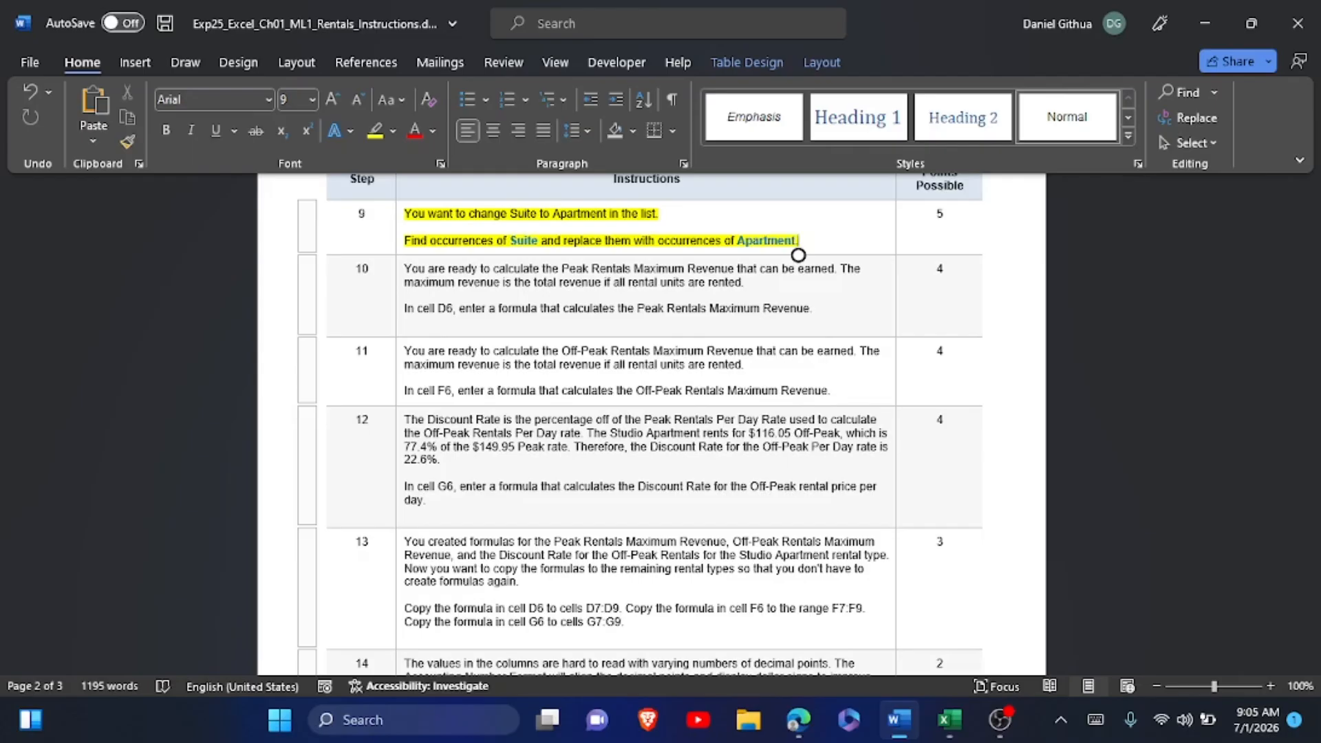
Switch back to Excel and enter the formula =C6*B6 in cell D6 for the Peak Rentals Maximum Revenue.
key("alt+Tab")
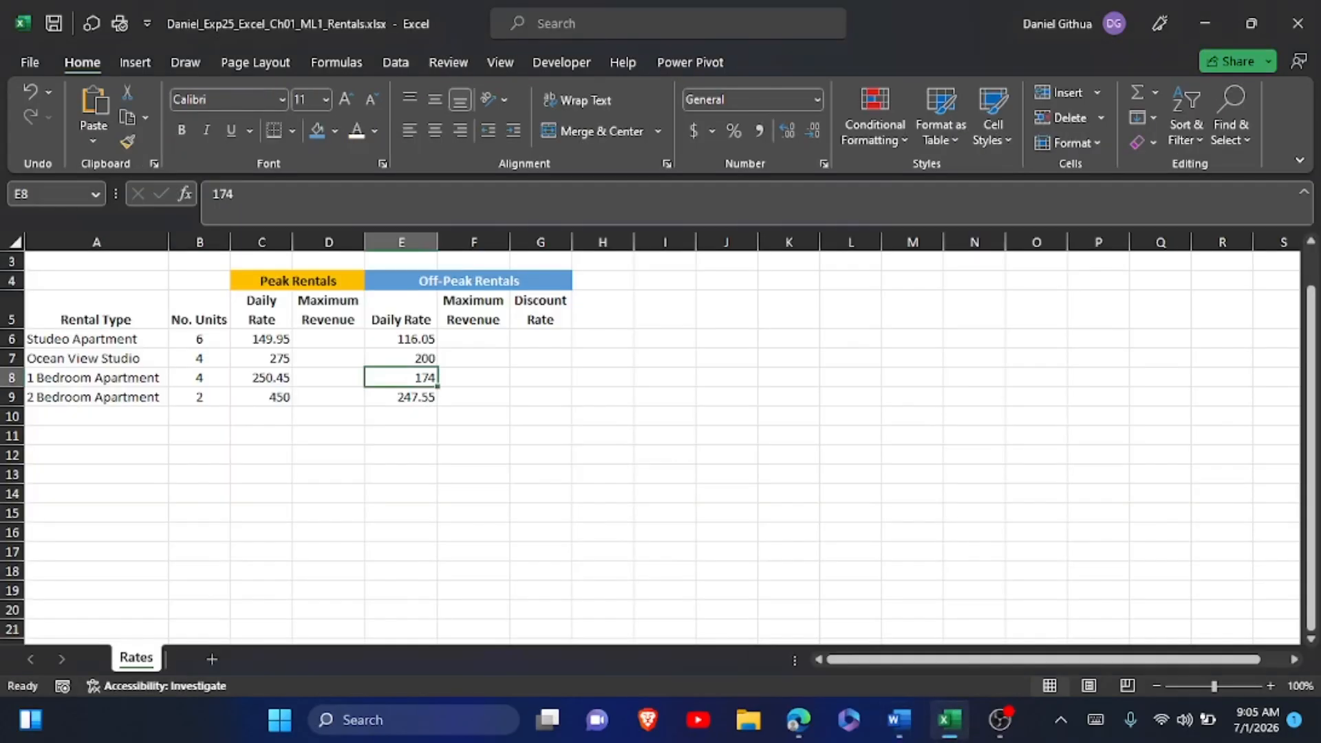
left_click(329, 310)
left_click(328, 338)
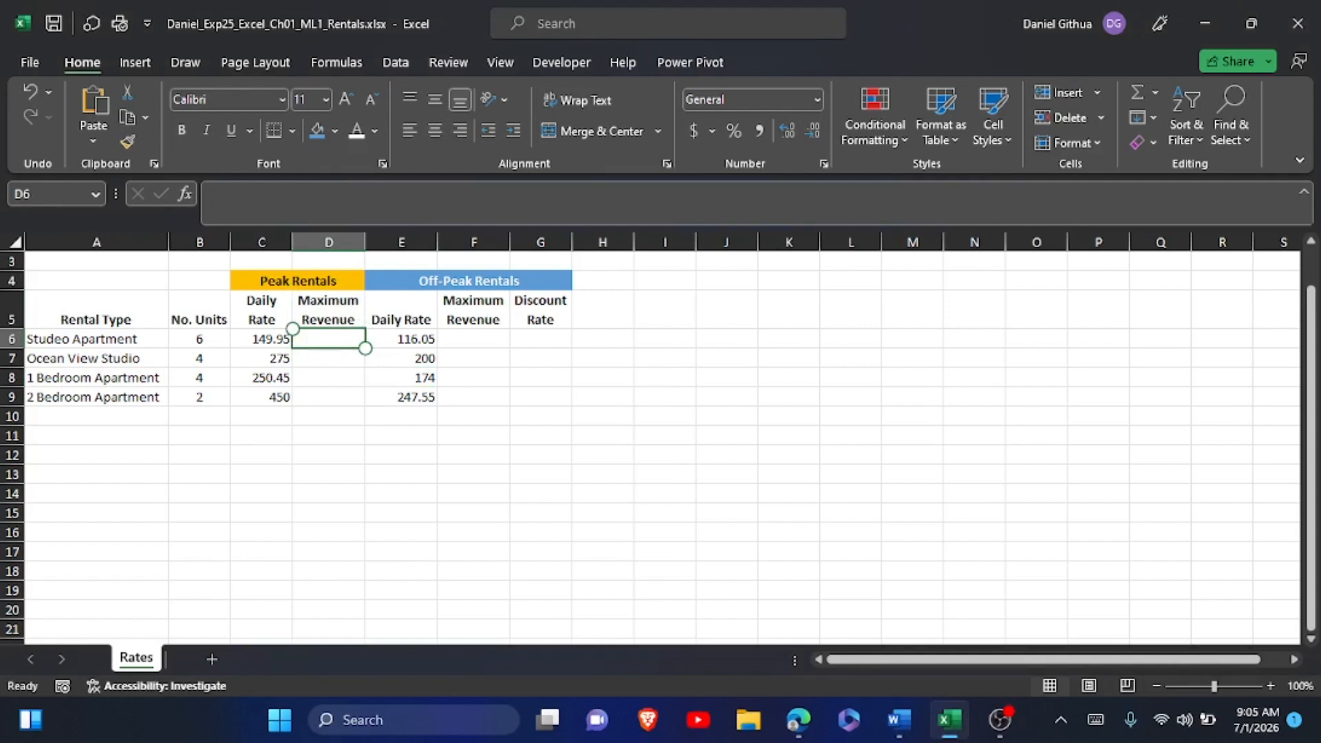
left_click(1095, 720)
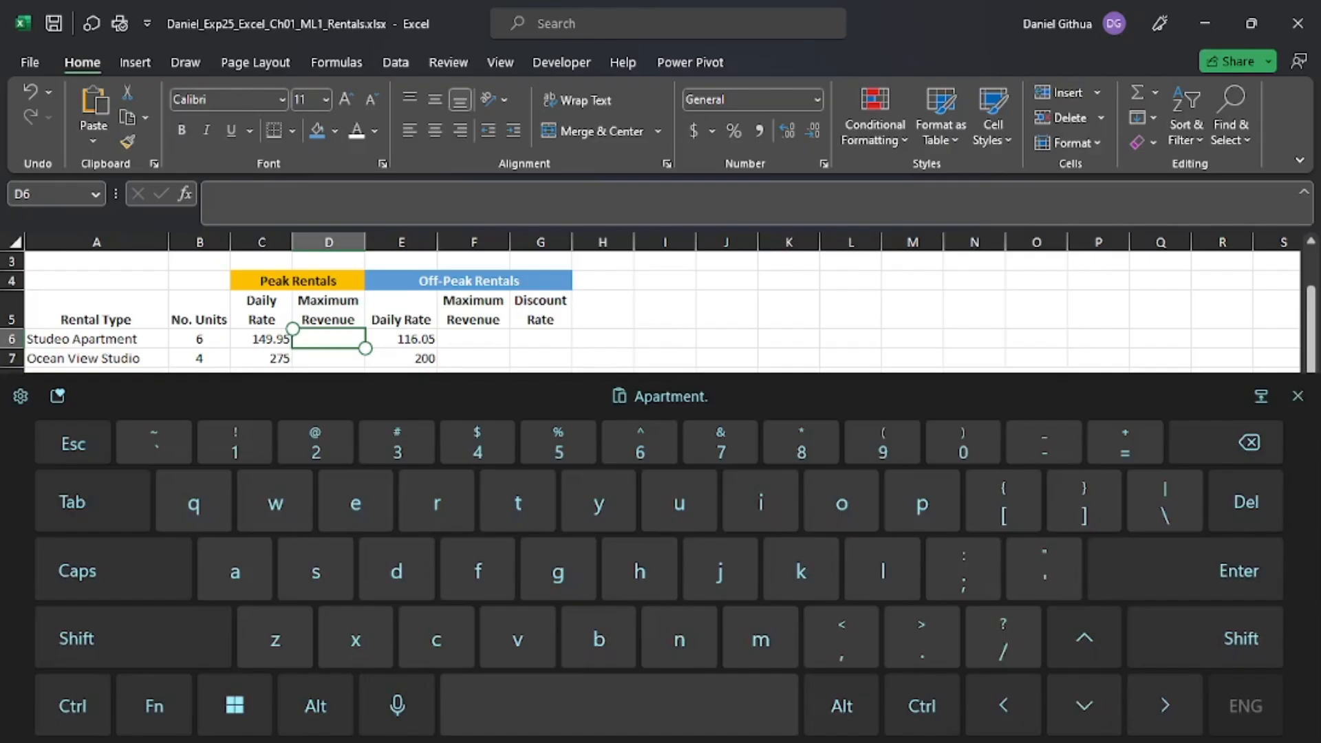
type("-")
key("BackSpace")
type("=")
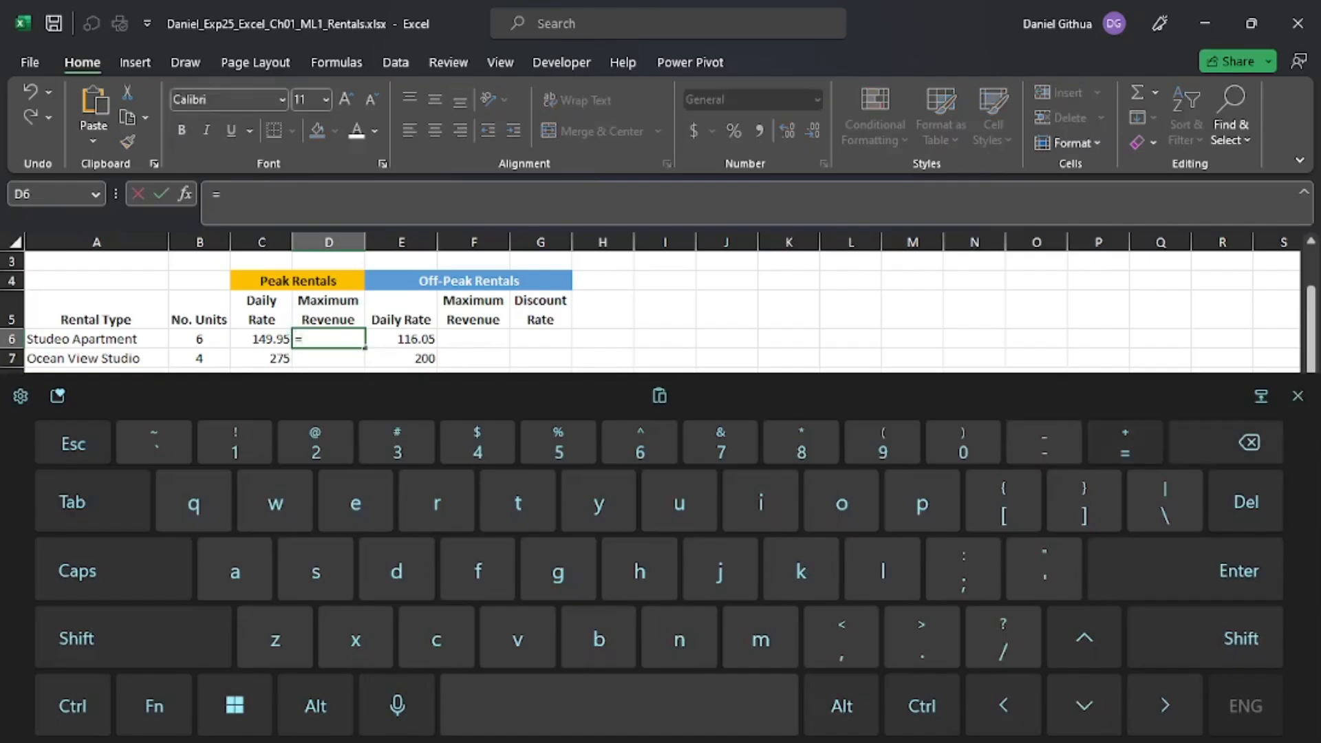
left_click(261, 338)
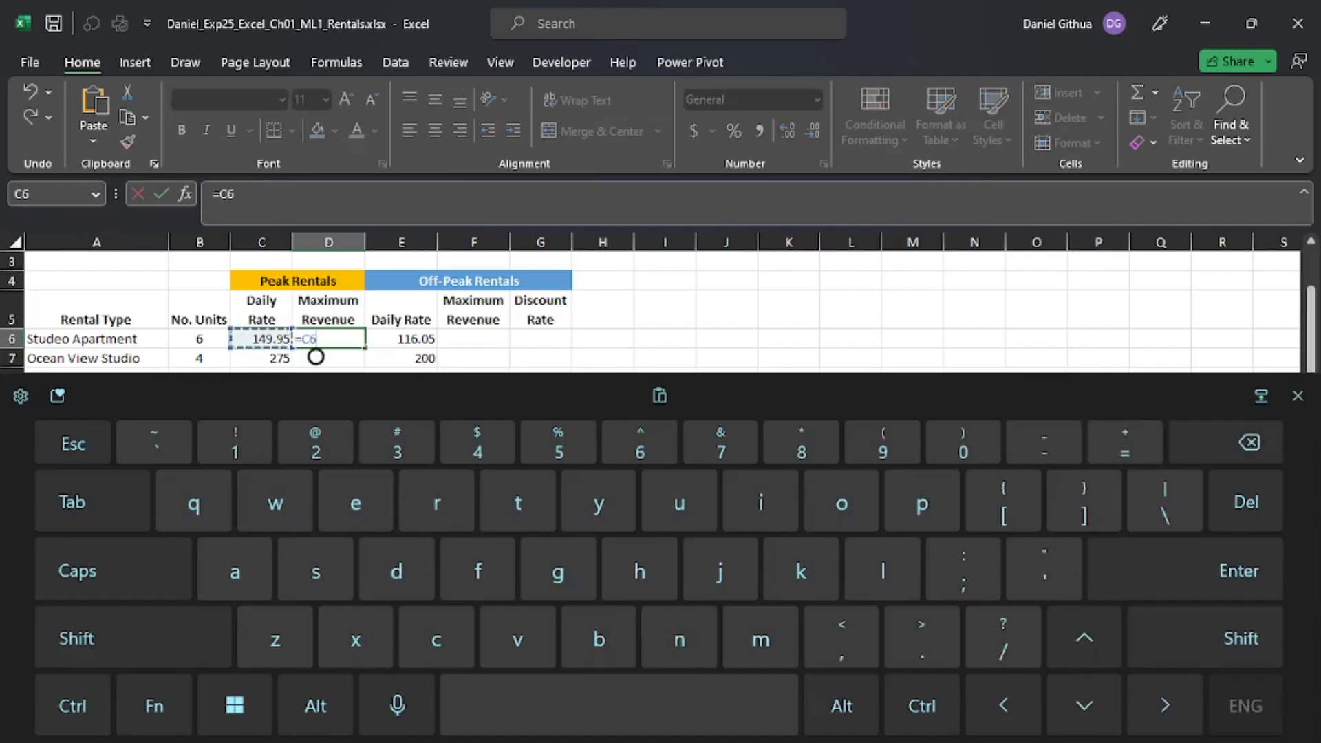
left_click(133, 638)
type("*")
left_click(199, 339)
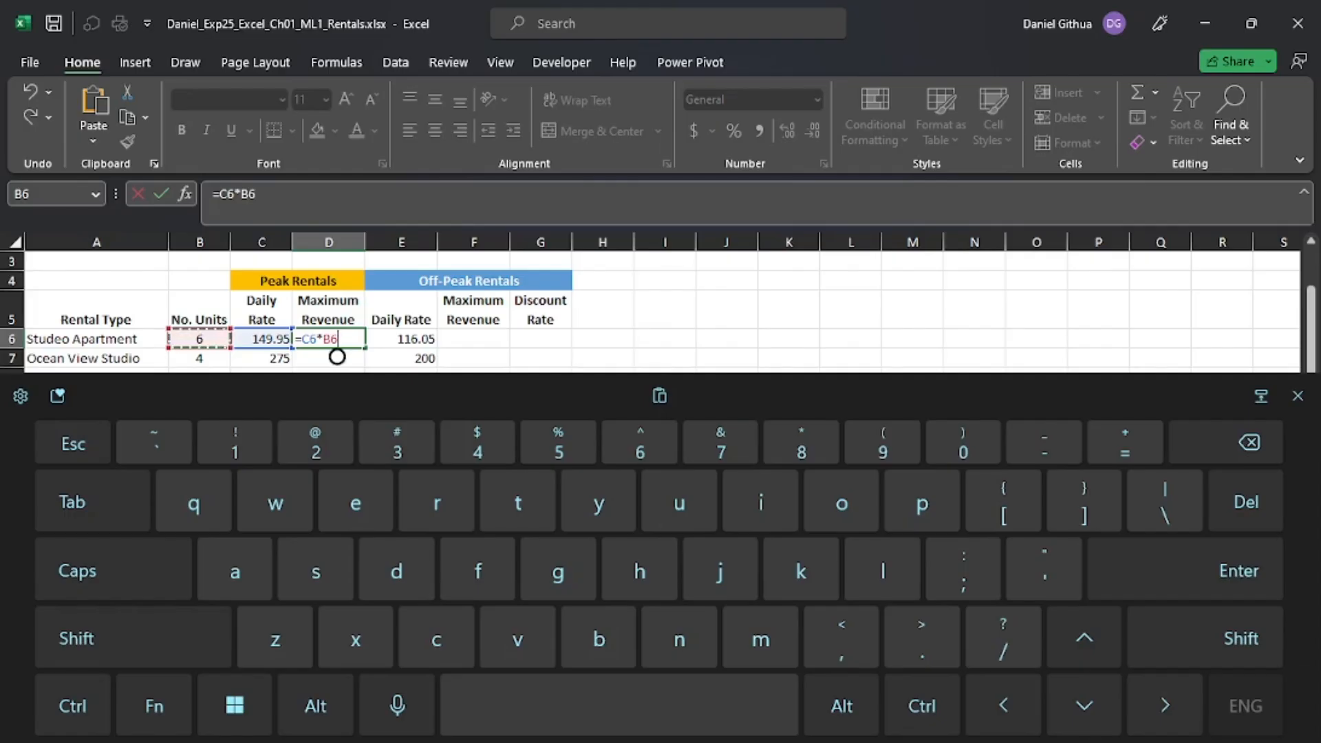
left_click(1186, 570)
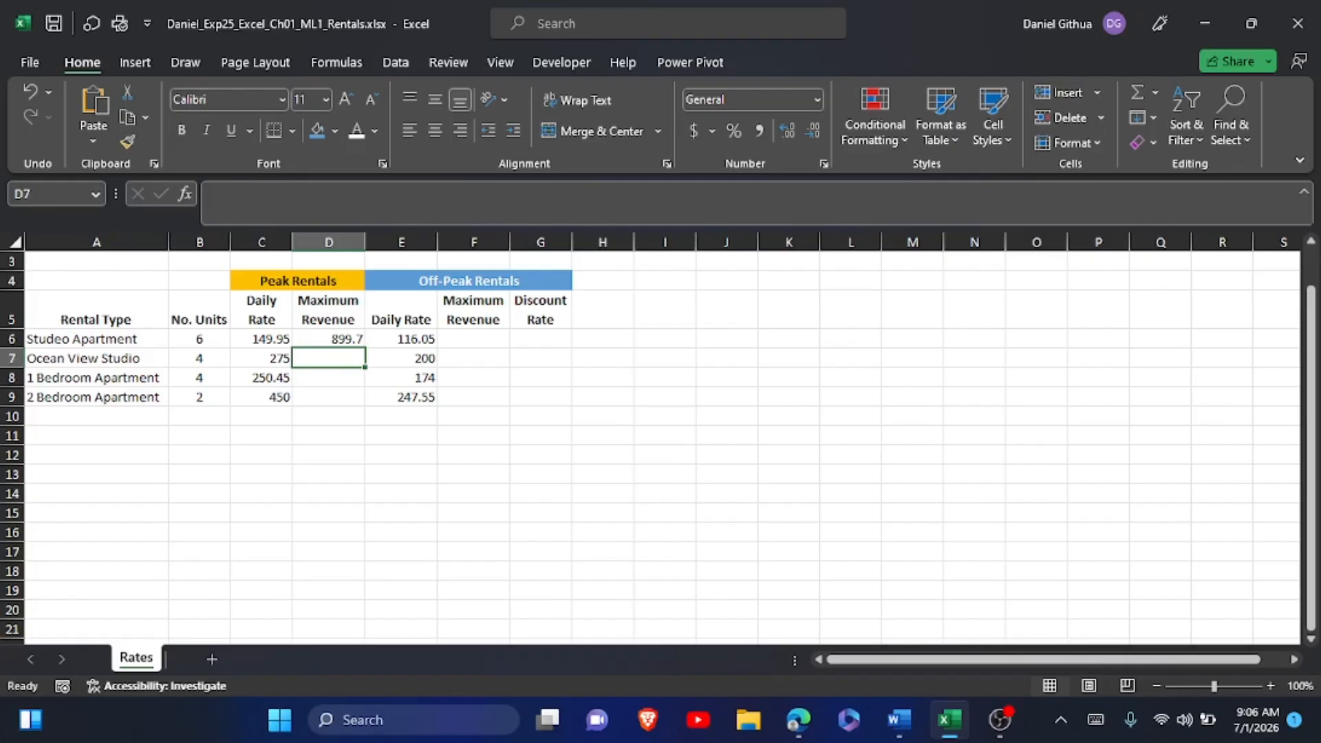
Check the formula in D6, switch to the Word instructions and highlight the step 10 instruction text in yellow.
left_click(329, 339)
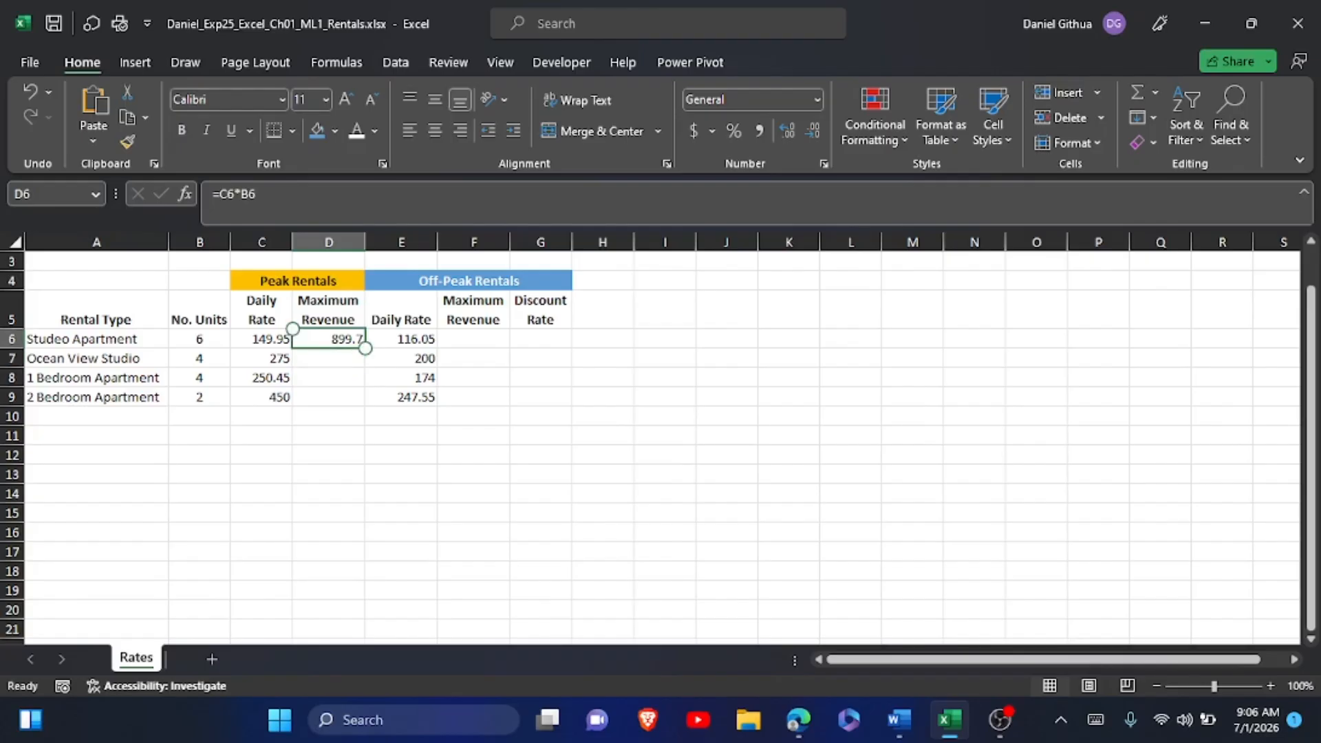
key("alt+Tab")
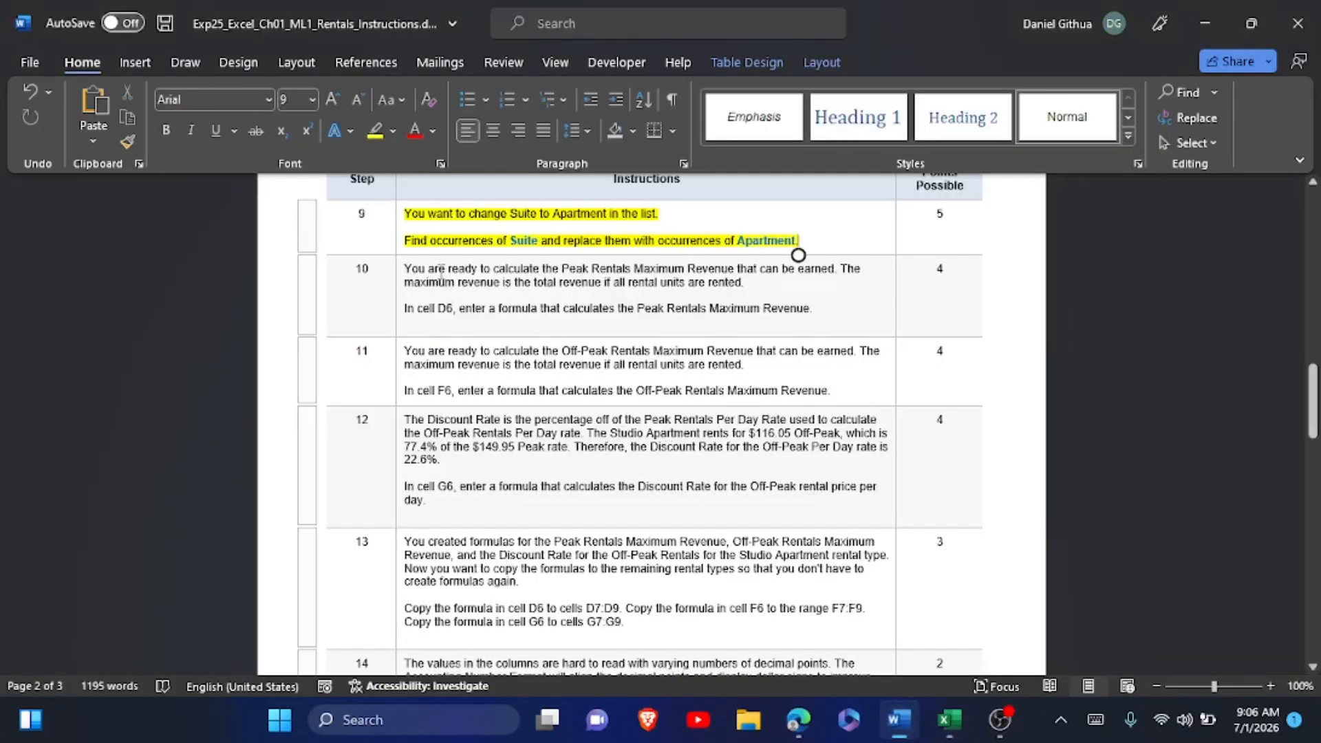
left_click_drag(406, 268, 748, 333)
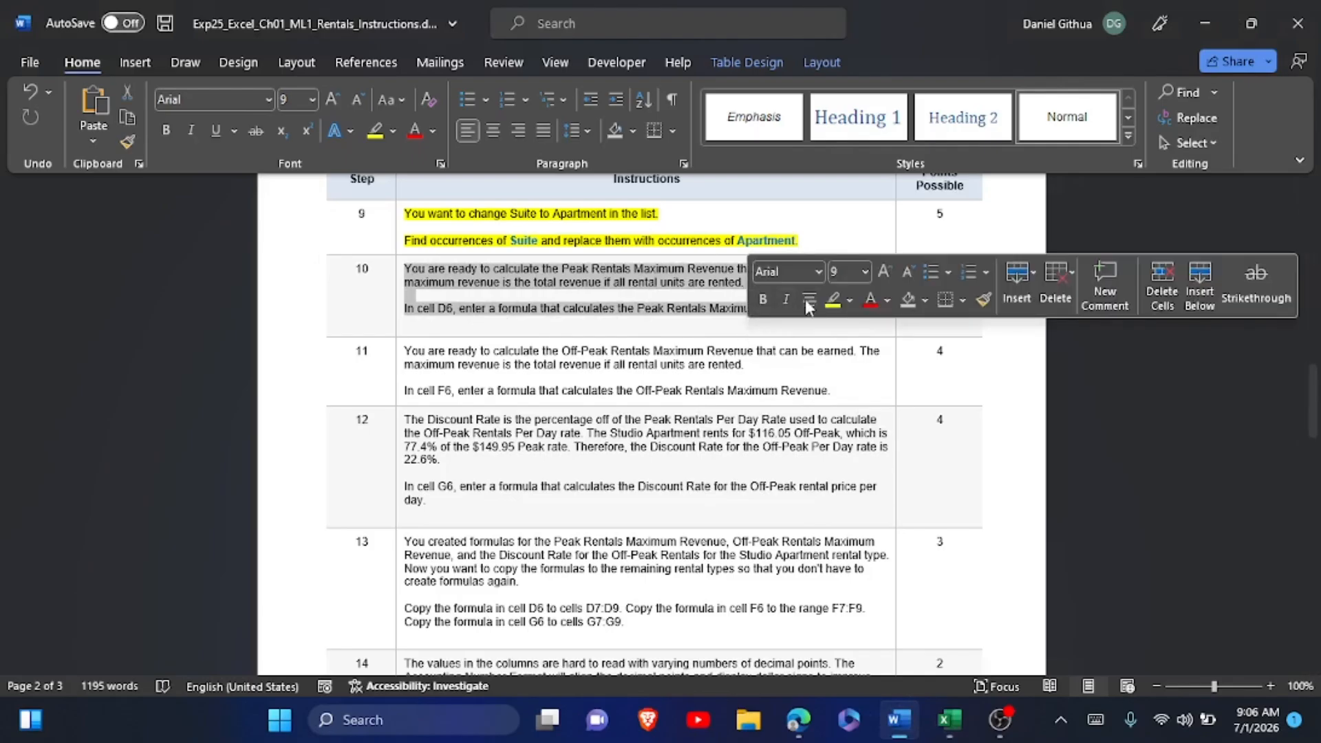
left_click(832, 301)
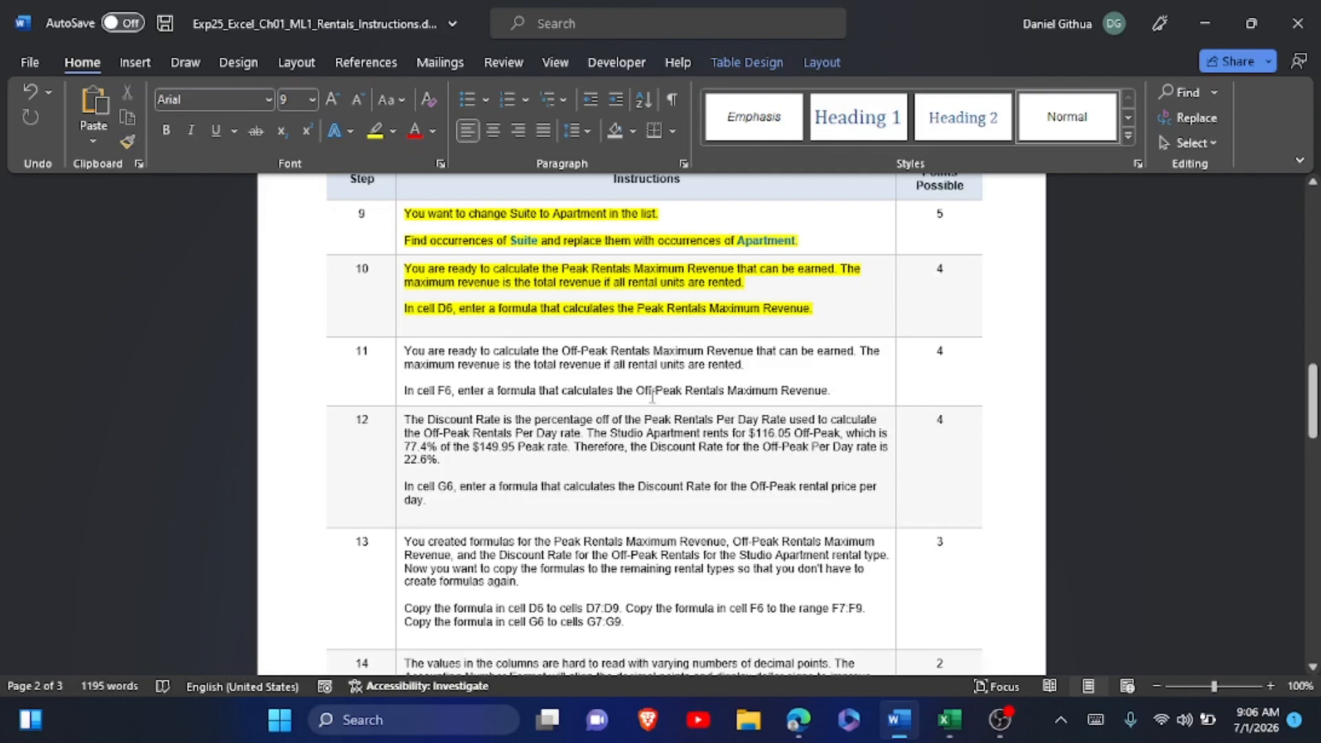
Switch to Excel and enter the formula =E6*B6 in cell F6 for the Off-Peak Rentals Maximum Revenue.
left_click(949, 721)
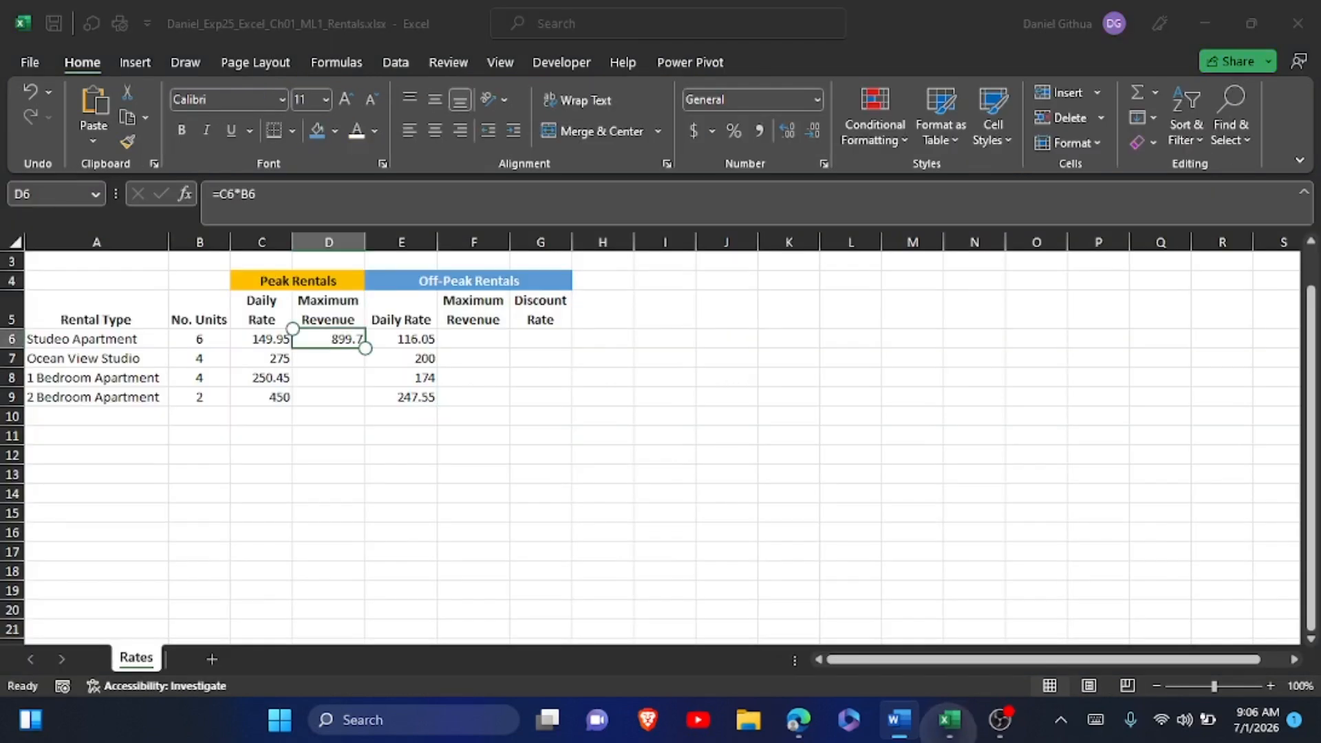
left_click(473, 339)
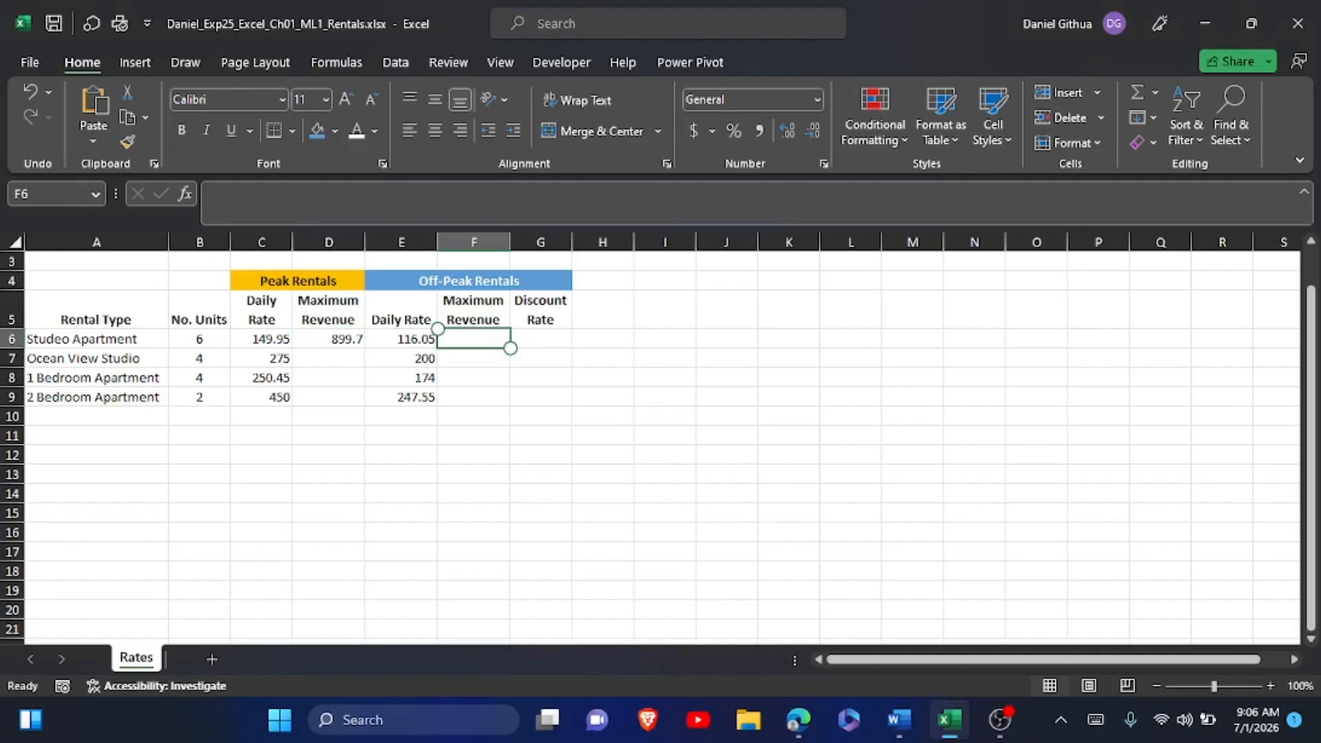
left_click(1096, 720)
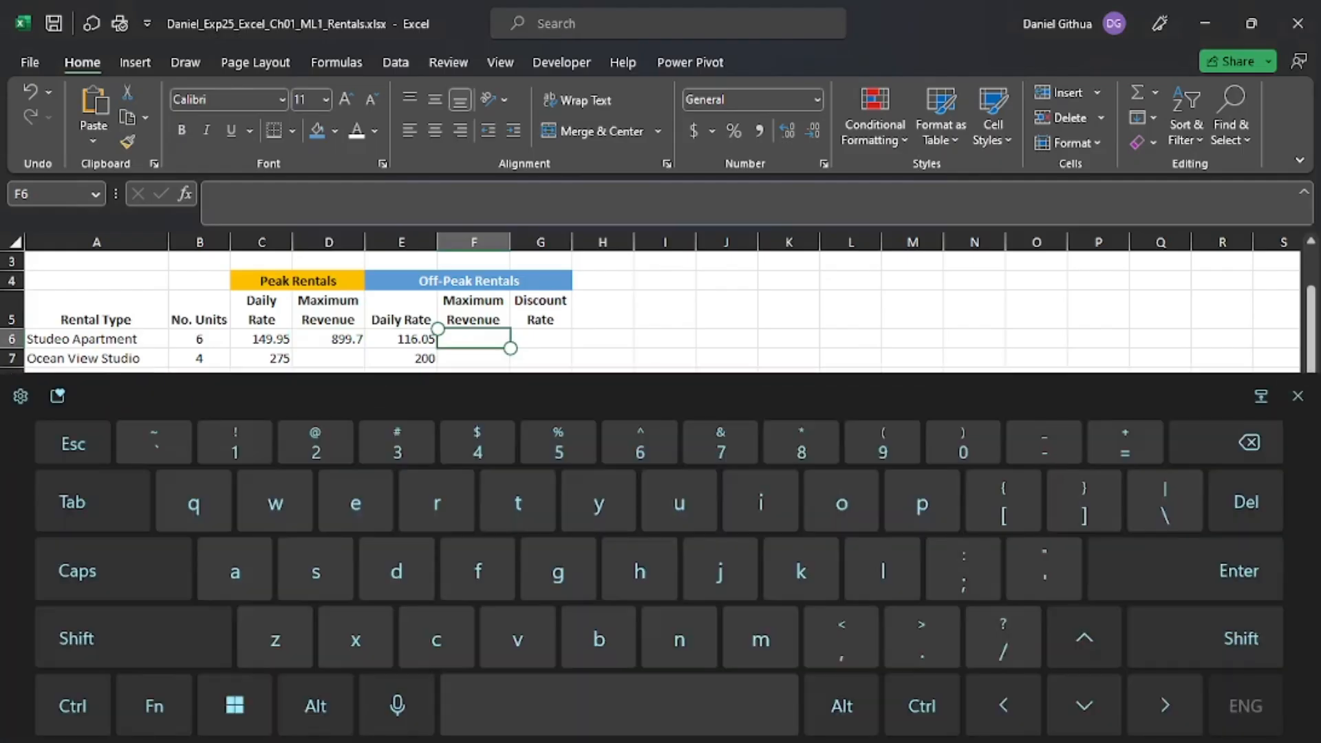
type("=")
left_click(401, 338)
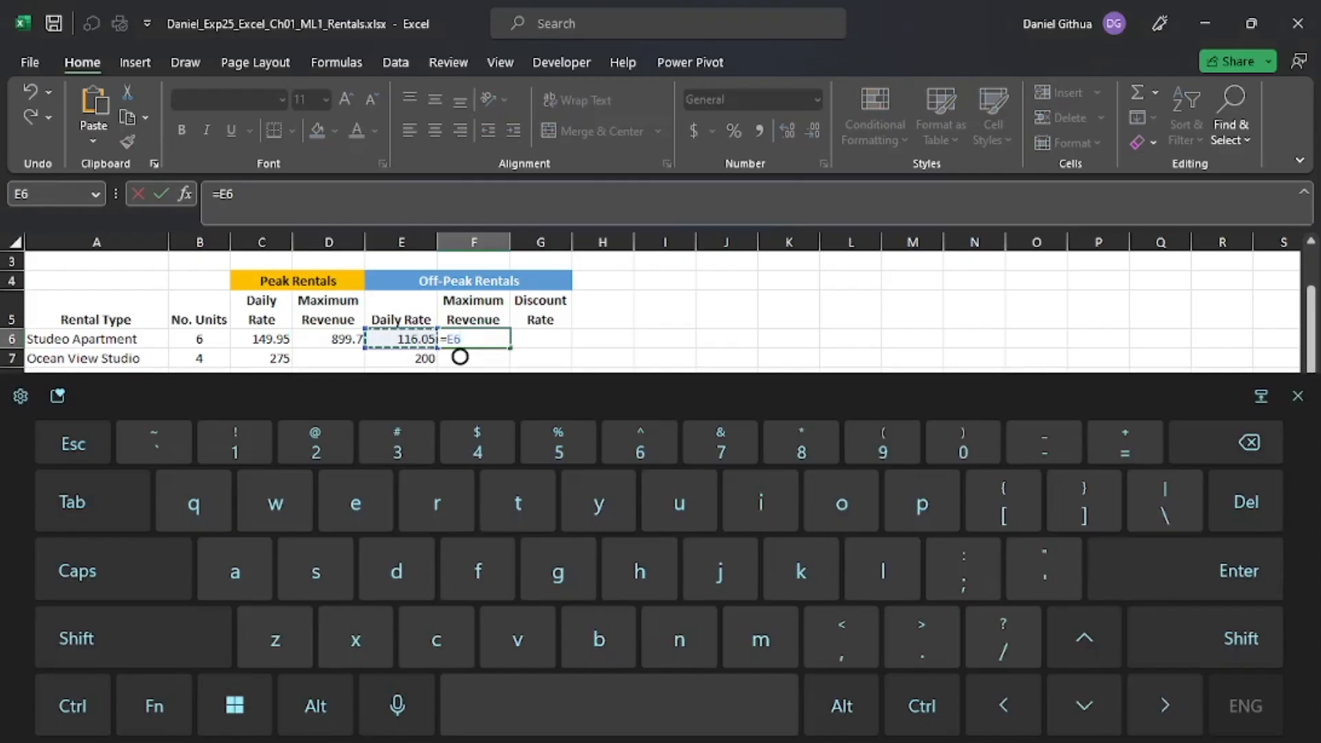
left_click(133, 638)
type("*")
left_click(199, 338)
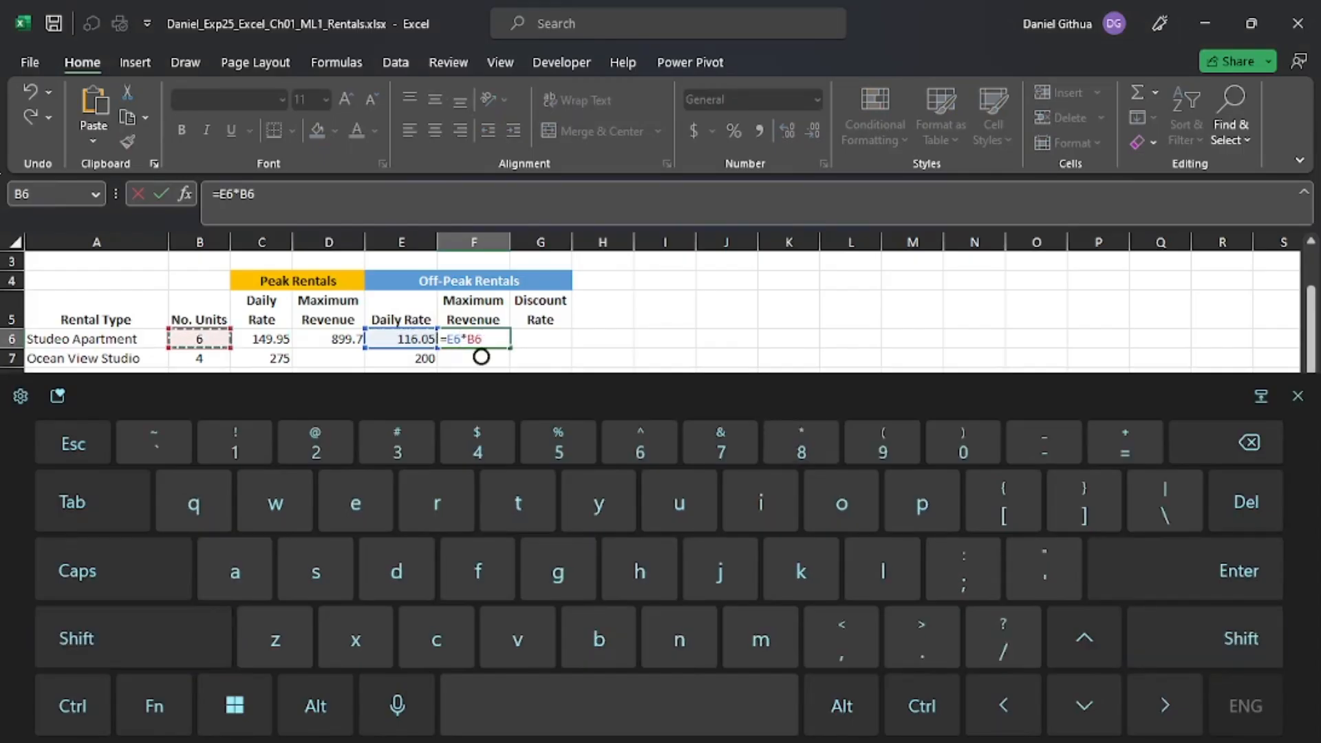
key("Return")
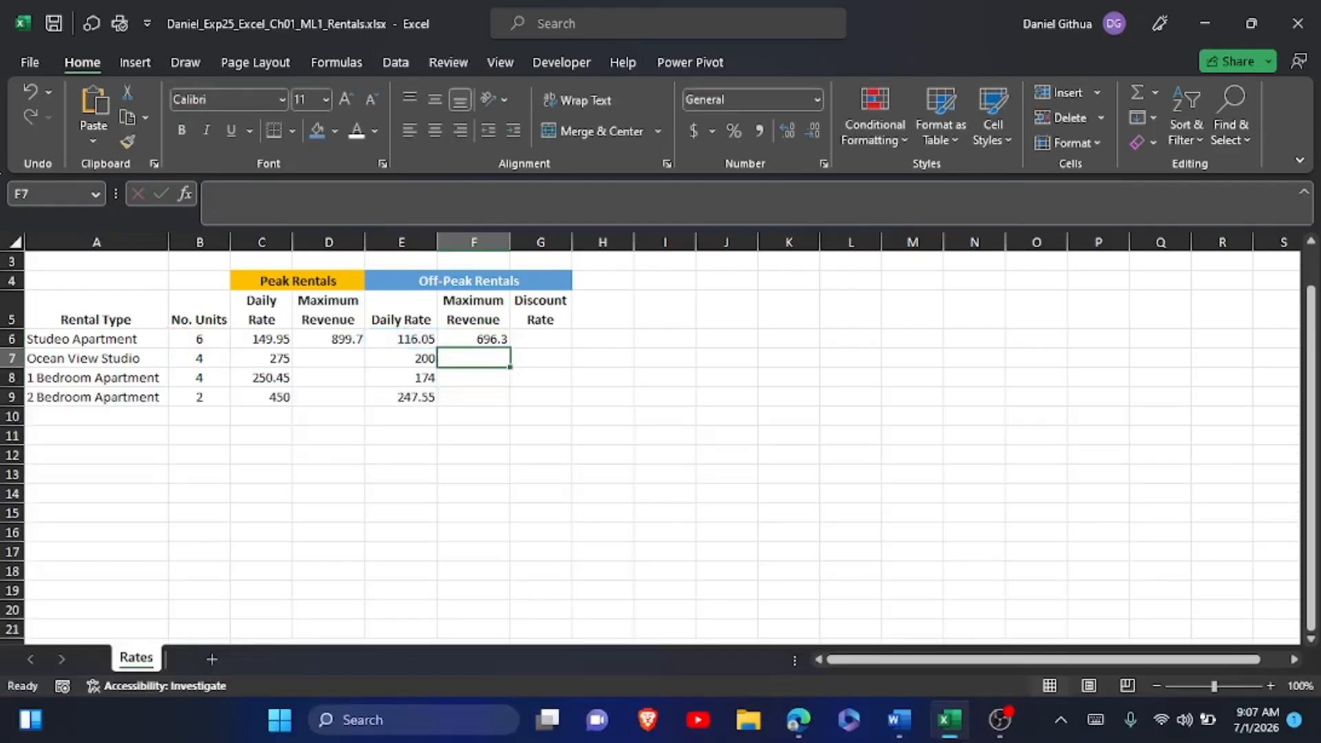
Switch to the Word instructions and highlight the step 11 instruction text in yellow.
left_click(899, 720)
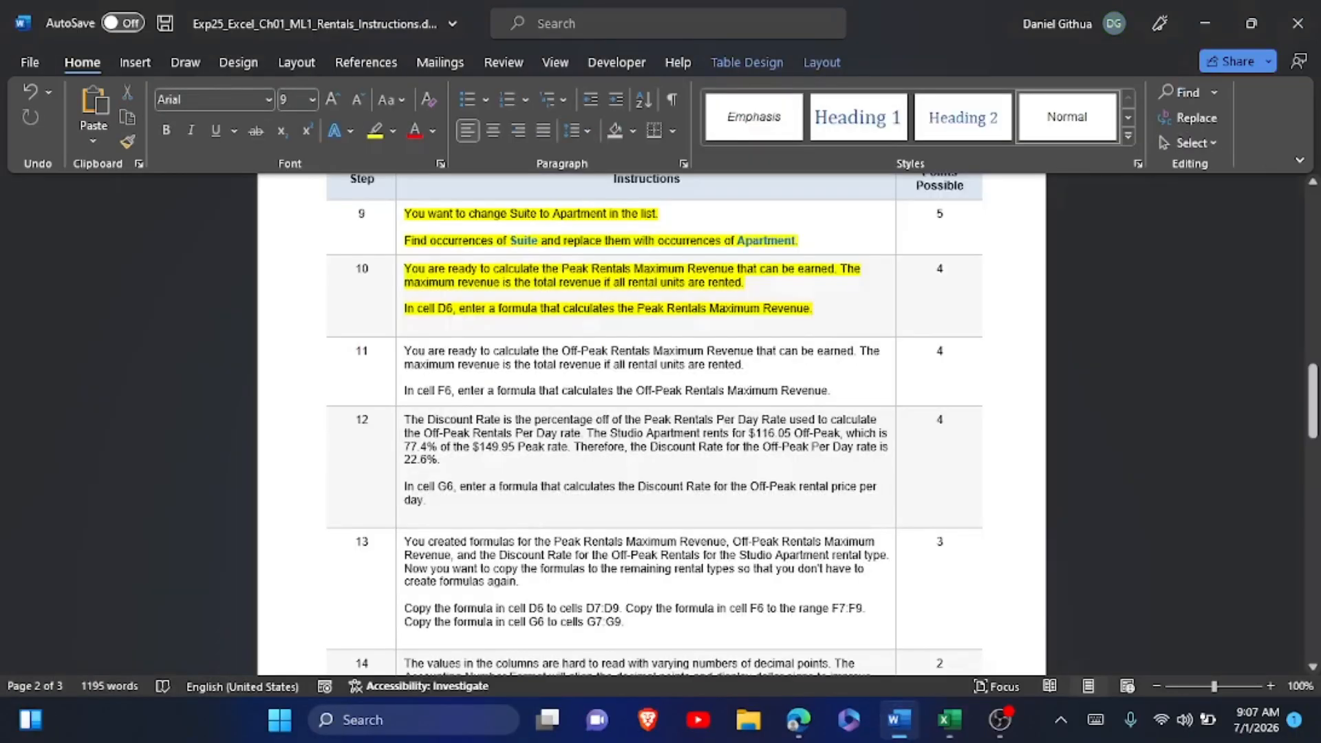
left_click(400, 351)
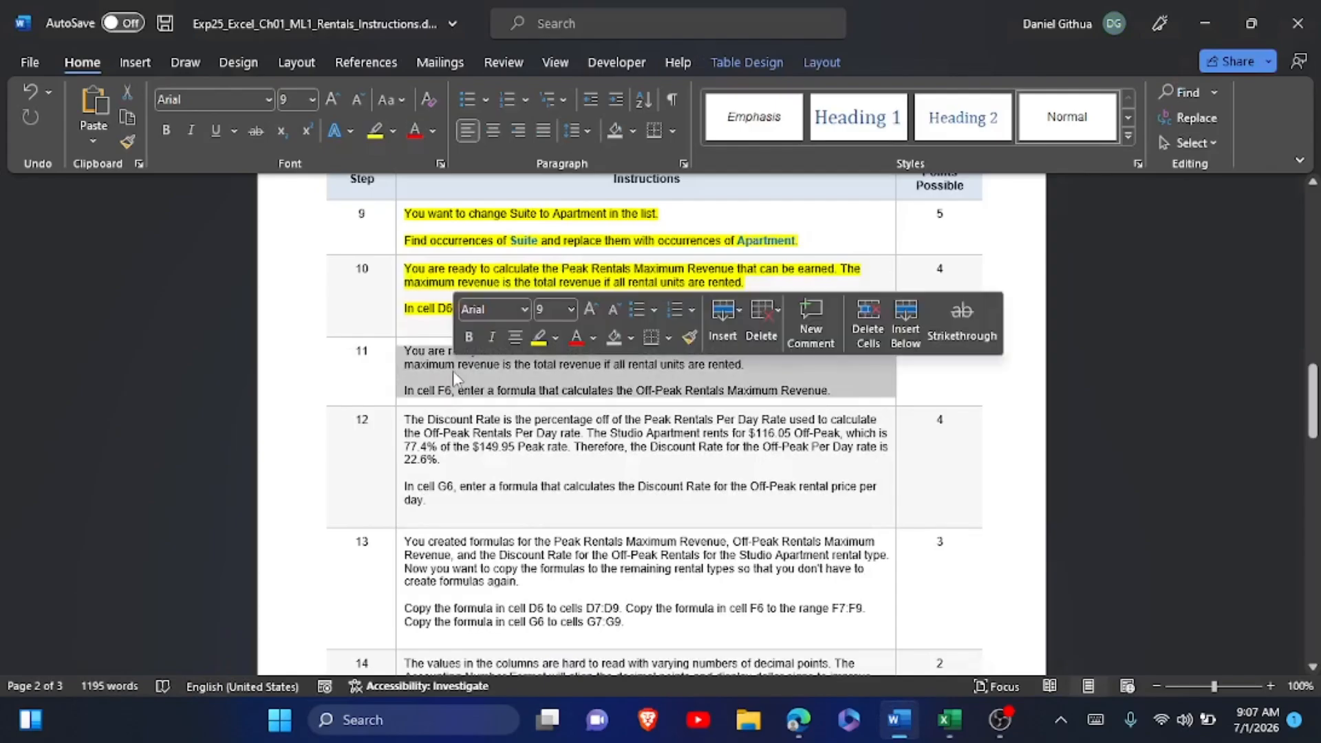
left_click(541, 339)
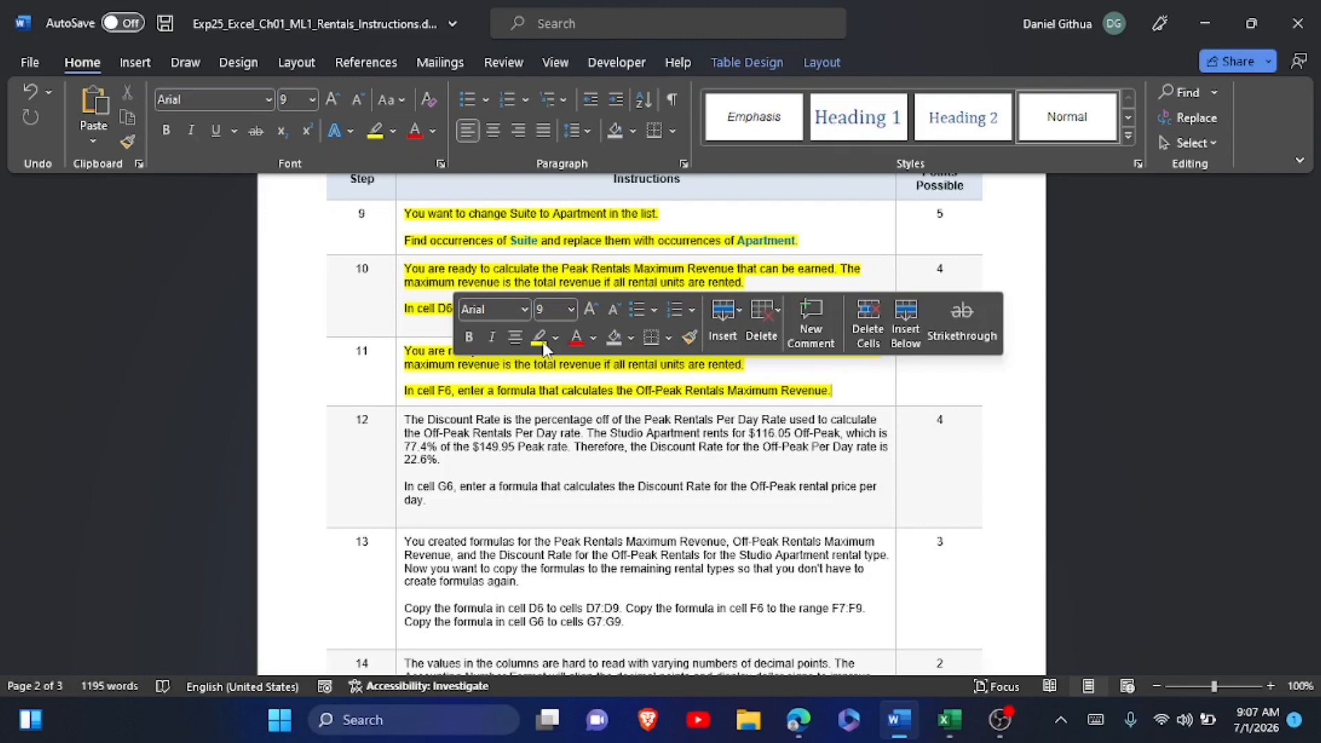
Review the Maximum Revenue formulas in F6 and D6 in Excel and read instruction step 12 in Word.
key("alt+Tab")
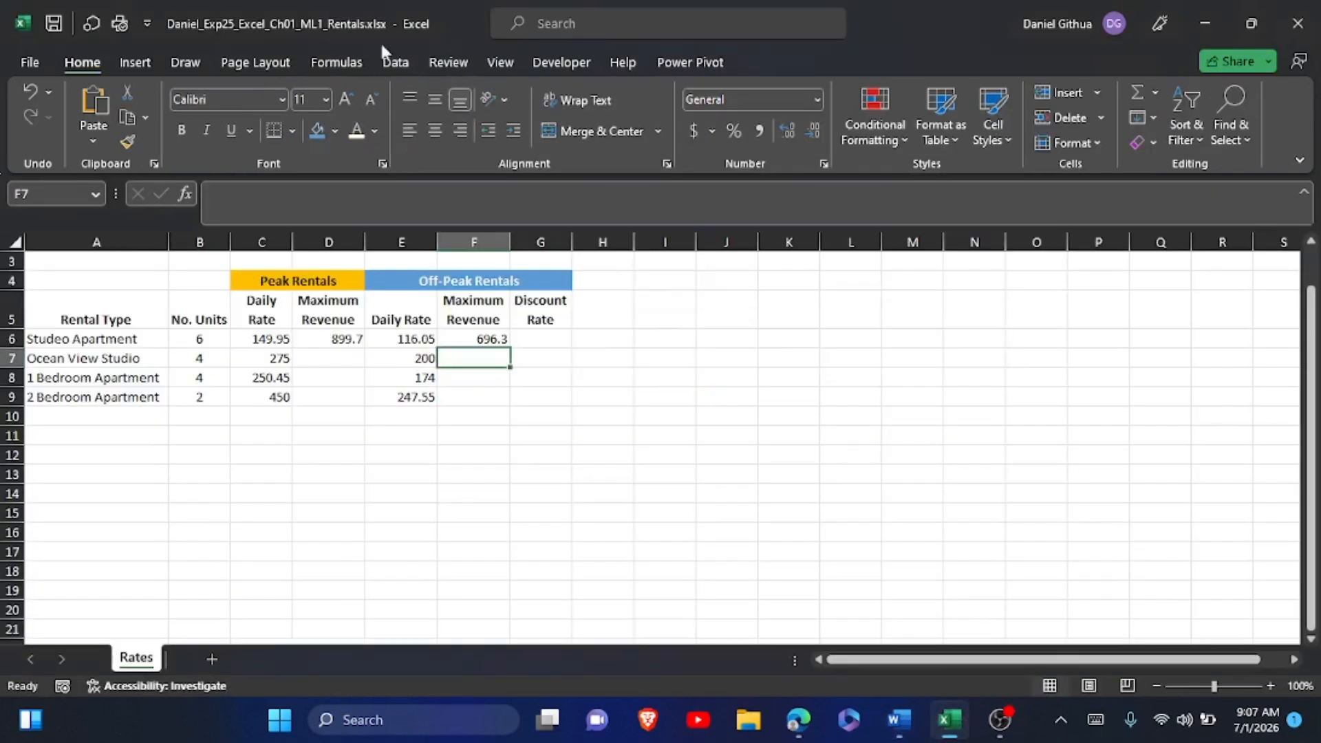
left_click(461, 340)
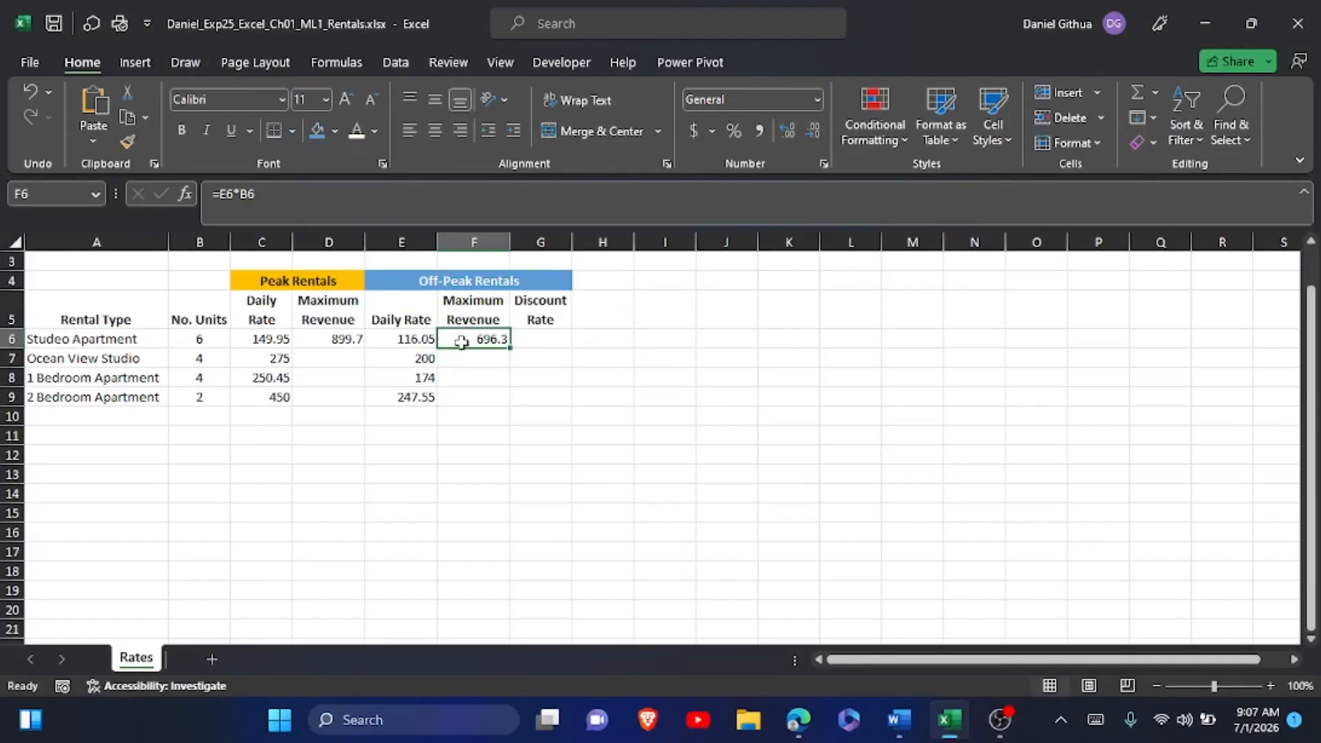
key("Left")
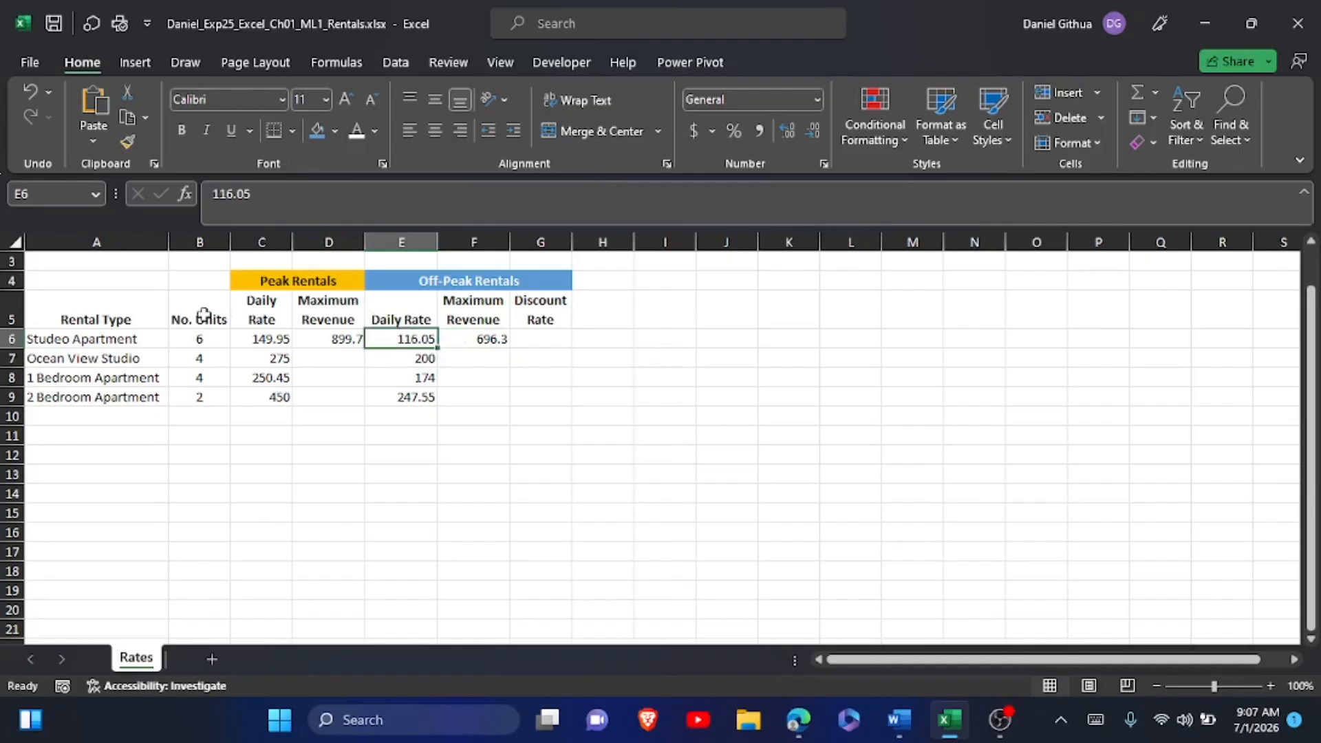
left_click(344, 341)
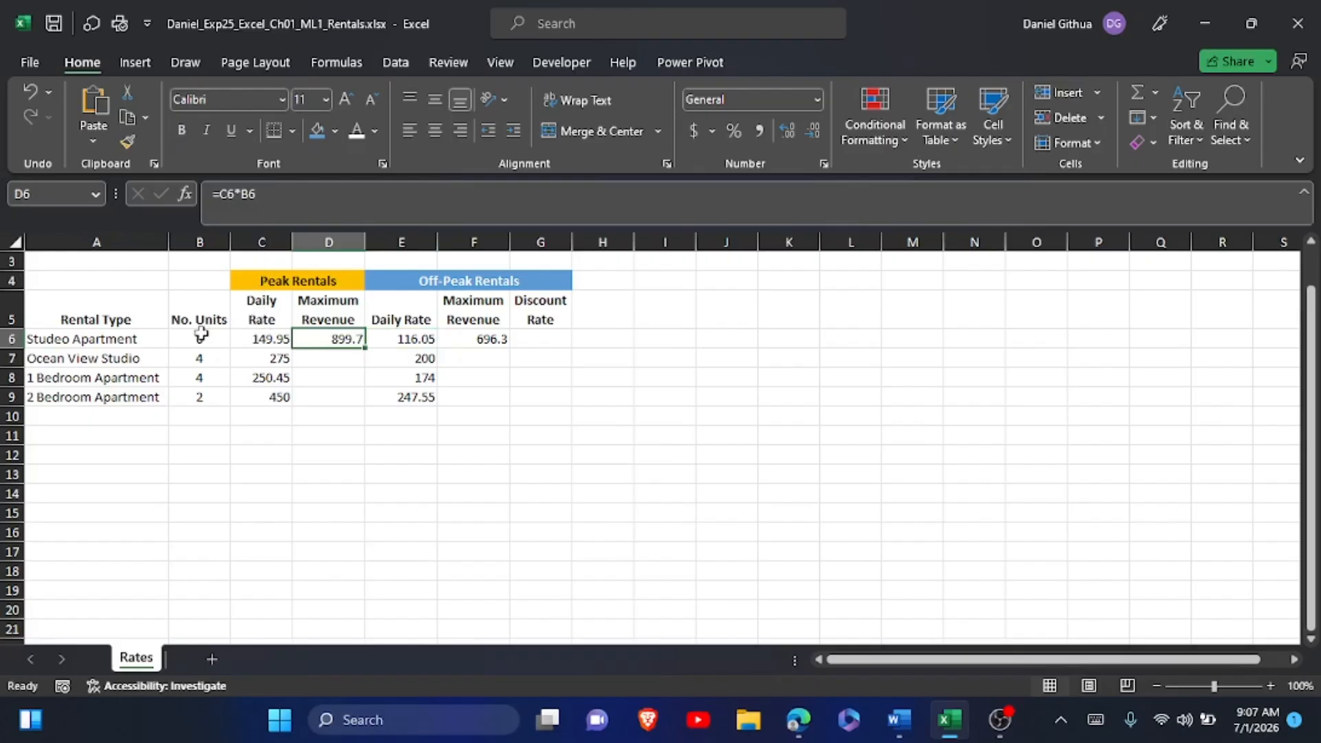
key("alt+Tab")
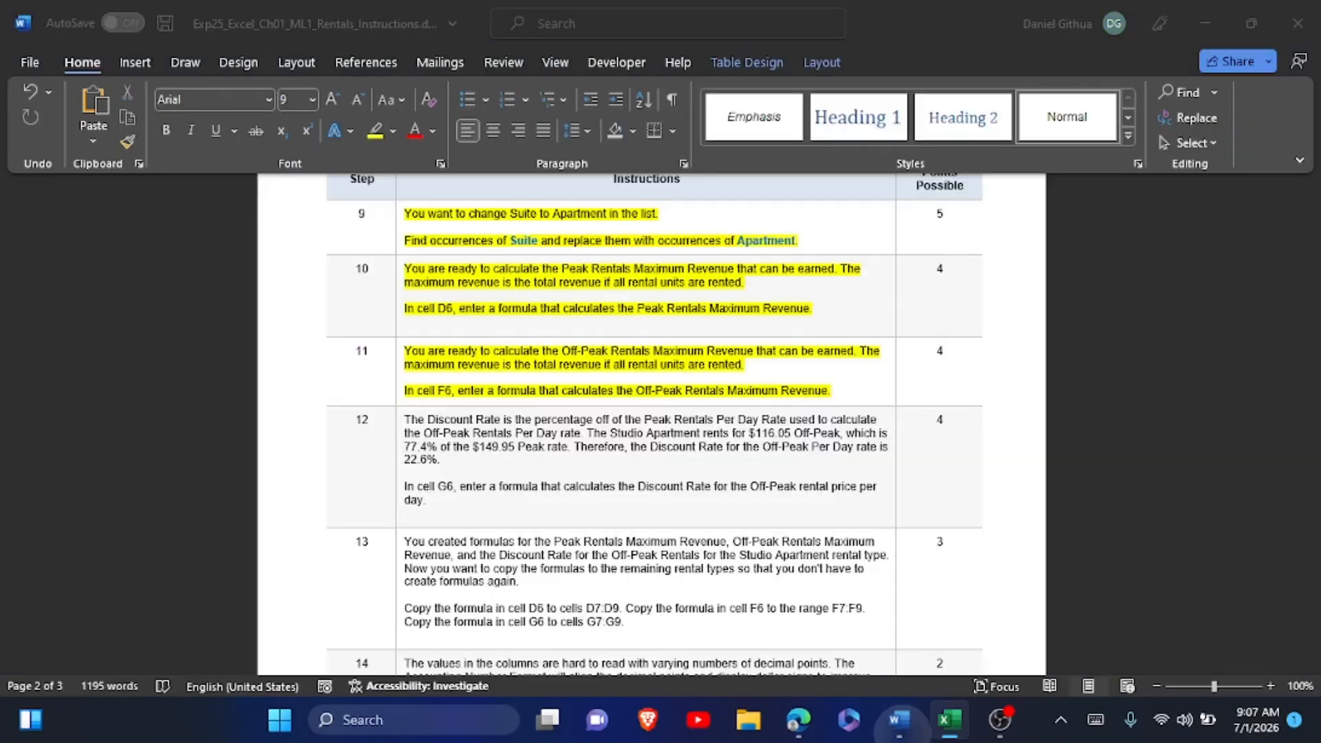
scroll(832, 311, "down", 3)
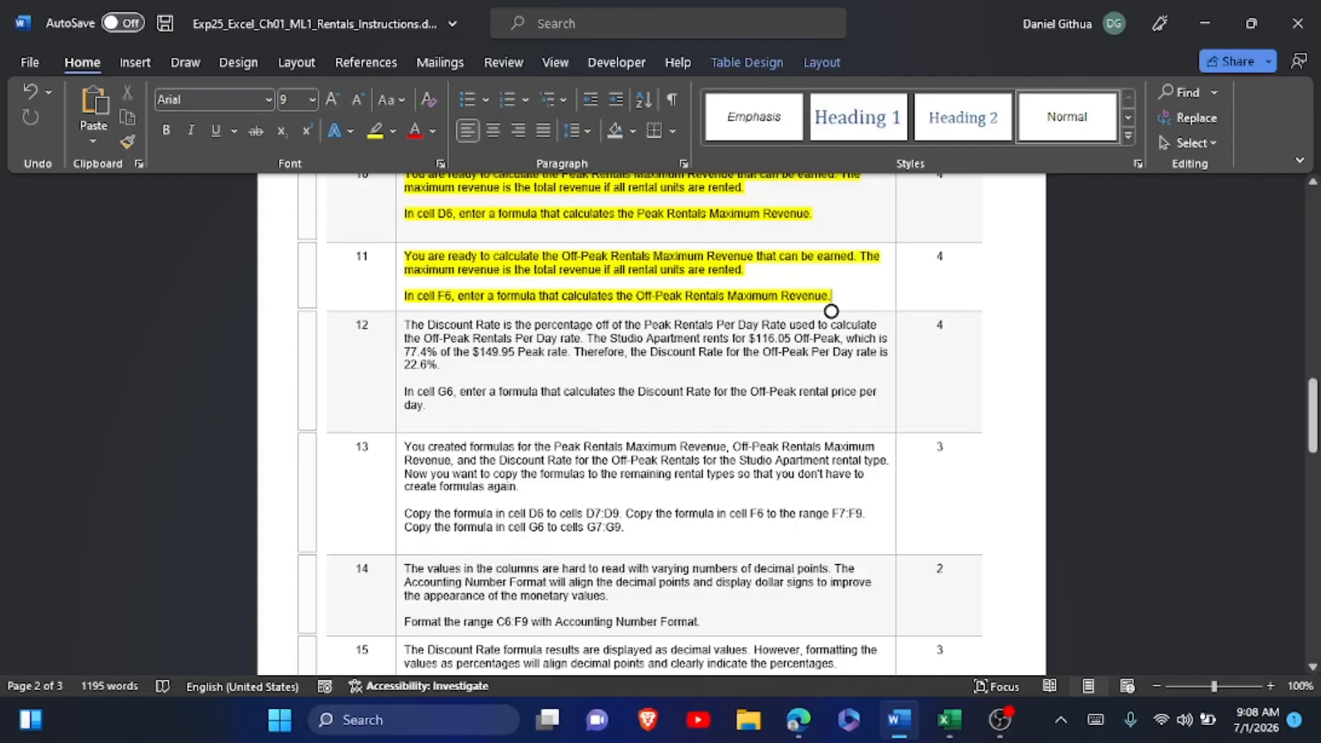
left_click(443, 412)
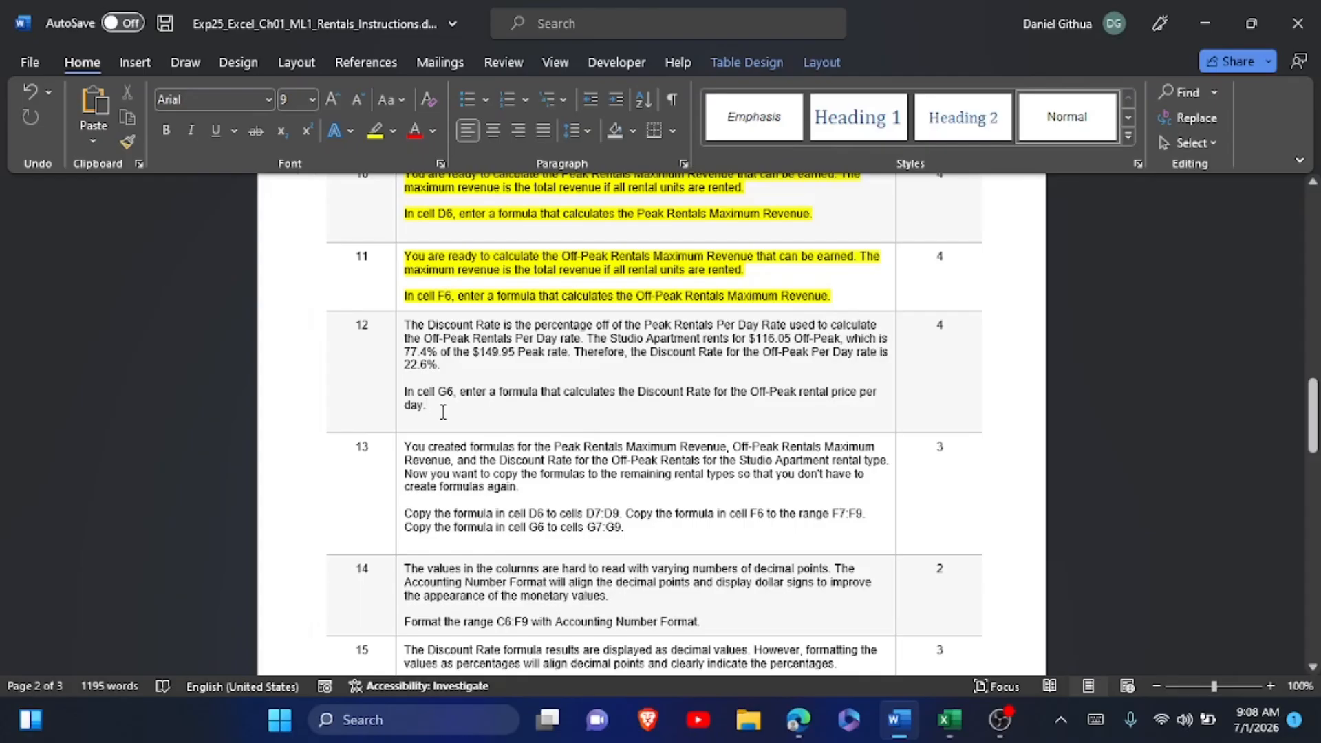
Switch to Excel and enter the formula =1-(E6/C6) in cell G6 for the Off-Peak Discount Rate.
left_click(946, 720)
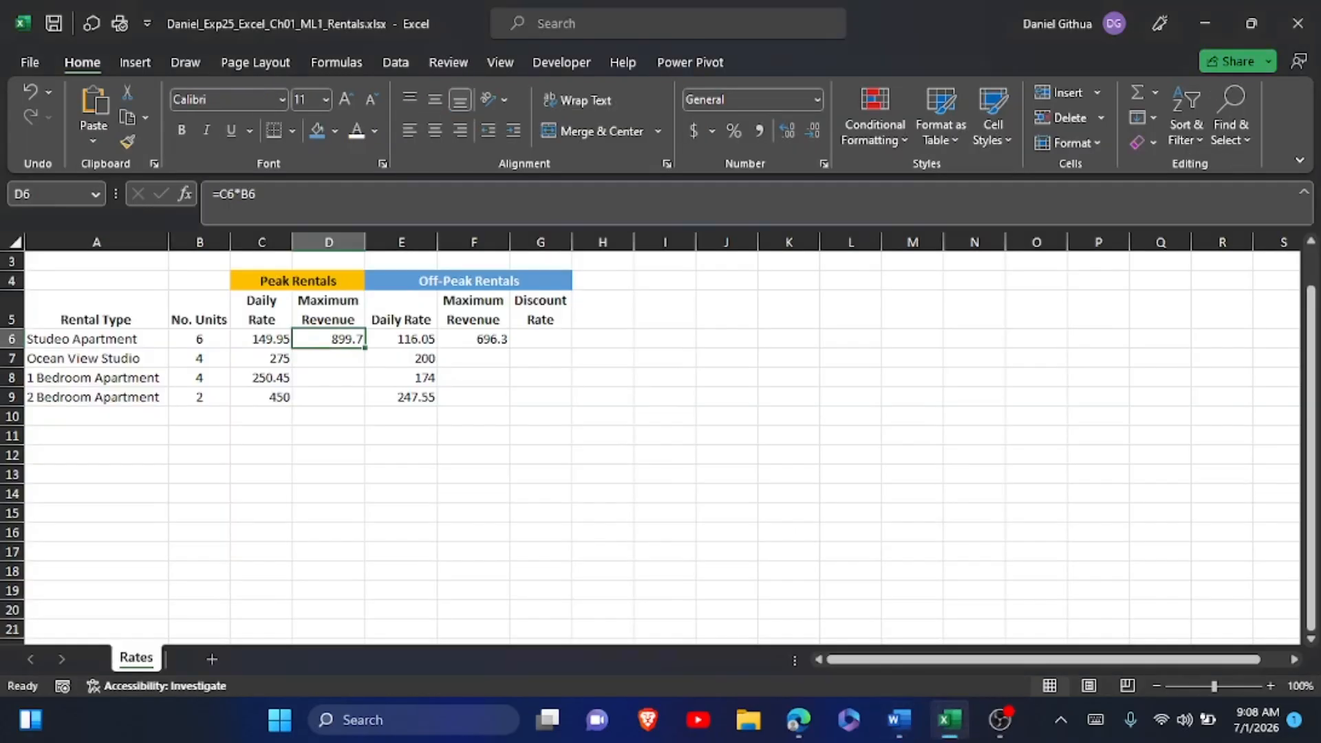
left_click(541, 313)
left_click(541, 338)
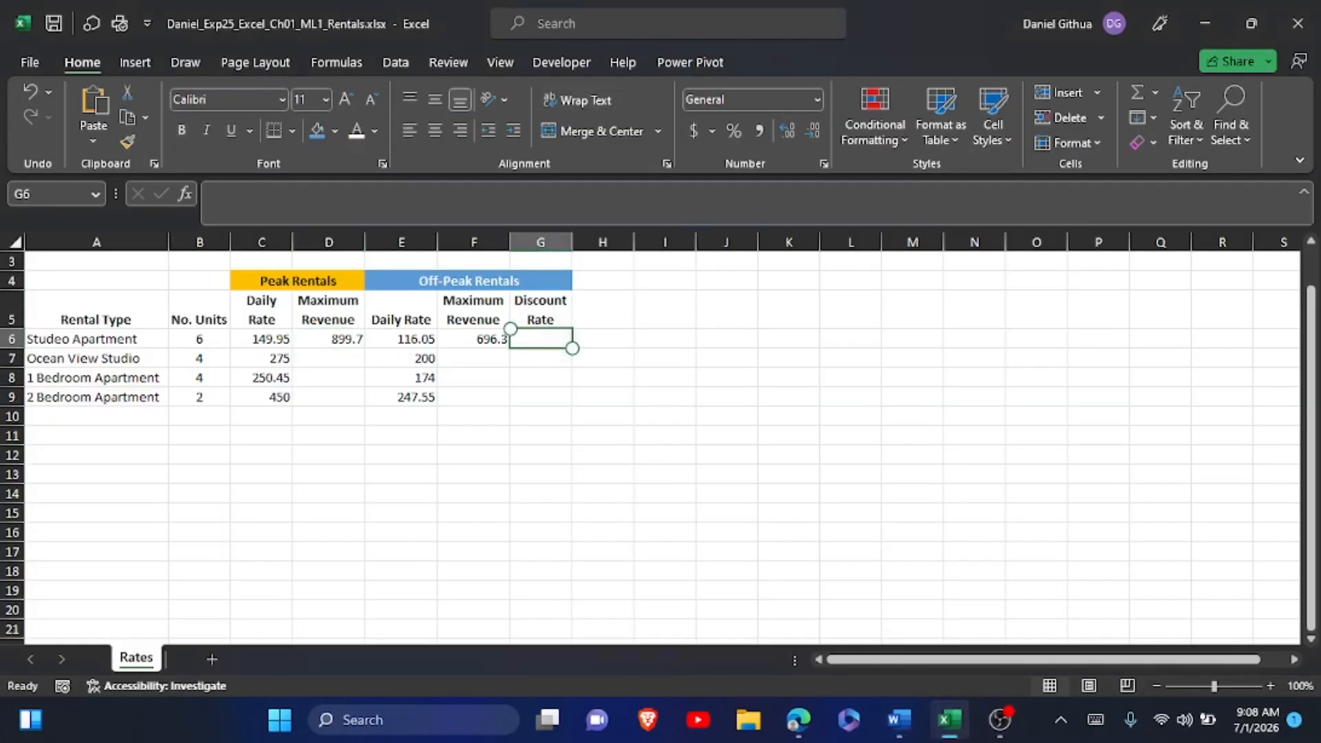
left_click(1095, 720)
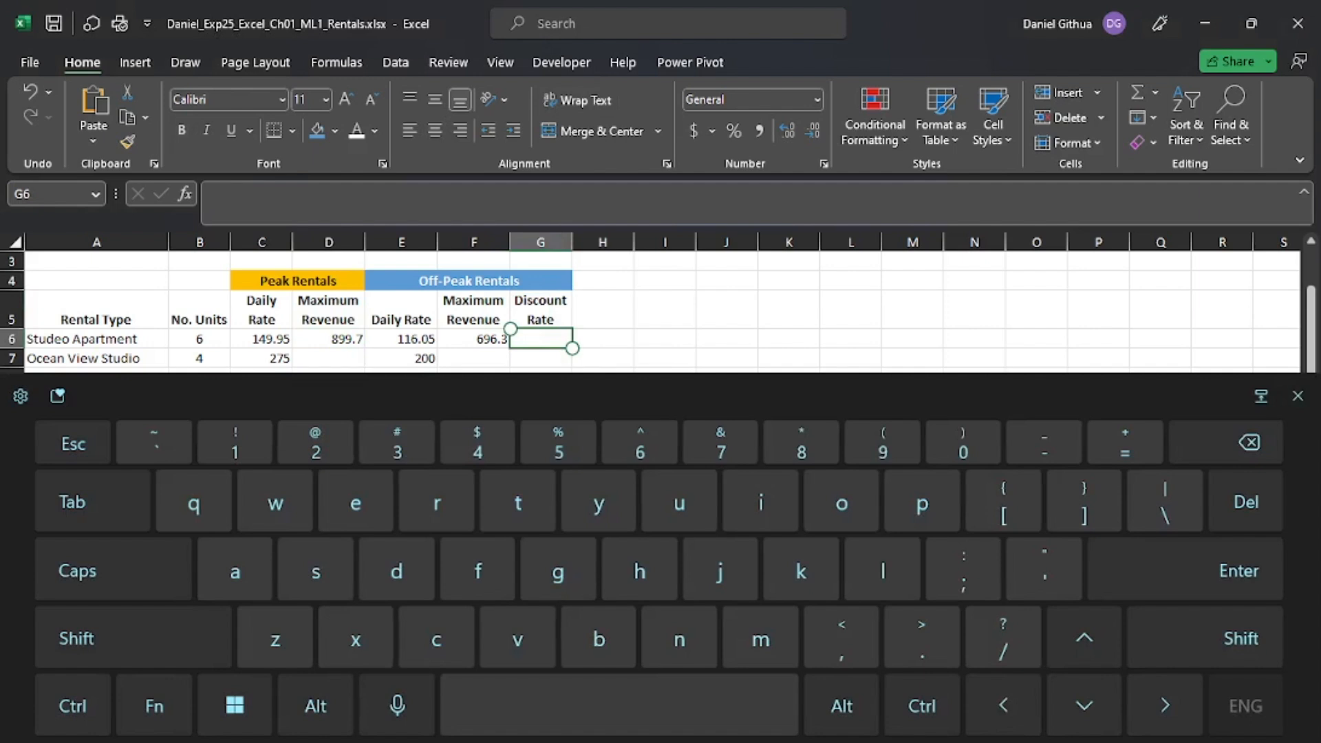
type("=")
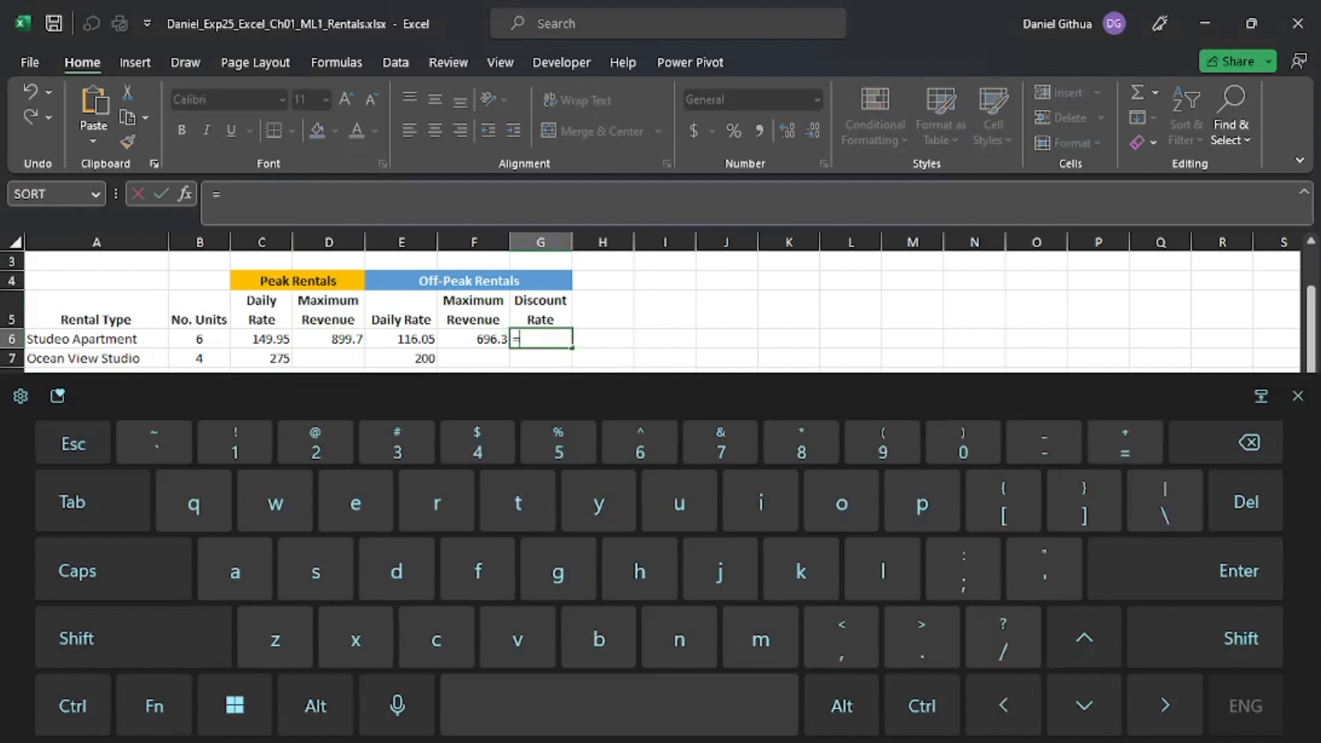
left_click(133, 638)
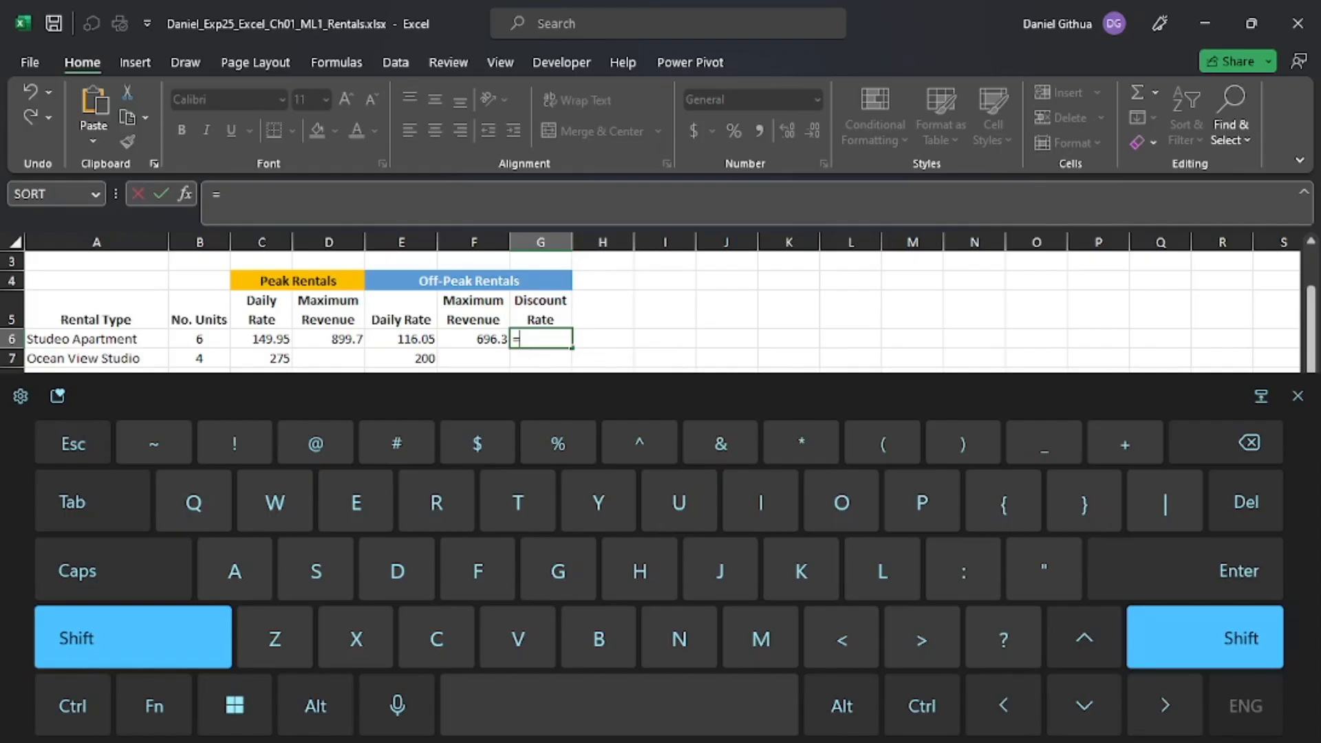
left_click(133, 638)
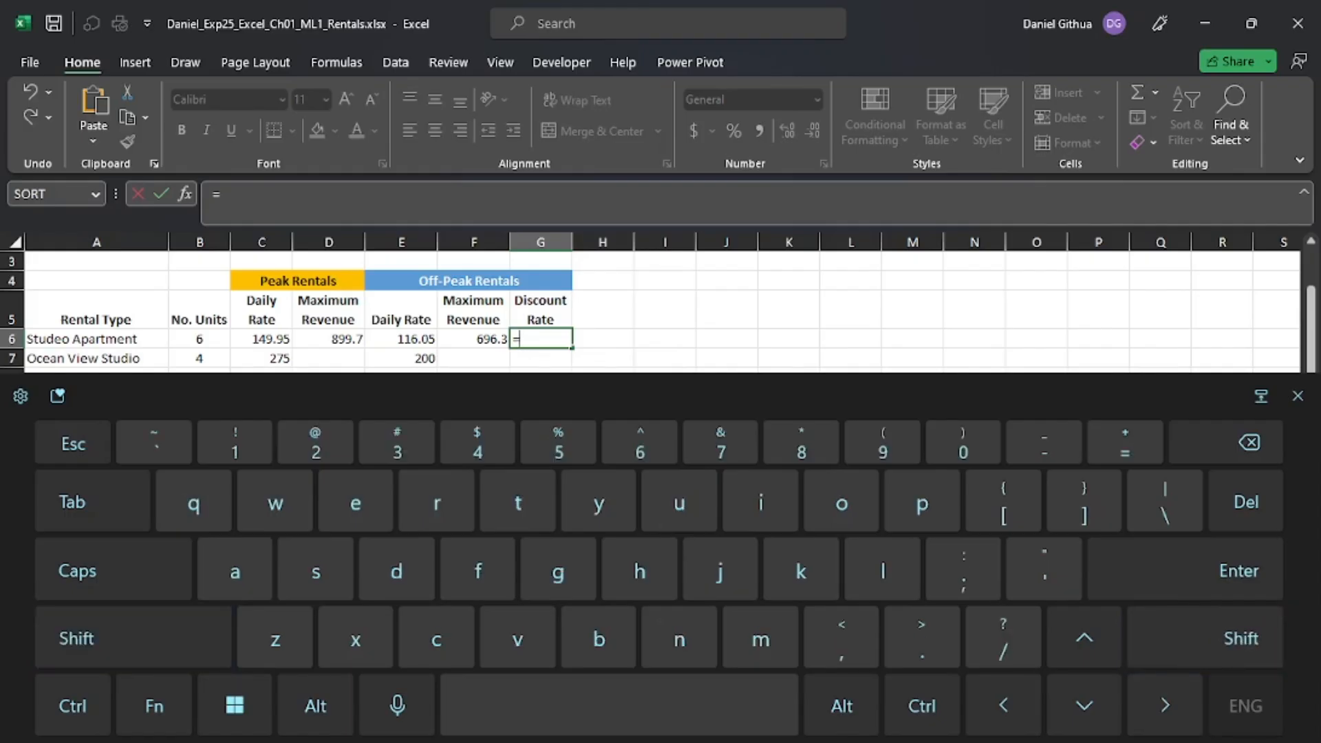
type("1-(")
left_click(402, 339)
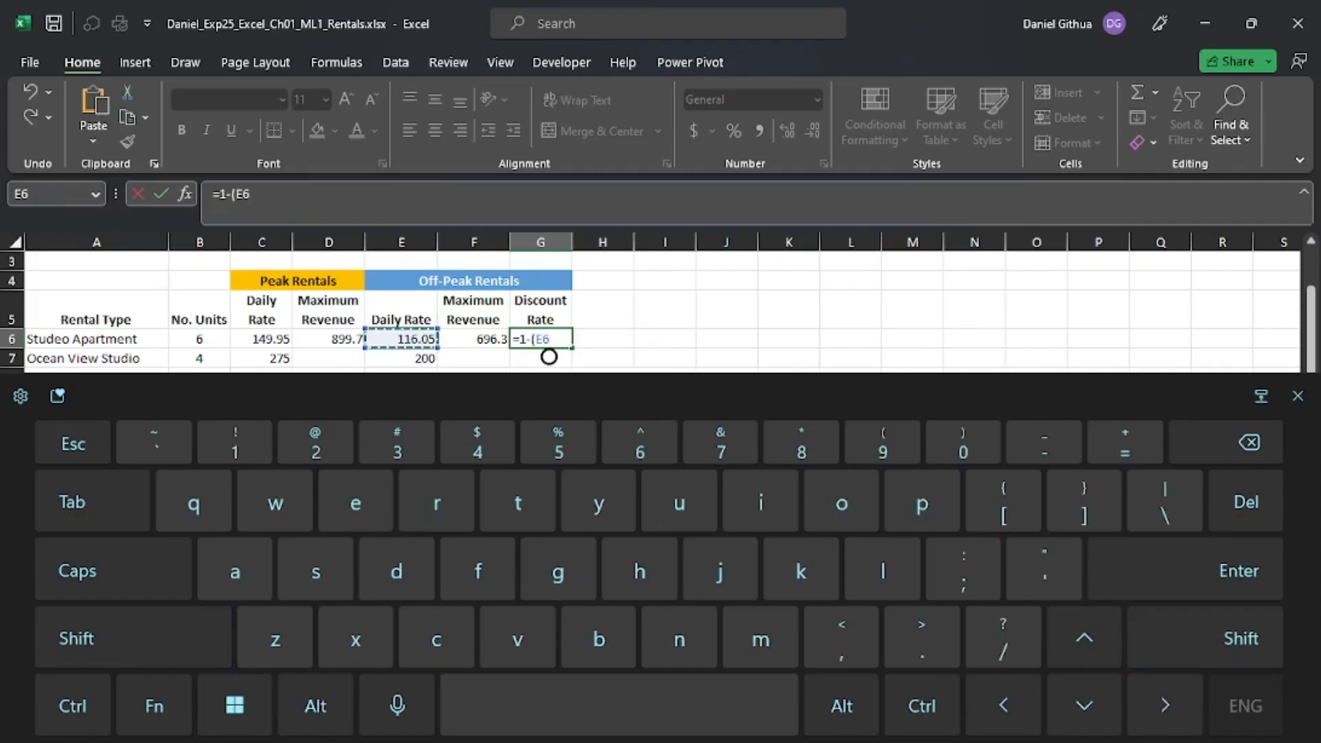
type("/")
left_click(262, 339)
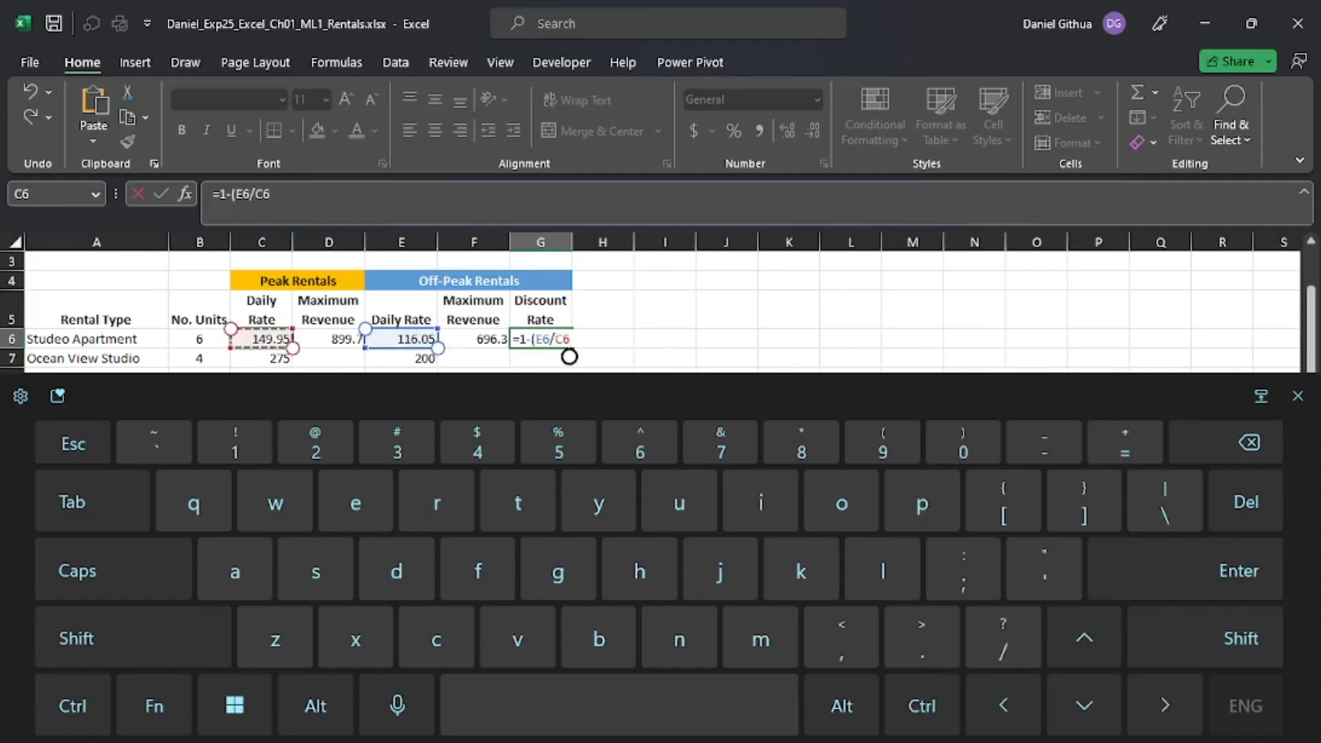
left_click(1205, 638)
type(")")
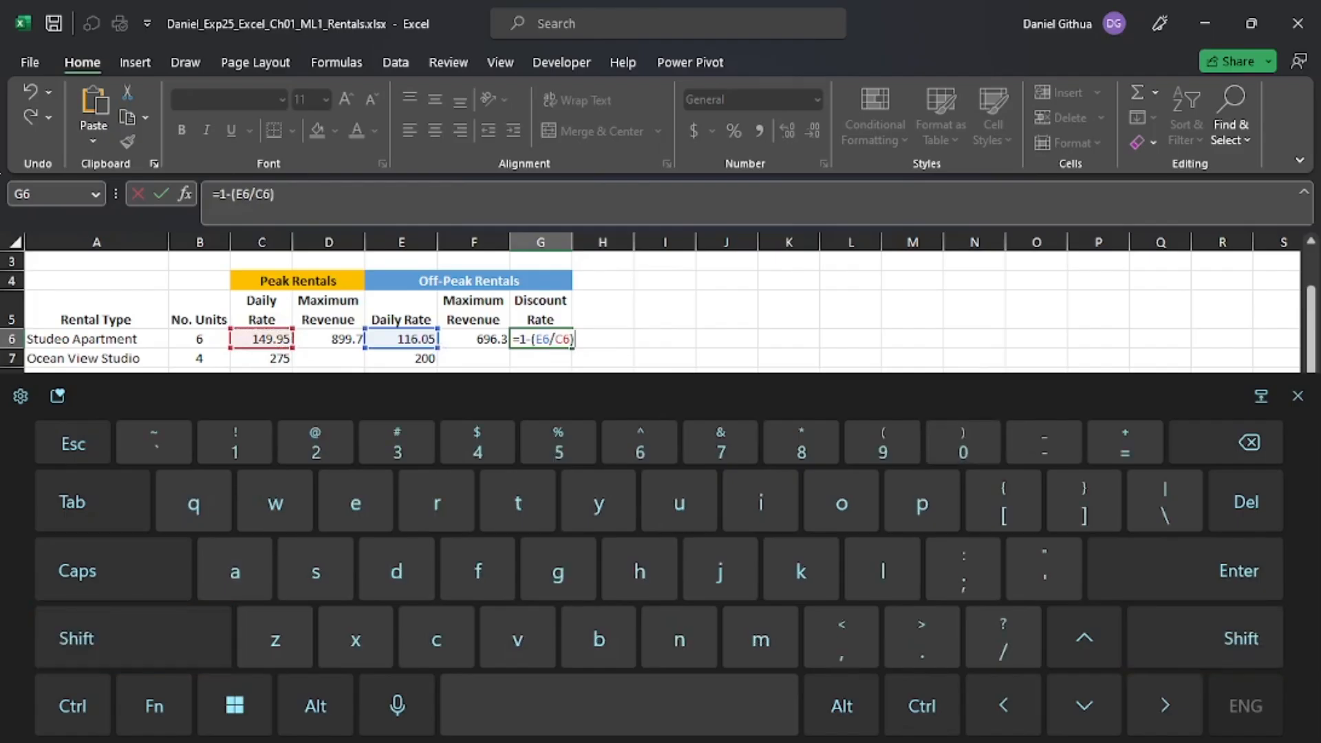
key("Return")
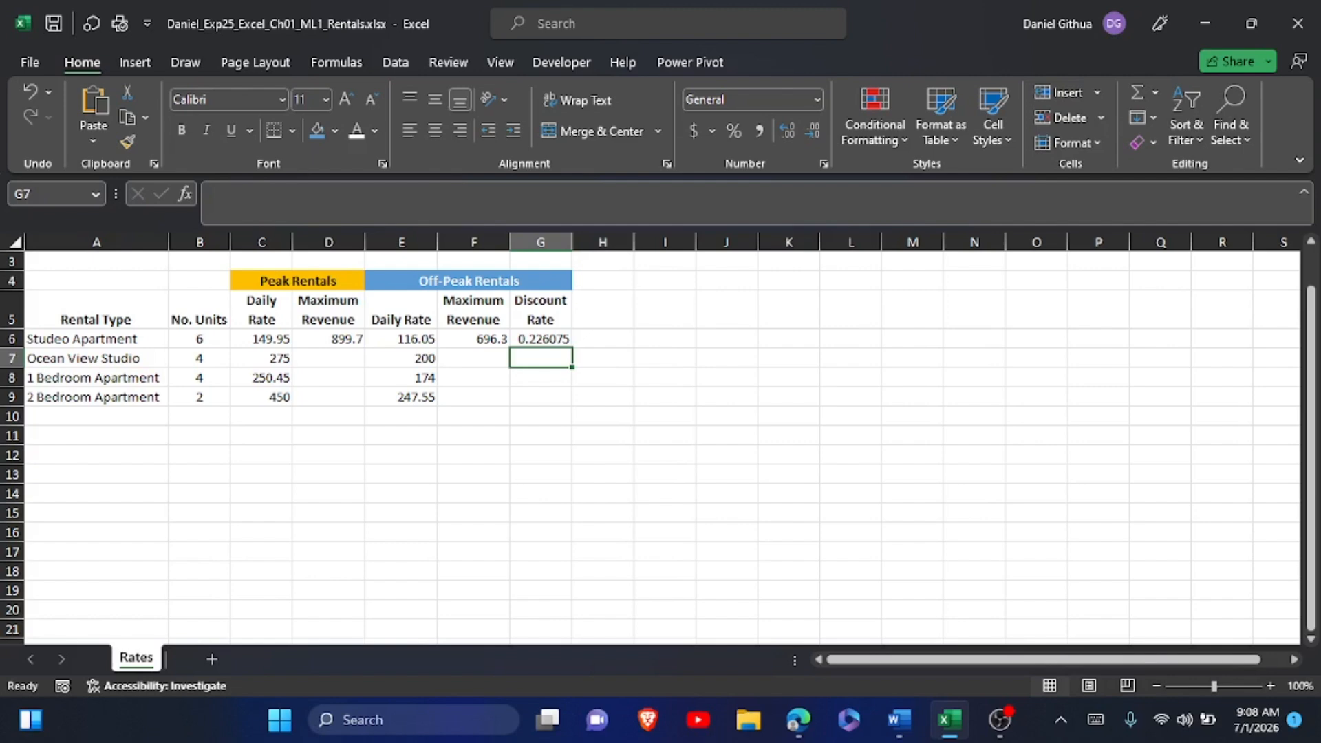
Check the Discount Rate formula in G6, switch to the Word instructions and highlight the step 12 text in yellow.
left_click(540, 339)
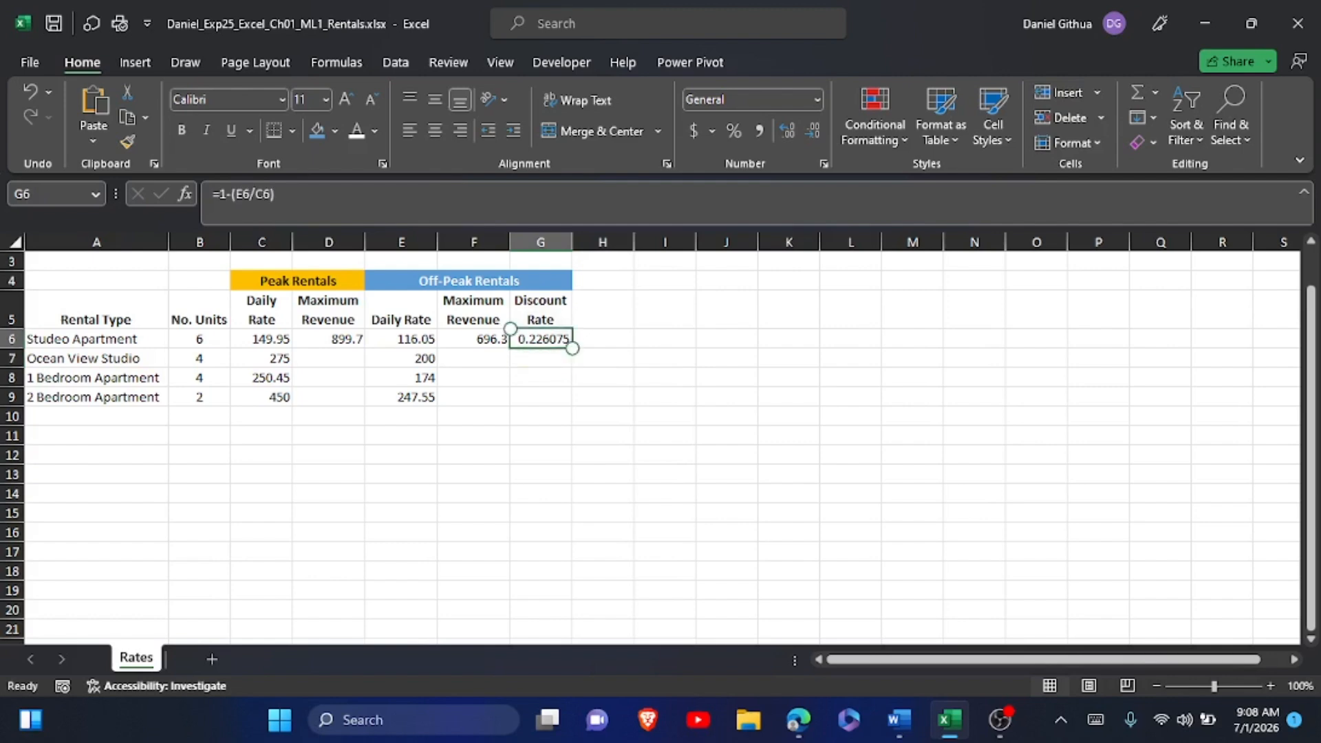
left_click(899, 720)
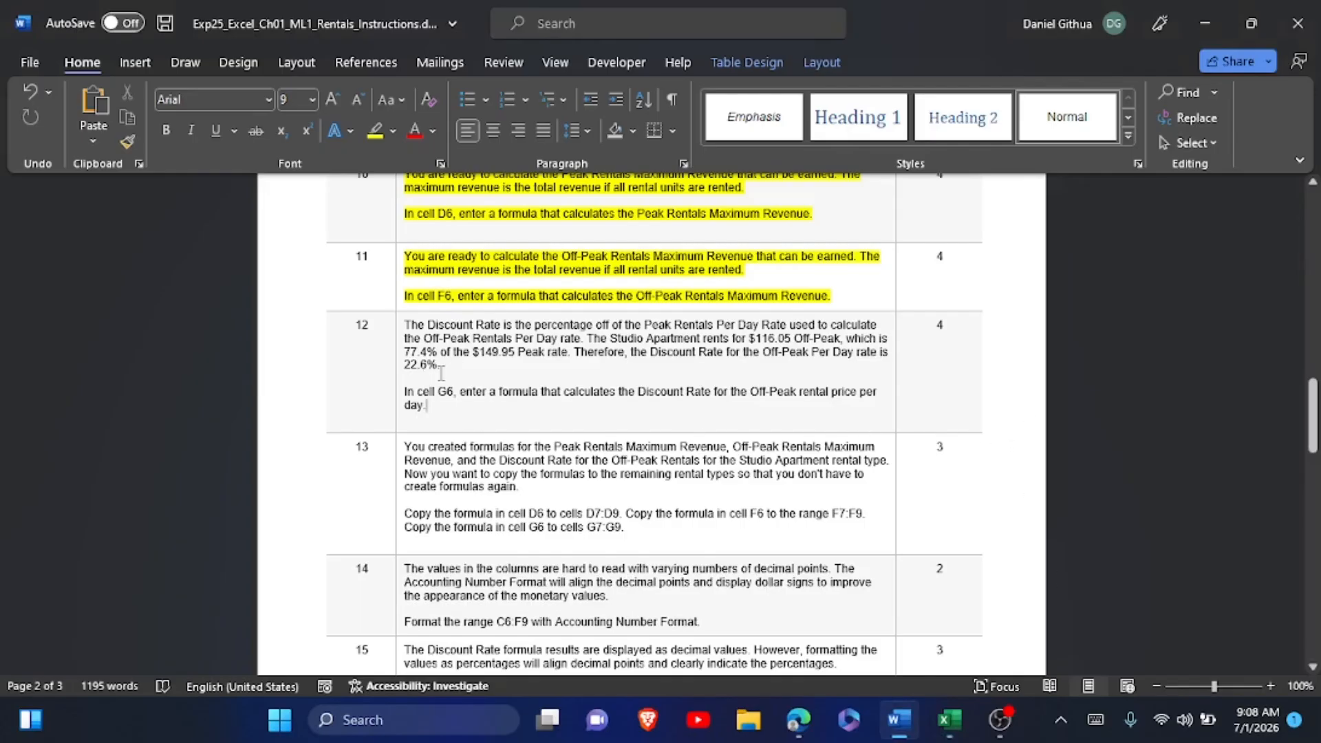
key("alt+Tab")
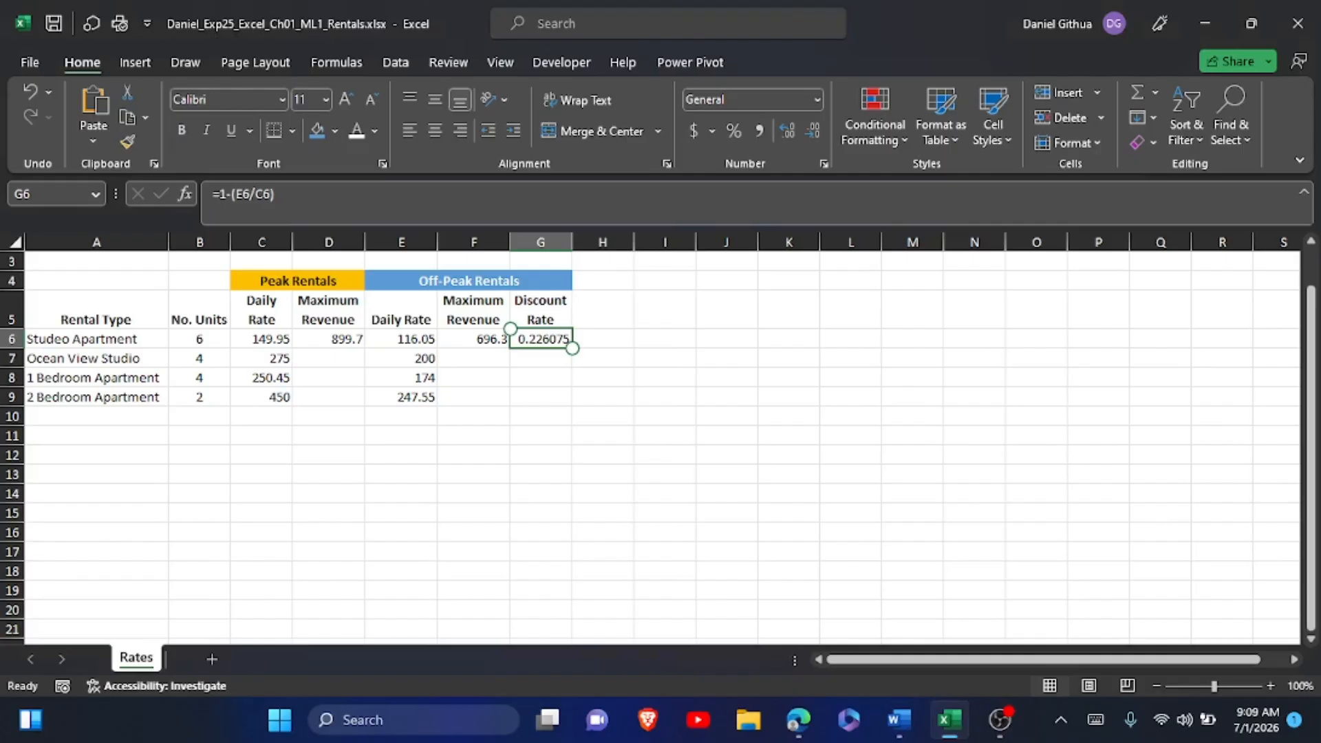
key("alt+Tab")
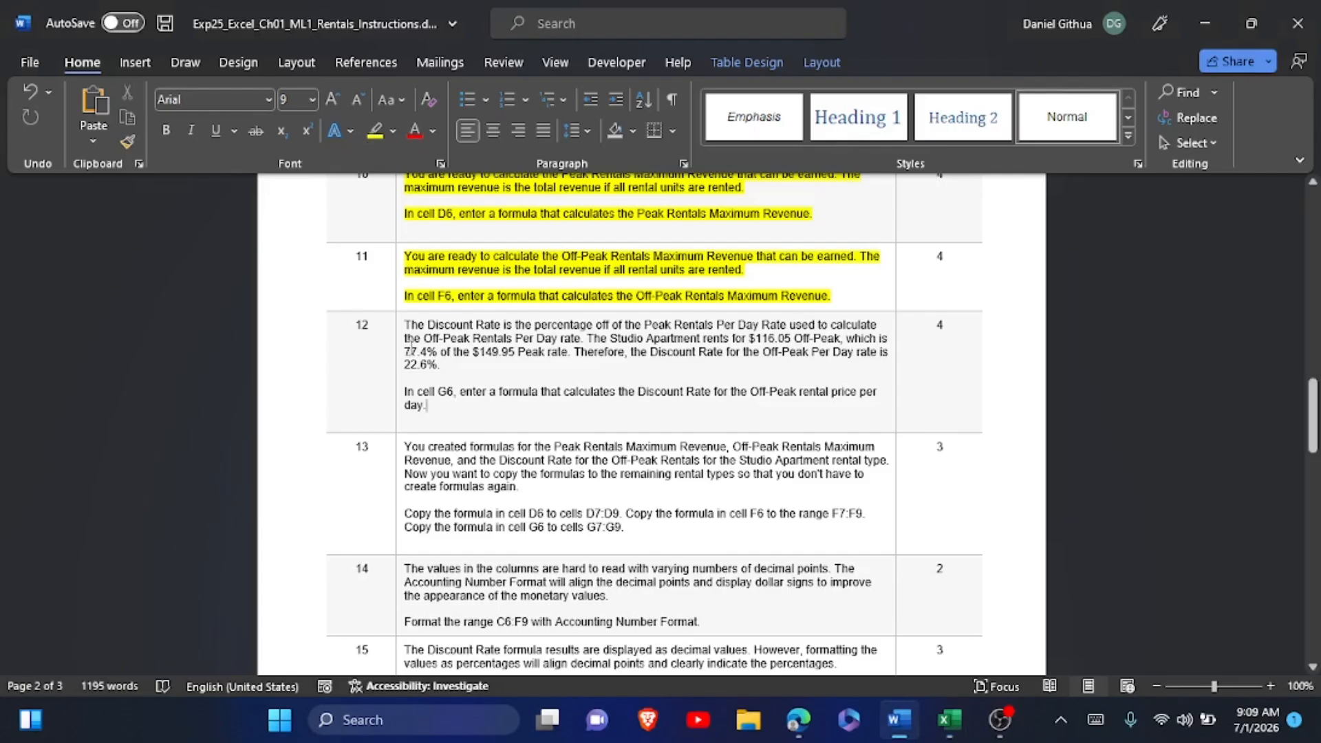
left_click_drag(406, 324, 433, 408)
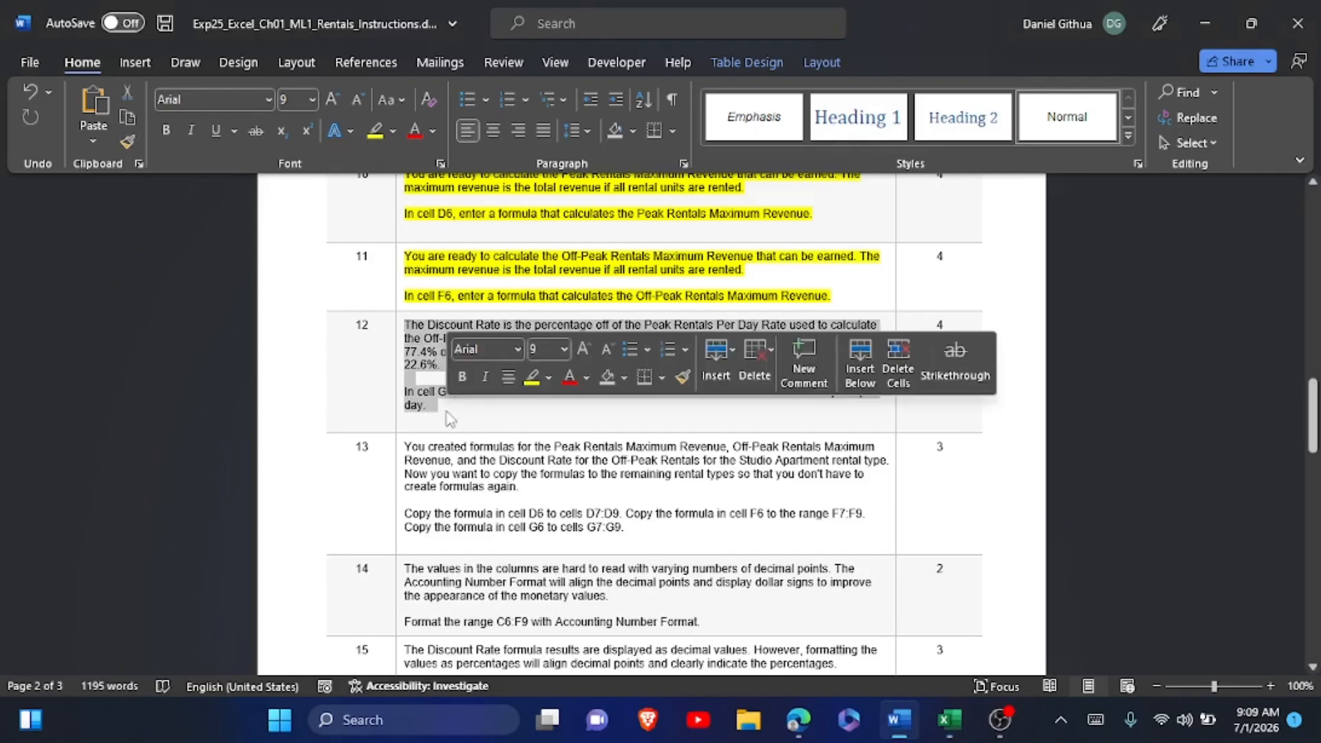
left_click(532, 377)
left_click(512, 418)
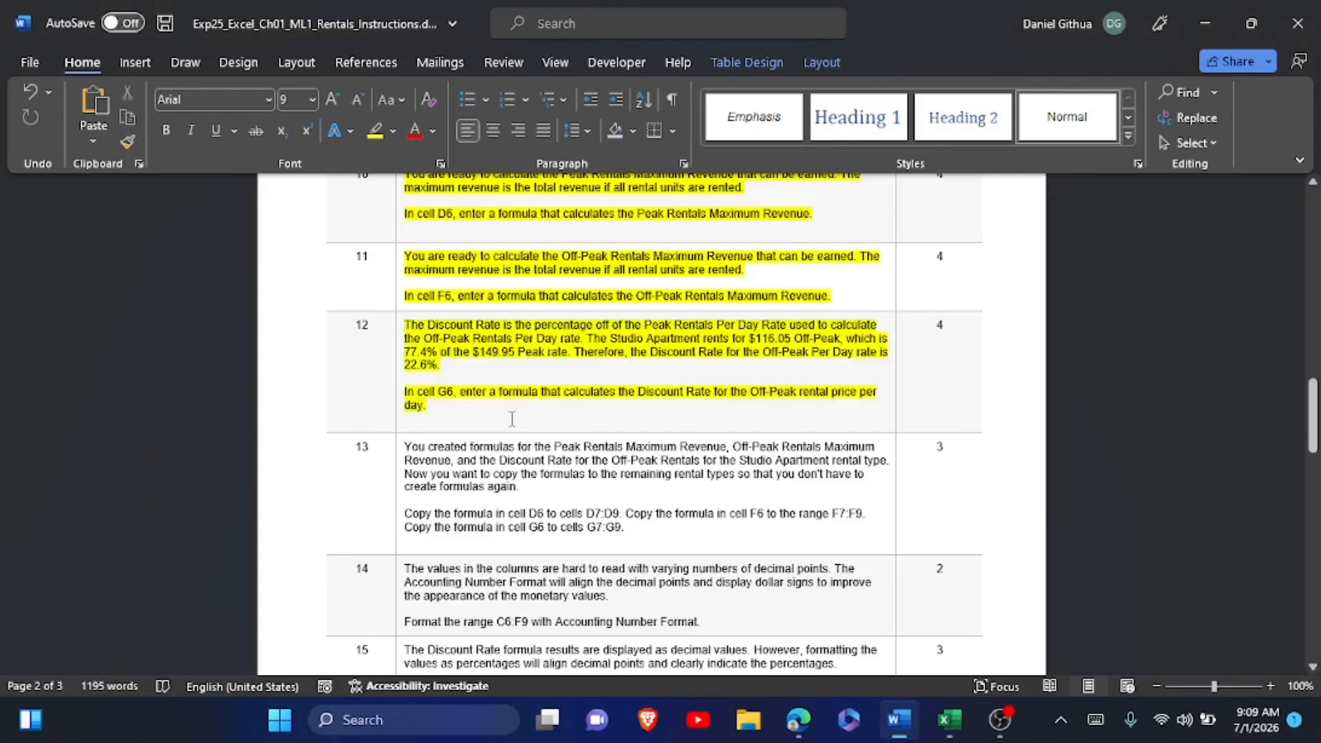
Switch to Excel to review the cell references in the G6 formula, and read instruction step 13 in Word.
key("alt+Tab")
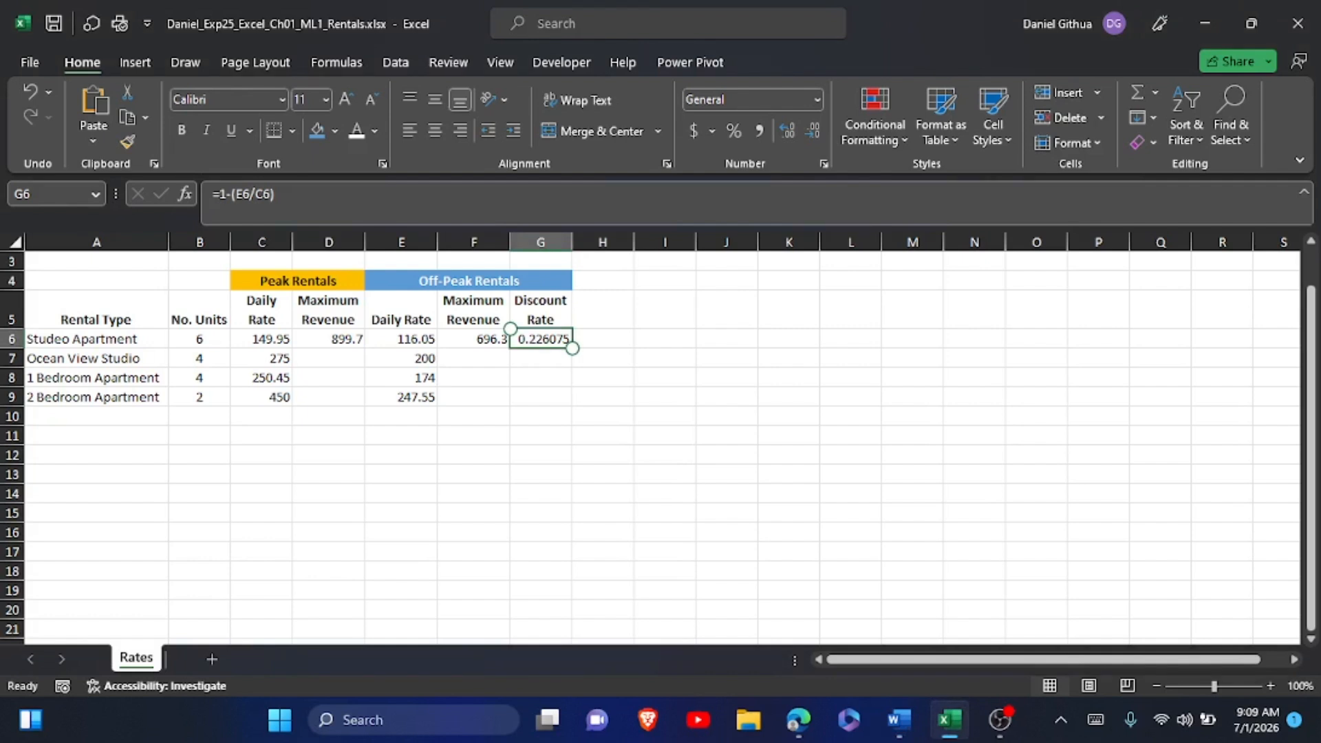
left_click(262, 193)
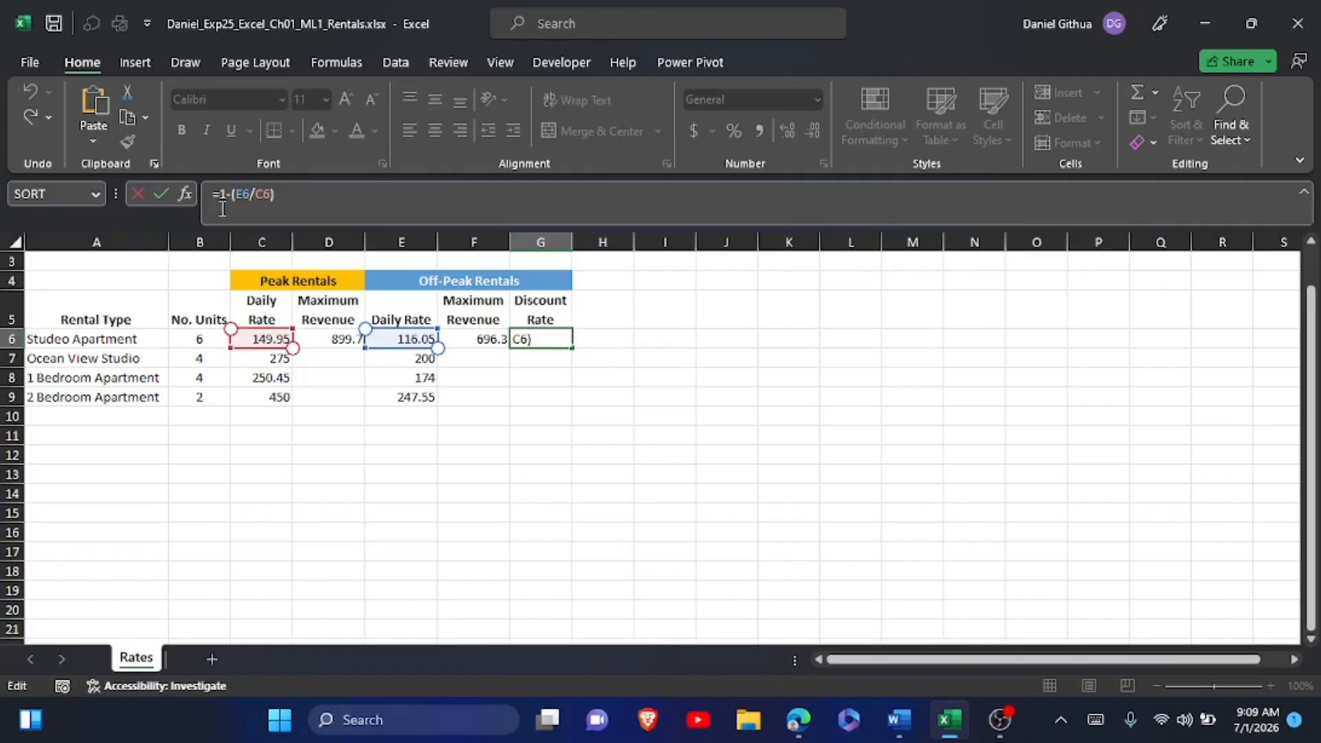
left_click(163, 192)
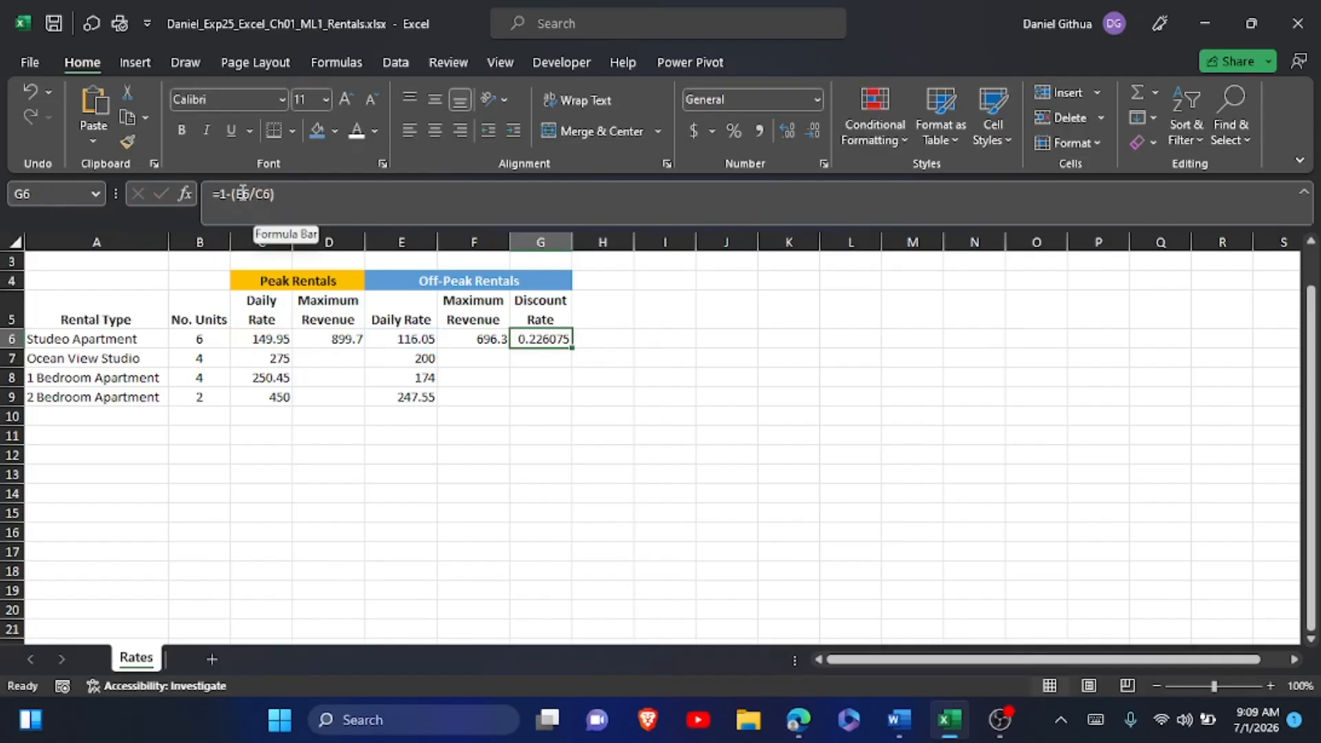
left_click(899, 720)
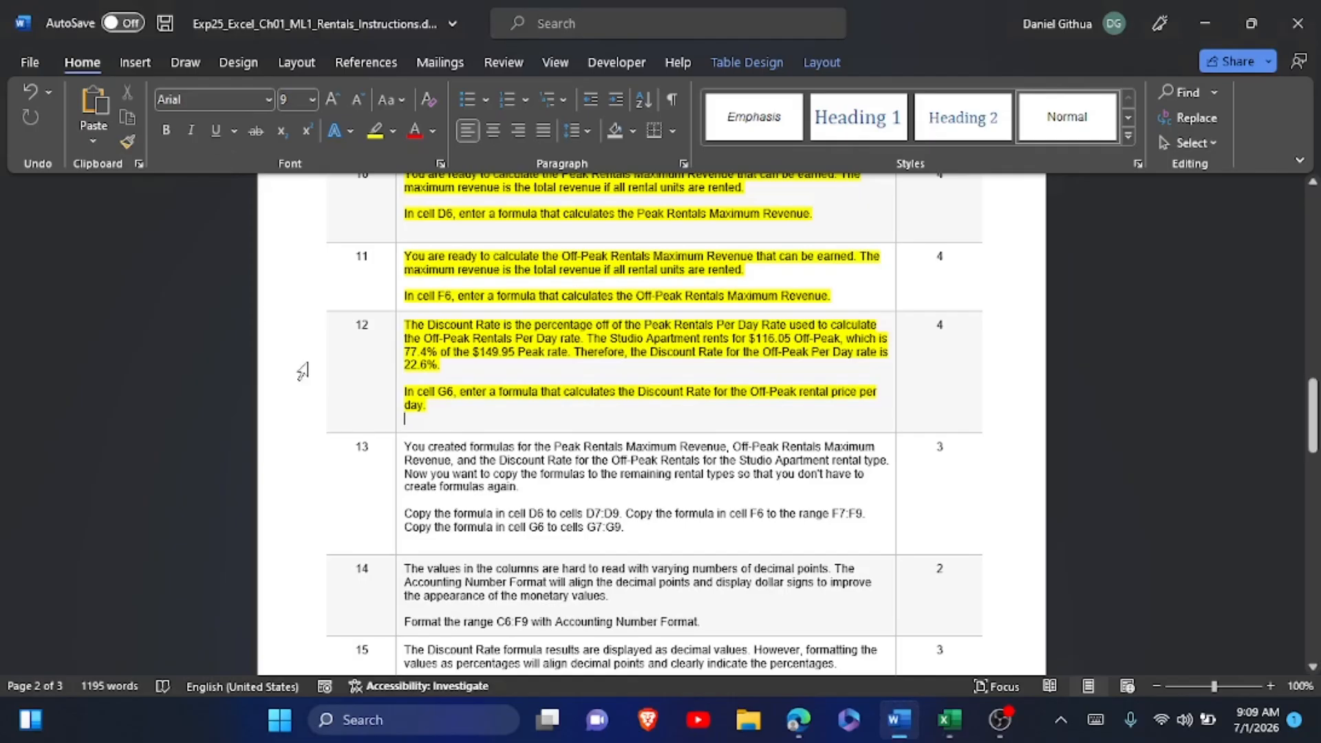
scroll(385, 375, "down", 3)
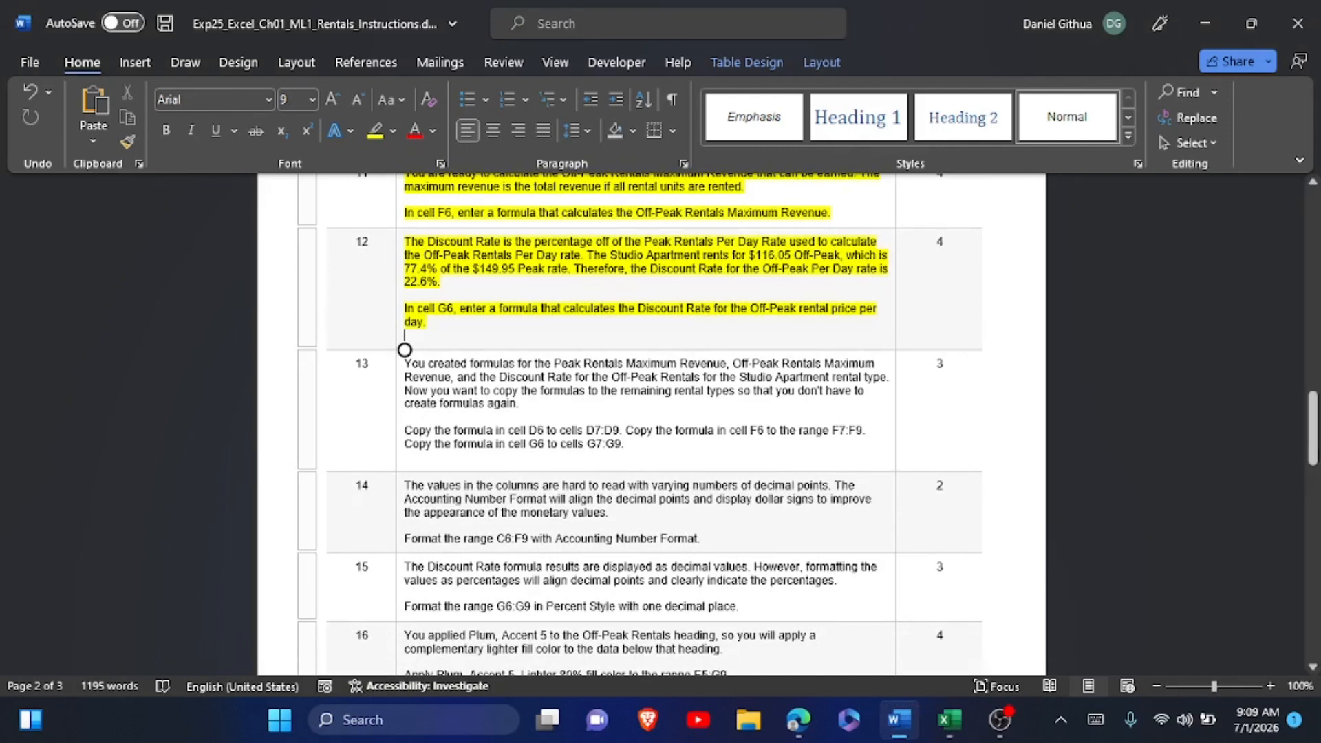
Switch to Excel, copy the formulas in D6, F6 and G6 down through row 9, and check the copied row 9 formulas.
key("alt+Tab")
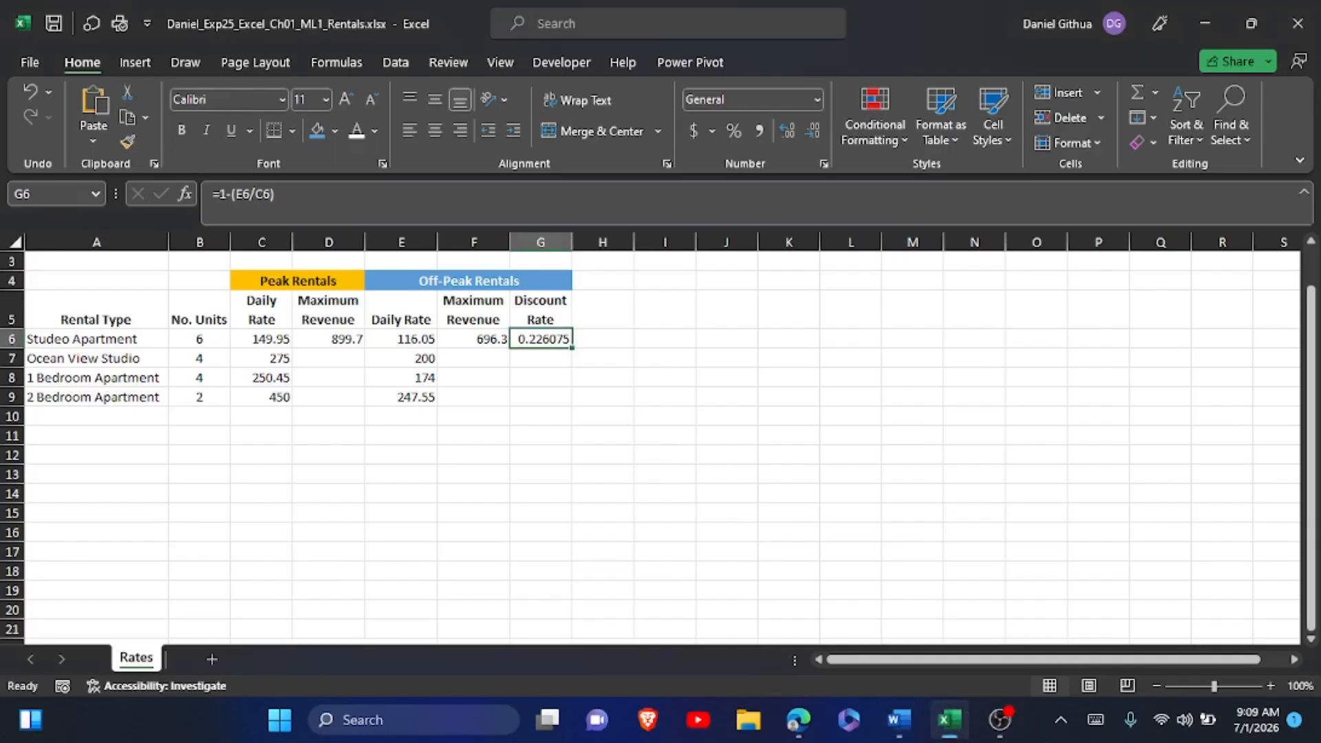
left_click(333, 341)
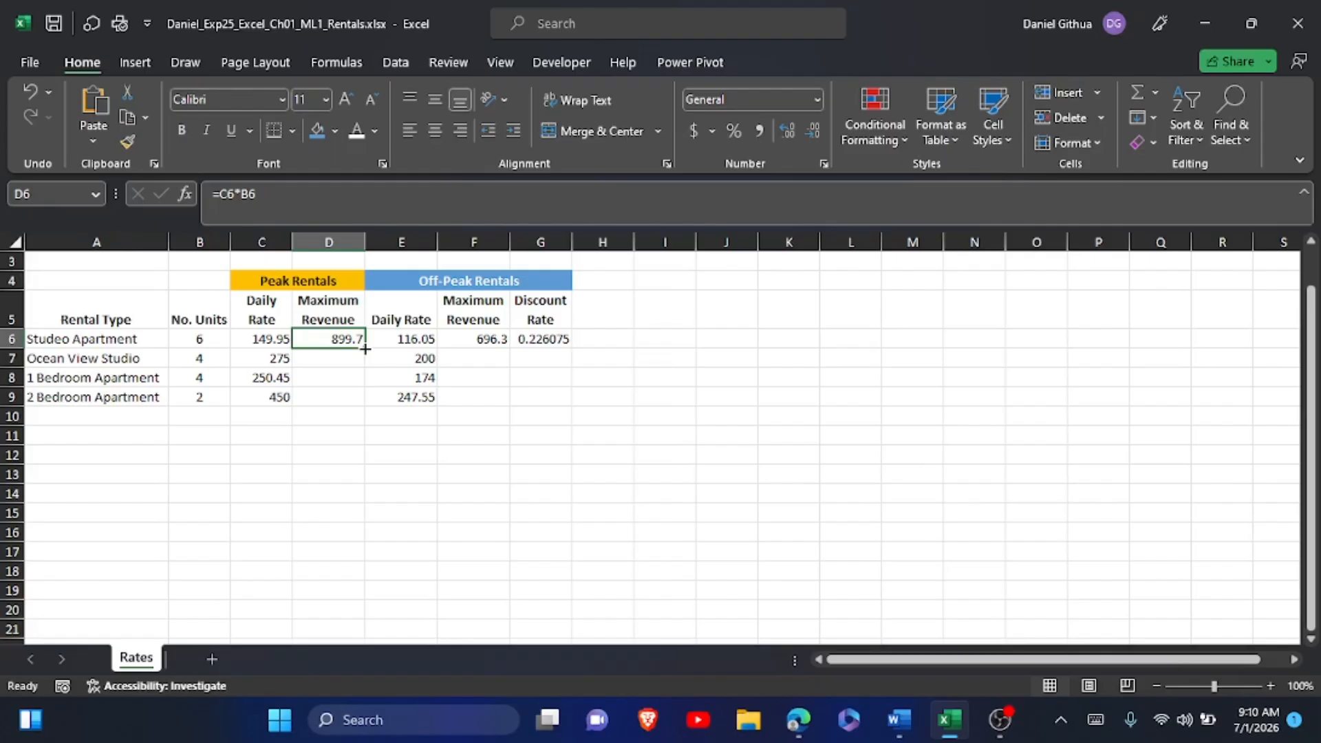
left_click_drag(365, 349, 363, 401)
left_click(490, 339)
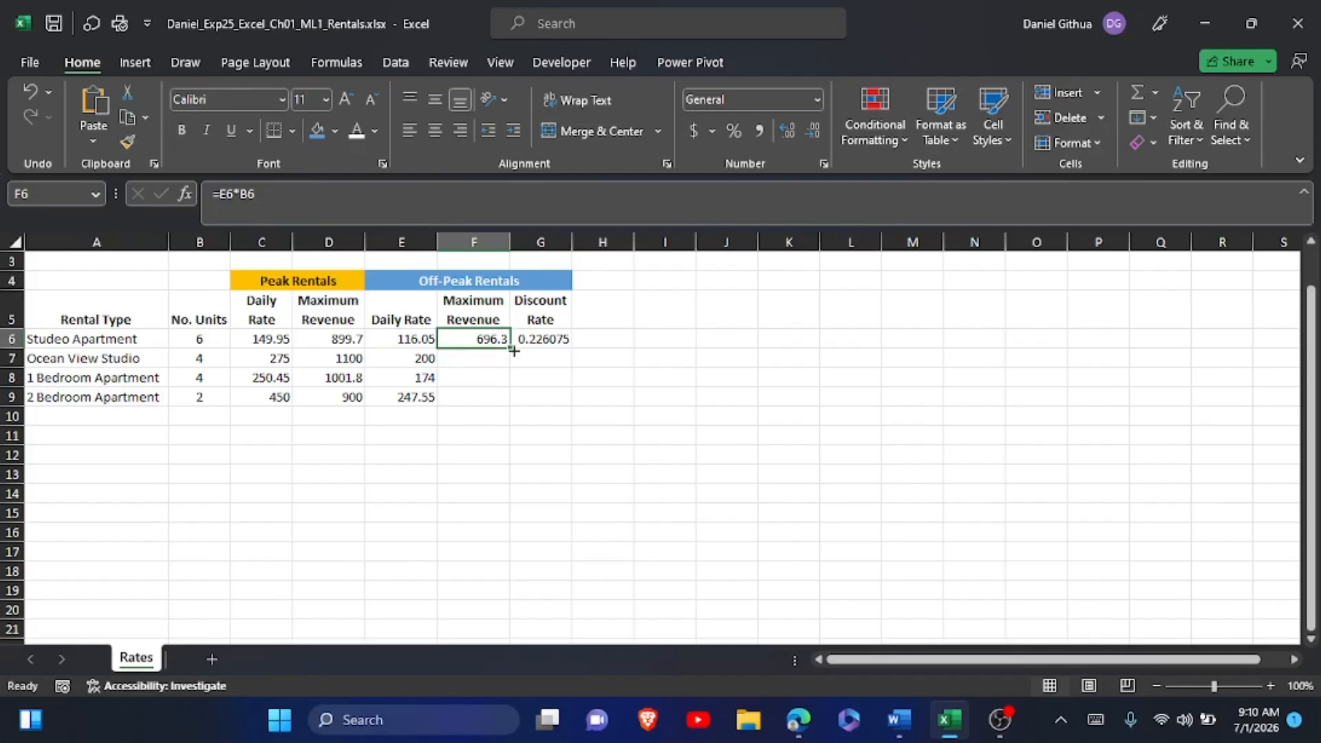
left_click_drag(514, 351, 506, 408)
left_click(562, 335)
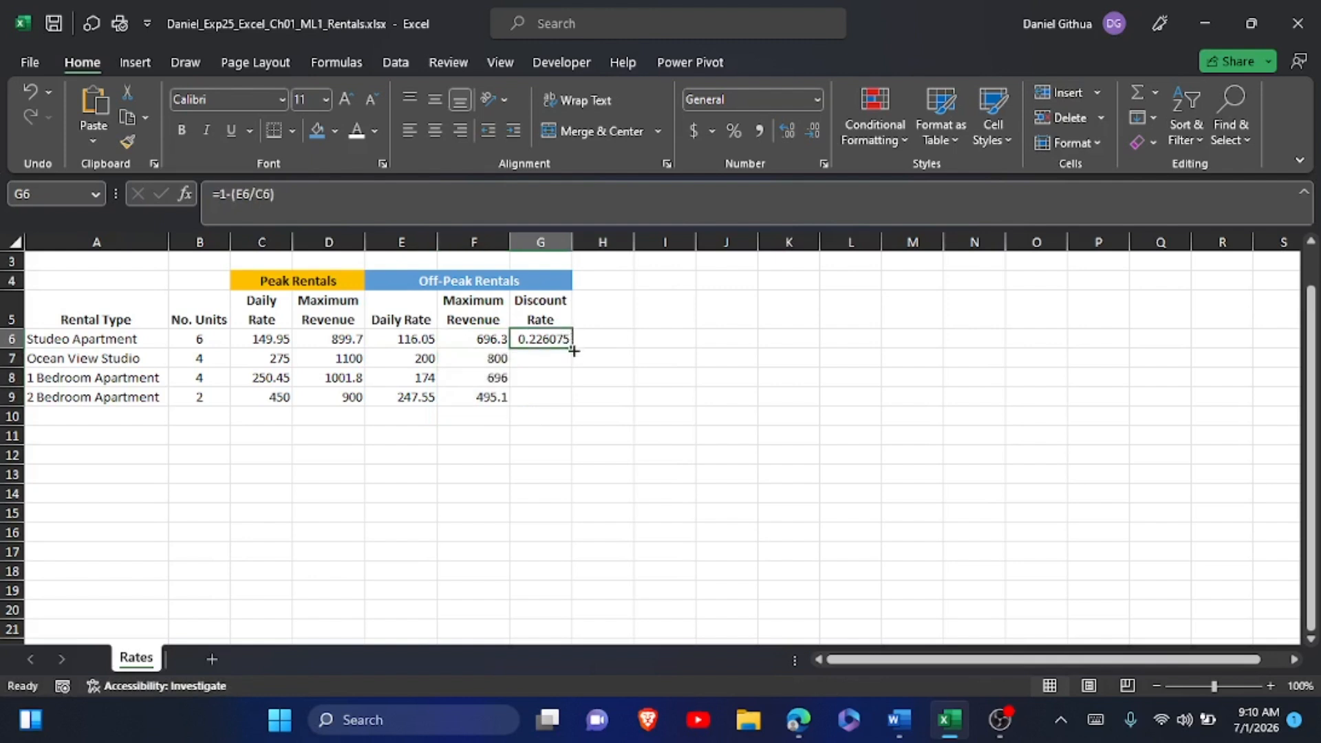
left_click_drag(574, 351, 571, 407)
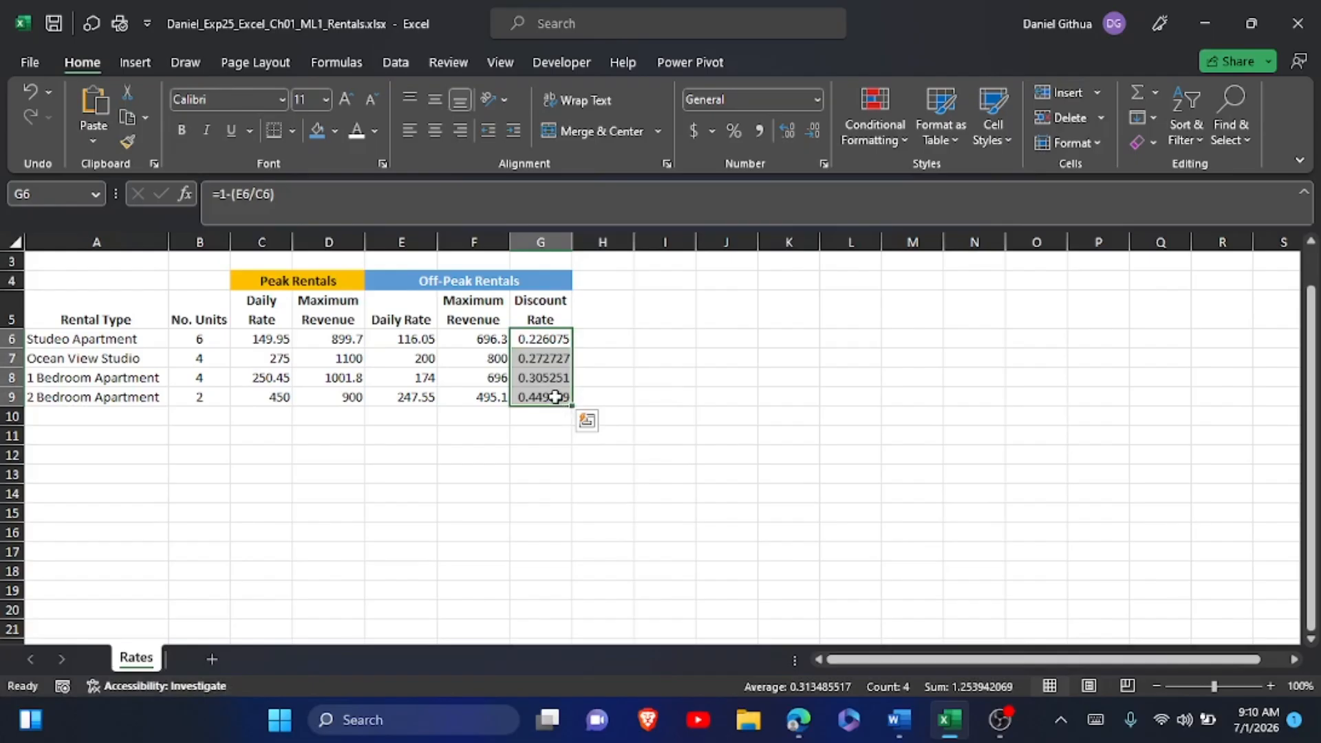
left_click(551, 397)
left_click(468, 395)
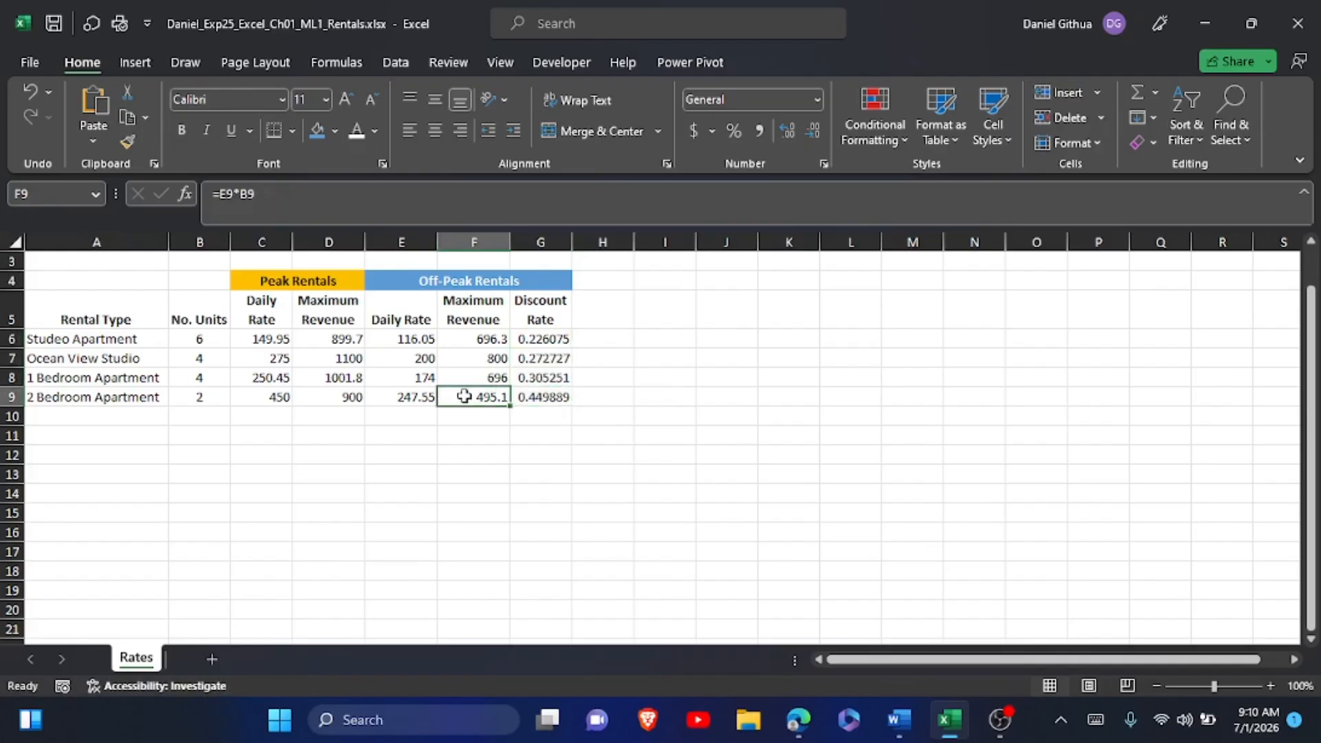
left_click(419, 397)
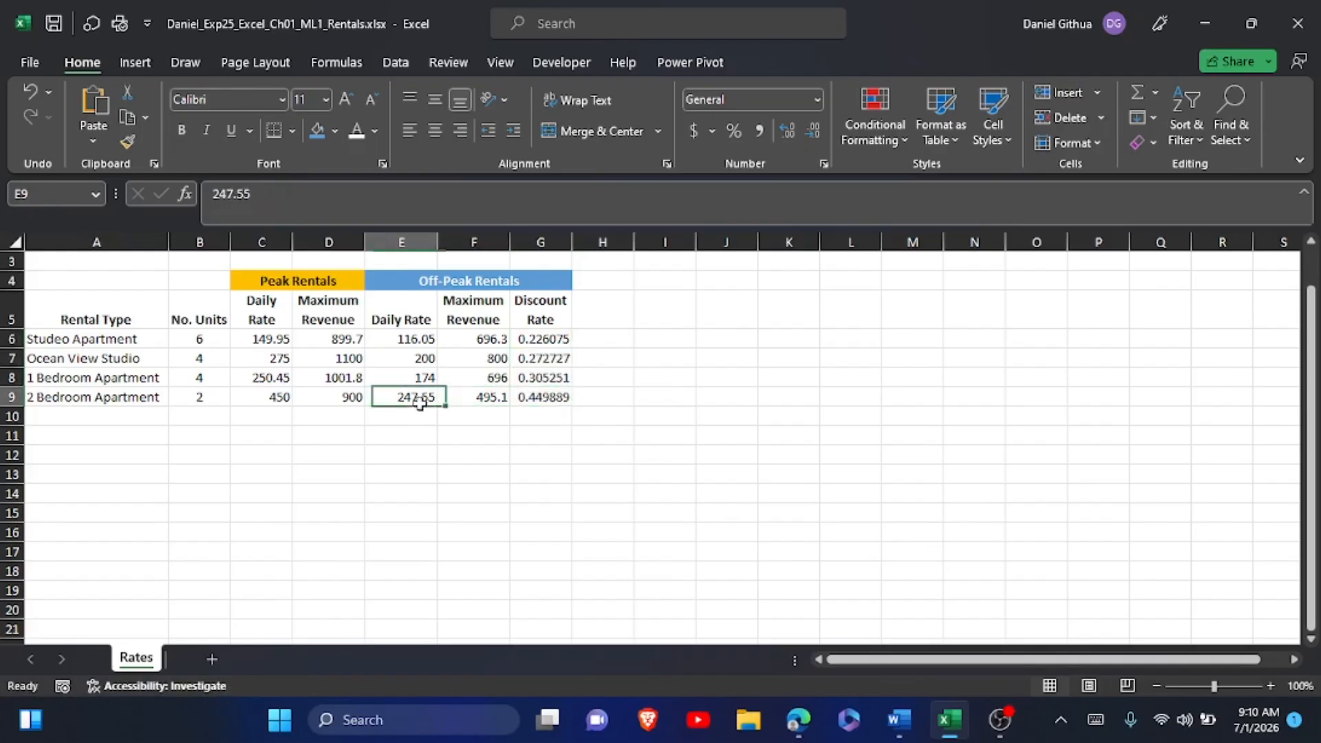
left_click(313, 405)
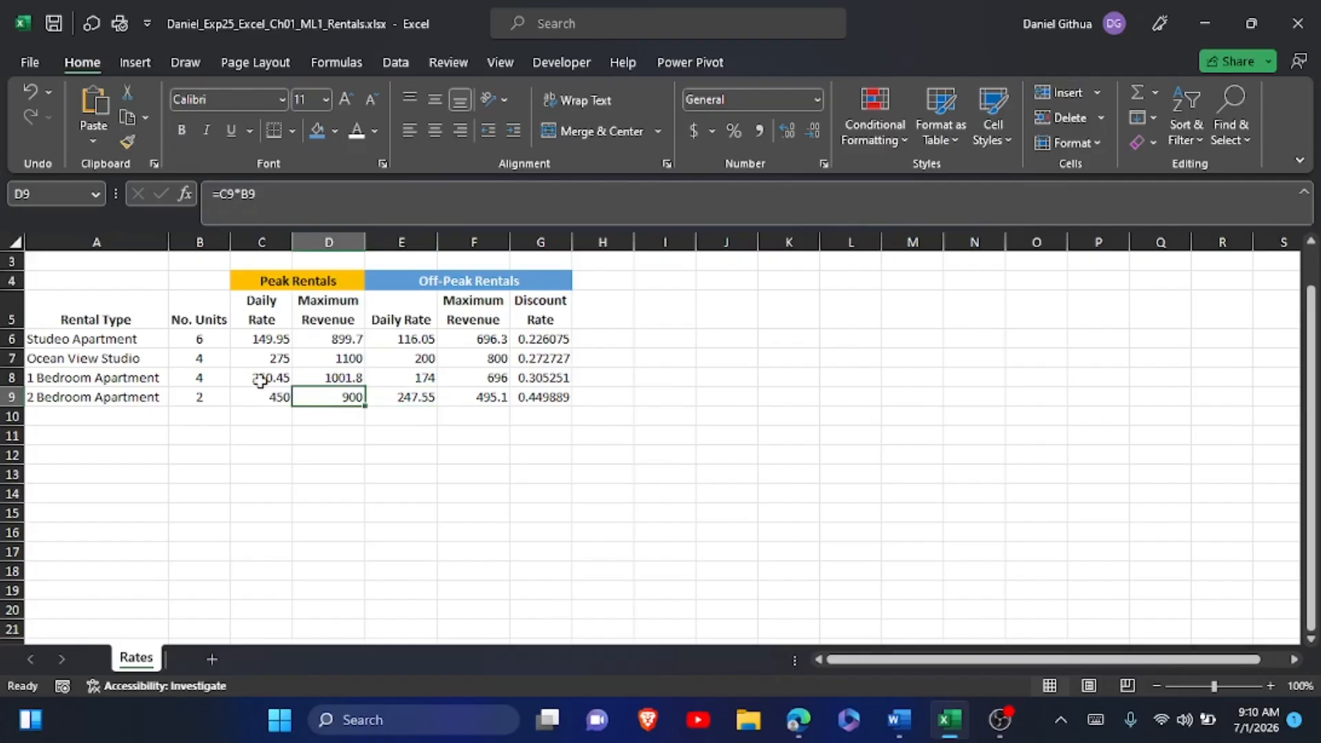
Switch to the Word instructions and highlight the step 13 instruction text in yellow.
key("alt+Tab")
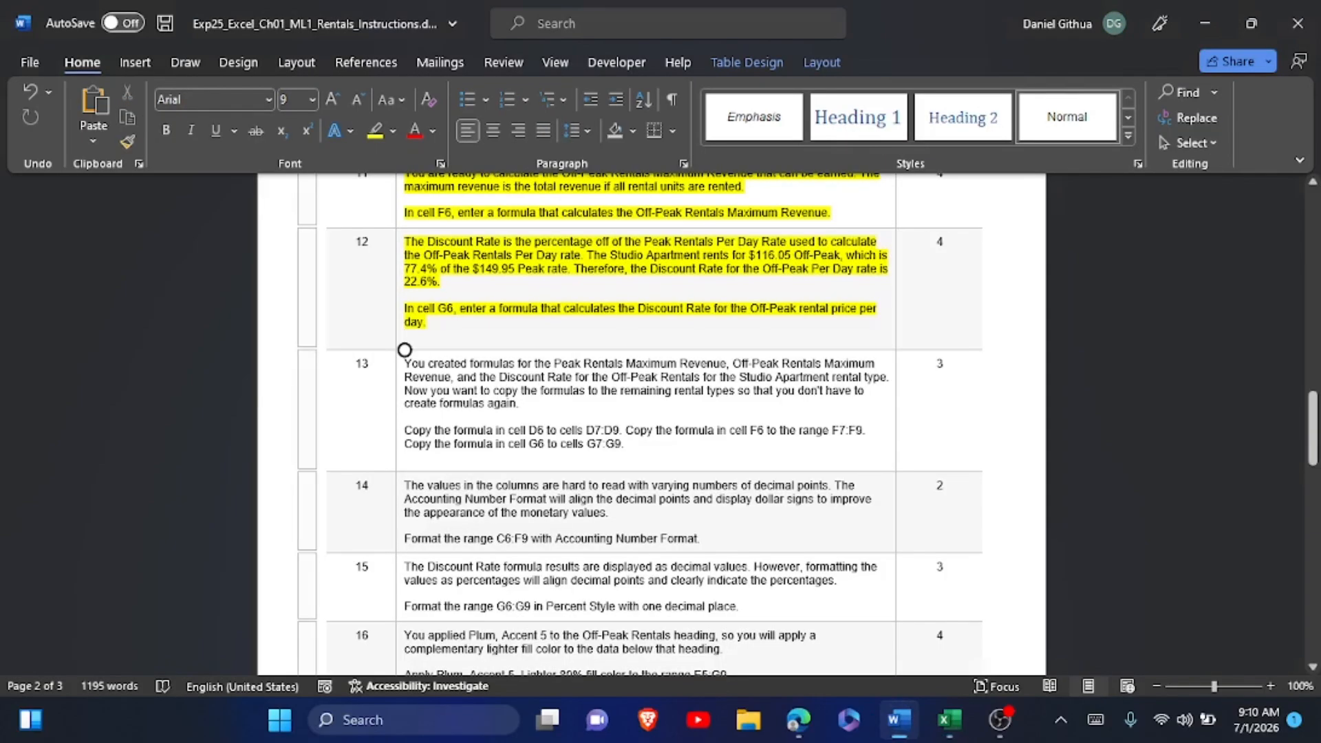
left_click_drag(405, 359, 632, 446)
left_click(712, 432)
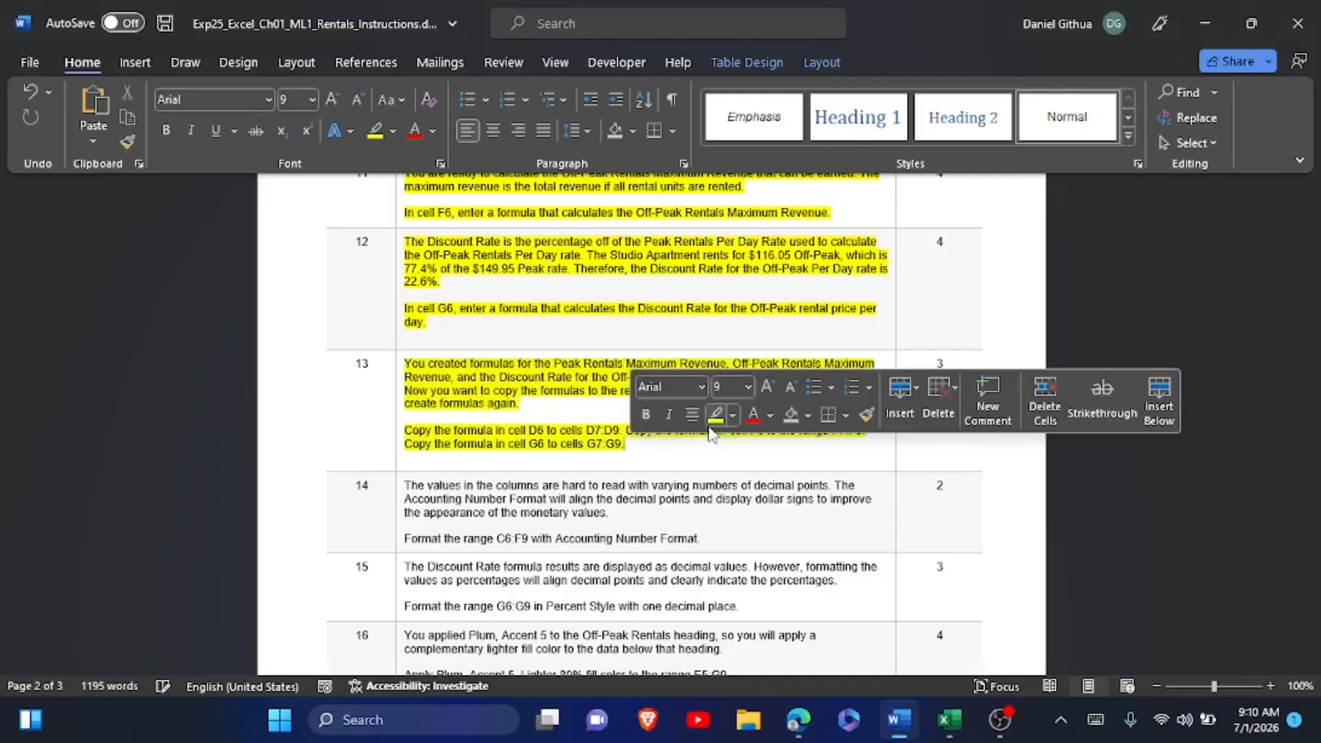
Read instruction step 14, switch to Excel and apply the Accounting number format to the range C6:F9.
scroll(713, 432, "down", 5)
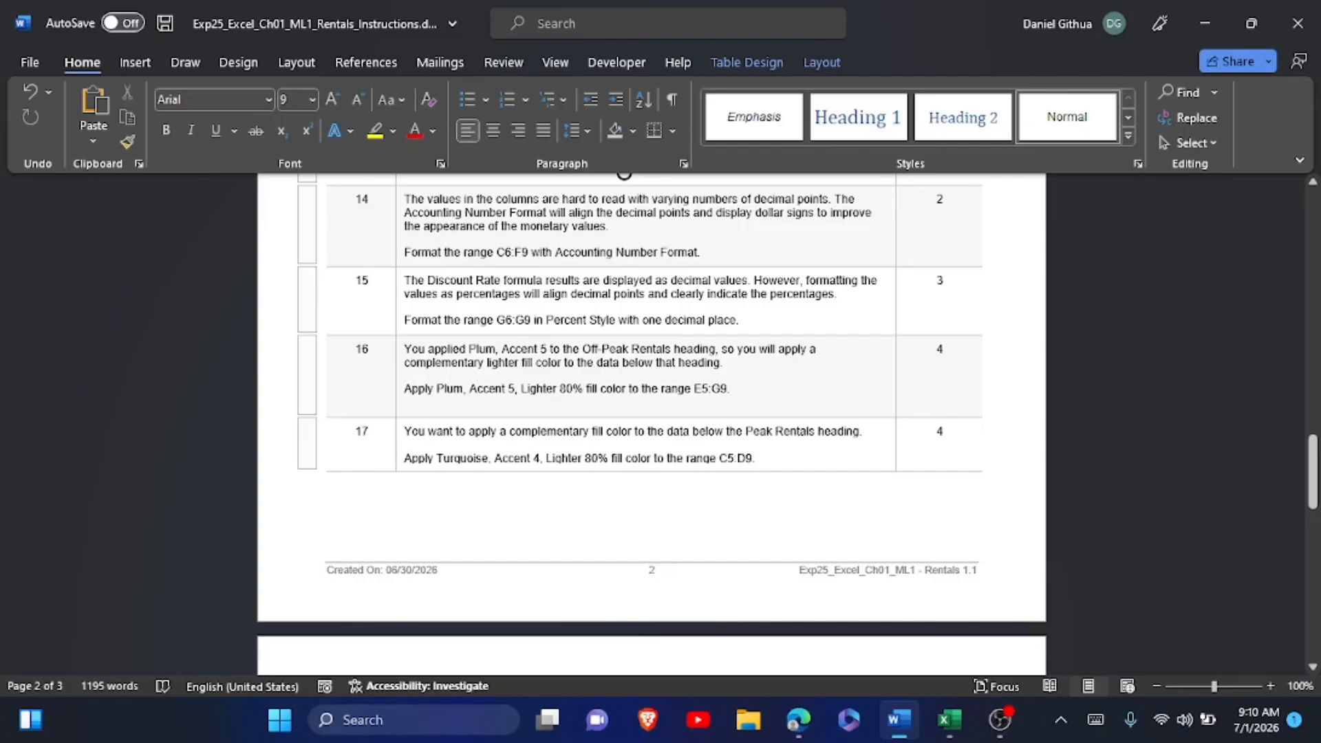
key("alt+Tab")
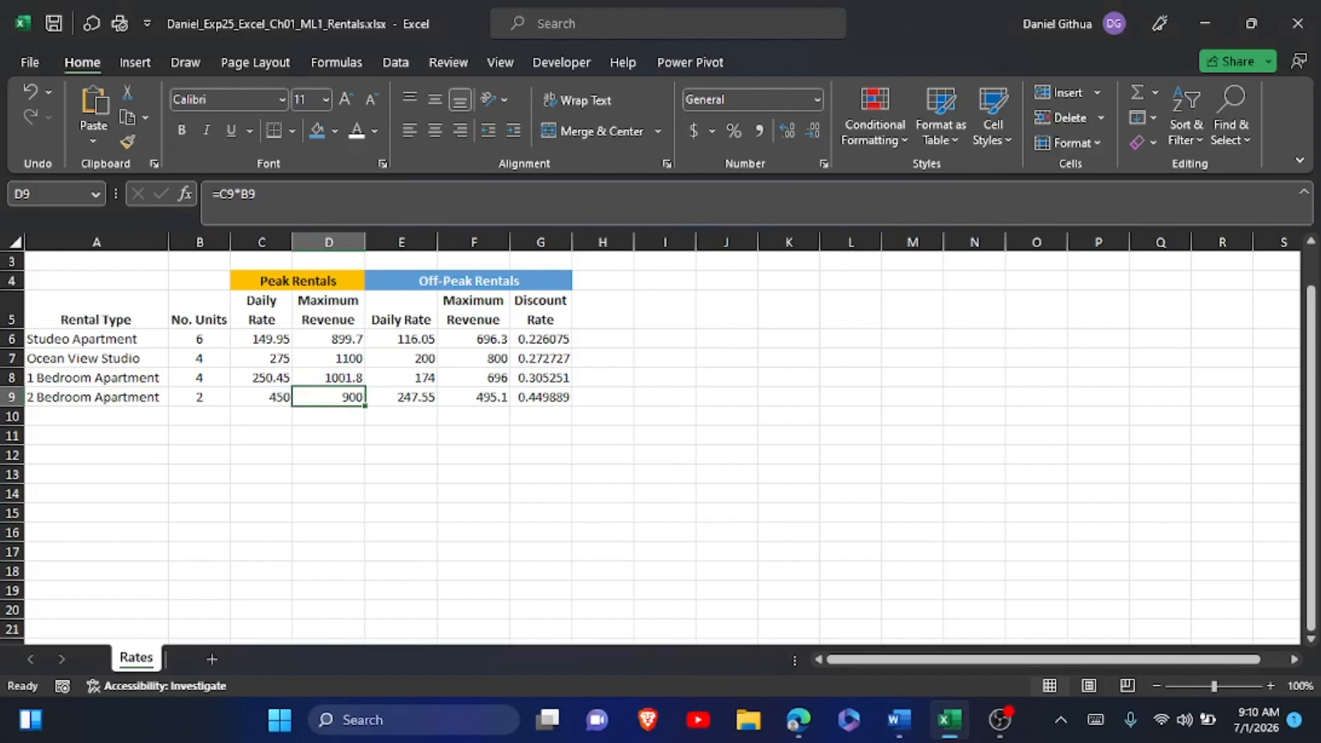
left_click(262, 339)
left_click_drag(262, 339, 475, 398)
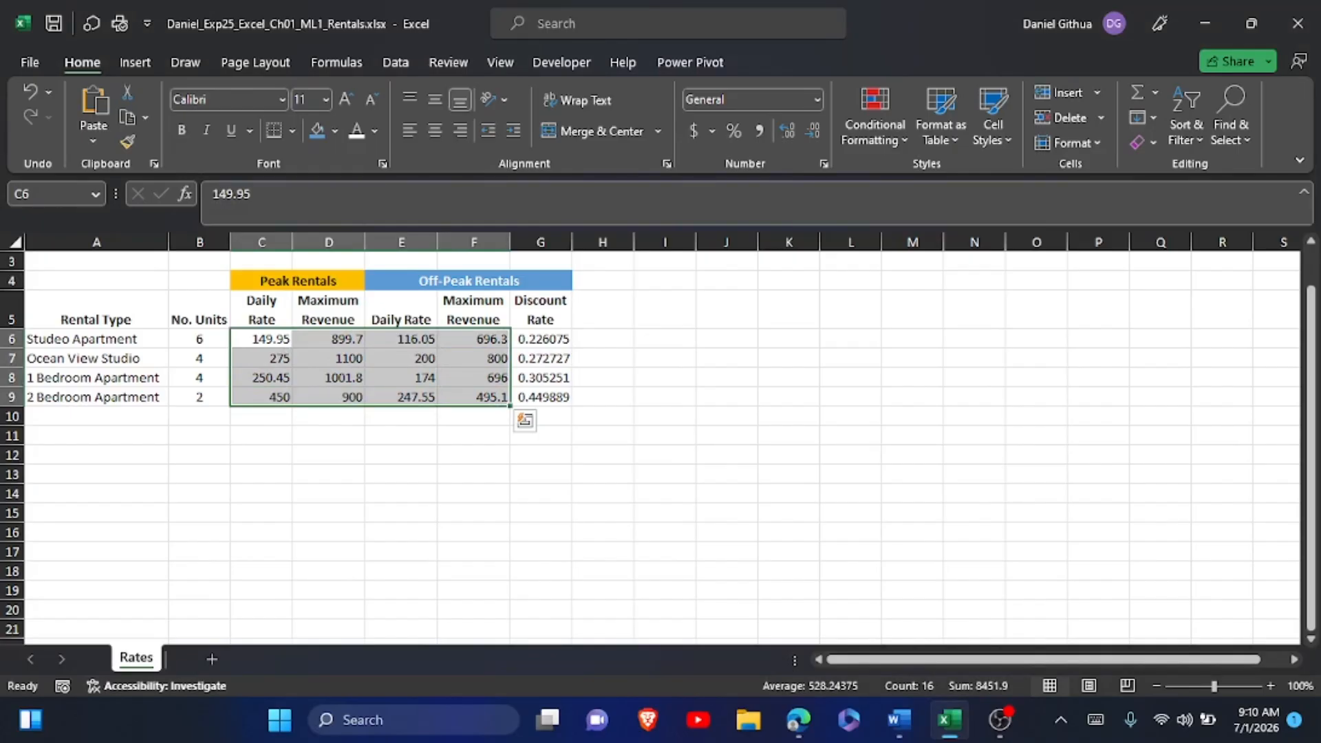
left_click(818, 100)
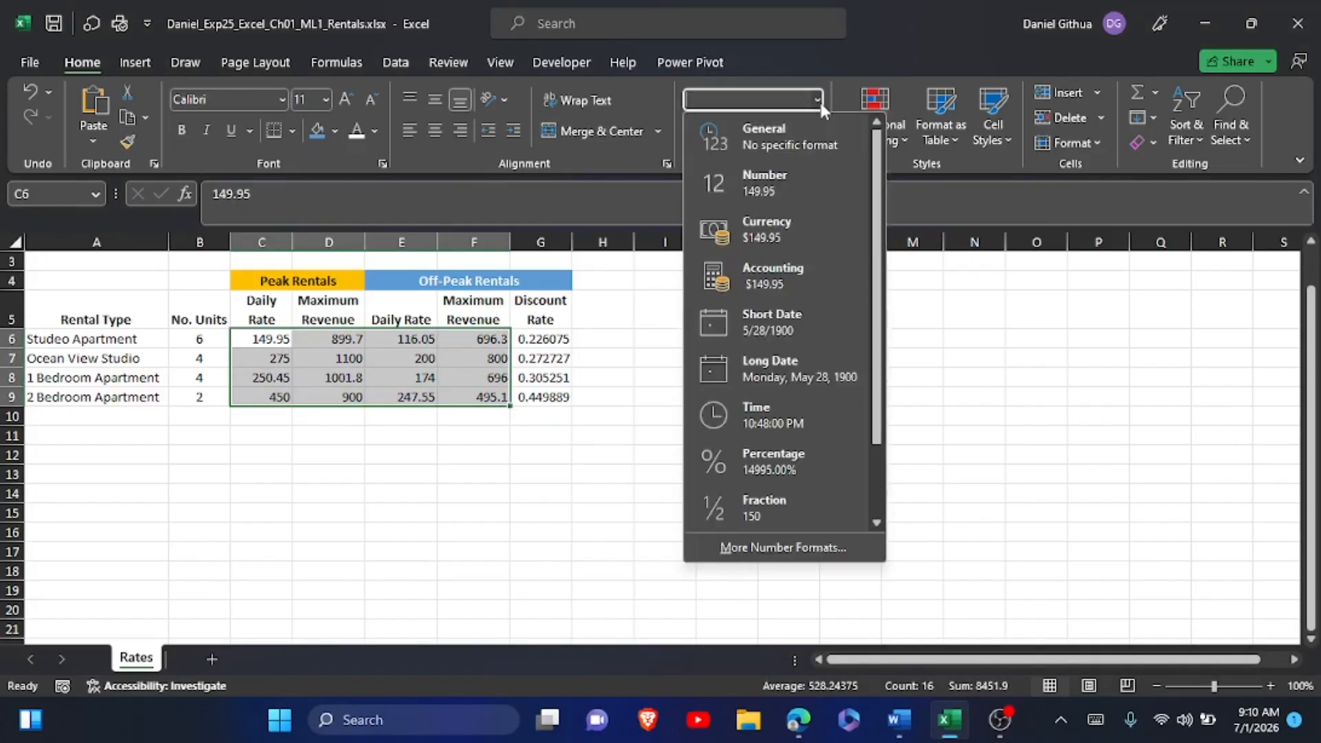
left_click(790, 272)
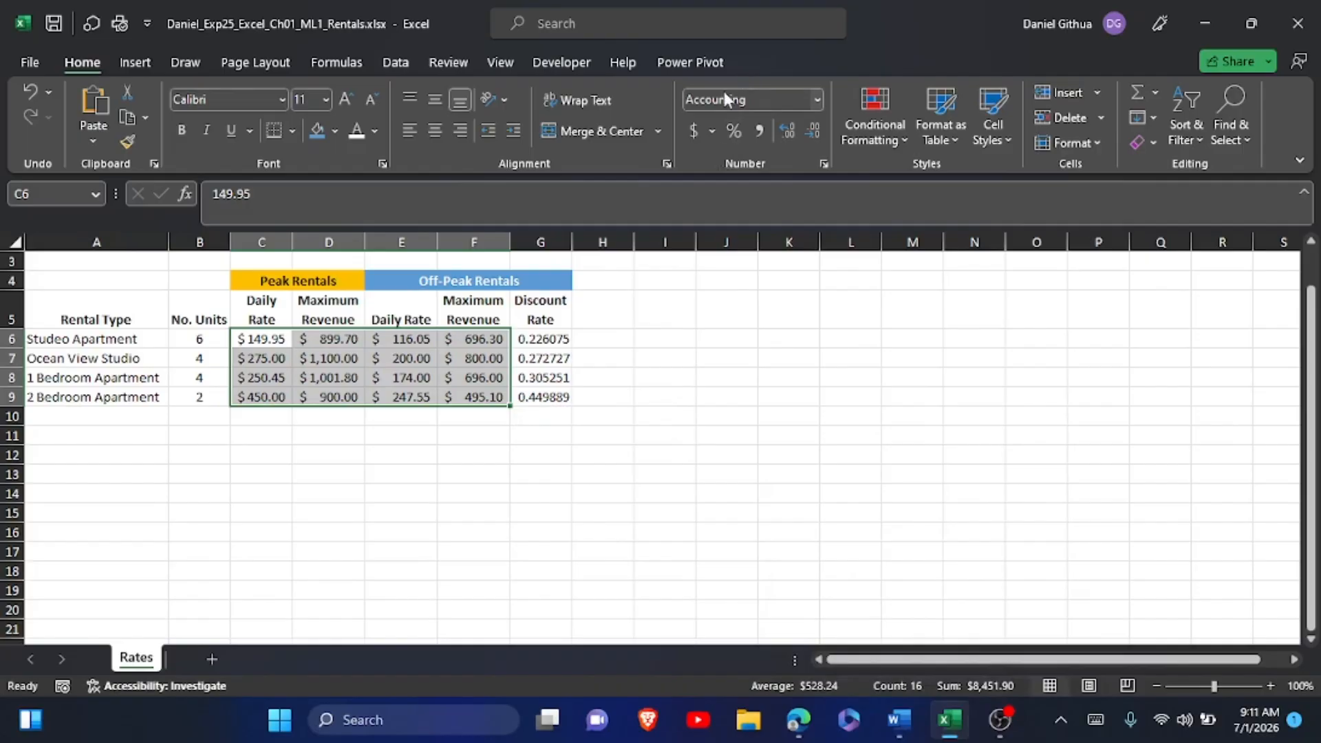
Switch to the Word instructions and highlight the step 14 instruction text in yellow.
left_click(901, 721)
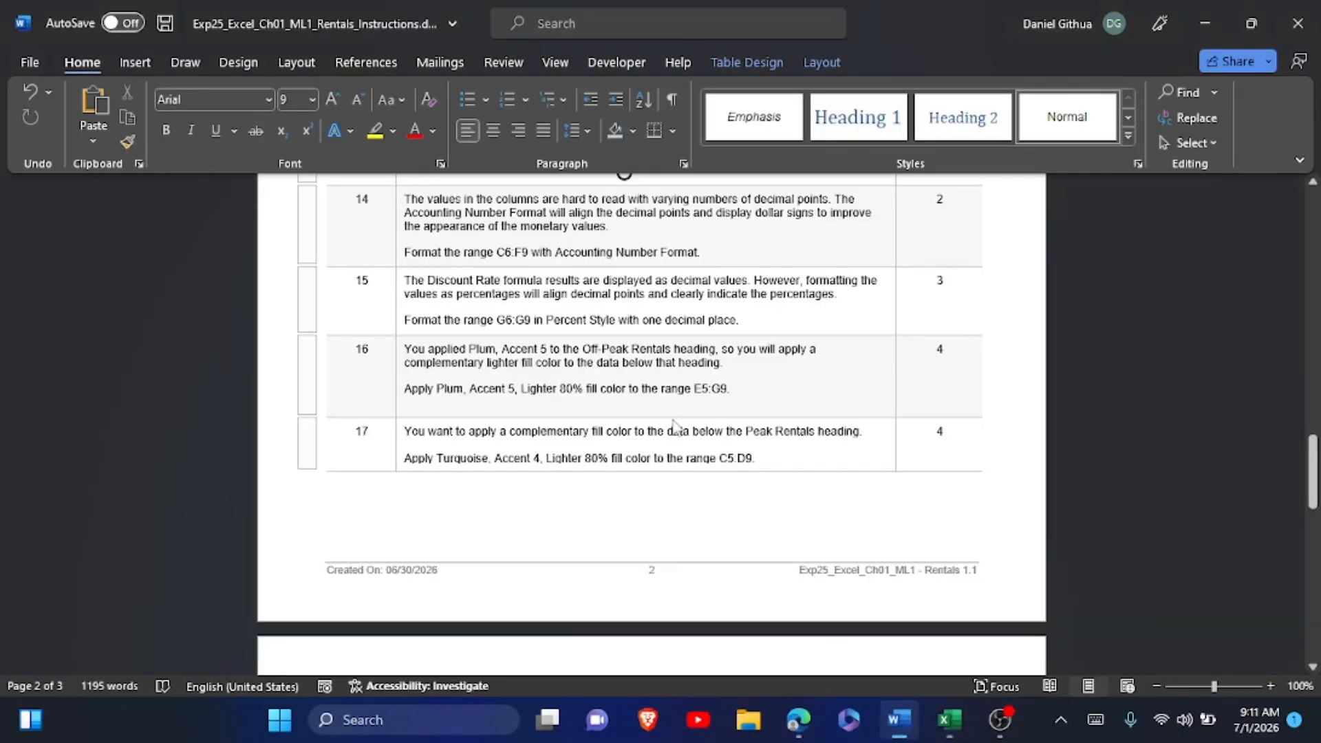
left_click(401, 237)
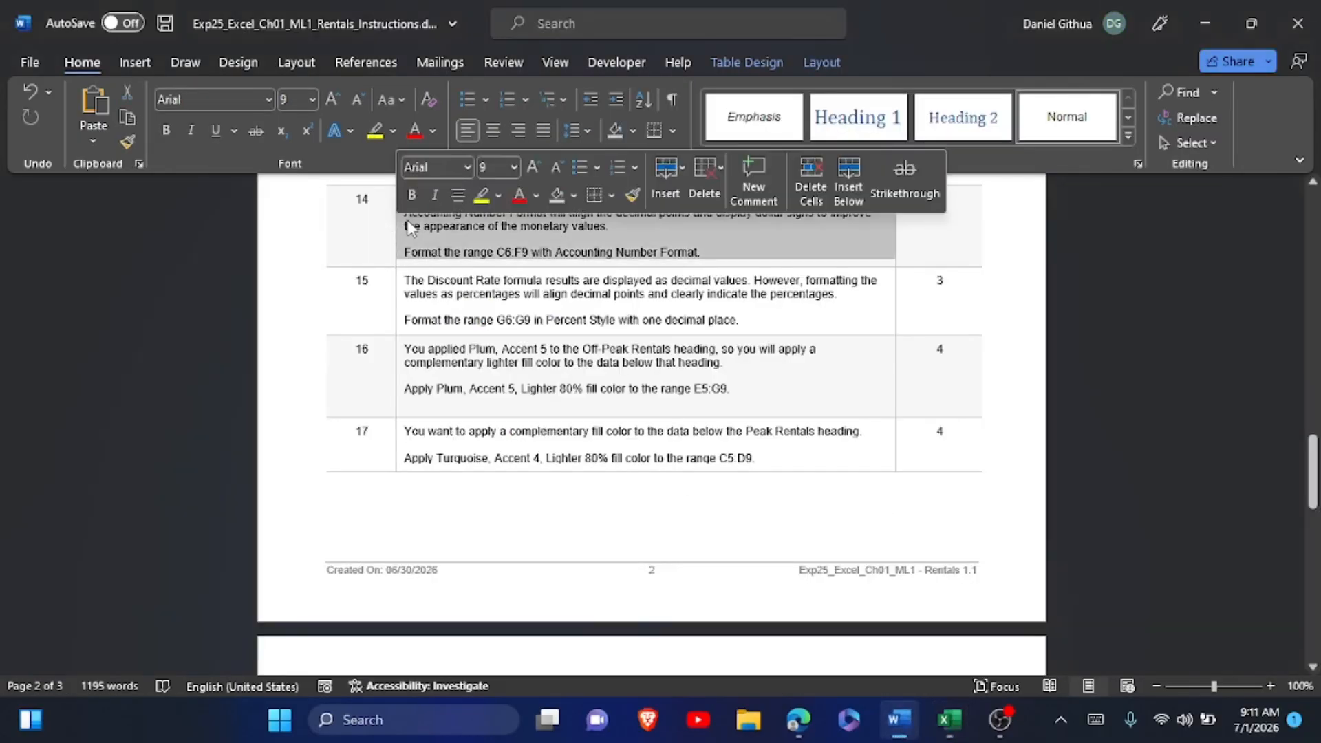
left_click(481, 196)
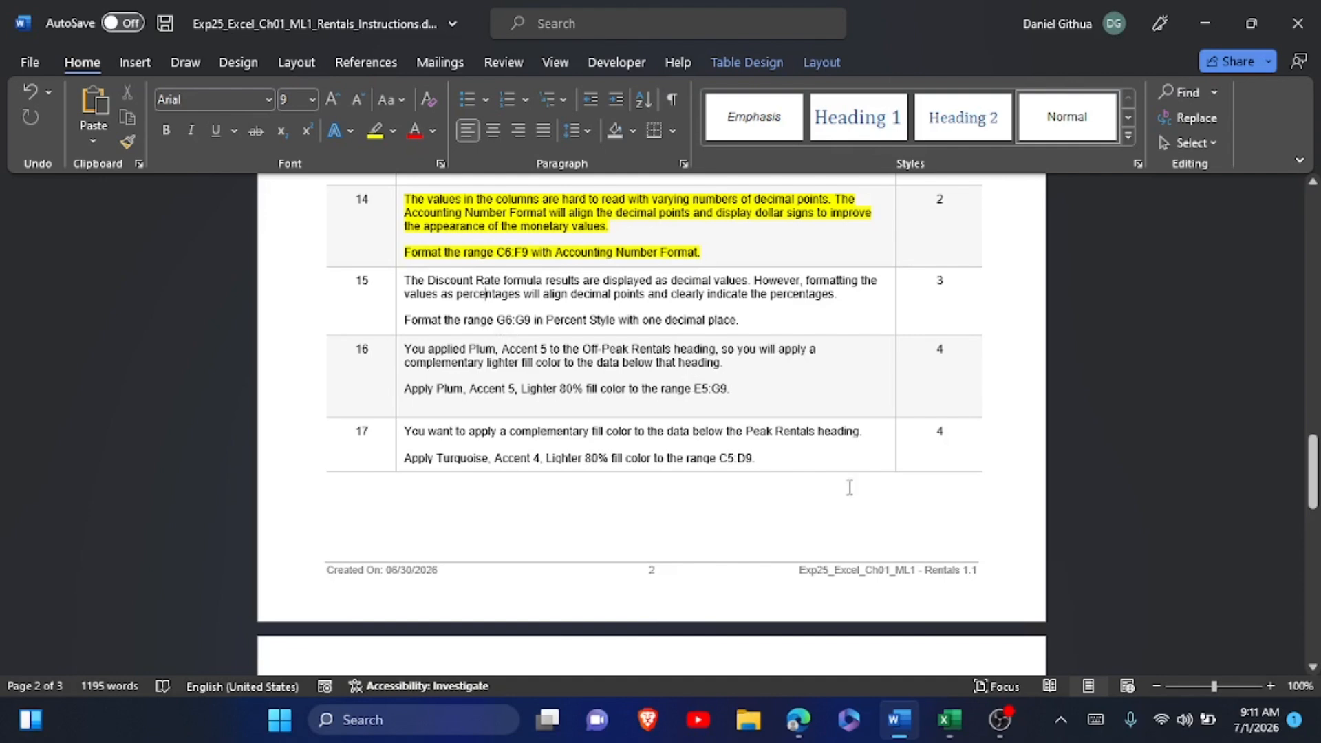
Switch to Excel and format the Discount Rate range G6:G9 in Percent Style with one decimal place.
left_click(960, 728)
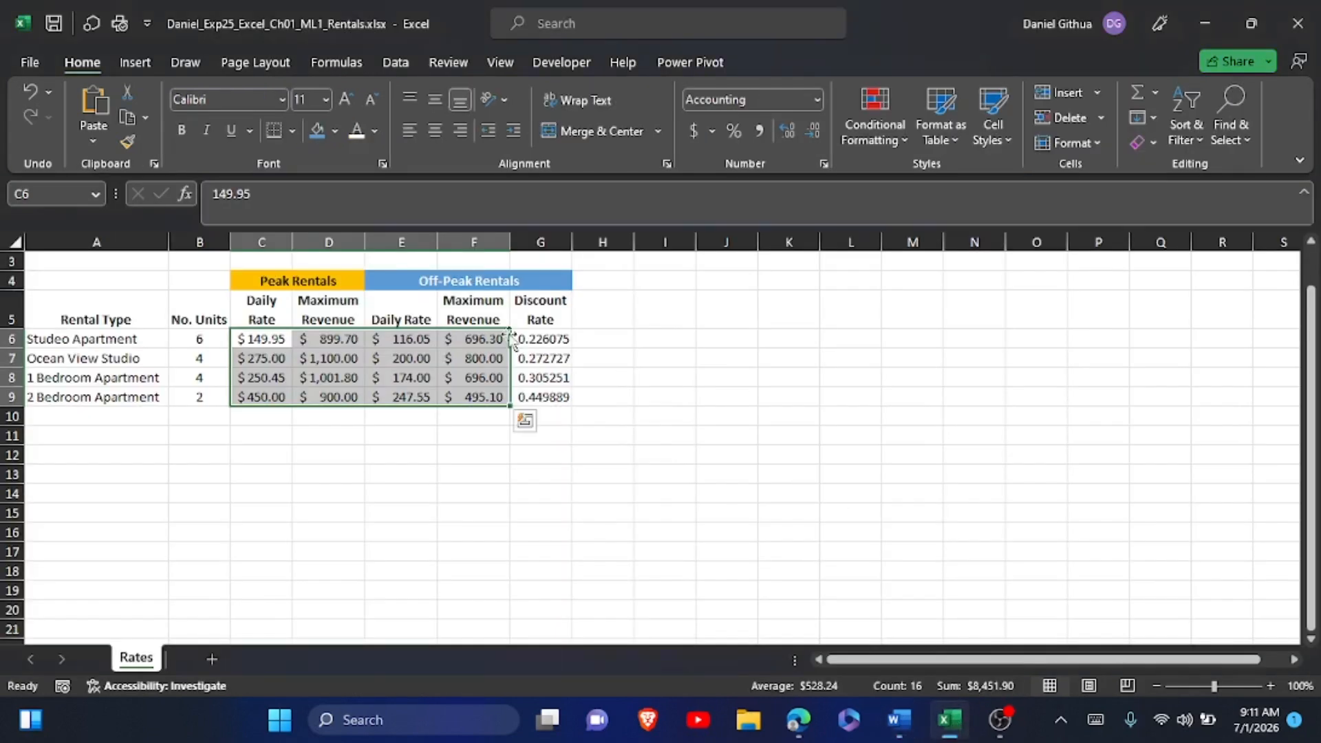
left_click_drag(531, 337, 536, 400)
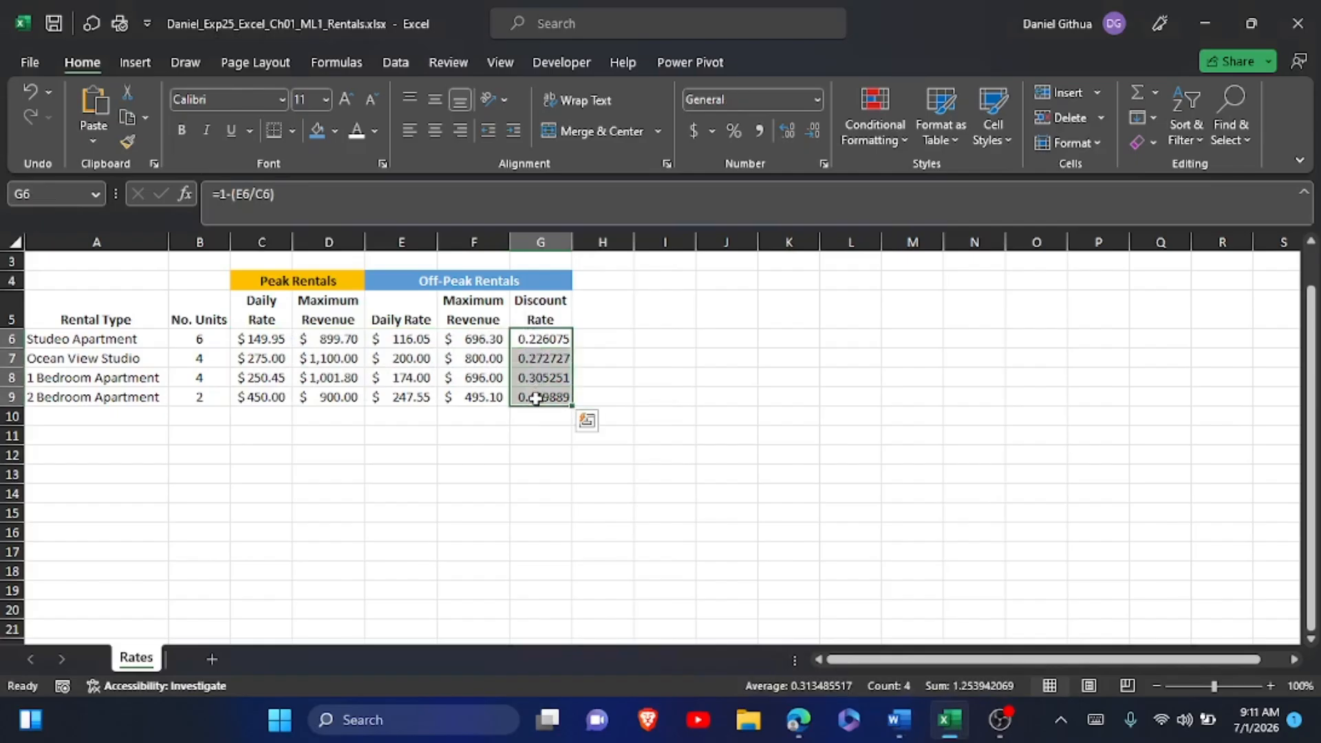
left_click(734, 126)
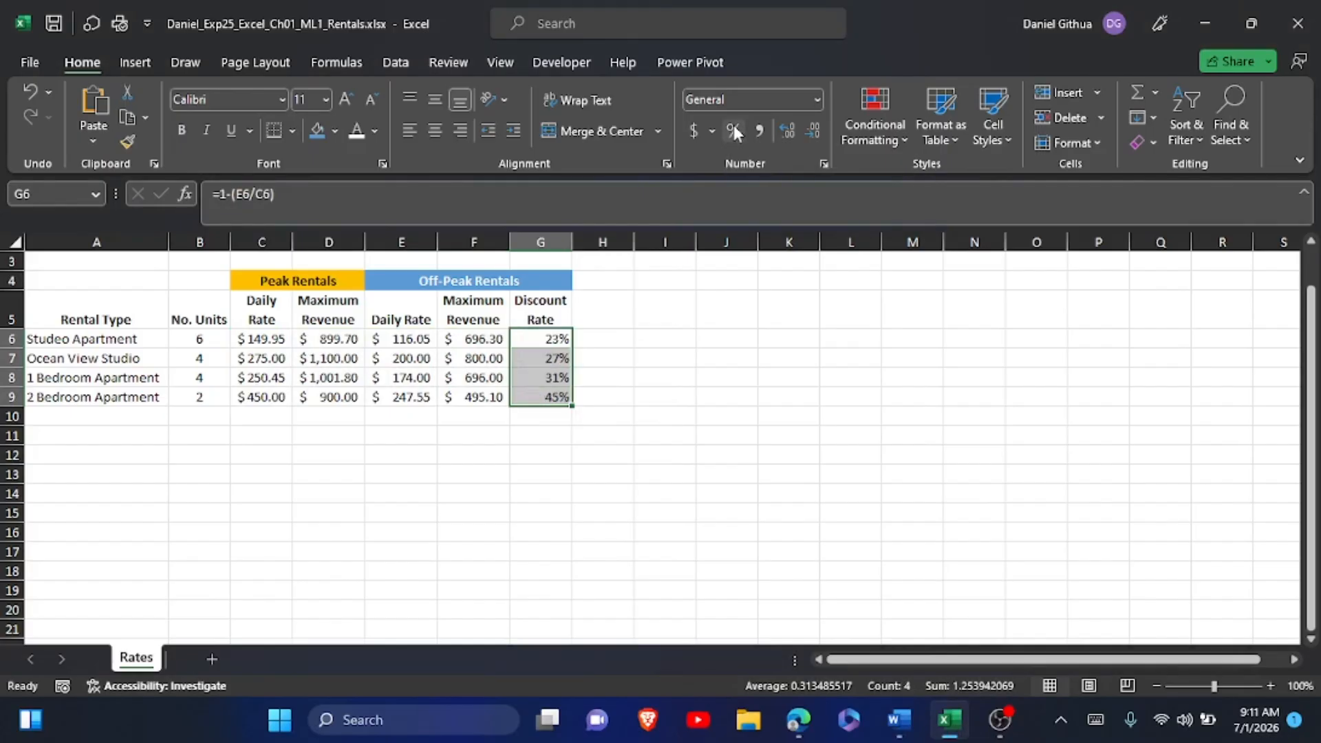
left_click(792, 129)
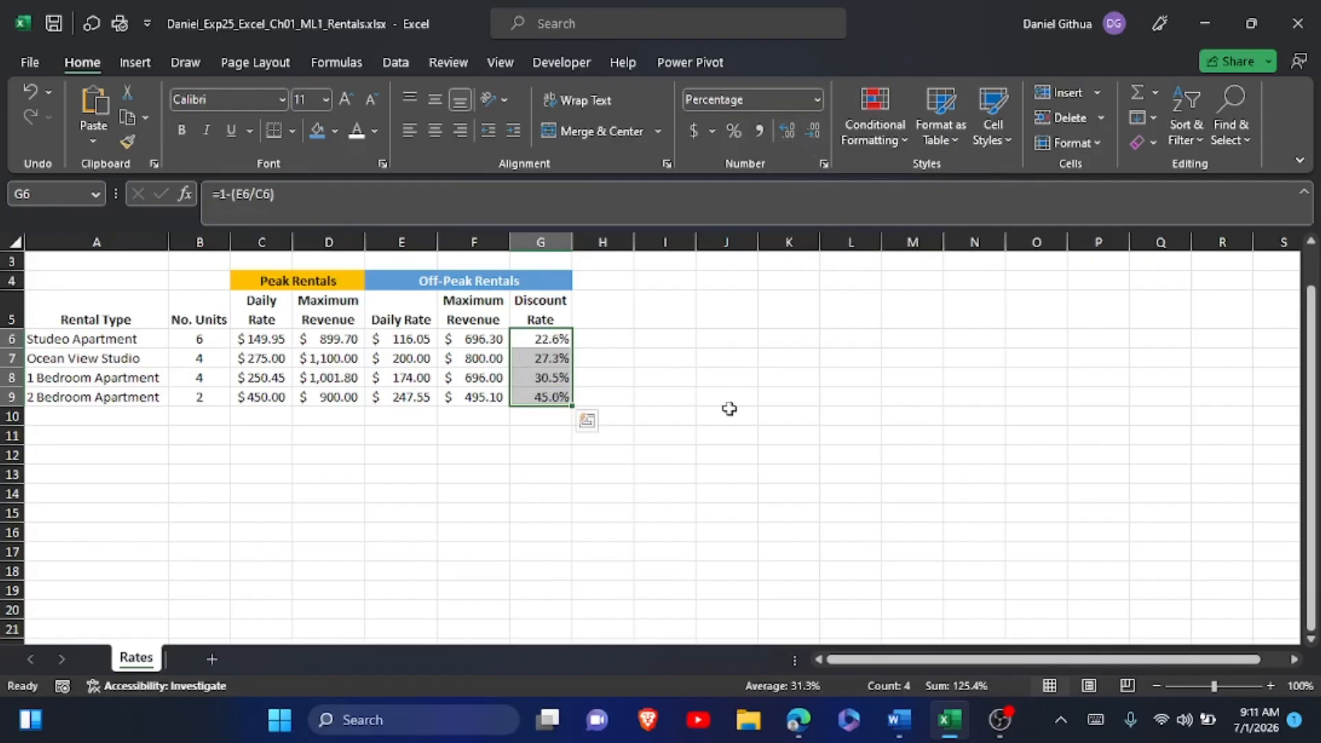
left_click(691, 449)
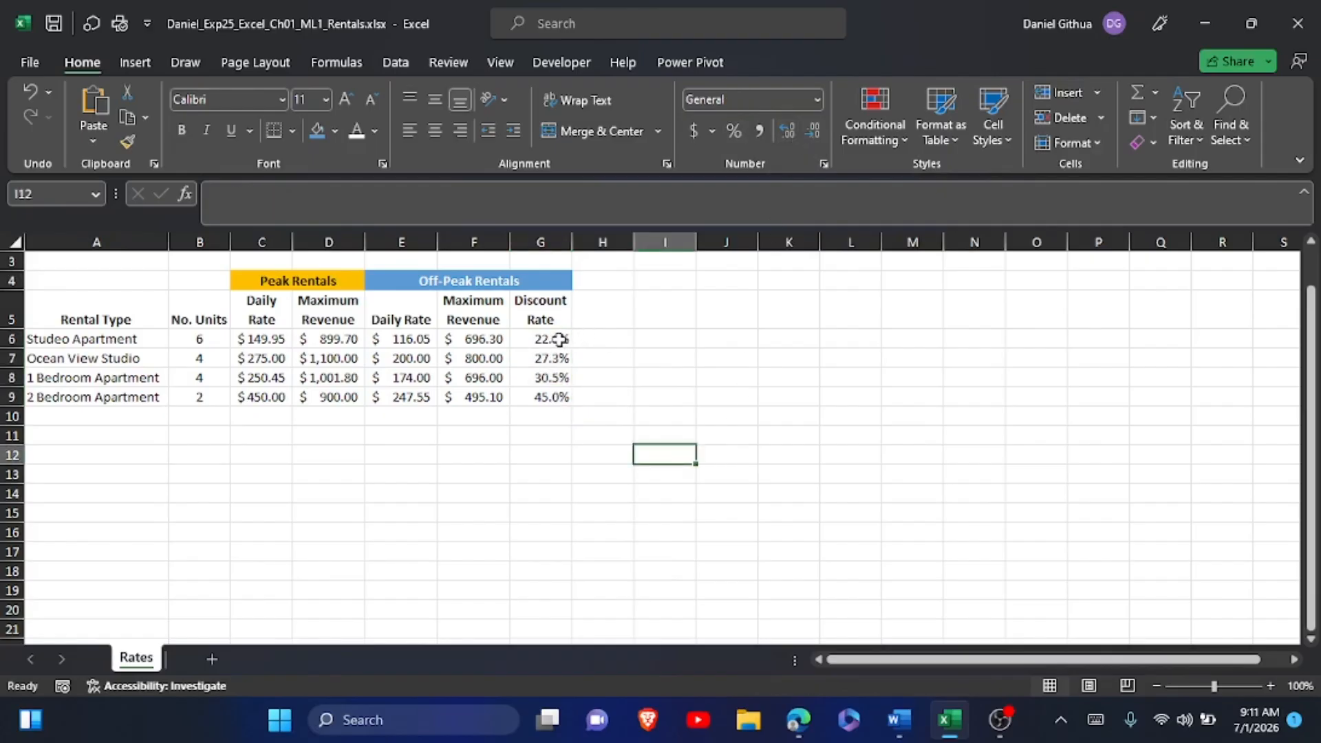
left_click_drag(554, 339, 554, 394)
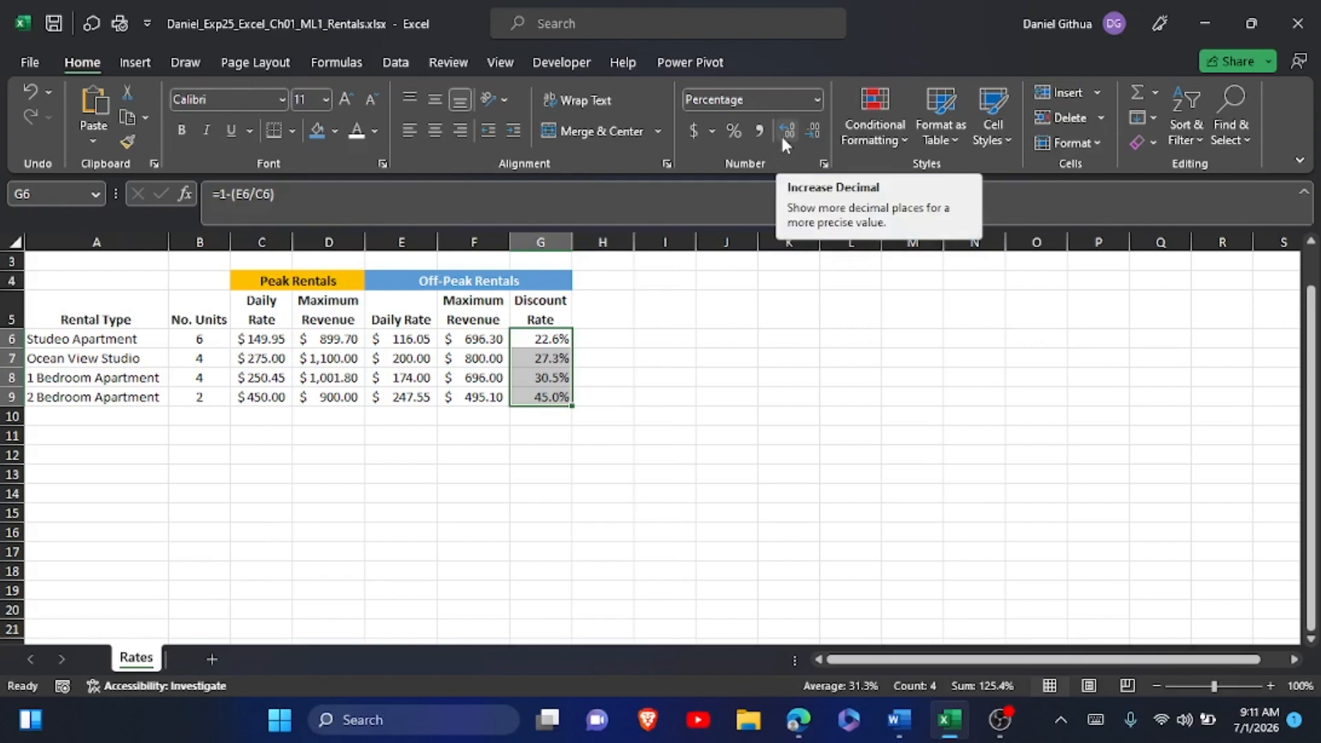
Switch to the Word instructions and highlight the step 15 instruction text in yellow.
key("alt+Tab")
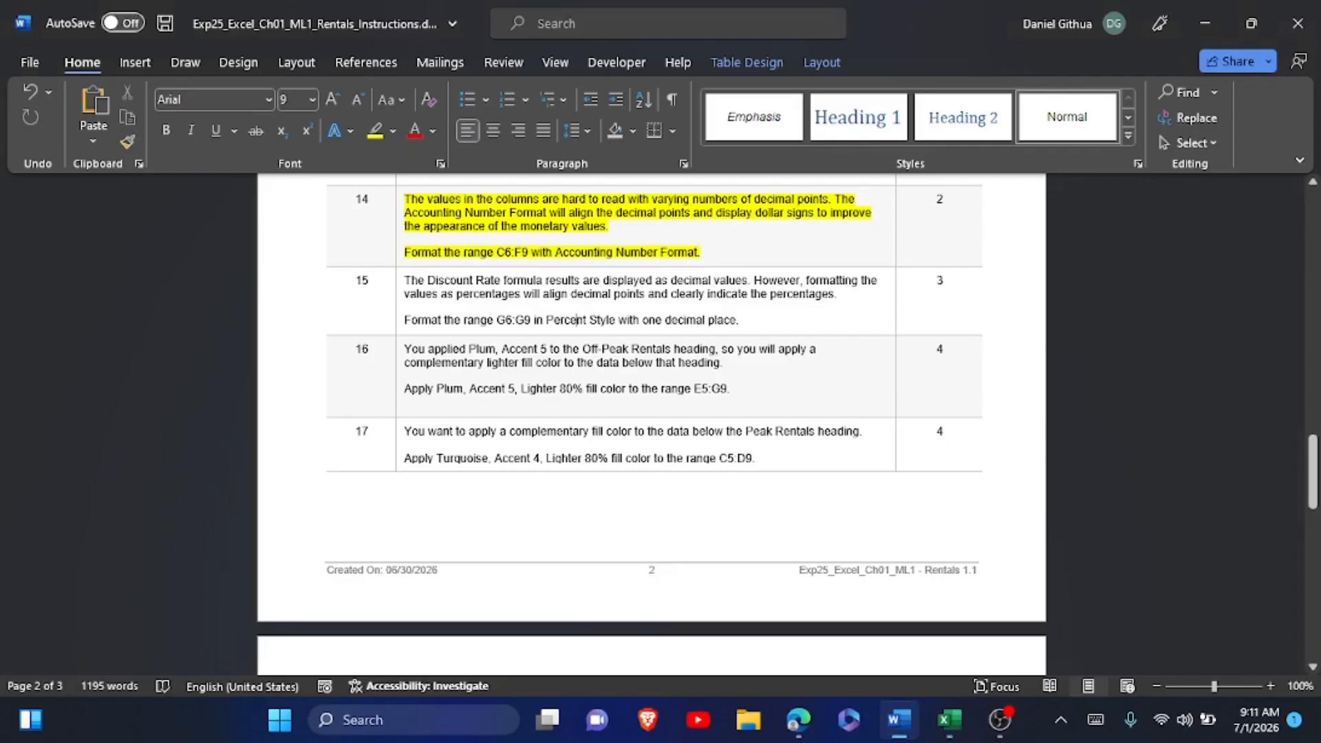
left_click_drag(404, 280, 739, 320)
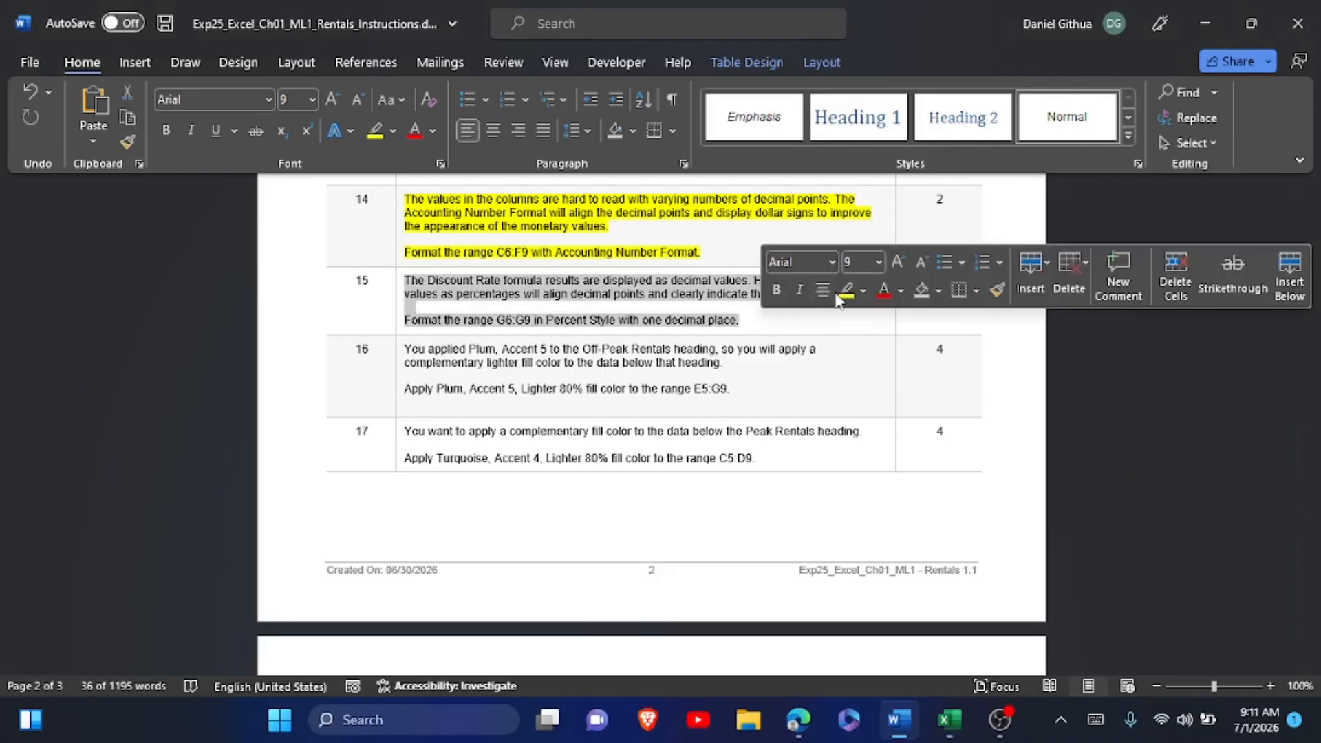
left_click(846, 290)
left_click(840, 302)
Read instruction step 16, switch to Excel and select the off-peak rentals range E5:G9, including its column headings.
scroll(840, 303, "down", 3)
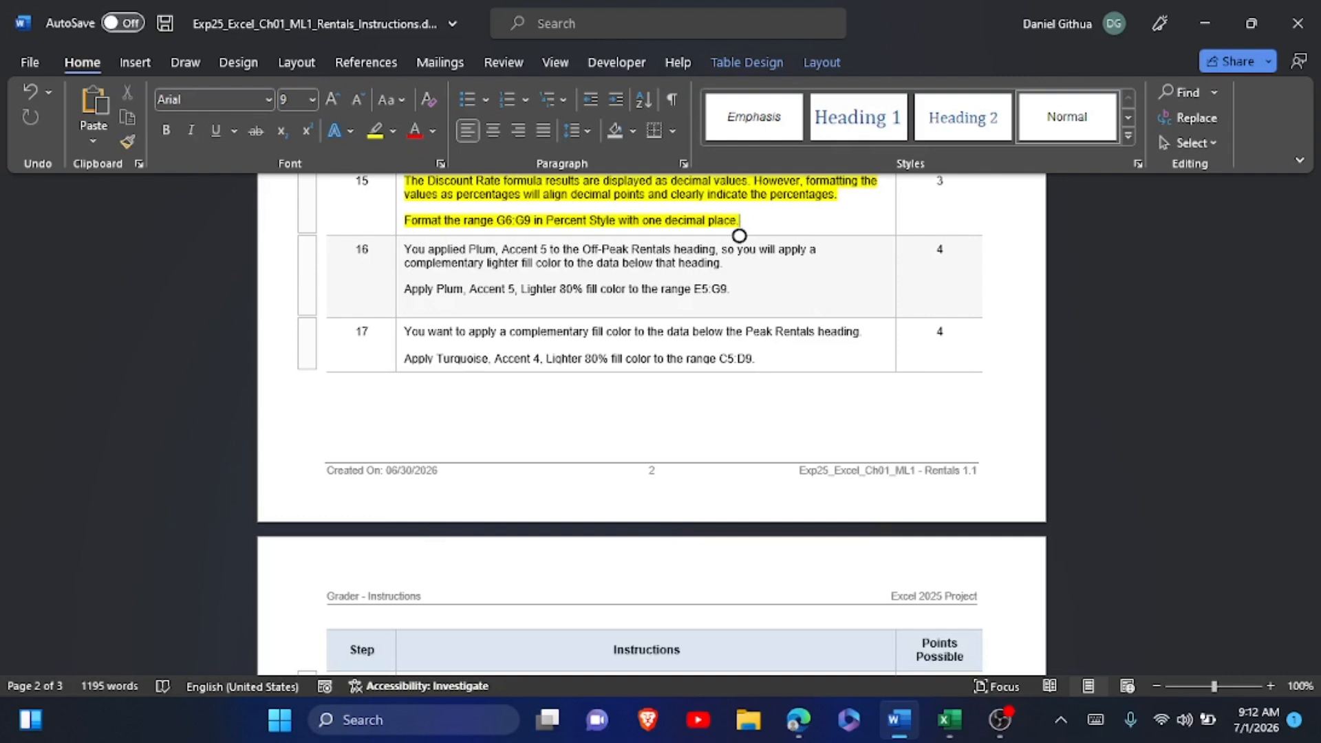
key("alt+Tab")
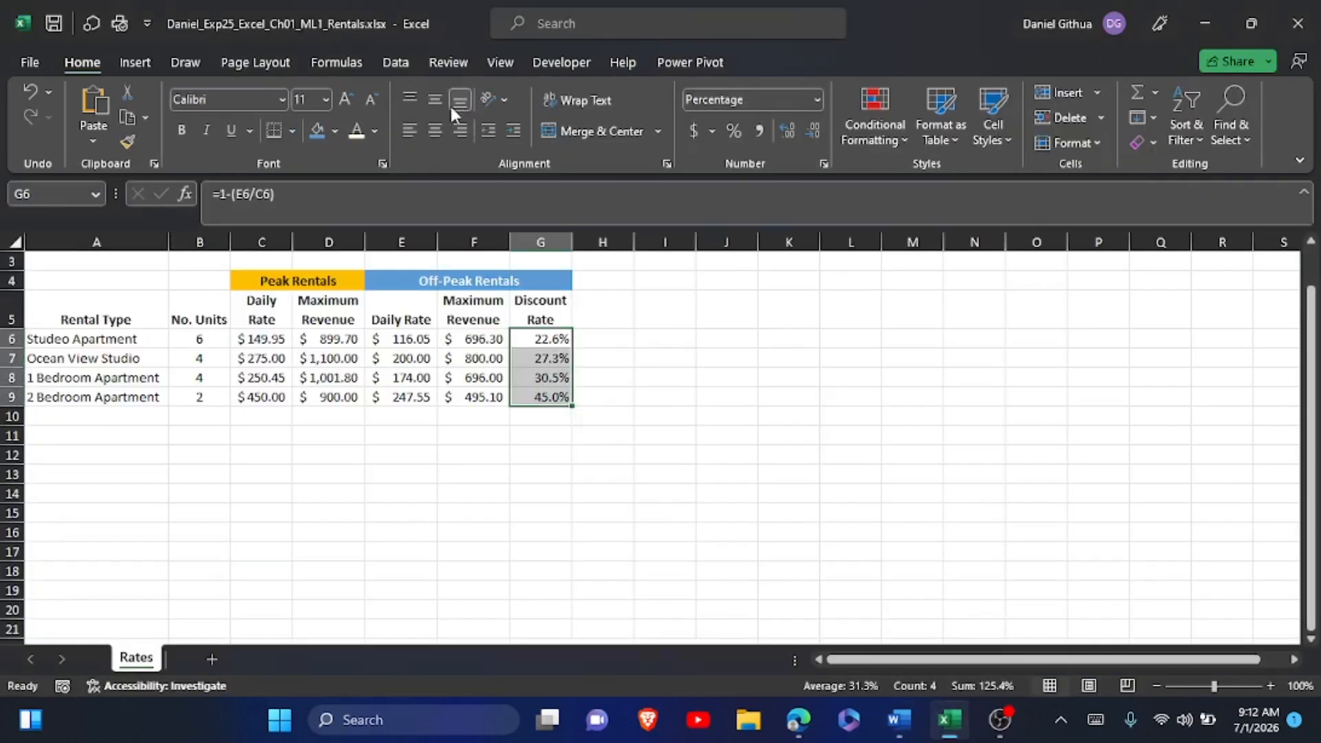
left_click(402, 338)
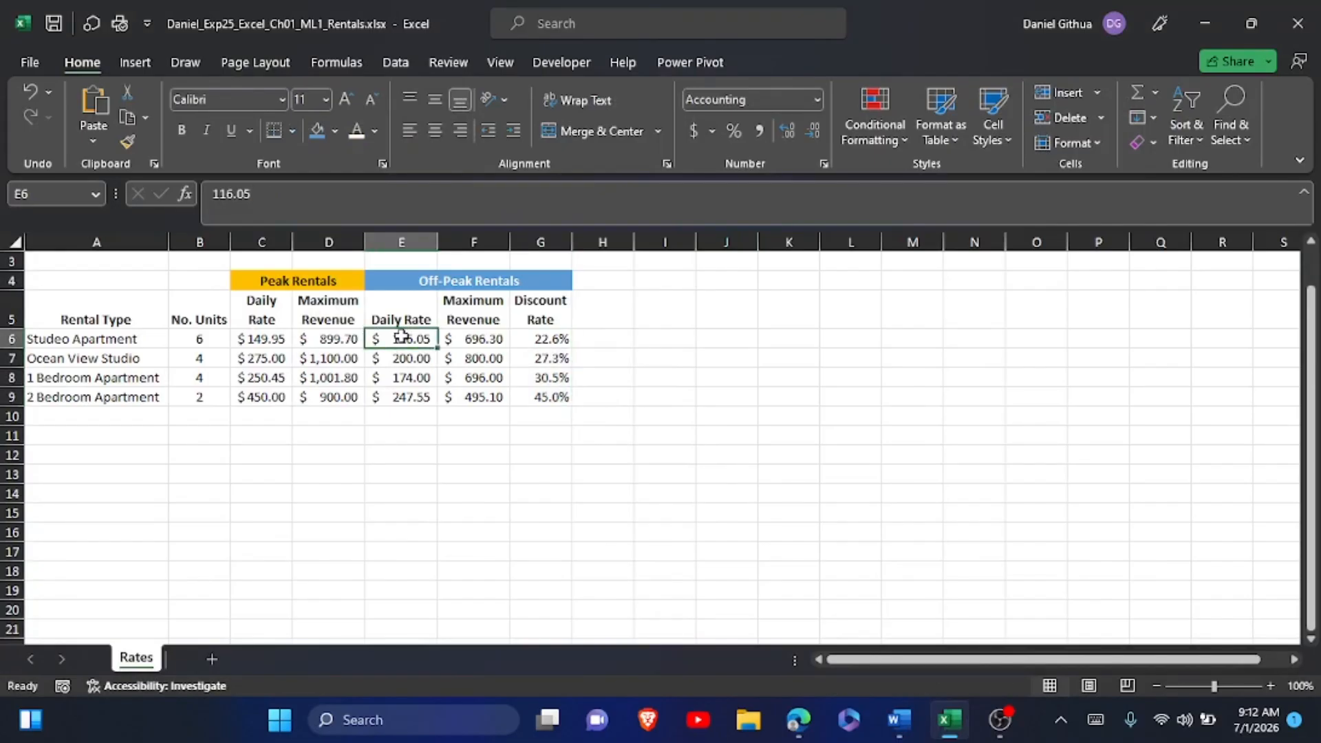
left_click_drag(402, 338, 543, 405)
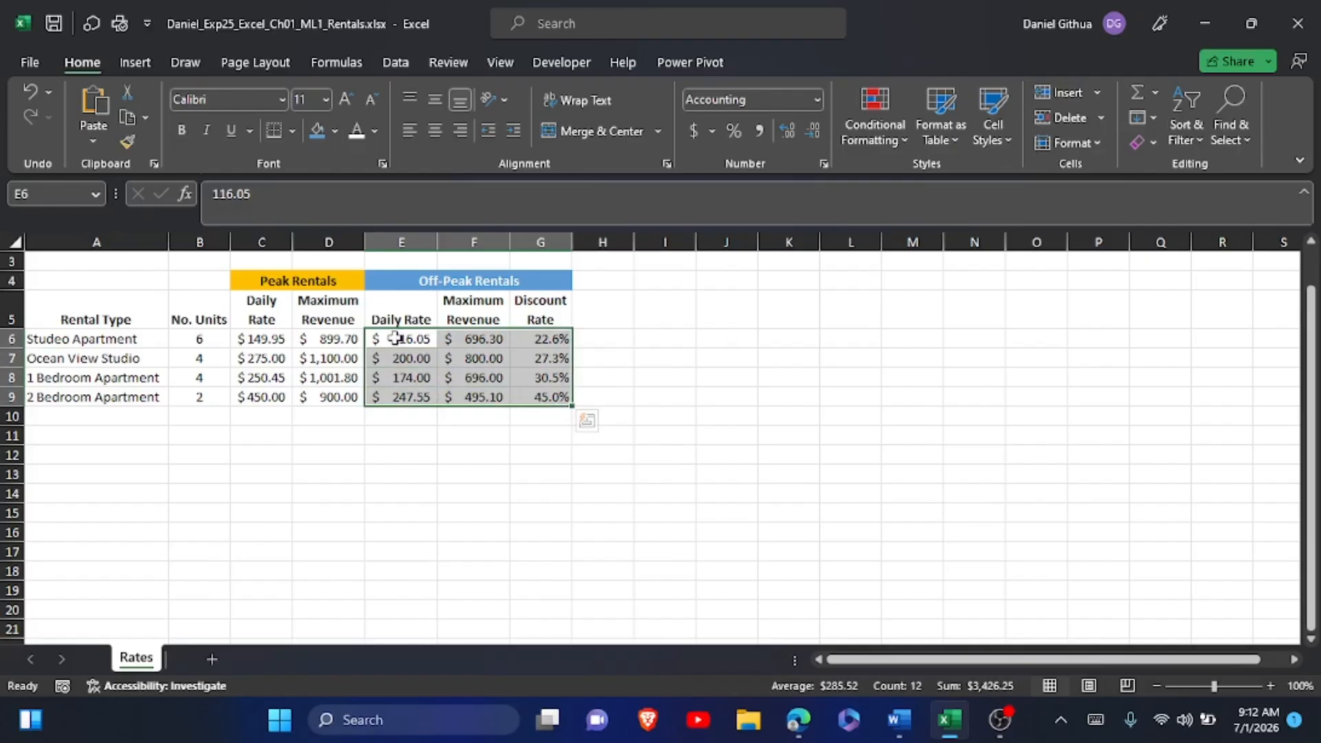
left_click_drag(383, 299, 530, 394)
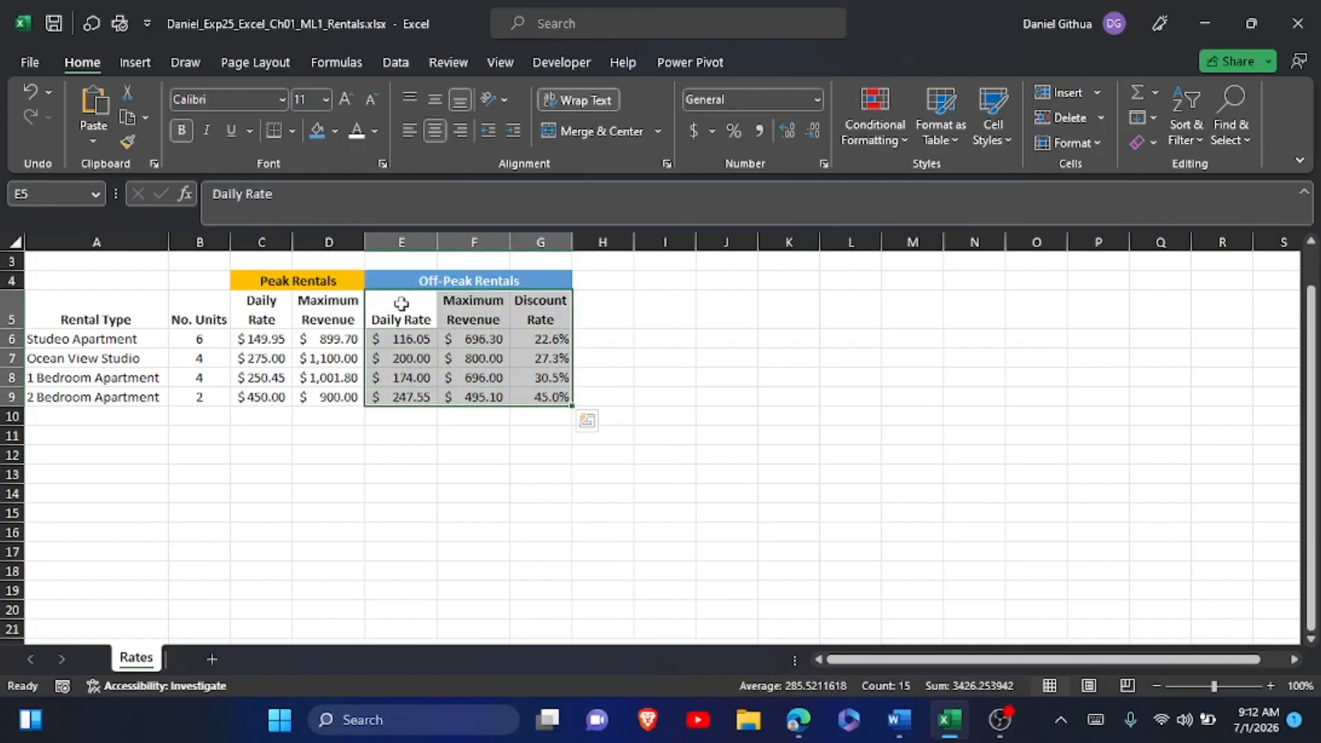
left_click(668, 337)
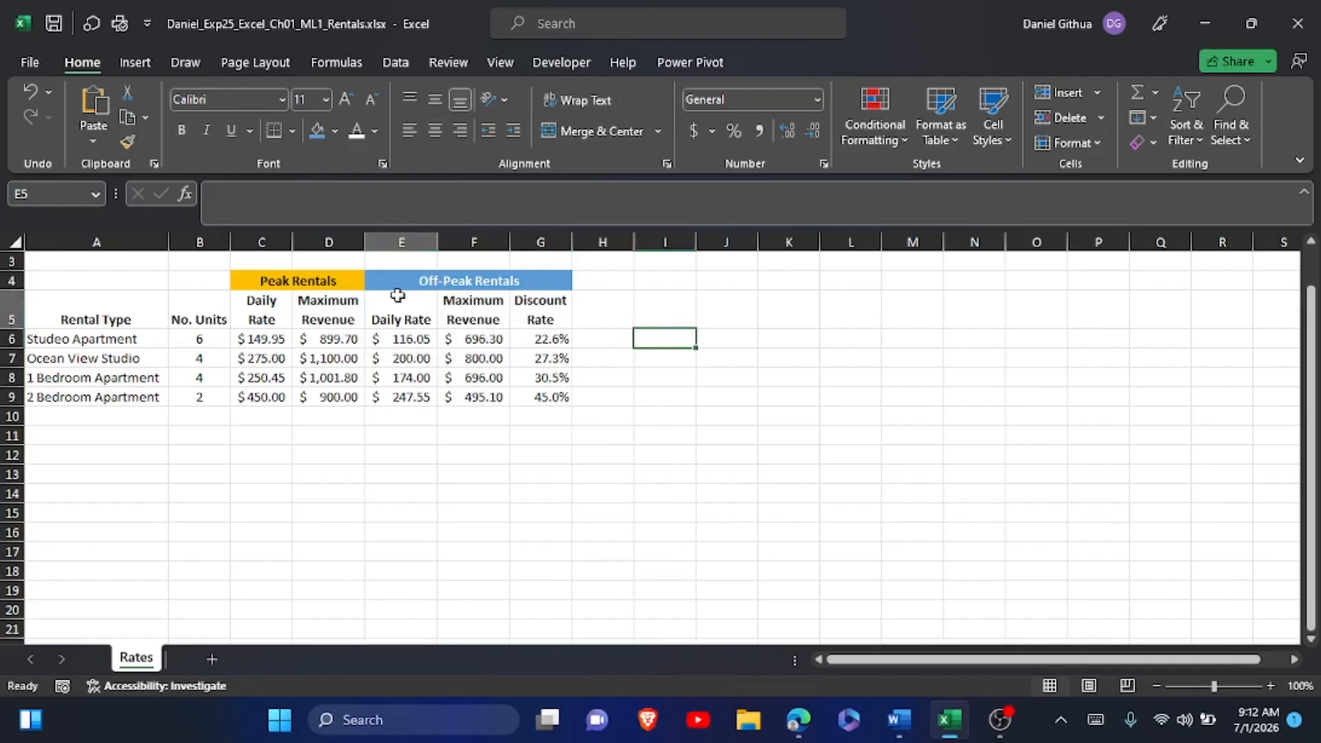
left_click_drag(398, 296, 517, 311)
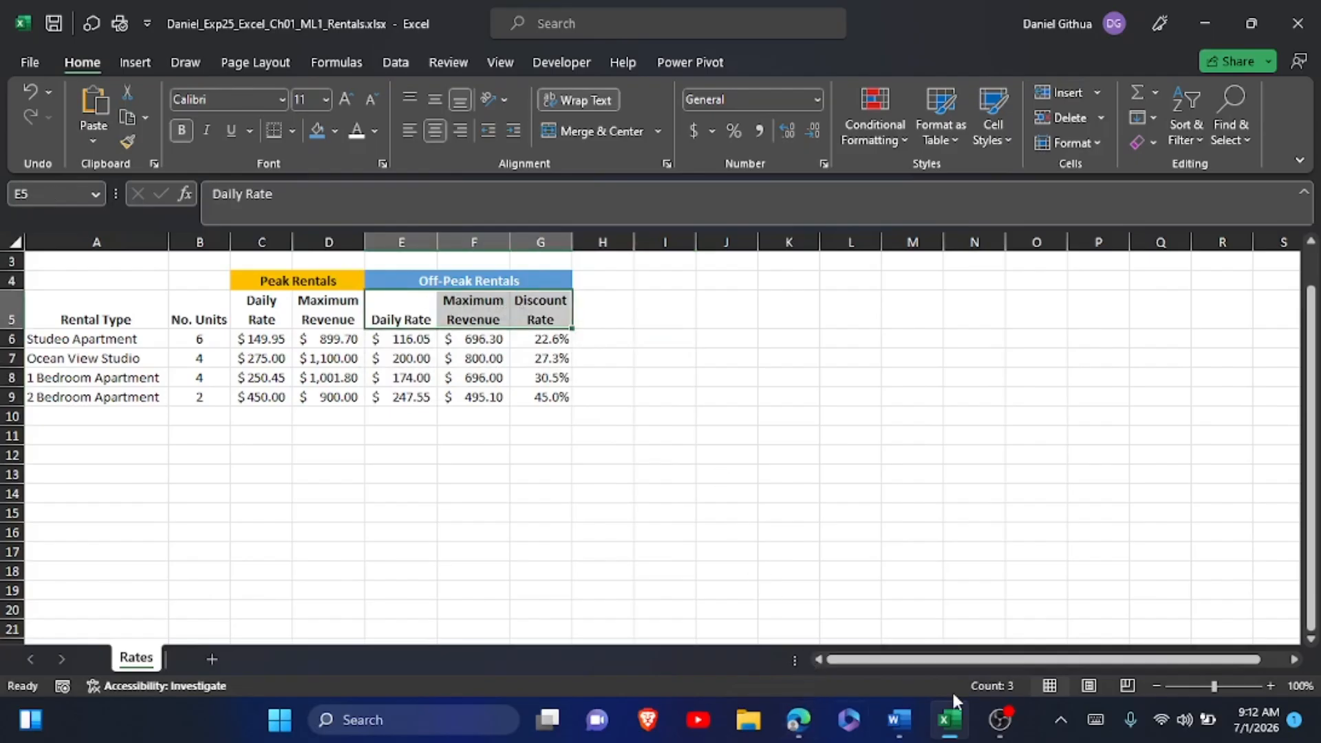
mouse_move(896, 721)
mouse_move(897, 648)
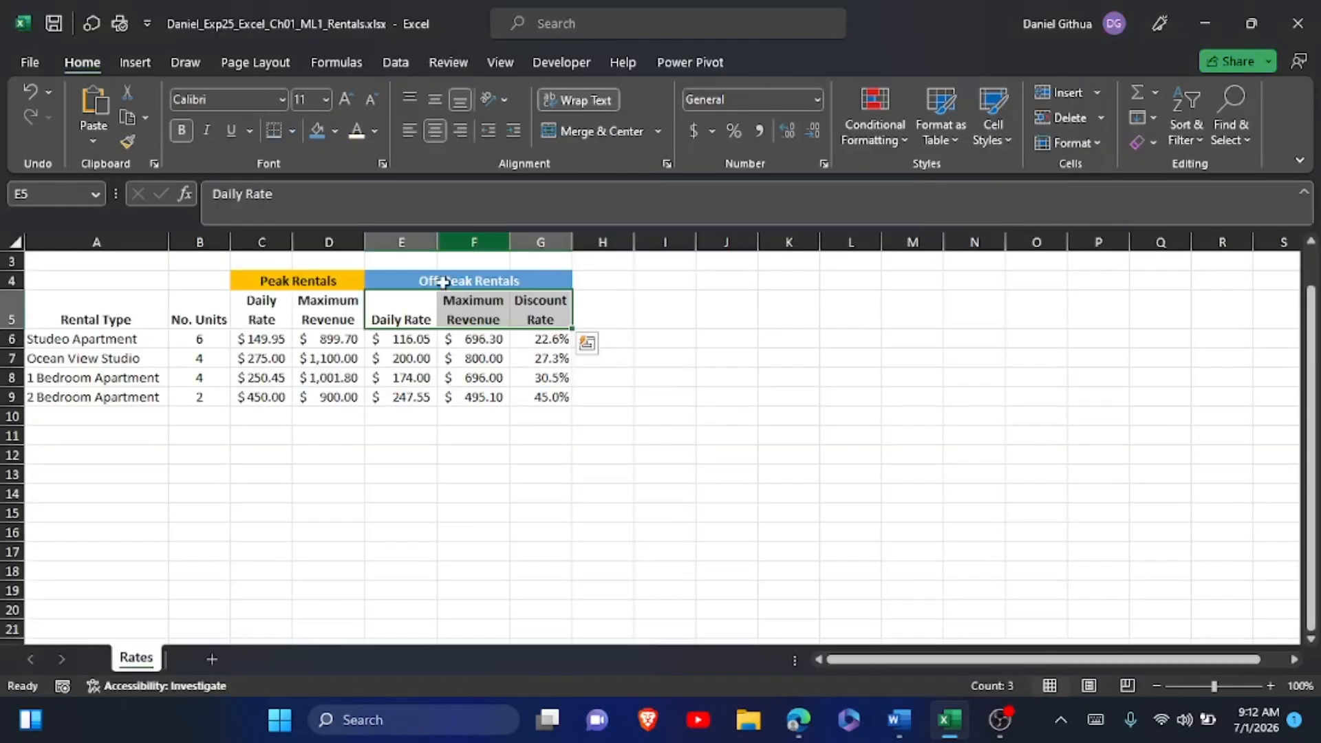
left_click(412, 303)
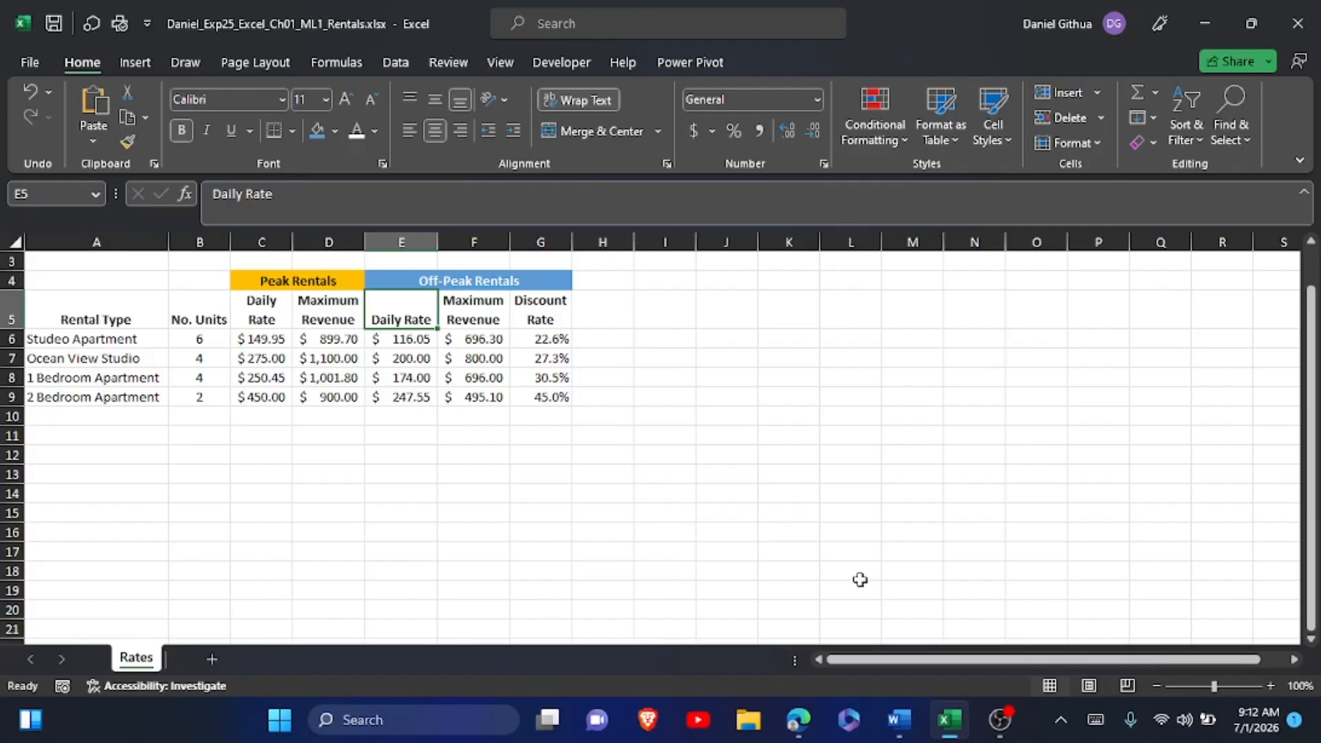
left_click(550, 395)
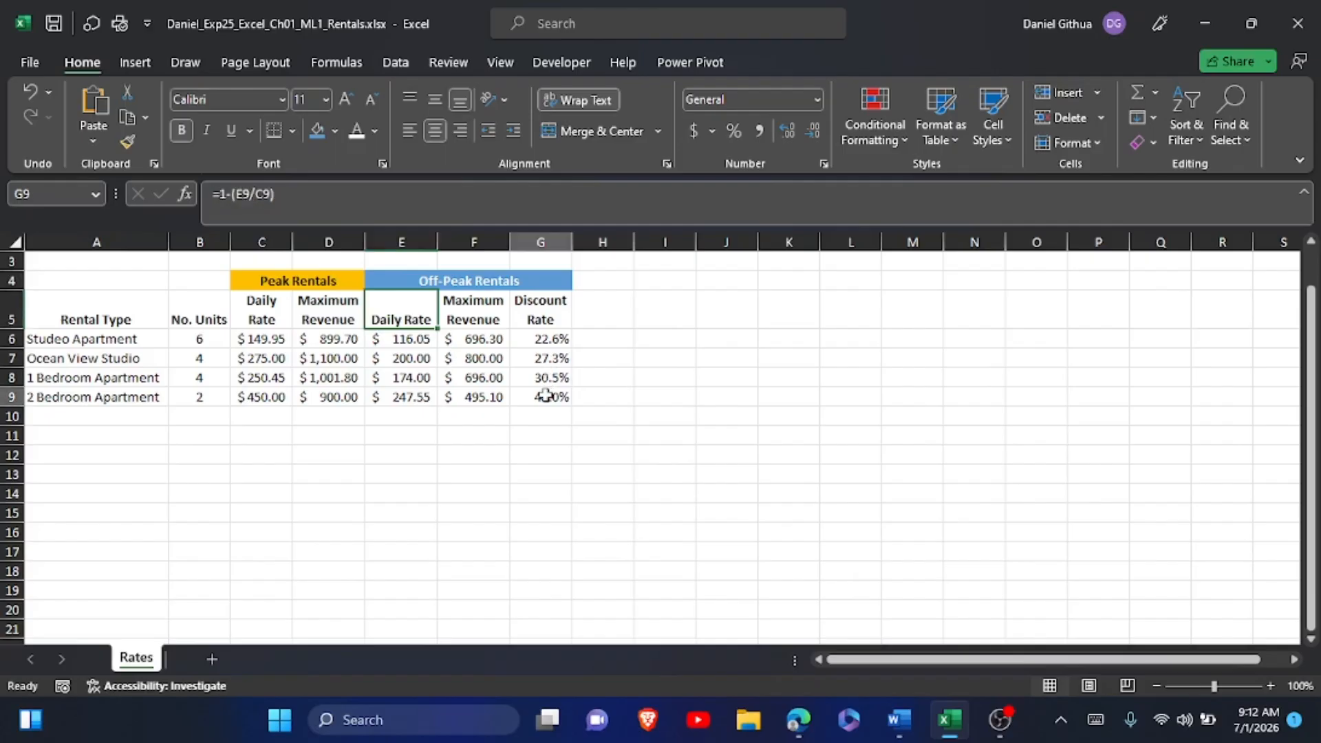
left_click_drag(545, 396, 415, 324)
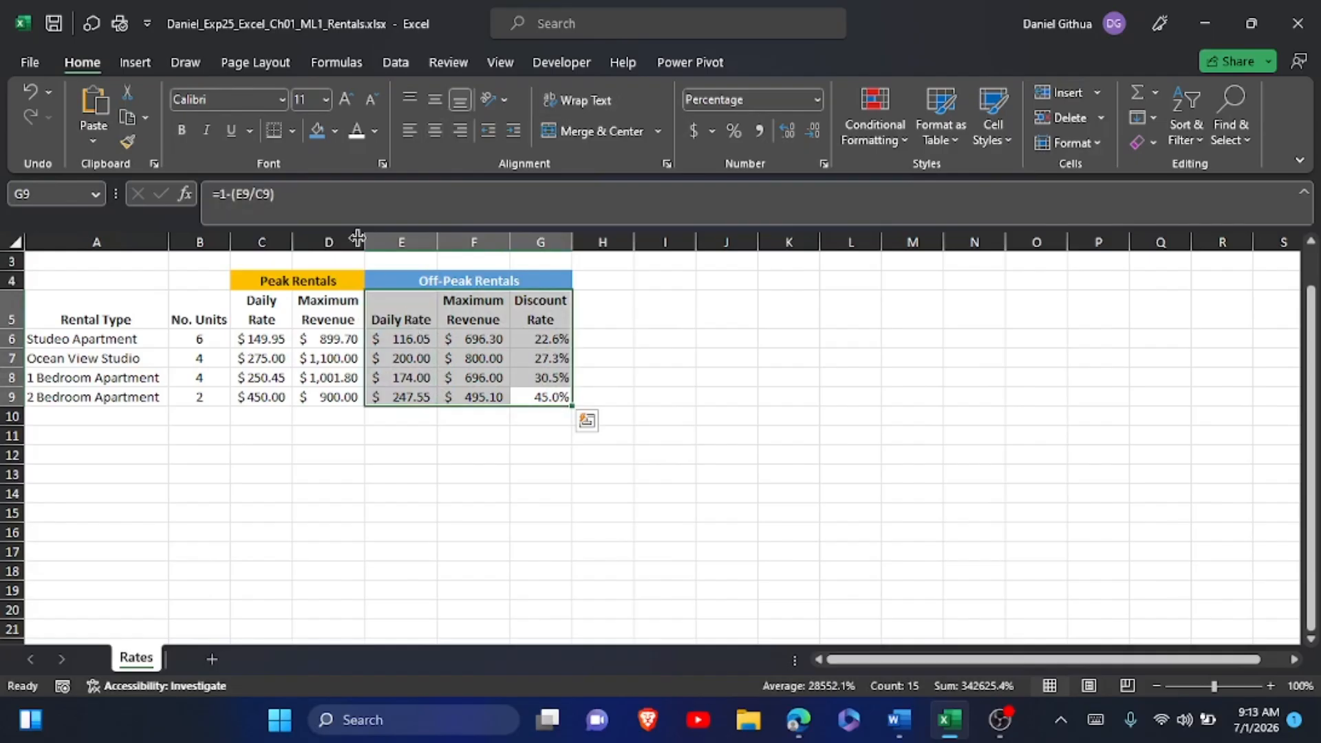
Fill the selected off-peak range E5:G9 with Blue, Accent 5, Lighter 80% and deselect it.
left_click(335, 132)
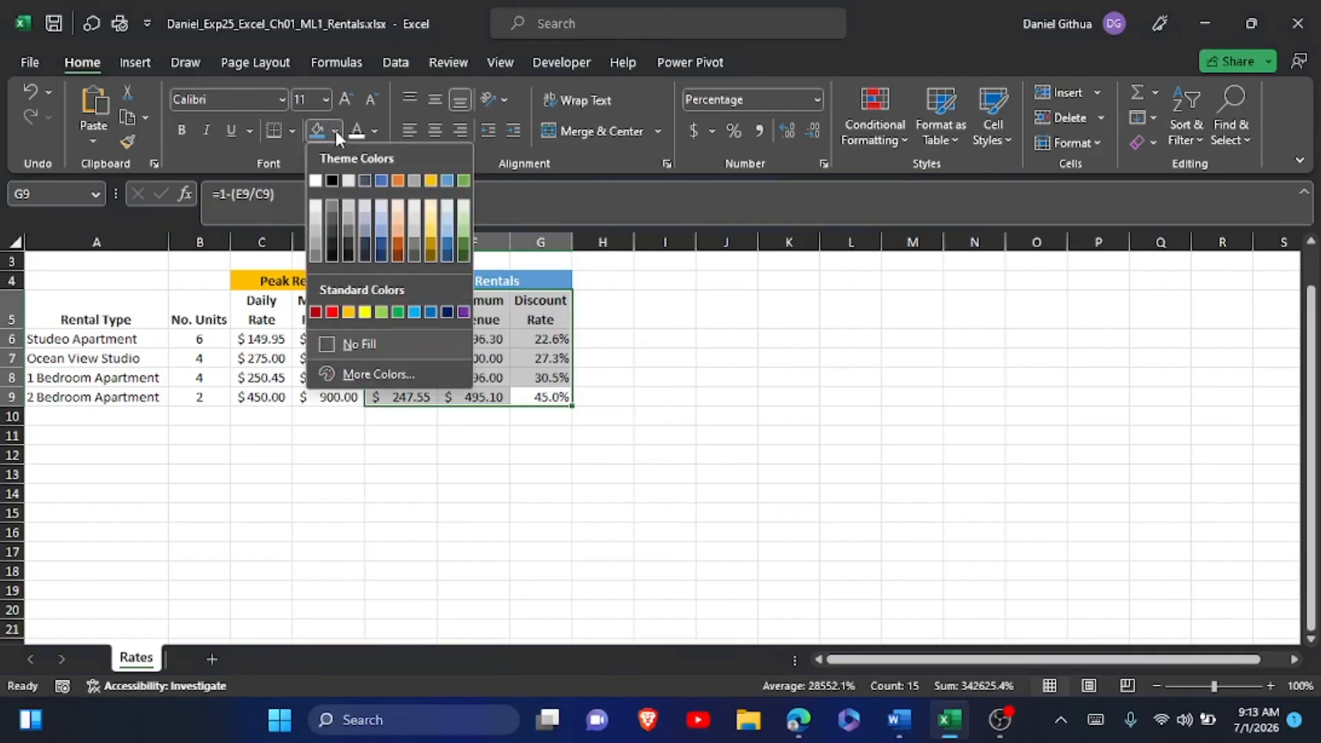
left_click(443, 180)
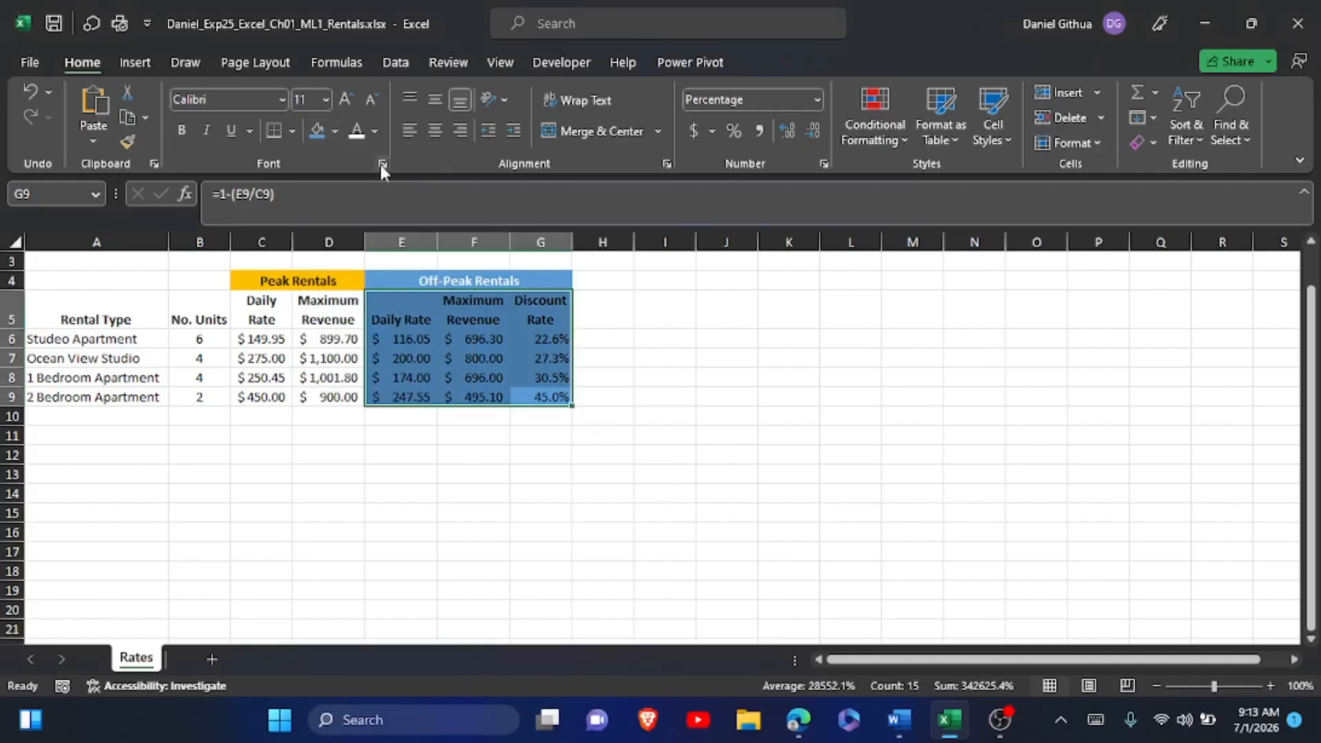
left_click(336, 133)
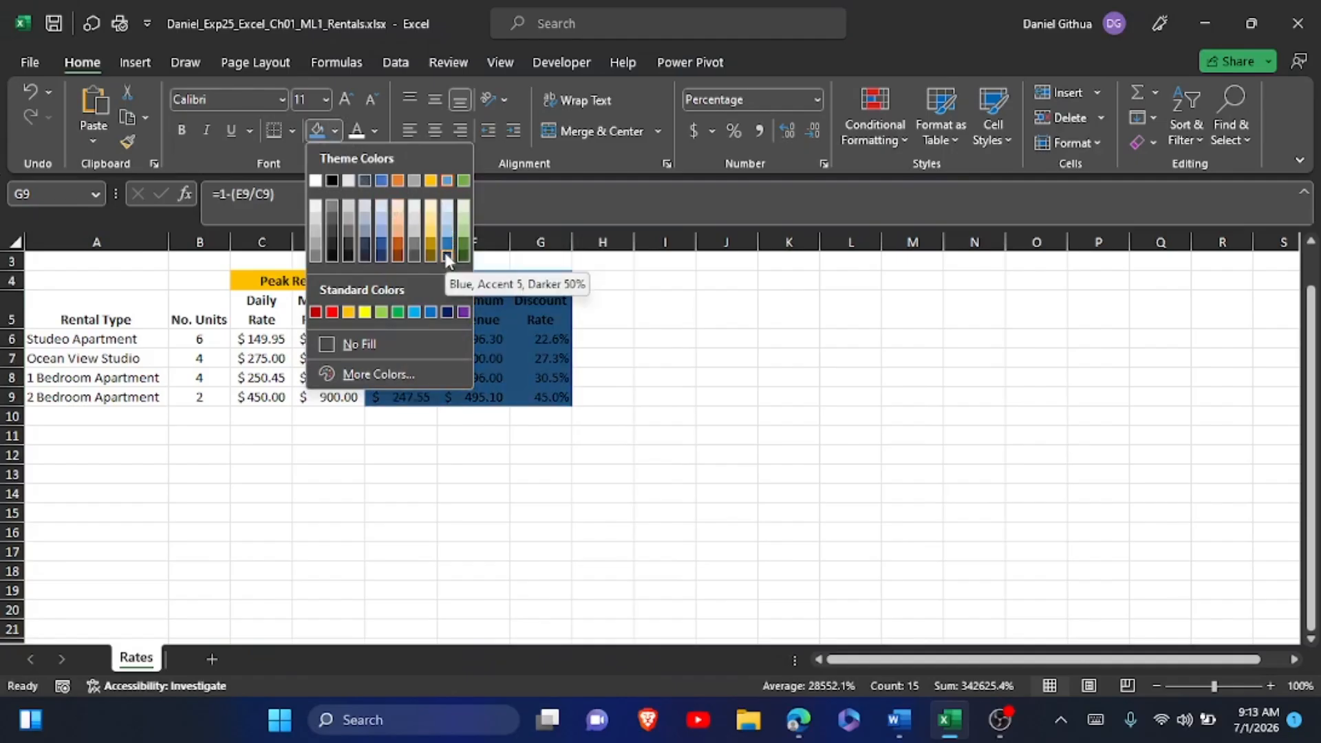
left_click(449, 215)
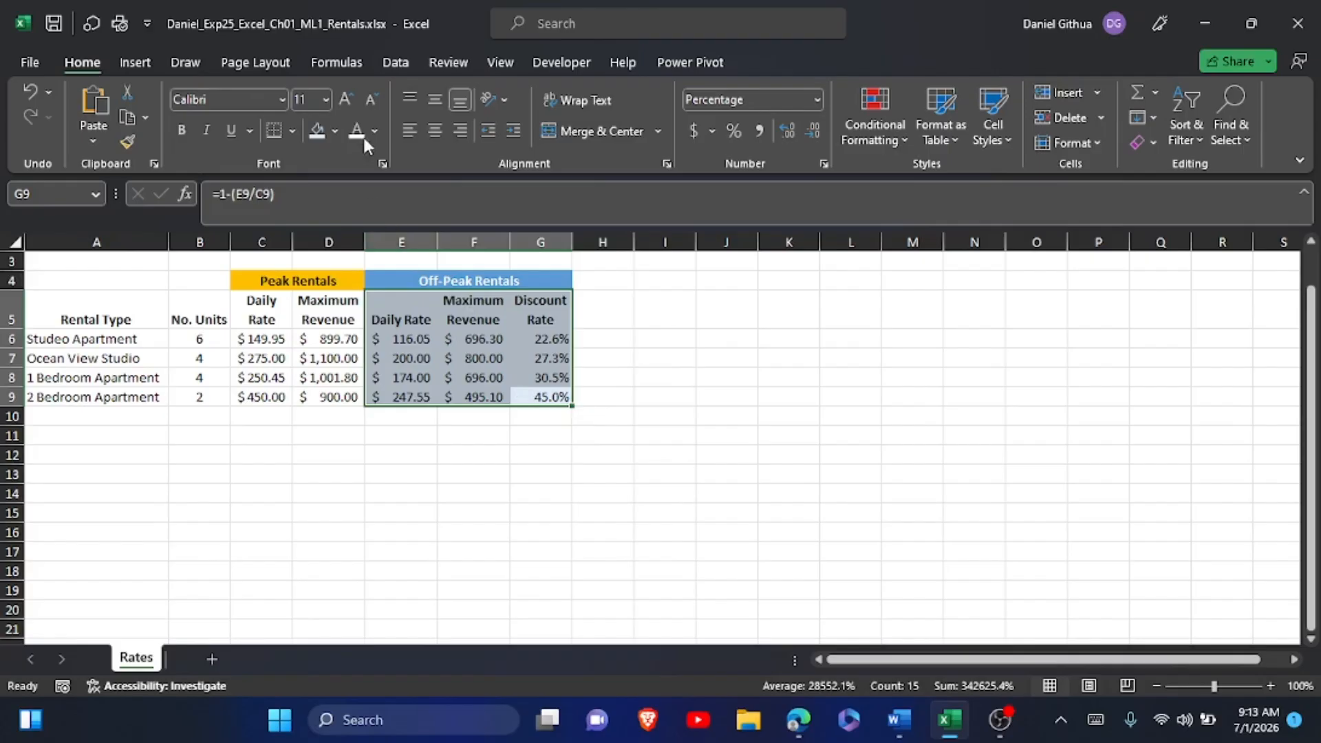
left_click(335, 130)
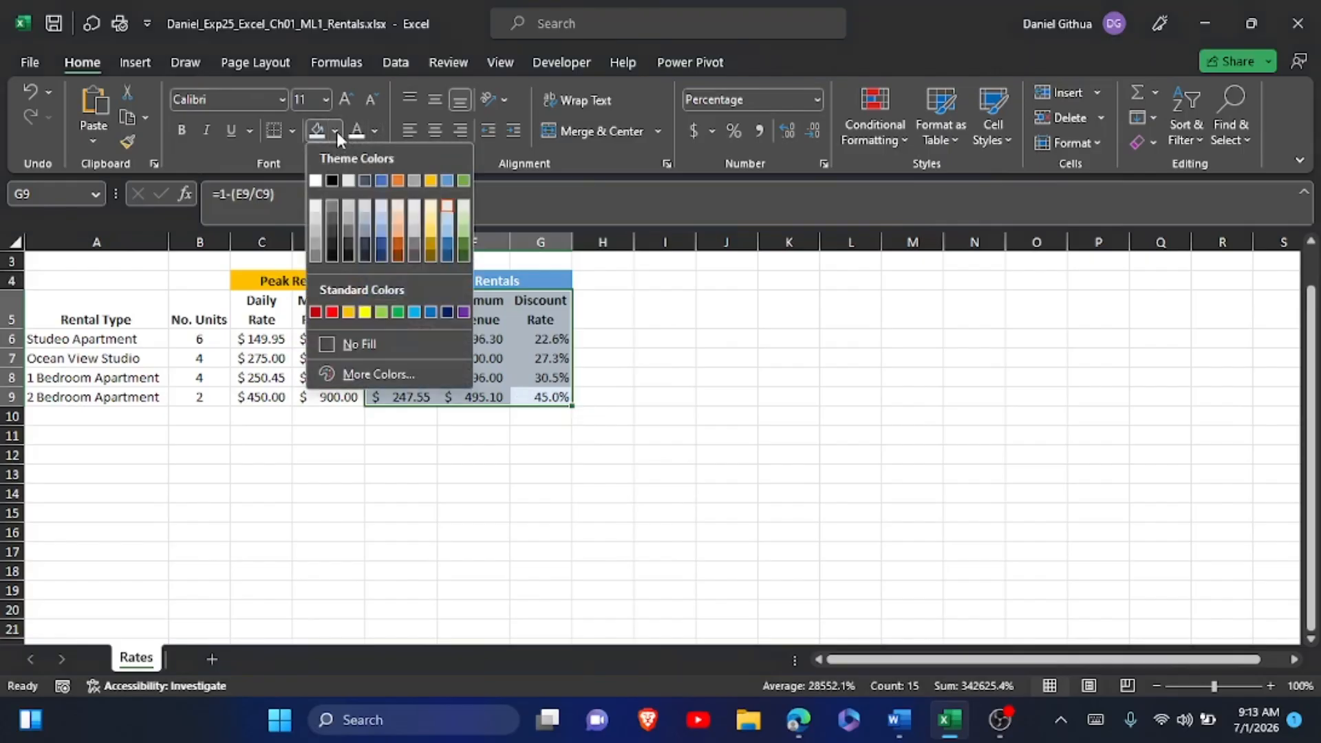
left_click(447, 209)
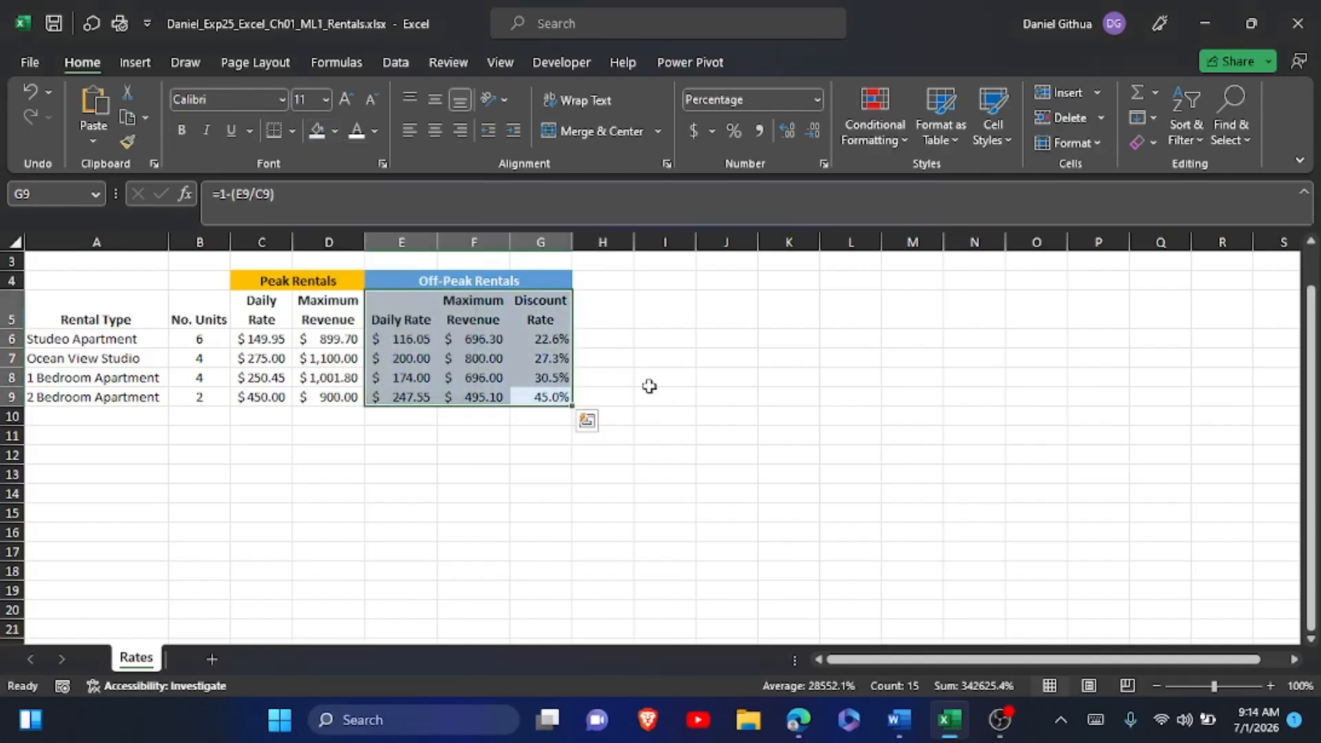
left_click(649, 385)
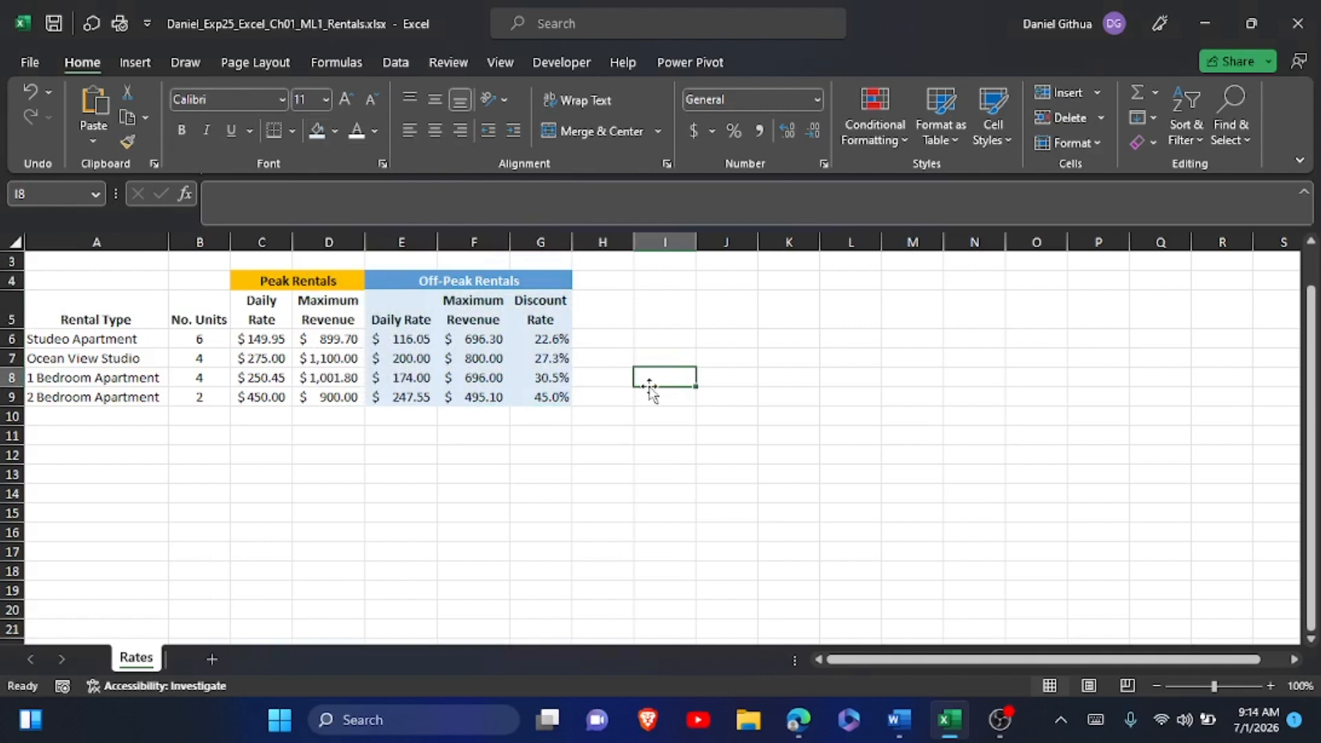
Switch to the Word instructions and highlight the step 16 instruction text in yellow.
key("alt+Tab")
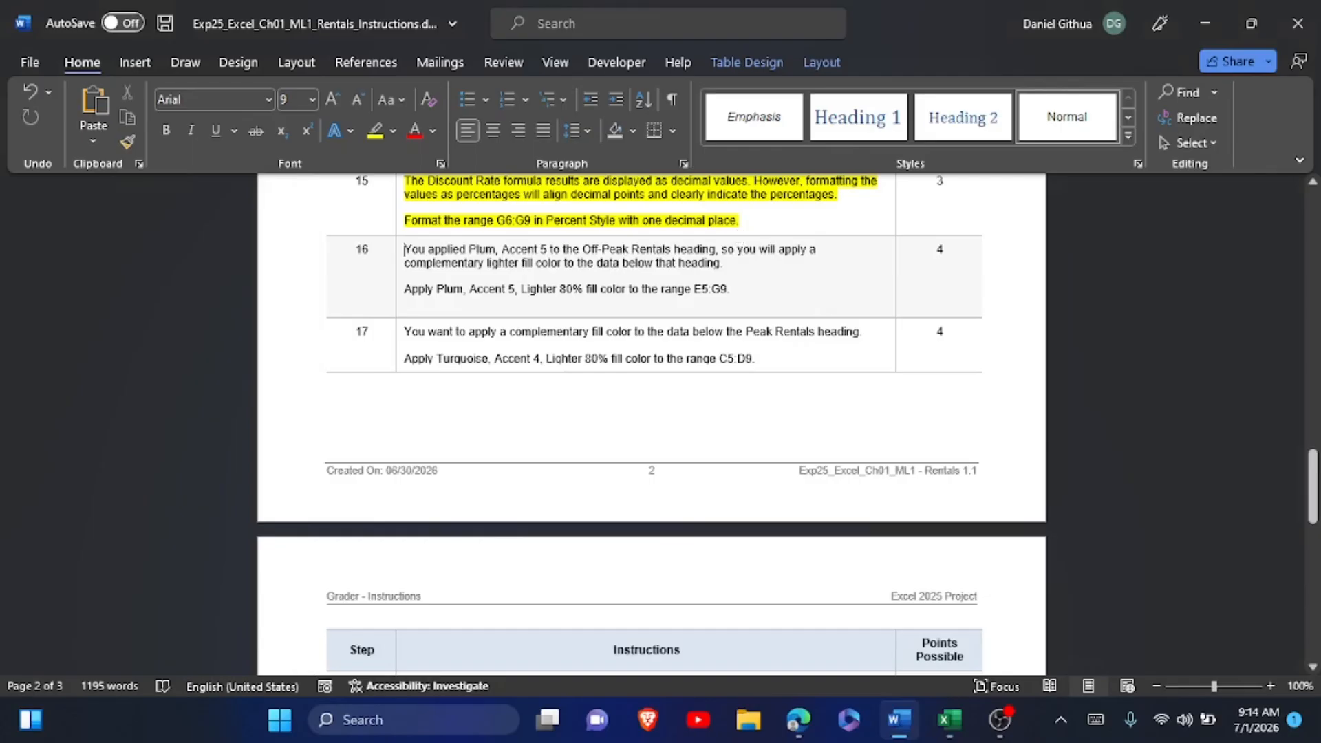
left_click_drag(405, 249, 744, 302)
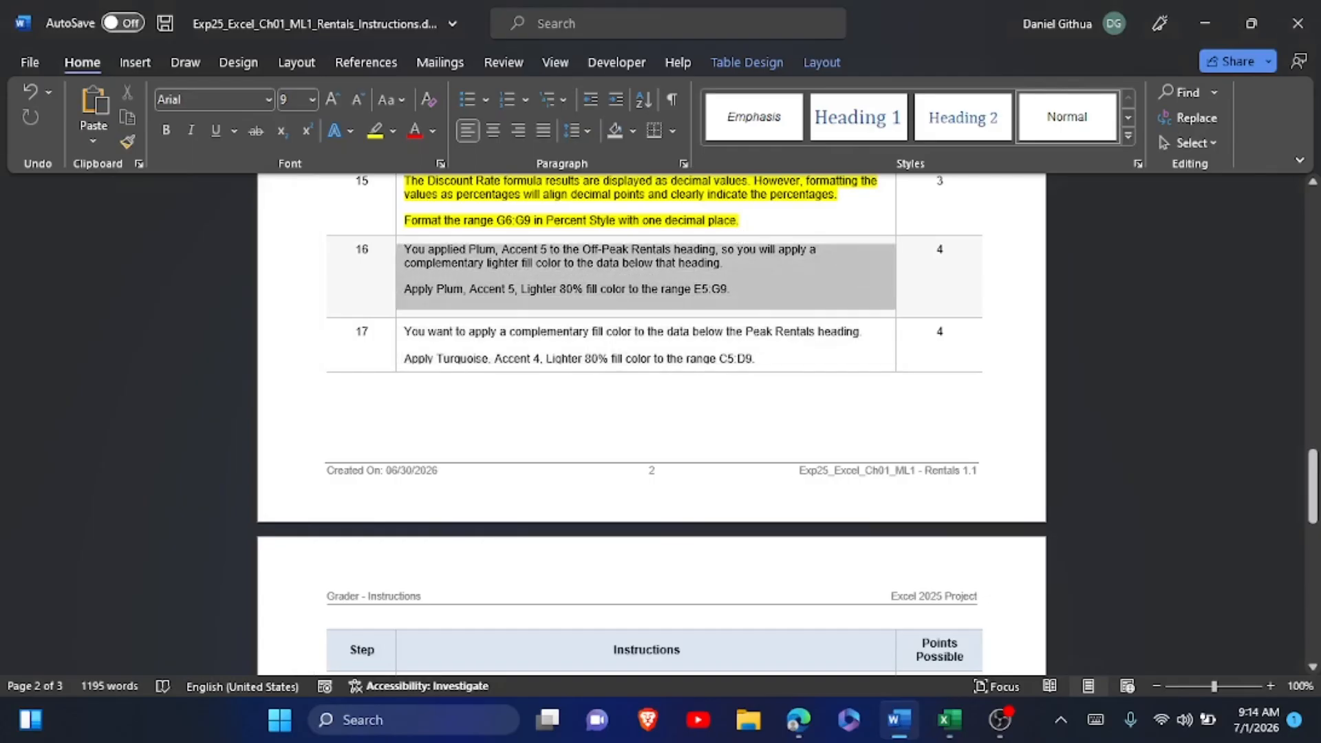
left_click(789, 256)
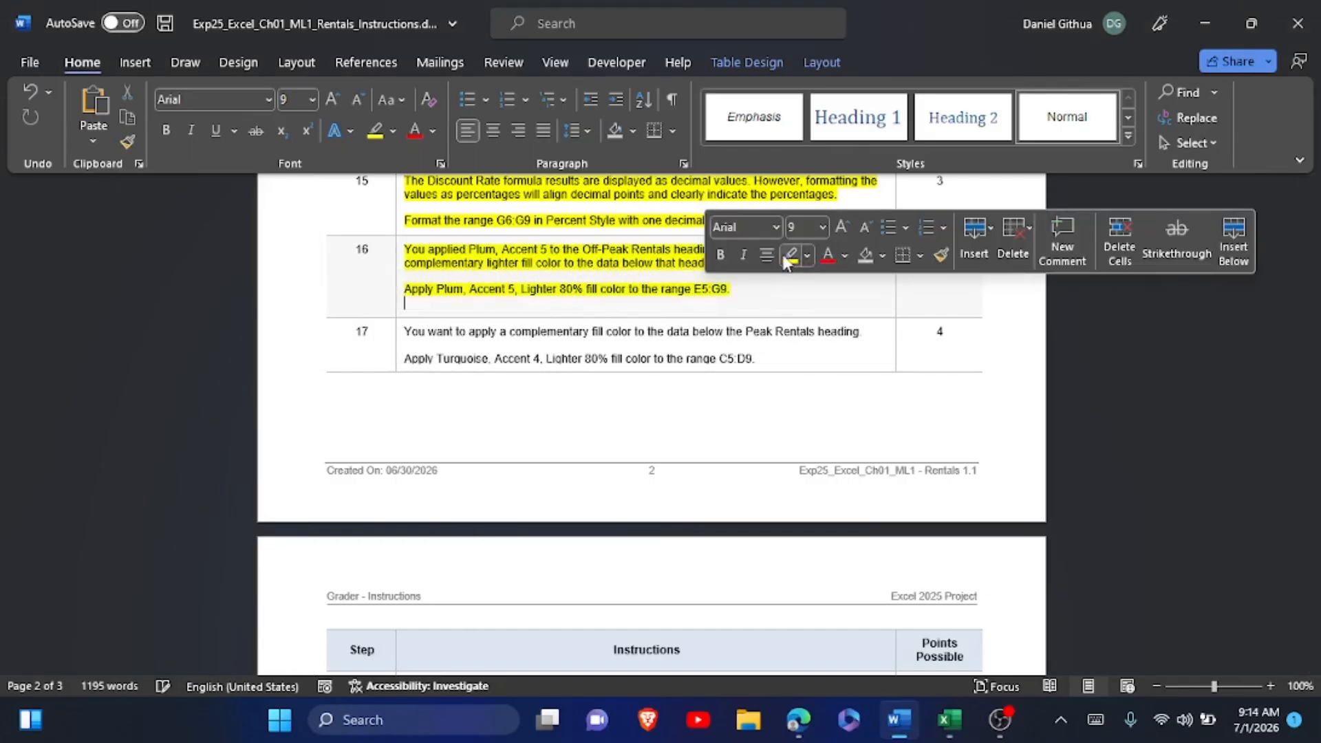
Read instruction step 17, switch to Excel and open the fill color choices for the peak rentals range C5:D9.
scroll(785, 260, "down", 2)
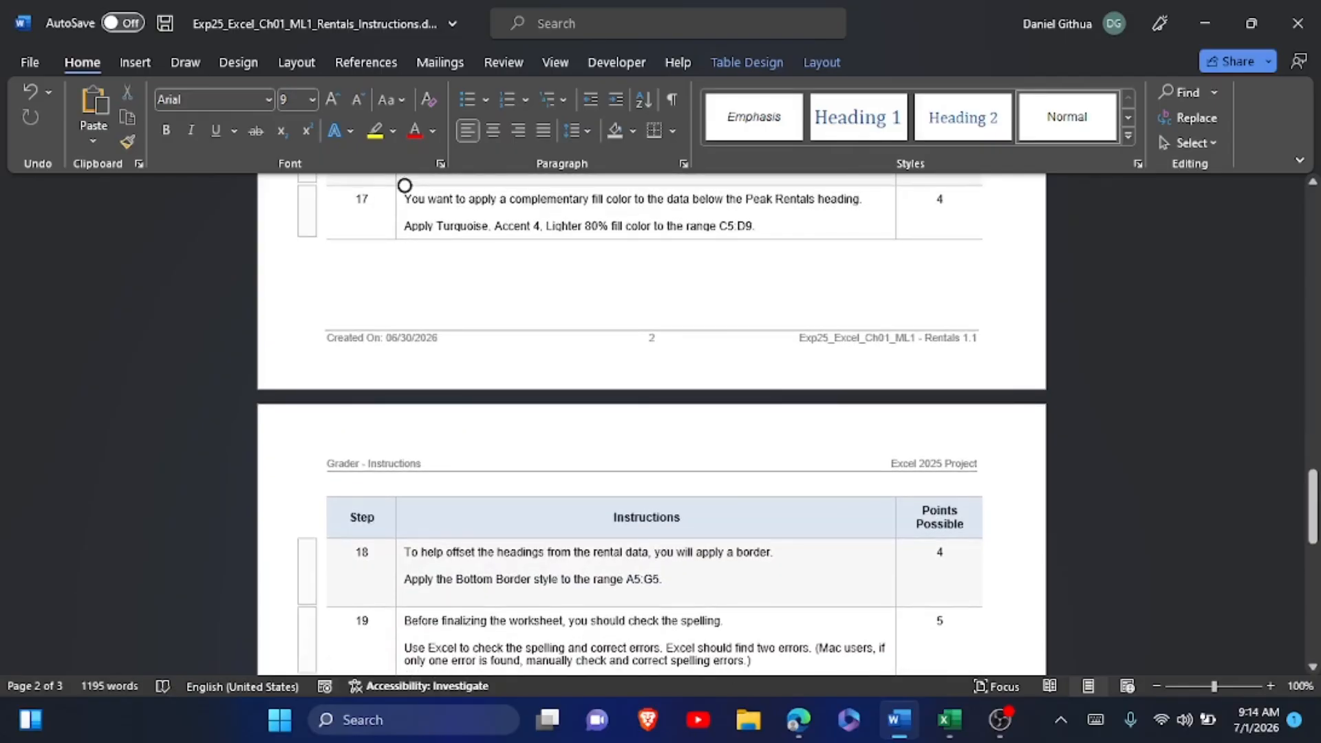
key("alt+Tab")
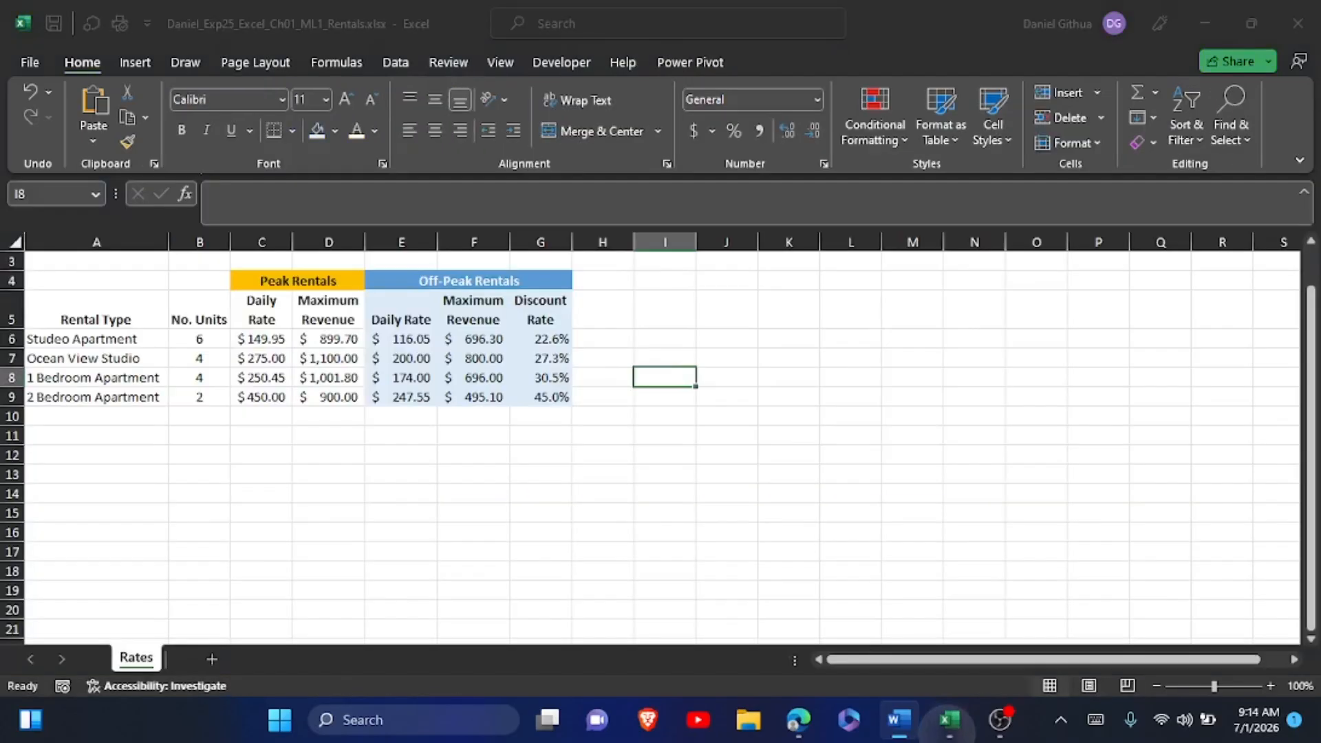
left_click(269, 301)
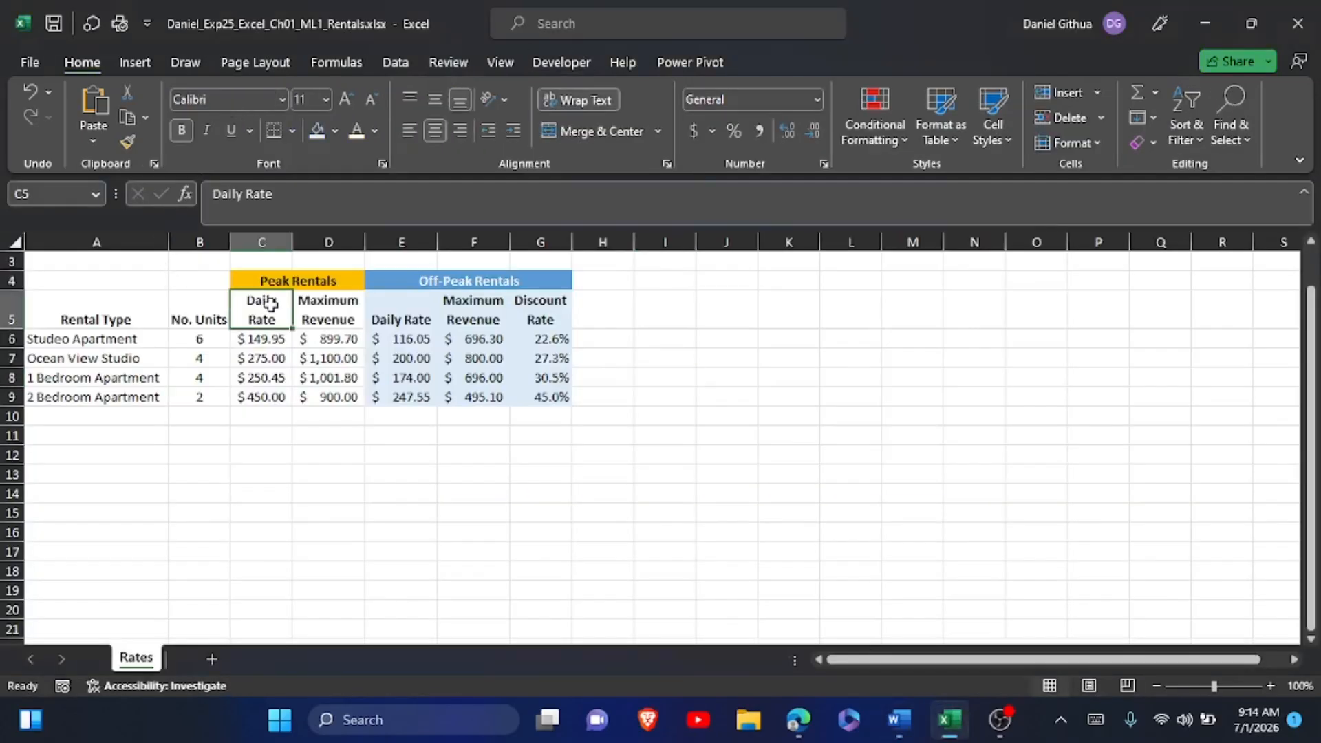
left_click_drag(269, 303, 302, 398)
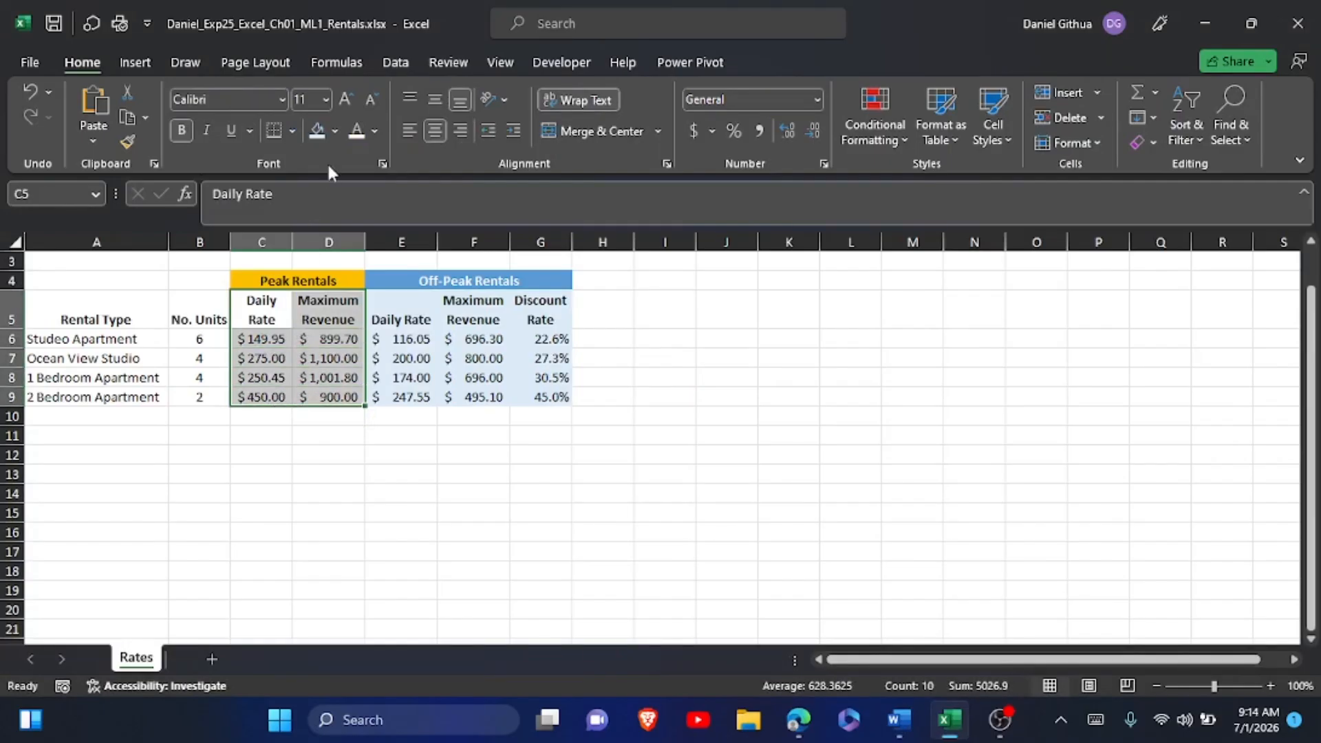
left_click(334, 131)
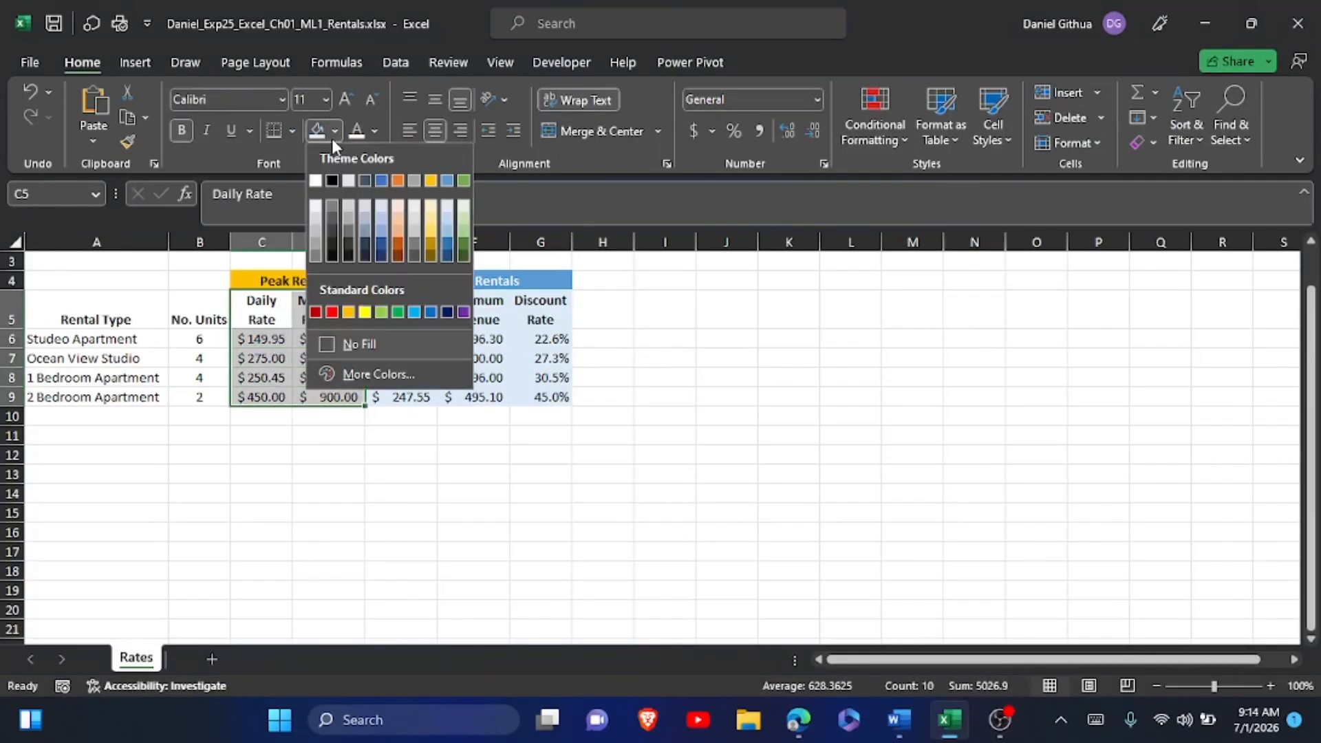
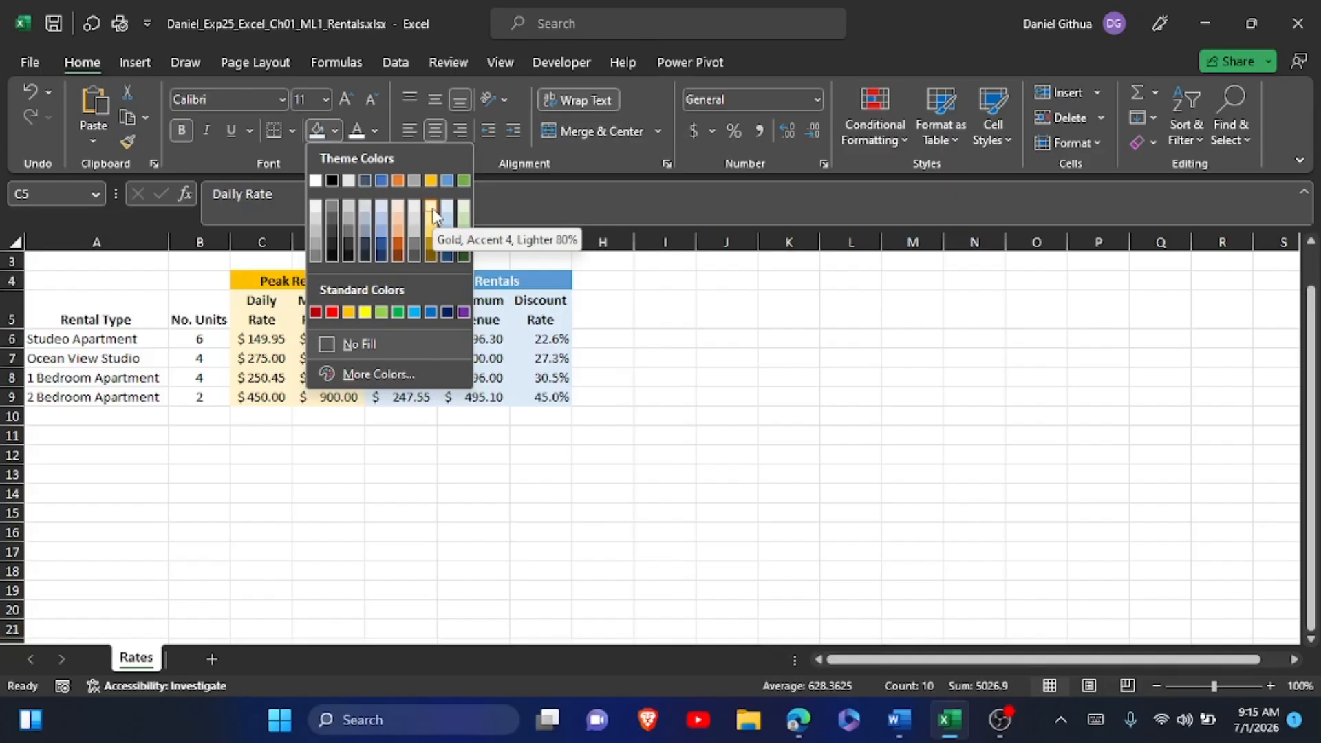
Fill the peak range C5:D9 with Gold, Accent 4, Lighter 80%, and highlight the step 17 instruction text in Word in yellow.
left_click(433, 215)
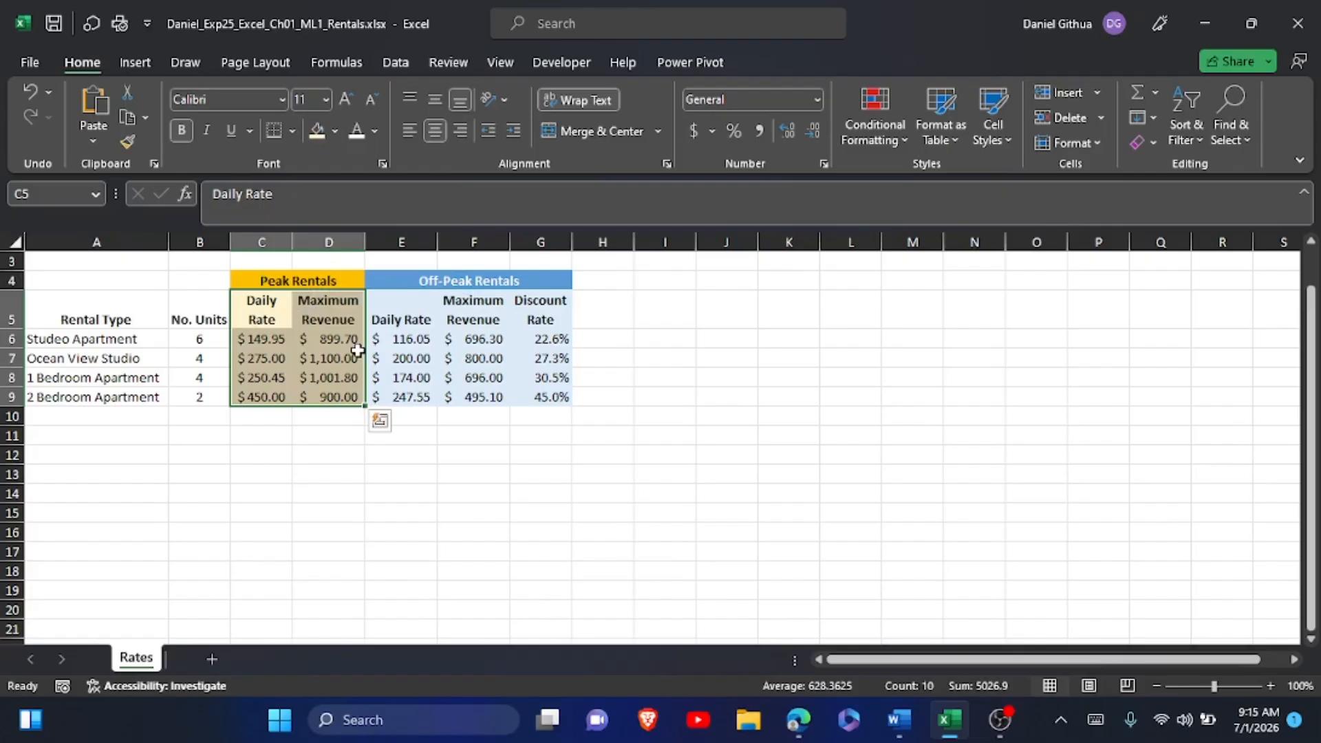
key("alt+Tab")
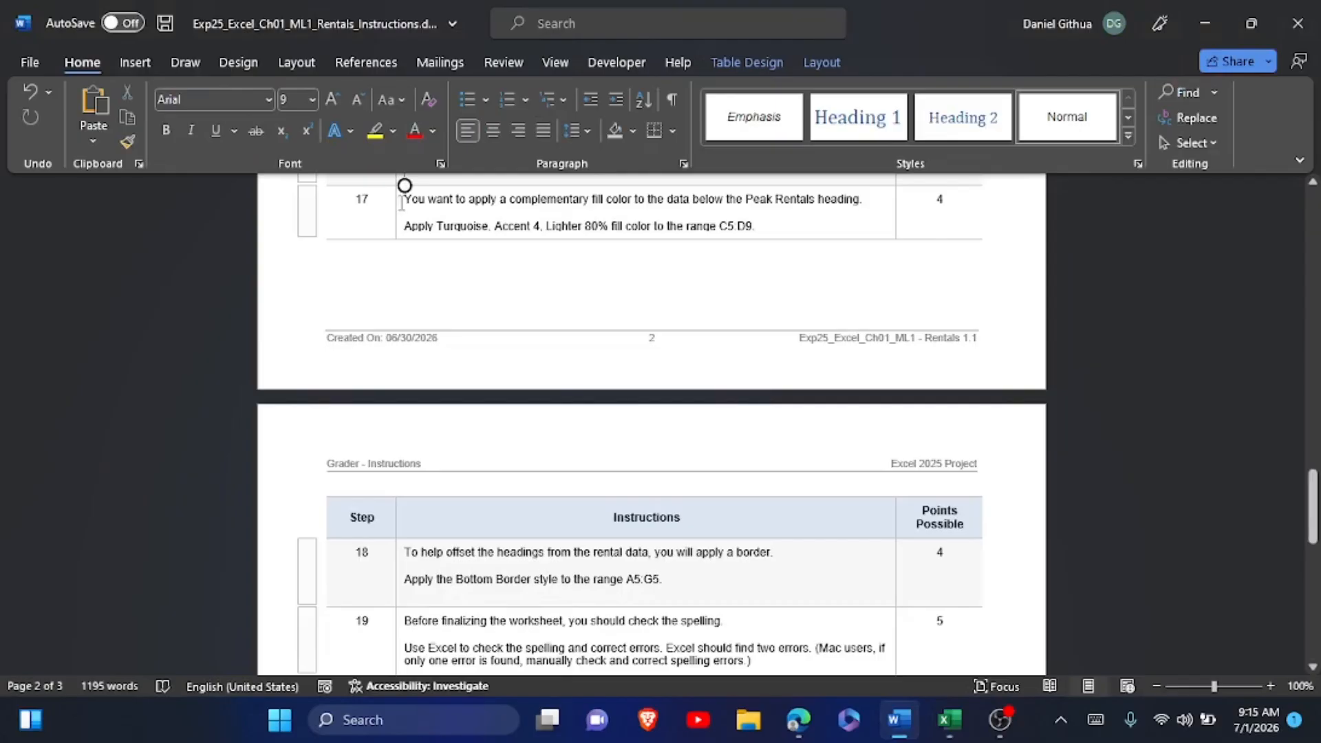
left_click_drag(403, 200, 584, 286)
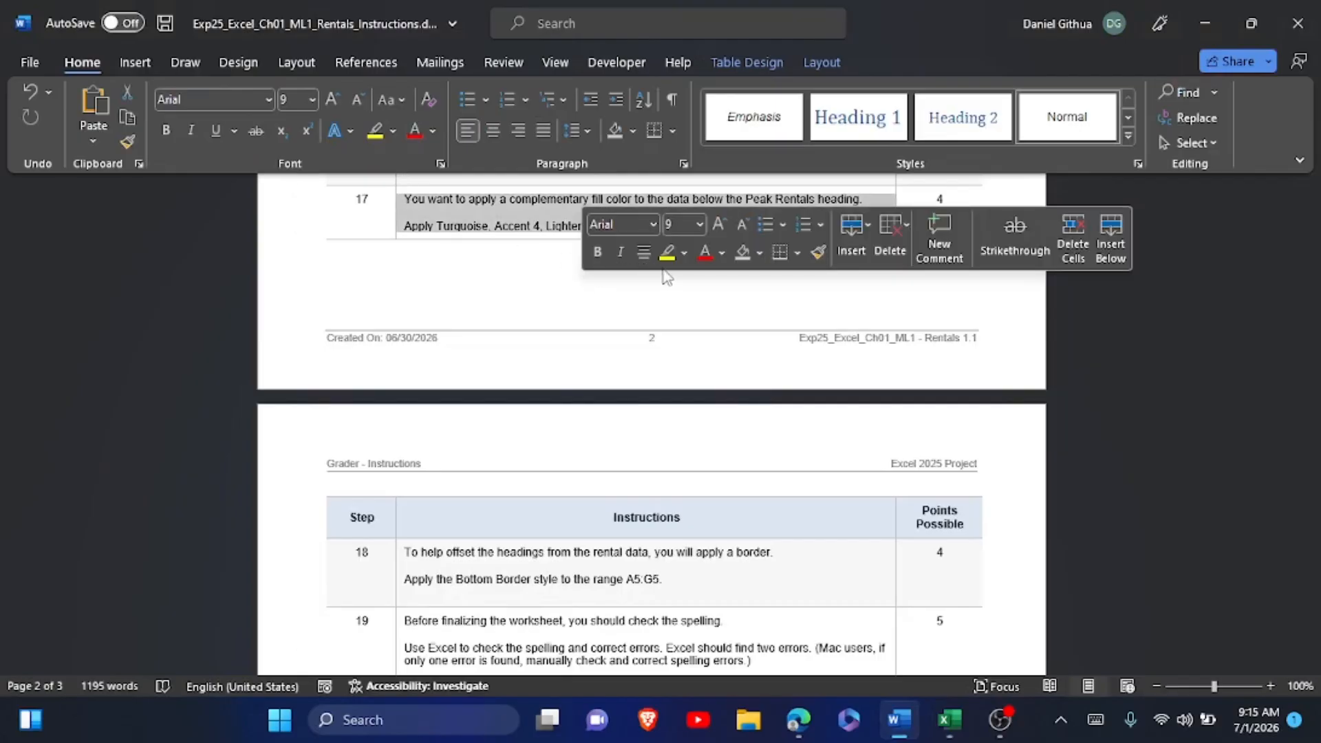
left_click(665, 264)
Read instruction step 18, switch to Excel, apply the Bottom Border style to the headings in A5:G5 and deselect them.
scroll(668, 268, "down", 3)
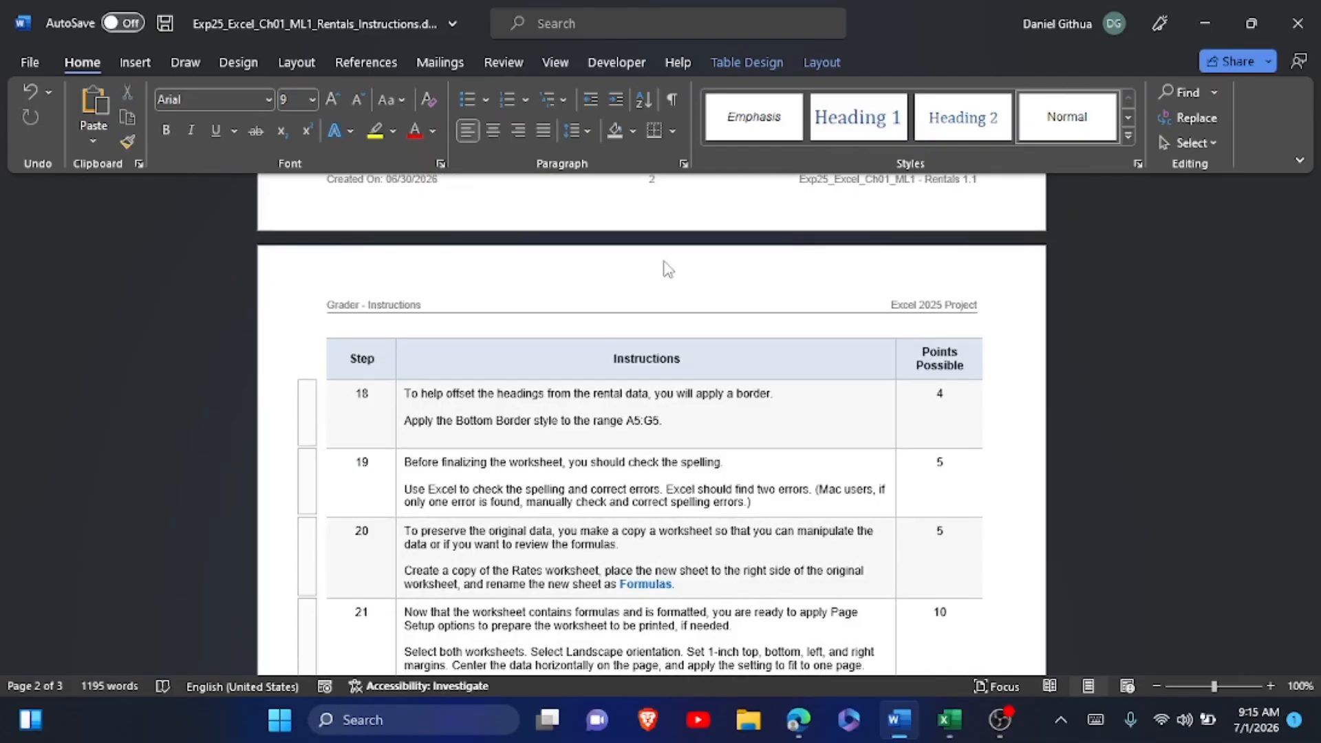
key("alt+Tab")
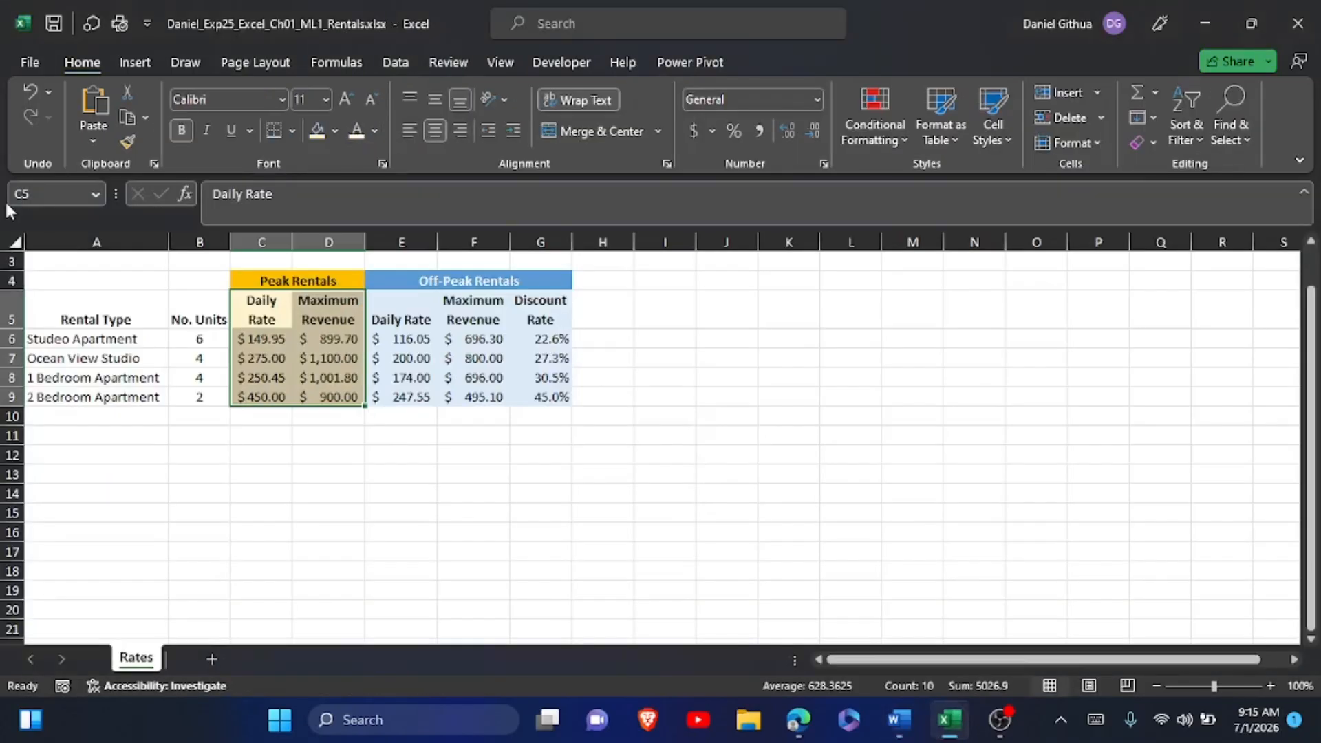
left_click(73, 302)
left_click_drag(72, 301, 540, 315)
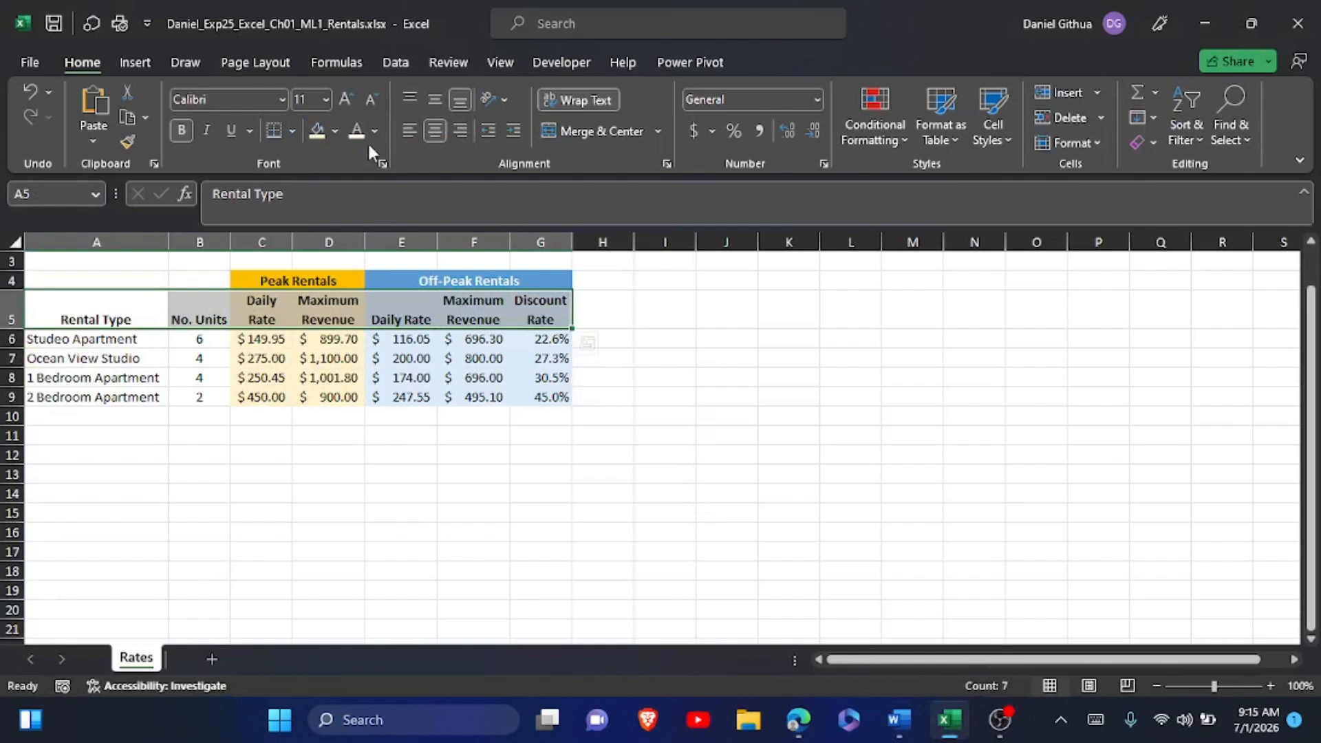
left_click(292, 130)
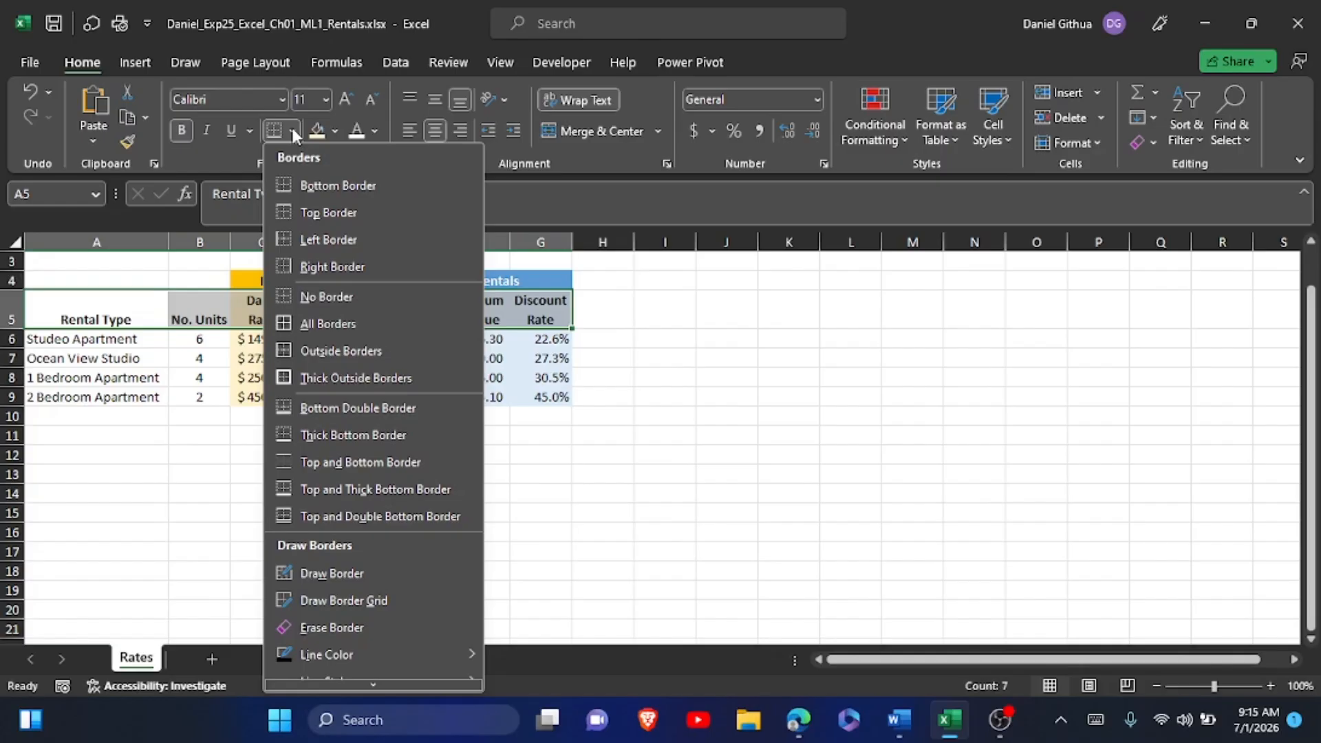
left_click(311, 184)
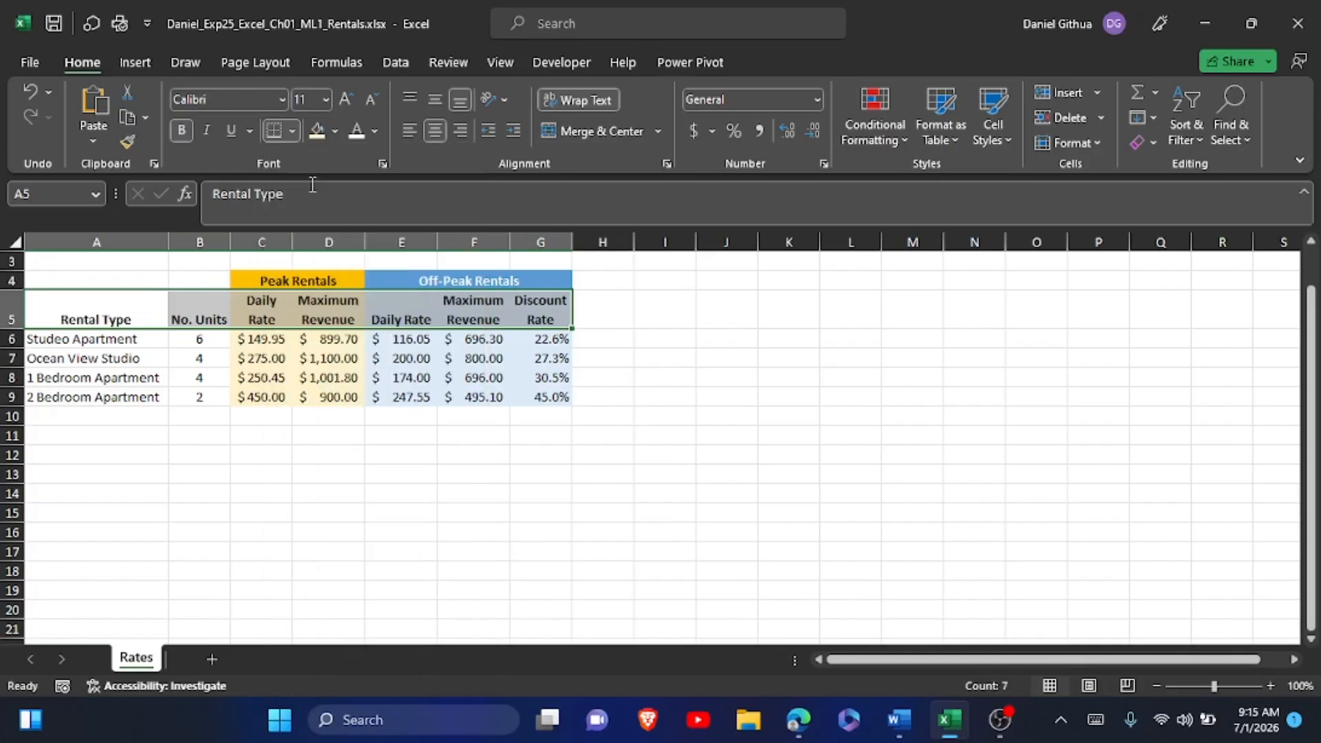
left_click(295, 128)
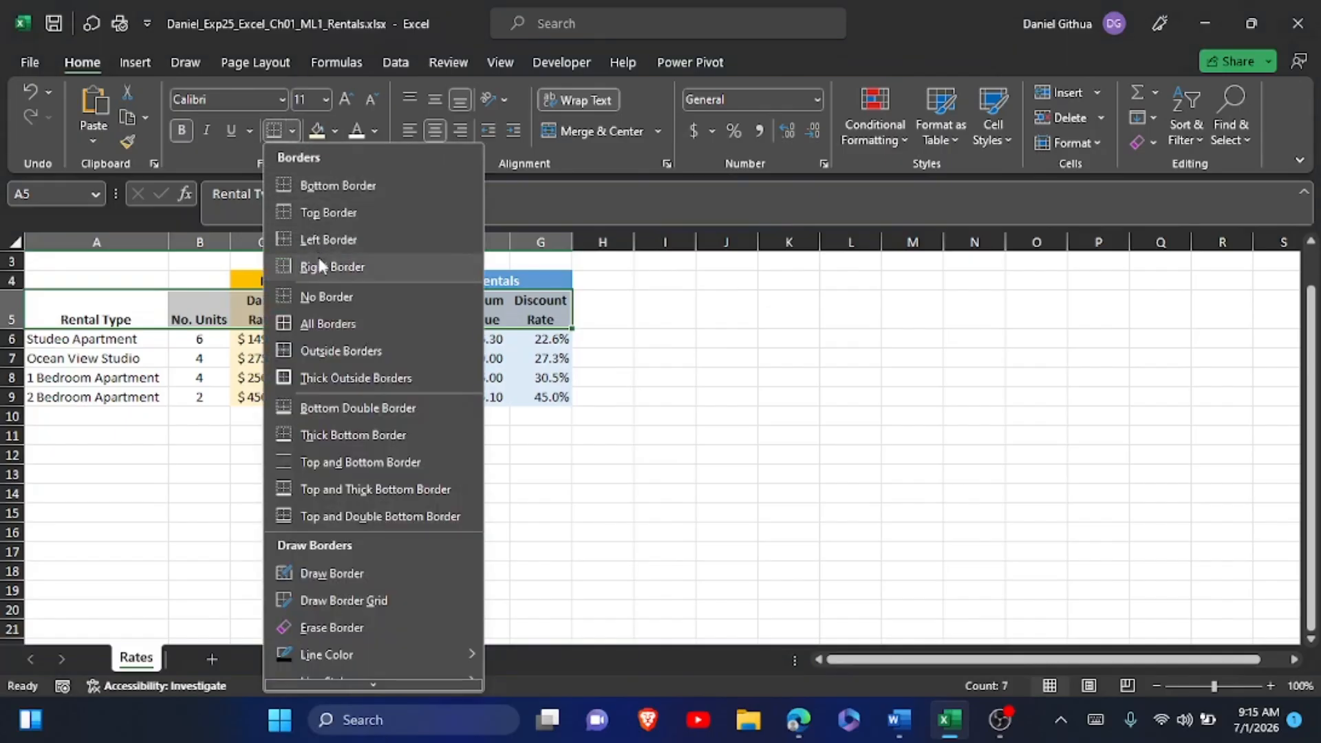
left_click(330, 184)
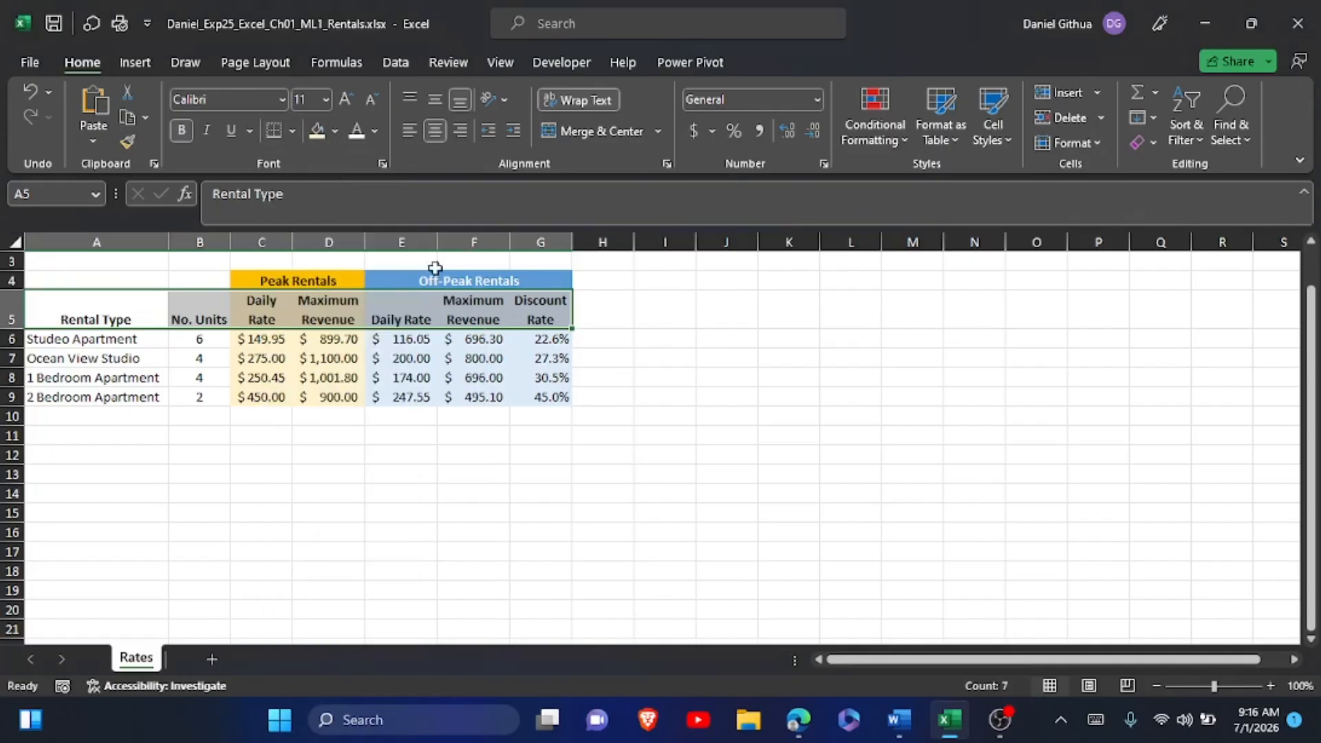
left_click(668, 493)
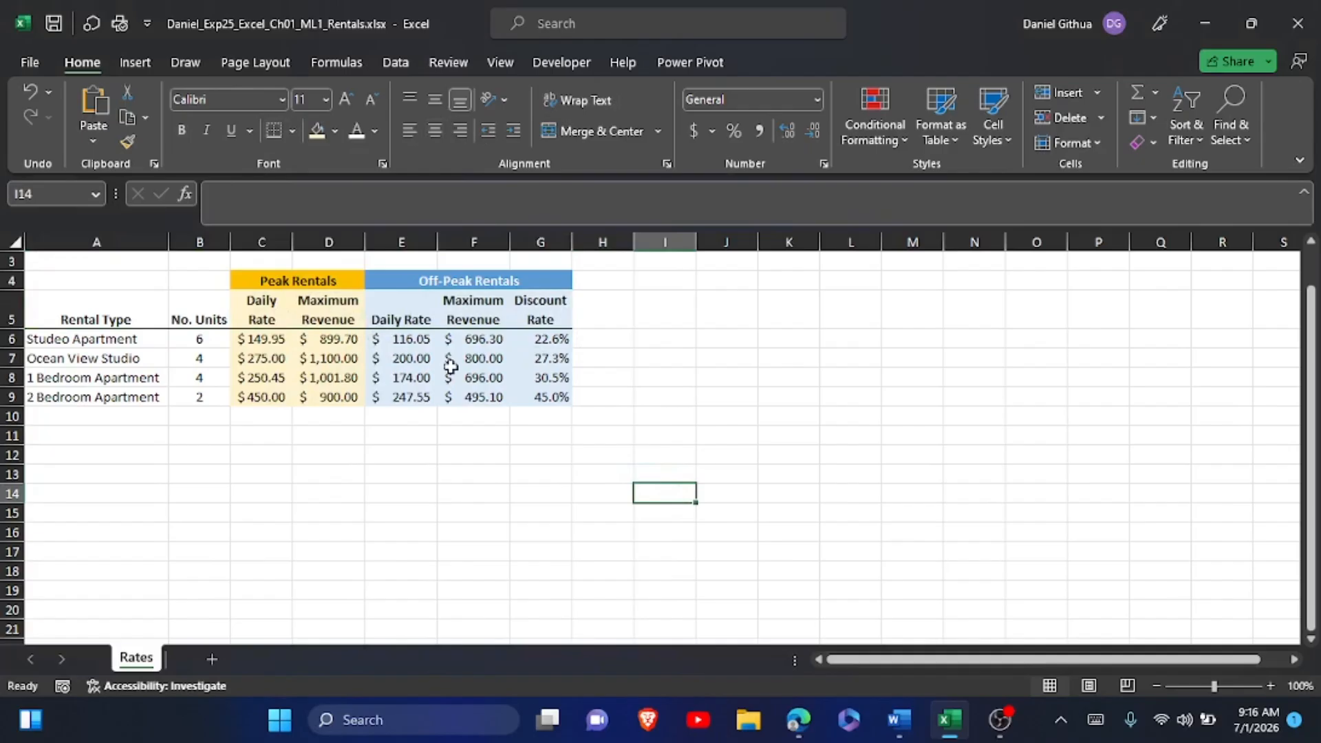
Switch to the Word instructions and highlight the step 18 instruction text in yellow.
key("alt+Tab")
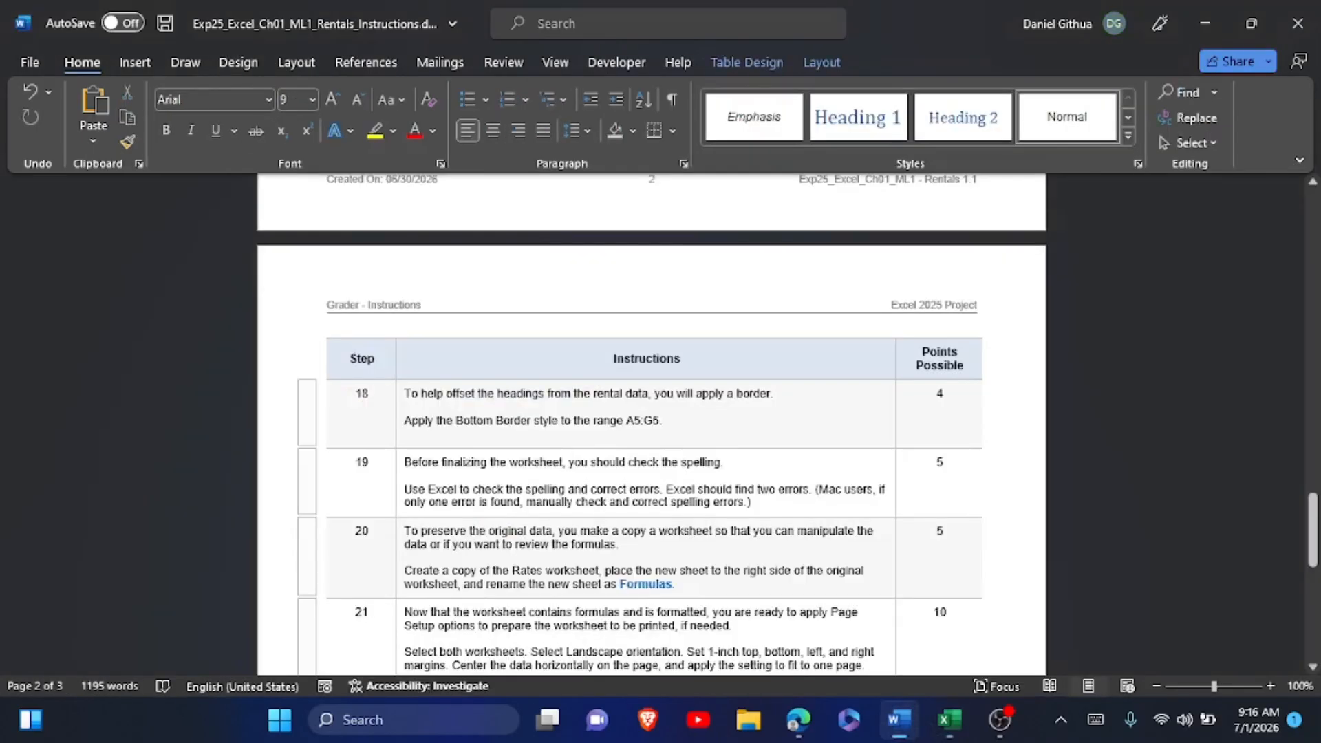
left_click_drag(404, 393, 677, 420)
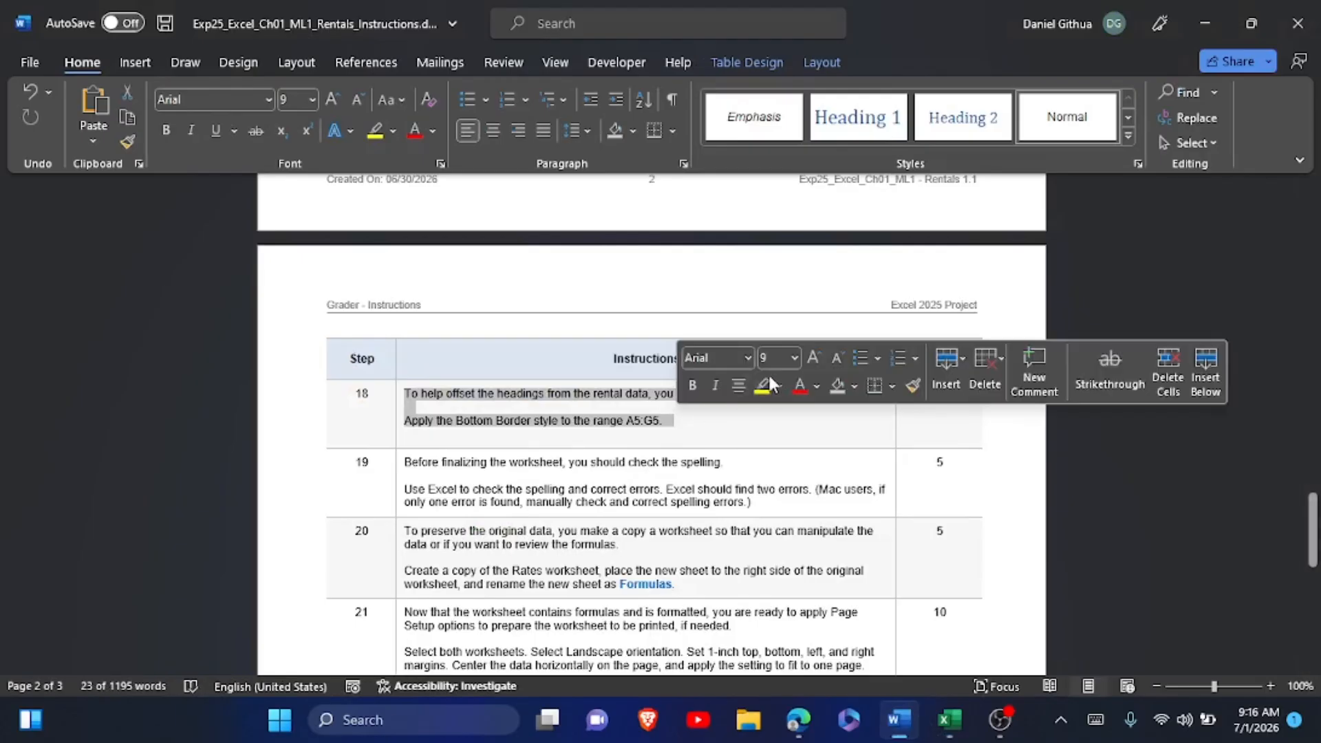
left_click(762, 384)
scroll(767, 389, "down", 2)
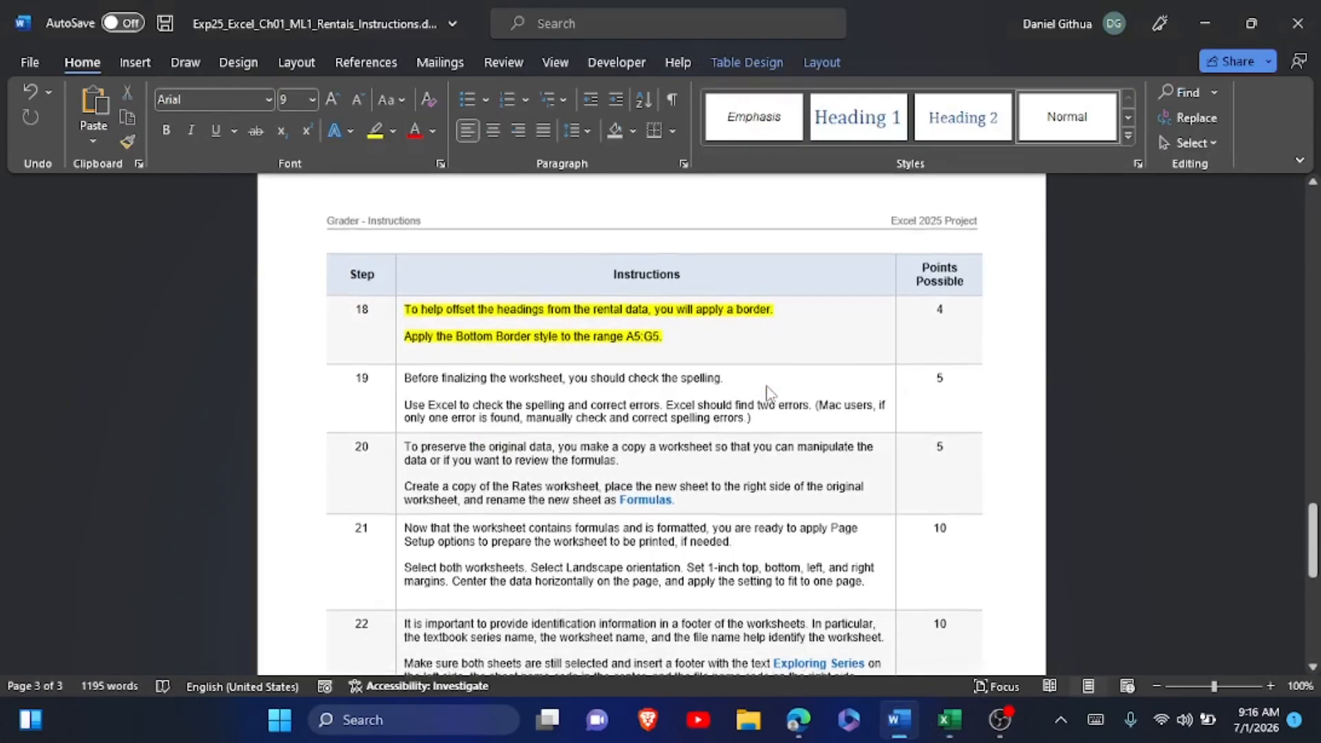
left_click(662, 344)
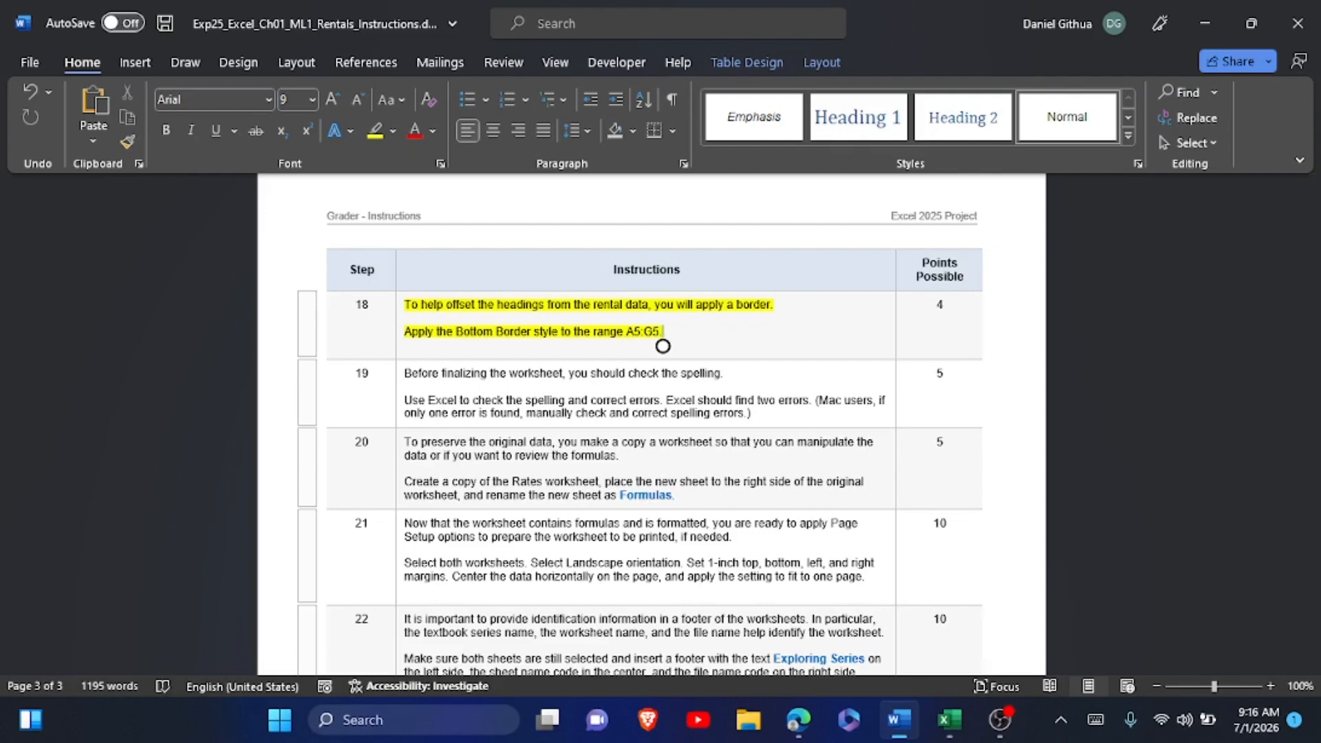
Switch to Excel and spell-check the Rates sheet, continuing from its beginning and accepting the corrections Effective in A2 and Studio in A6.
key("alt+Tab")
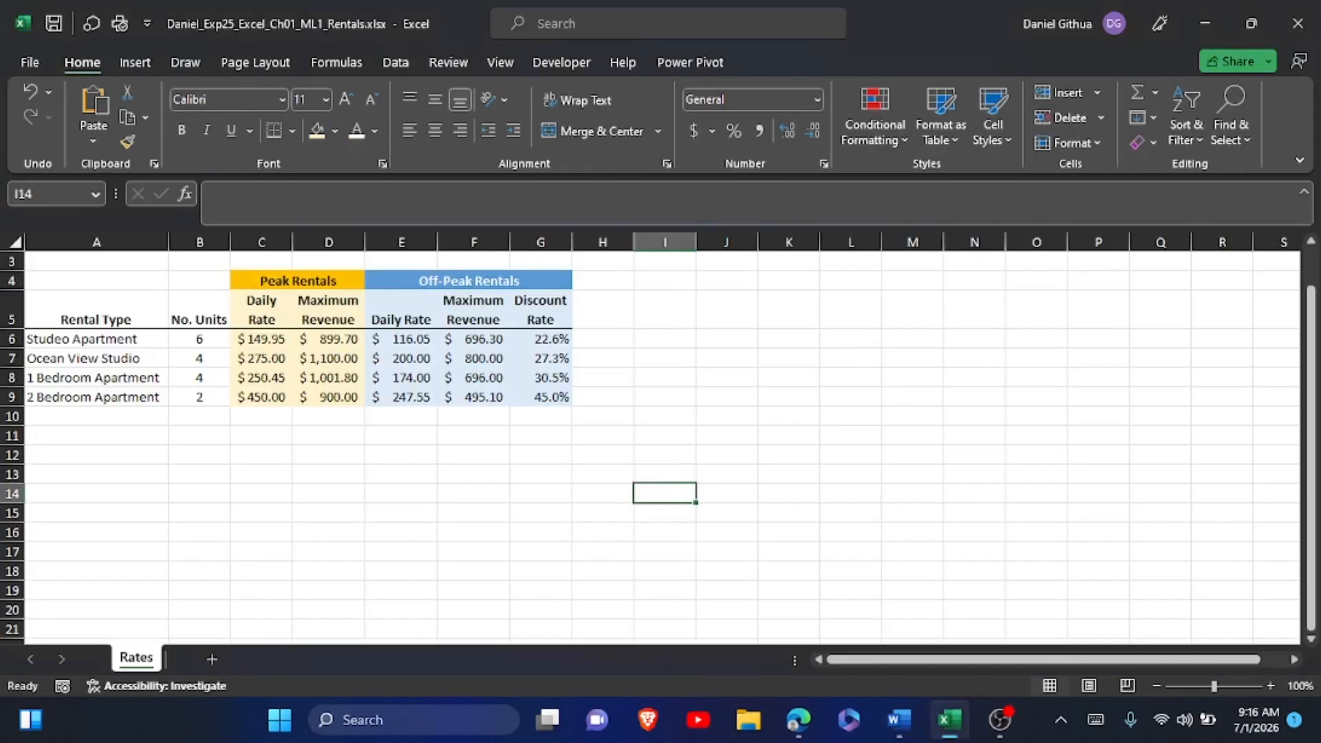
left_click(430, 60)
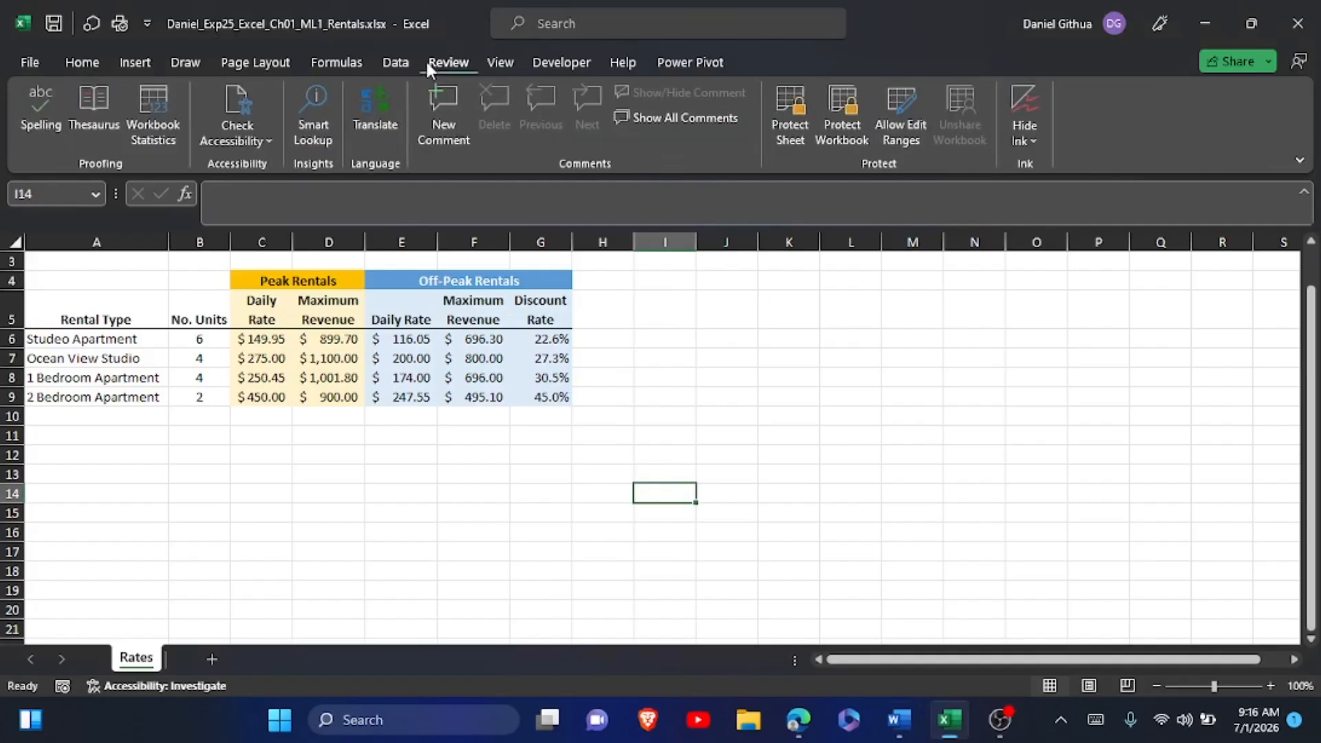
left_click(31, 95)
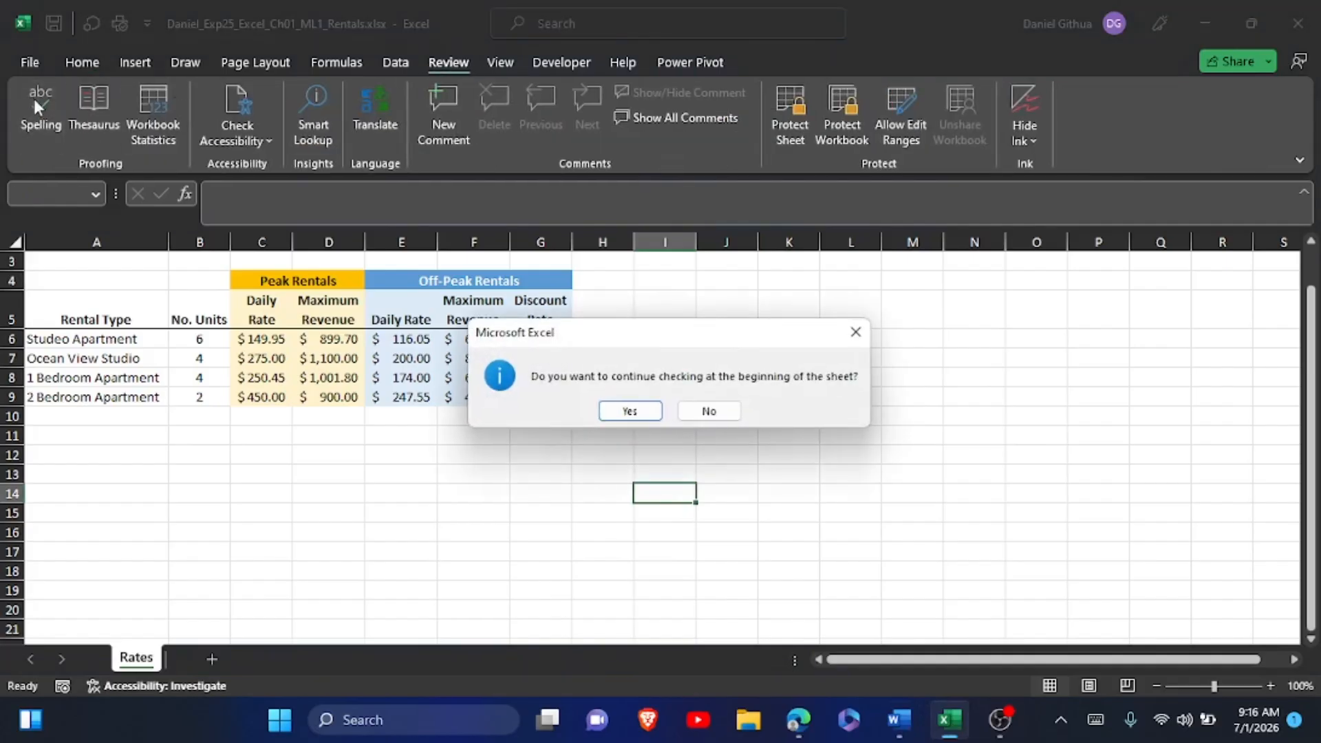
left_click(638, 410)
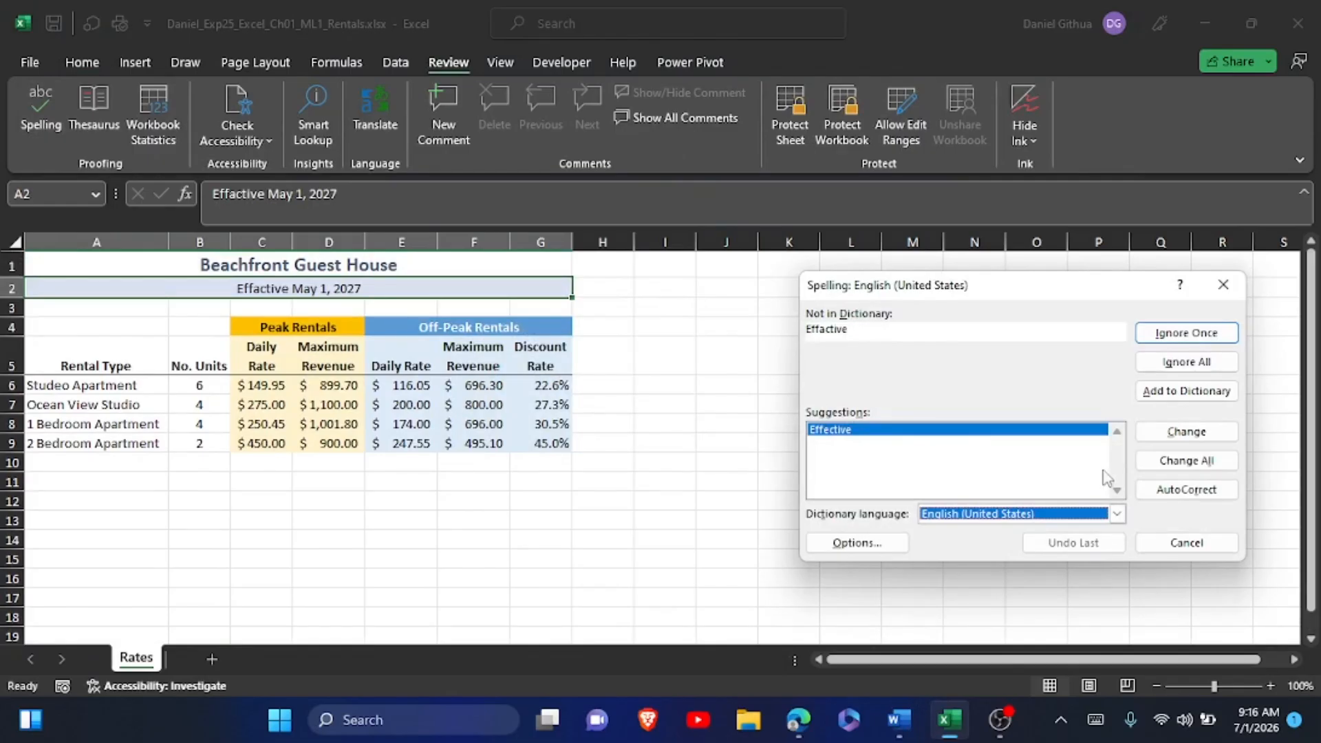
left_click(1188, 439)
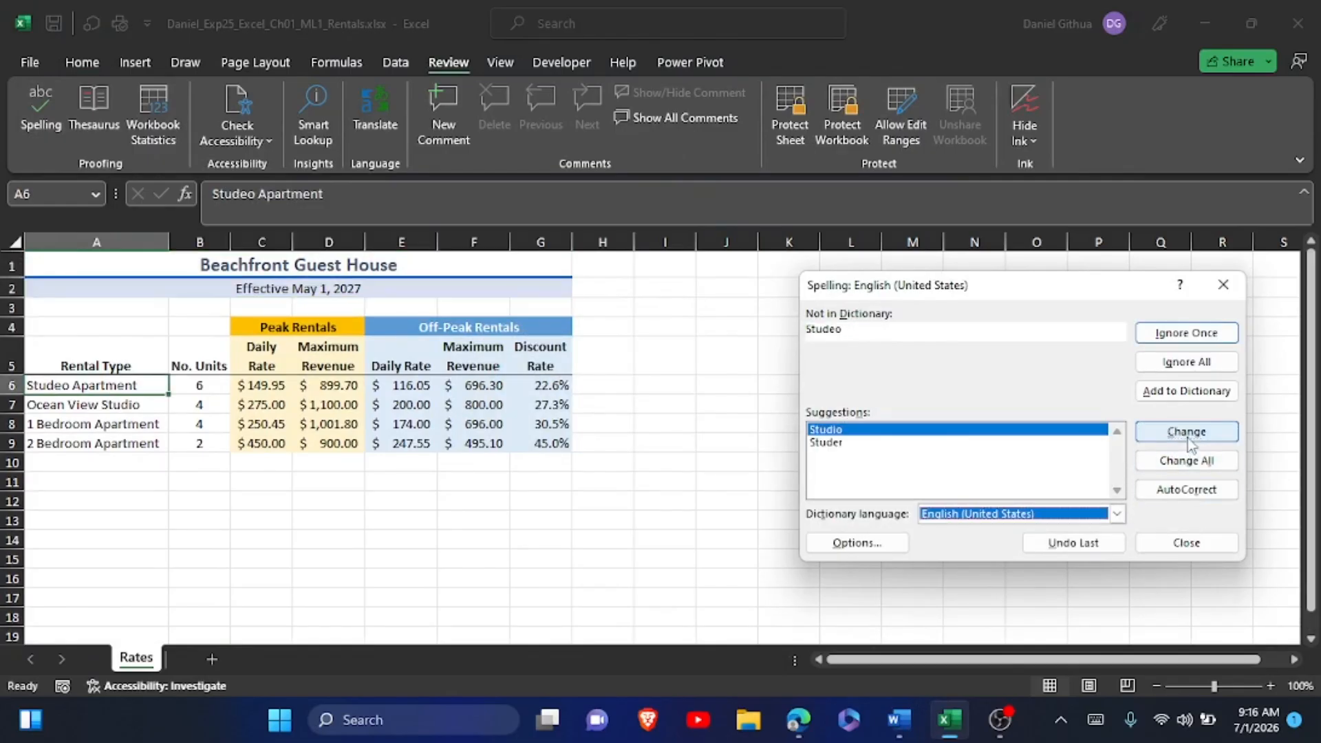
left_click(1187, 439)
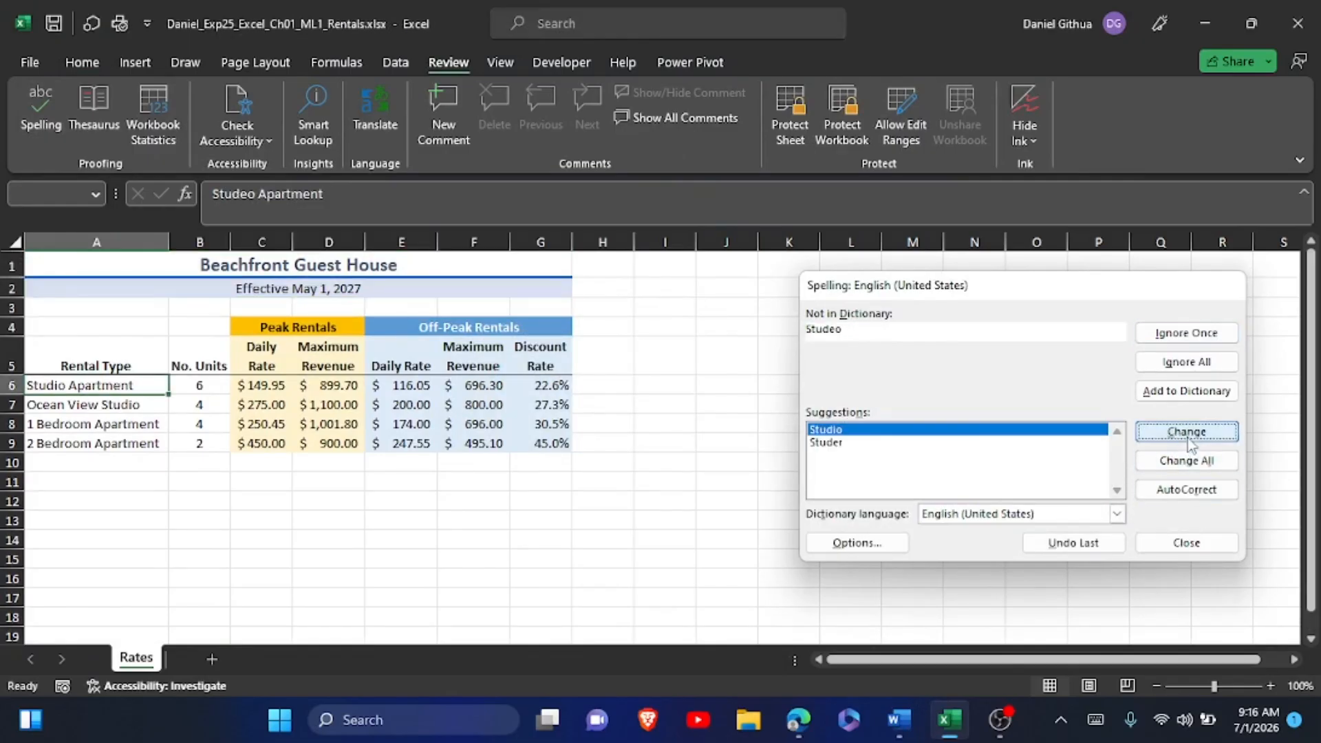
left_click(671, 411)
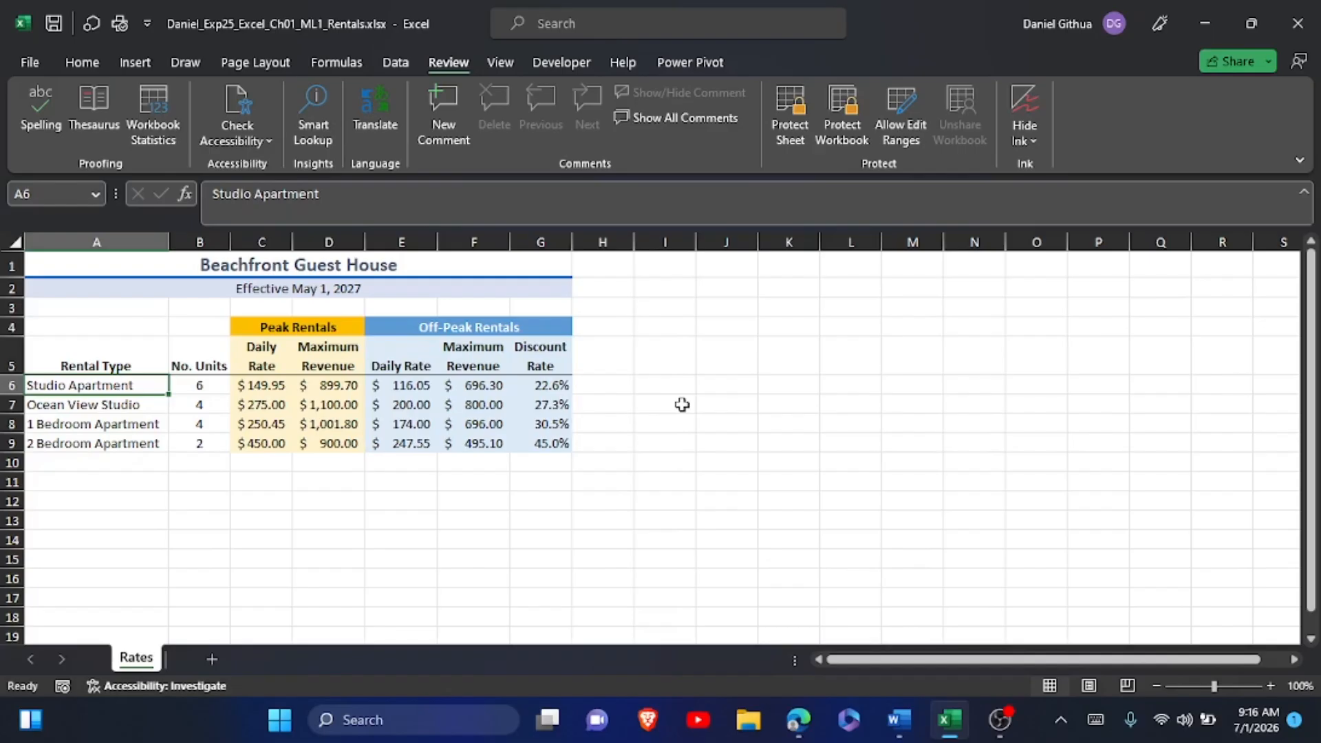
Switch to the Word instructions and highlight the step 19 instruction text in yellow.
key("alt+Tab")
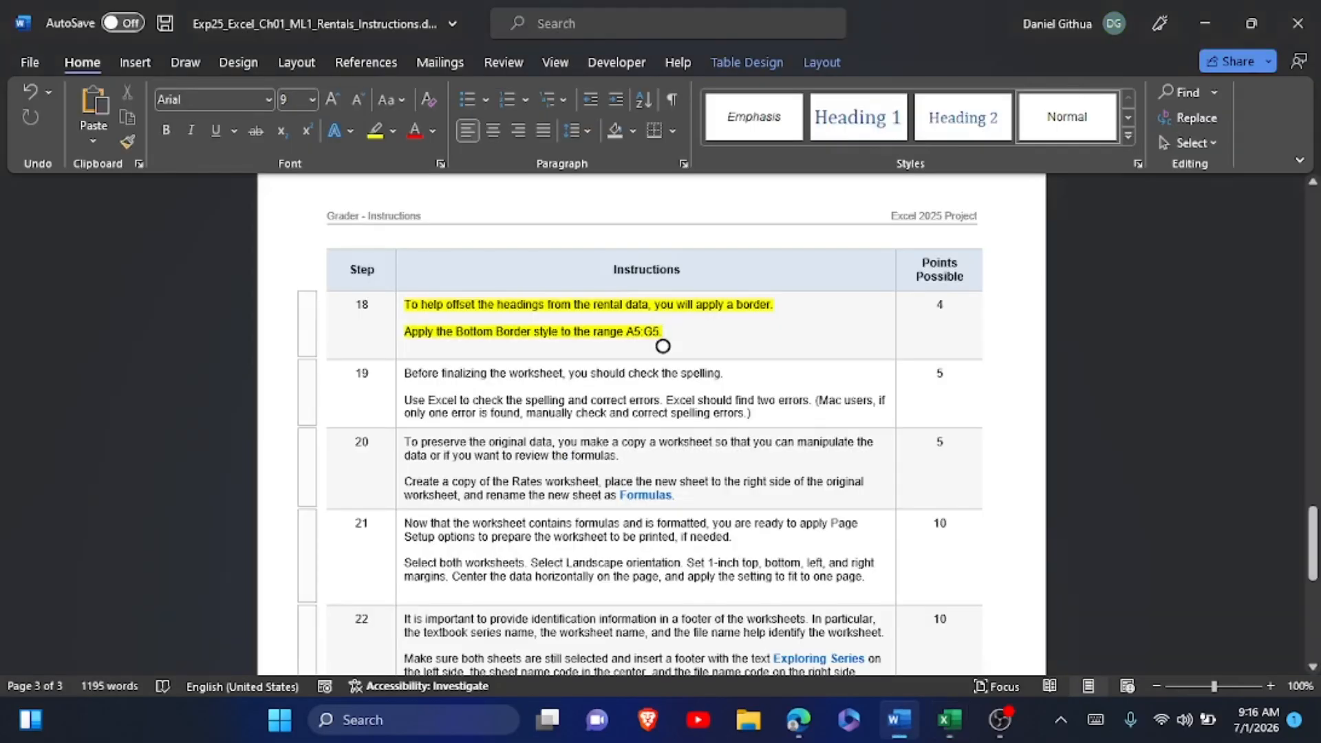
left_click_drag(404, 373, 751, 413)
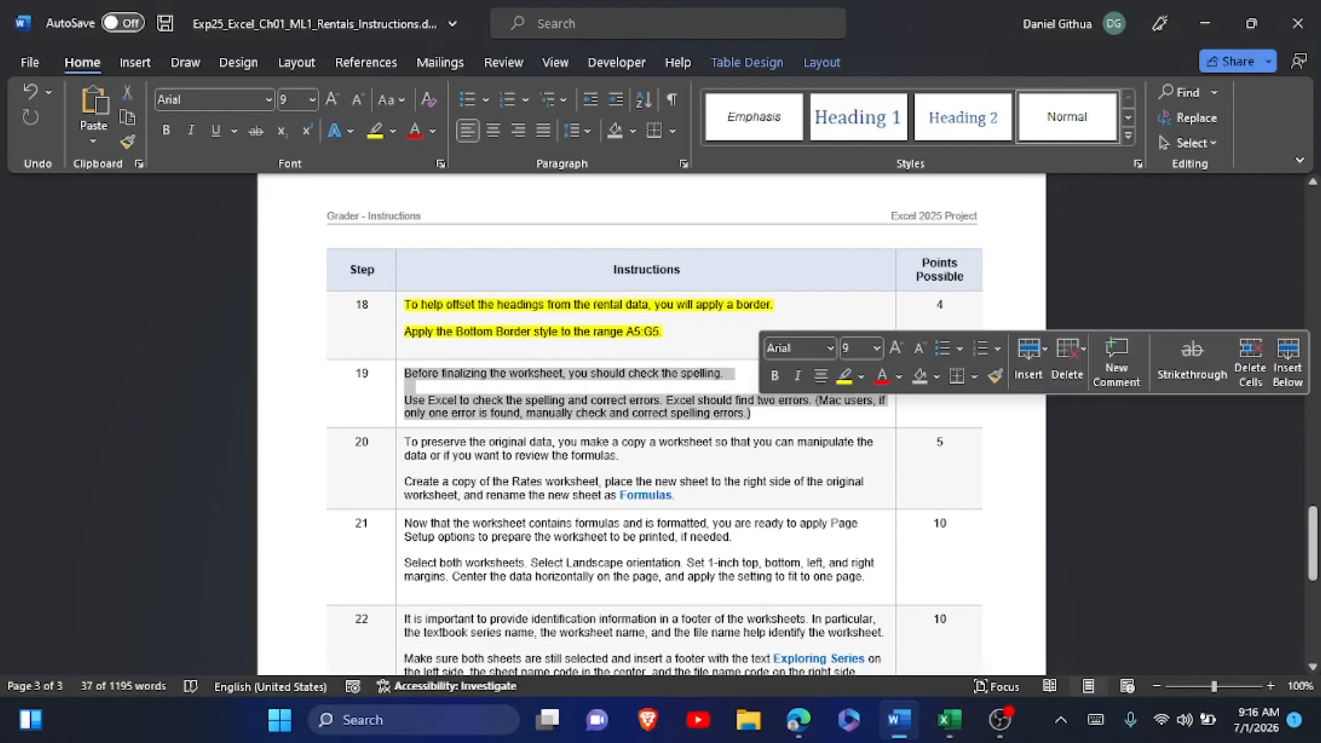
left_click(844, 375)
left_click(751, 424)
Read instruction step 20, switch to Excel and create a copy of the Rates worksheet after the original.
scroll(750, 324, "down", 3)
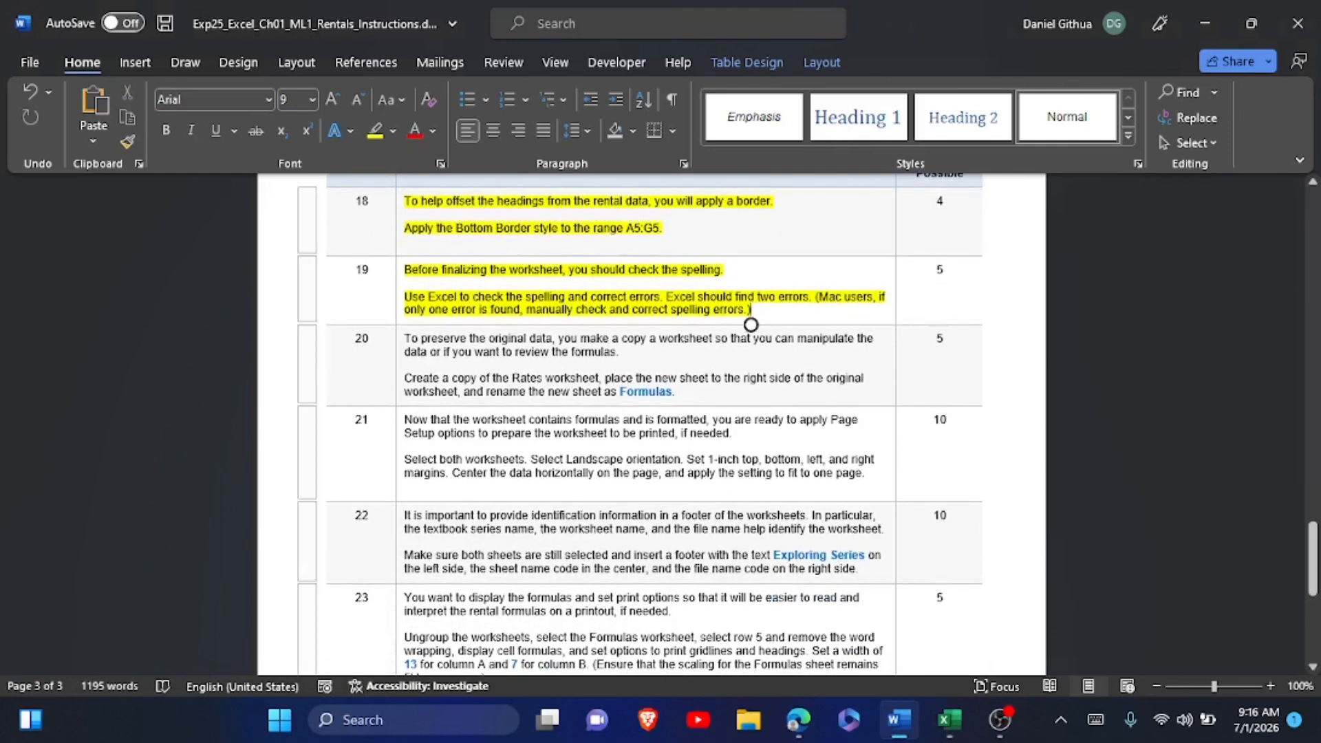
scroll(751, 324, "down", 2)
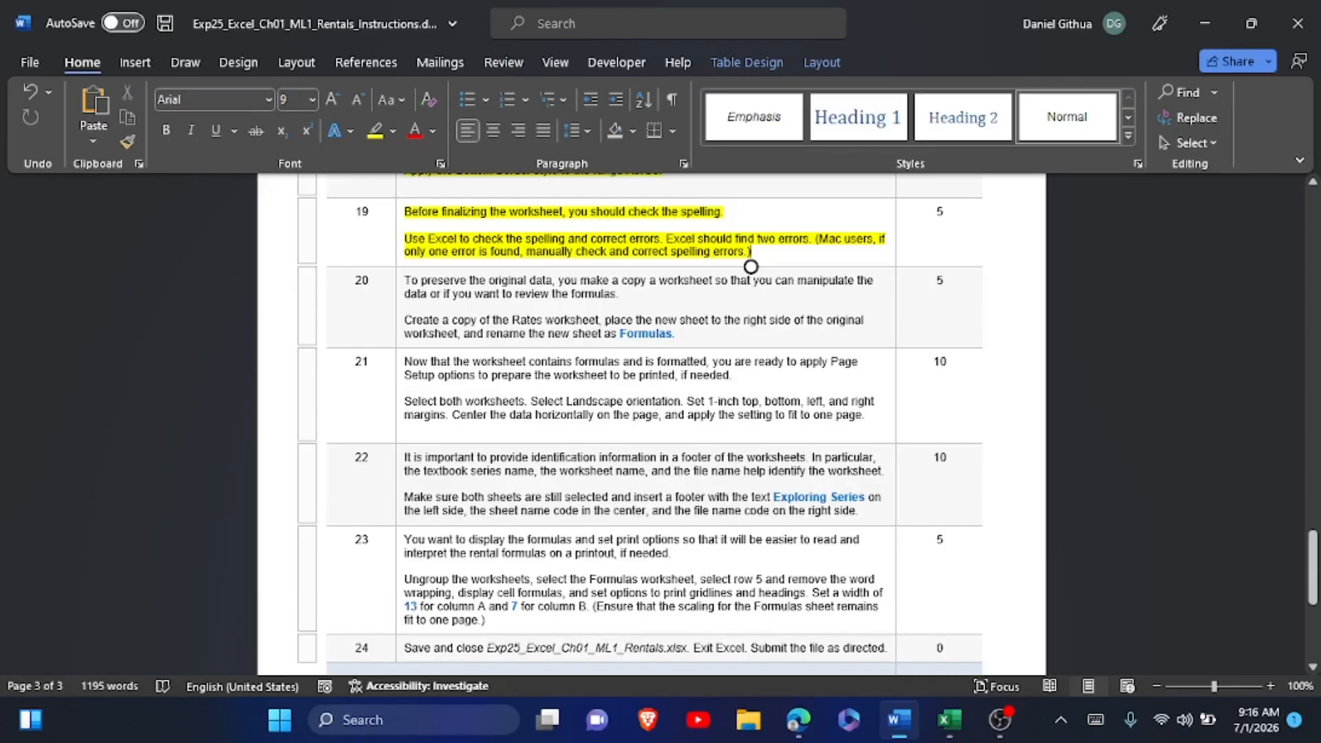
left_click_drag(619, 333, 672, 336)
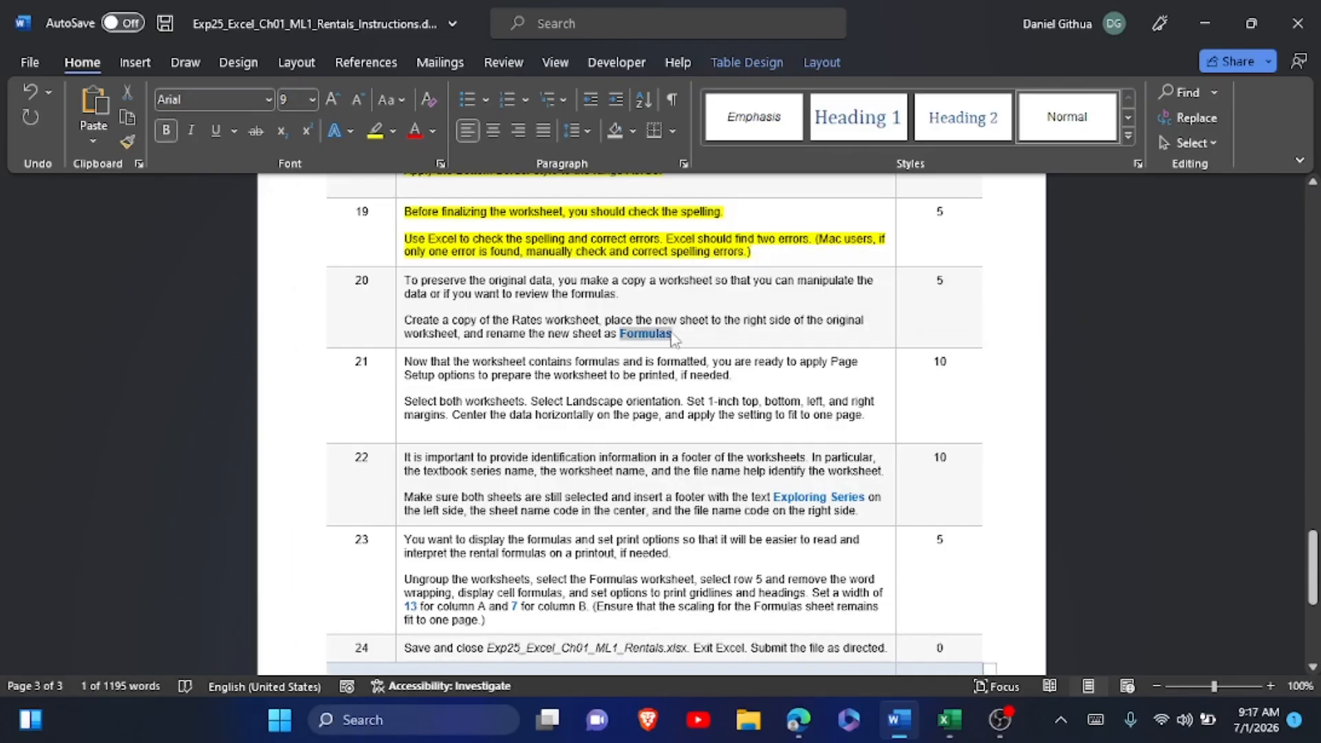
key("alt+Tab")
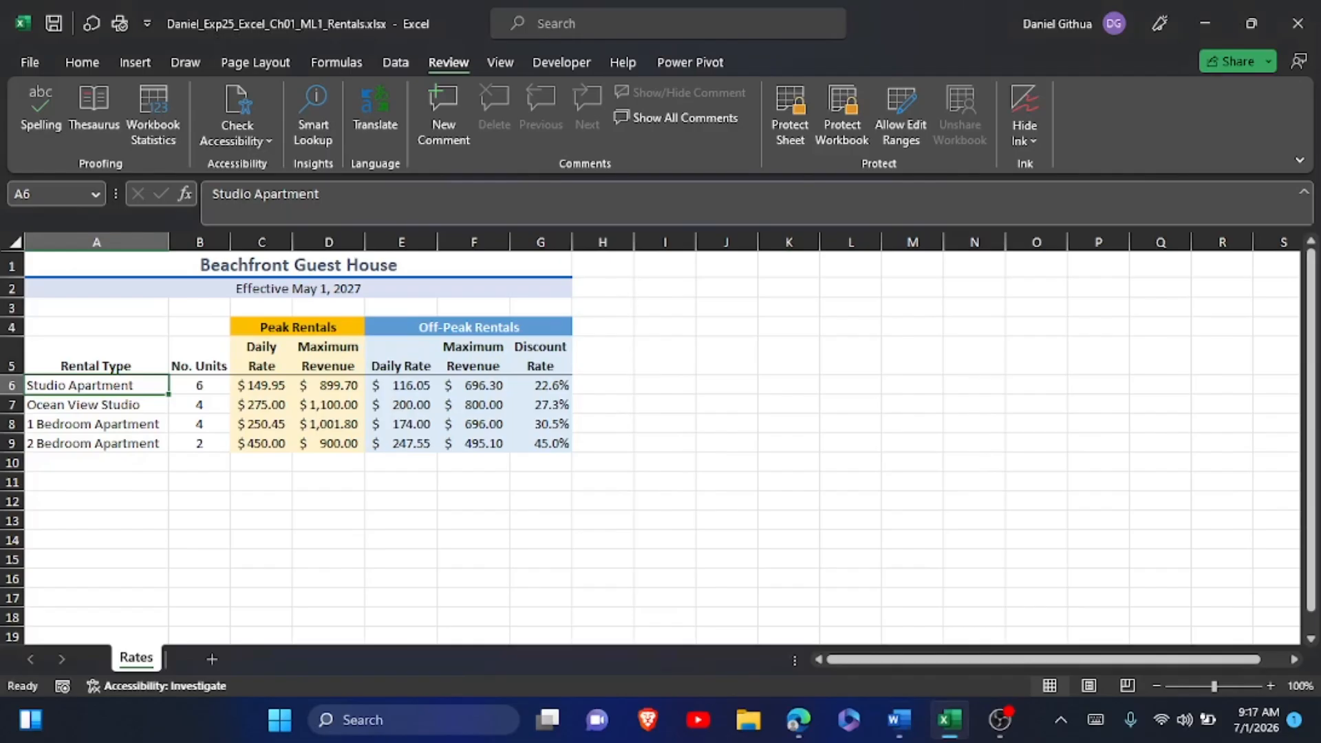
right_click(150, 661)
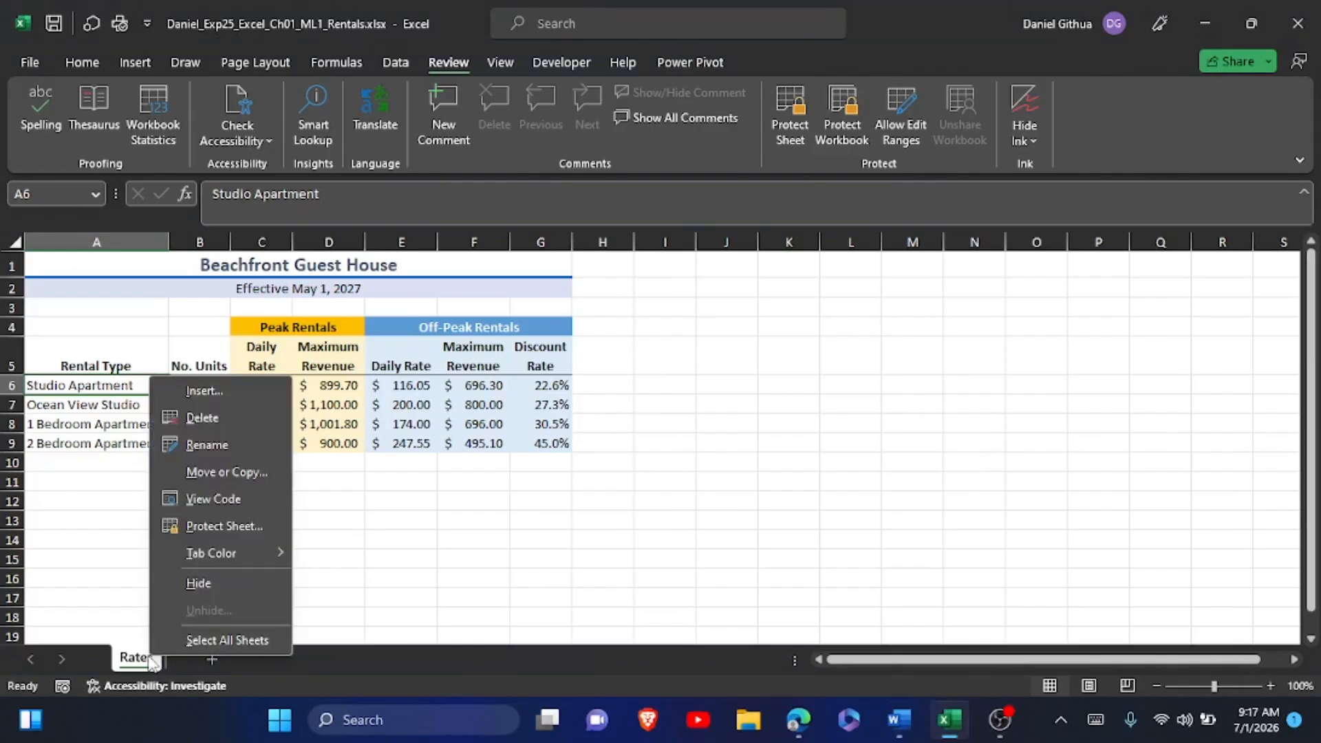
left_click(200, 475)
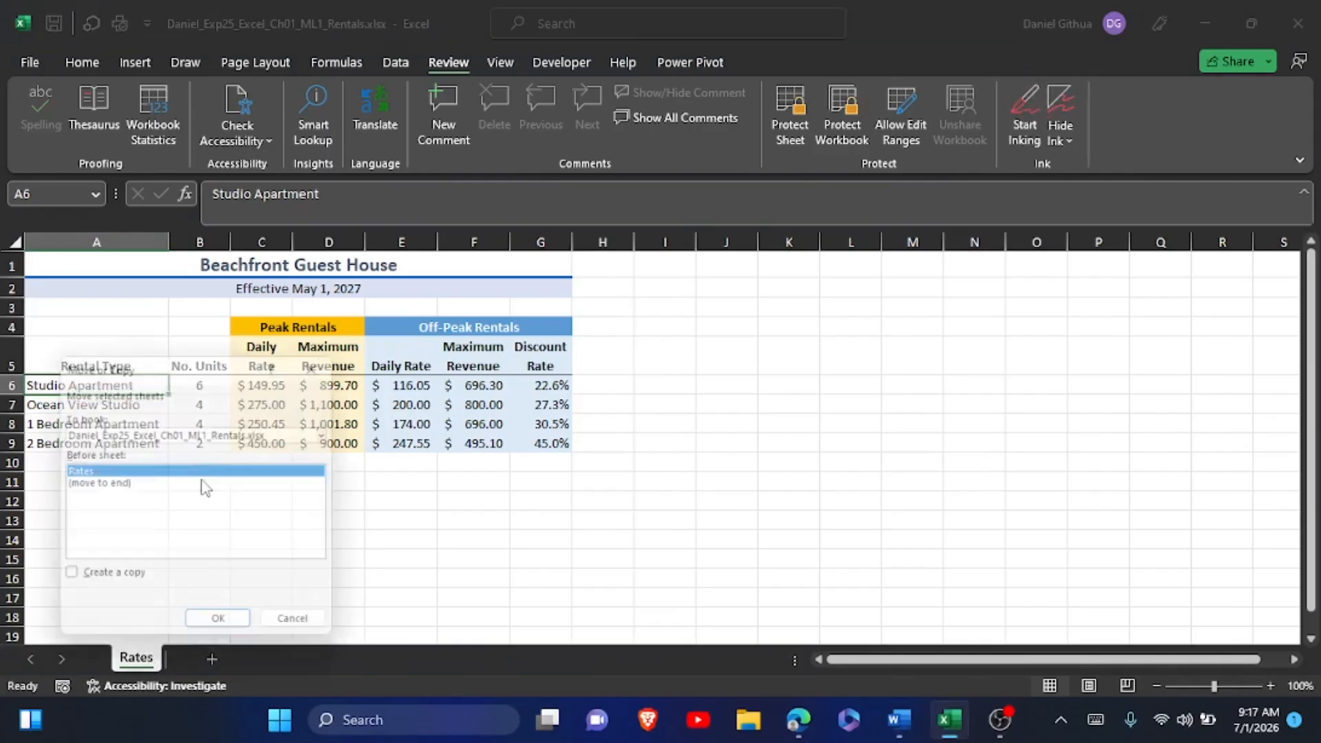
left_click(116, 484)
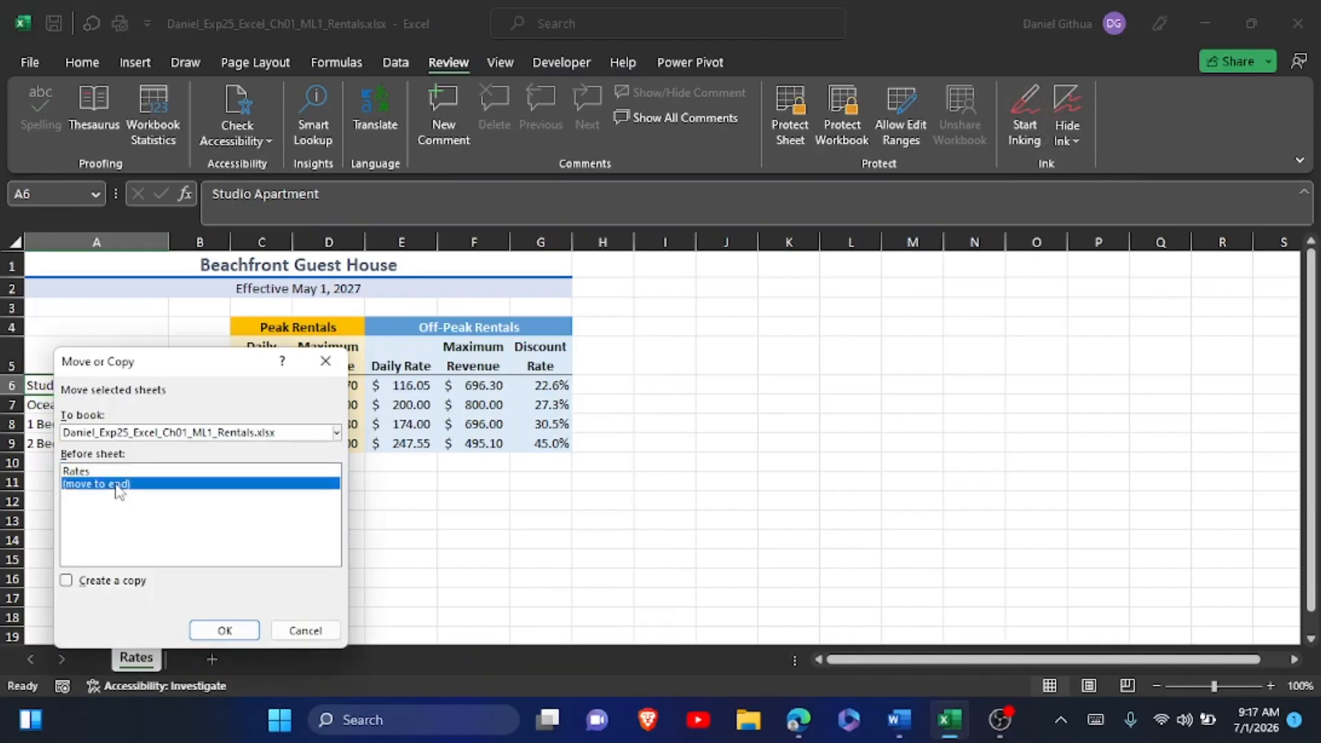
left_click(66, 580)
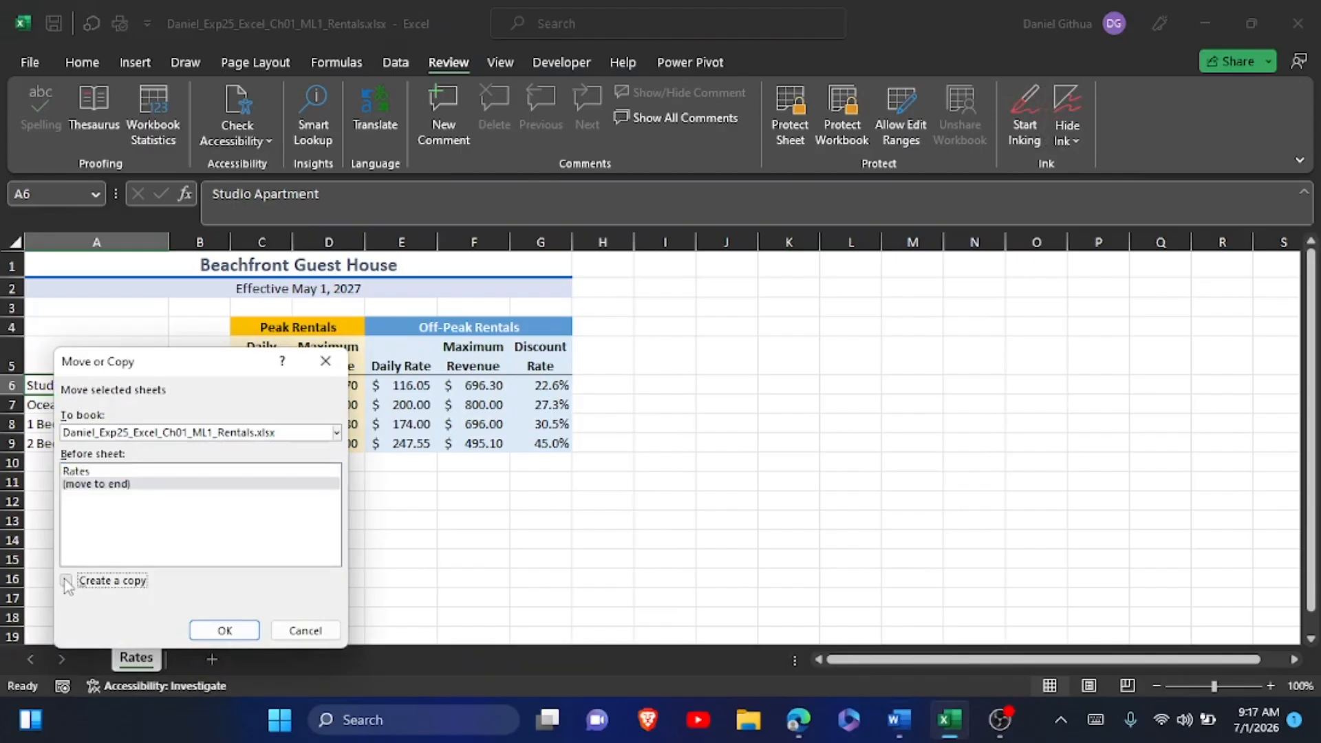
left_click(208, 629)
Rename the copied Rates worksheet as Formulas.
double_click(197, 658)
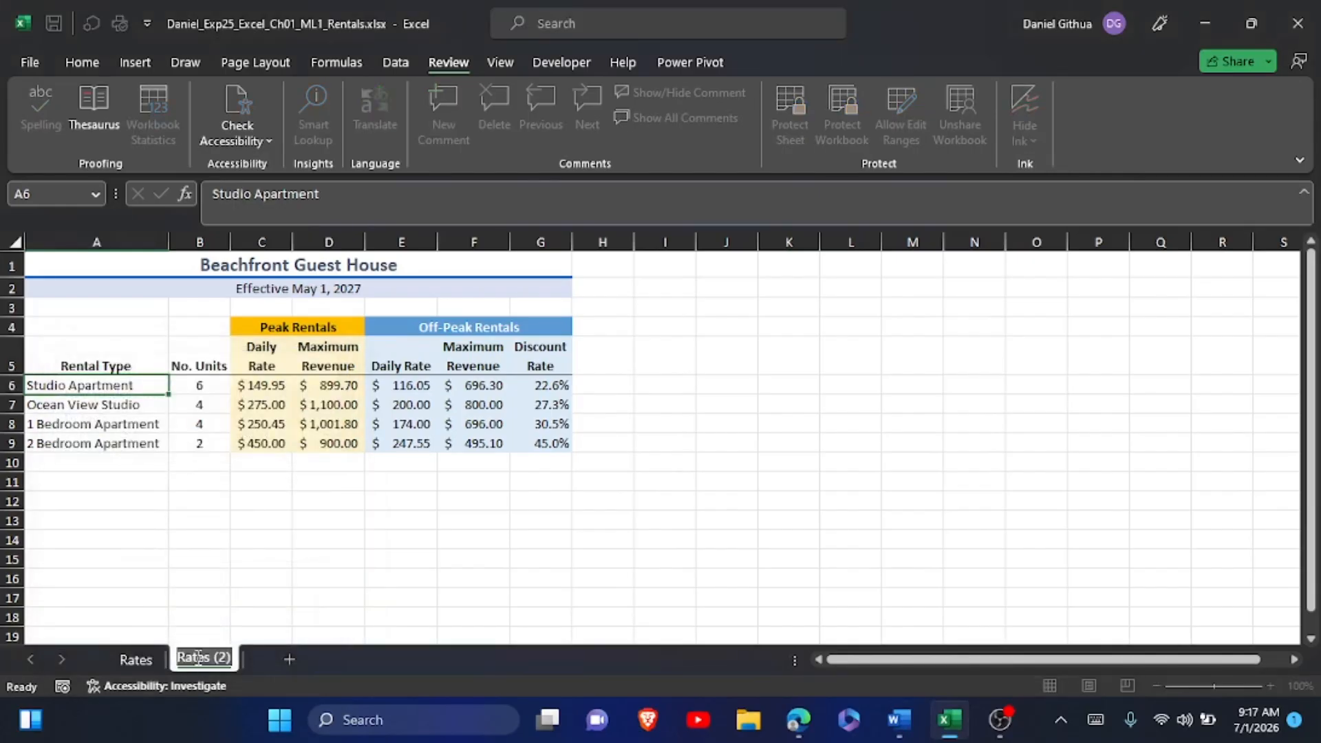
type("Formulas")
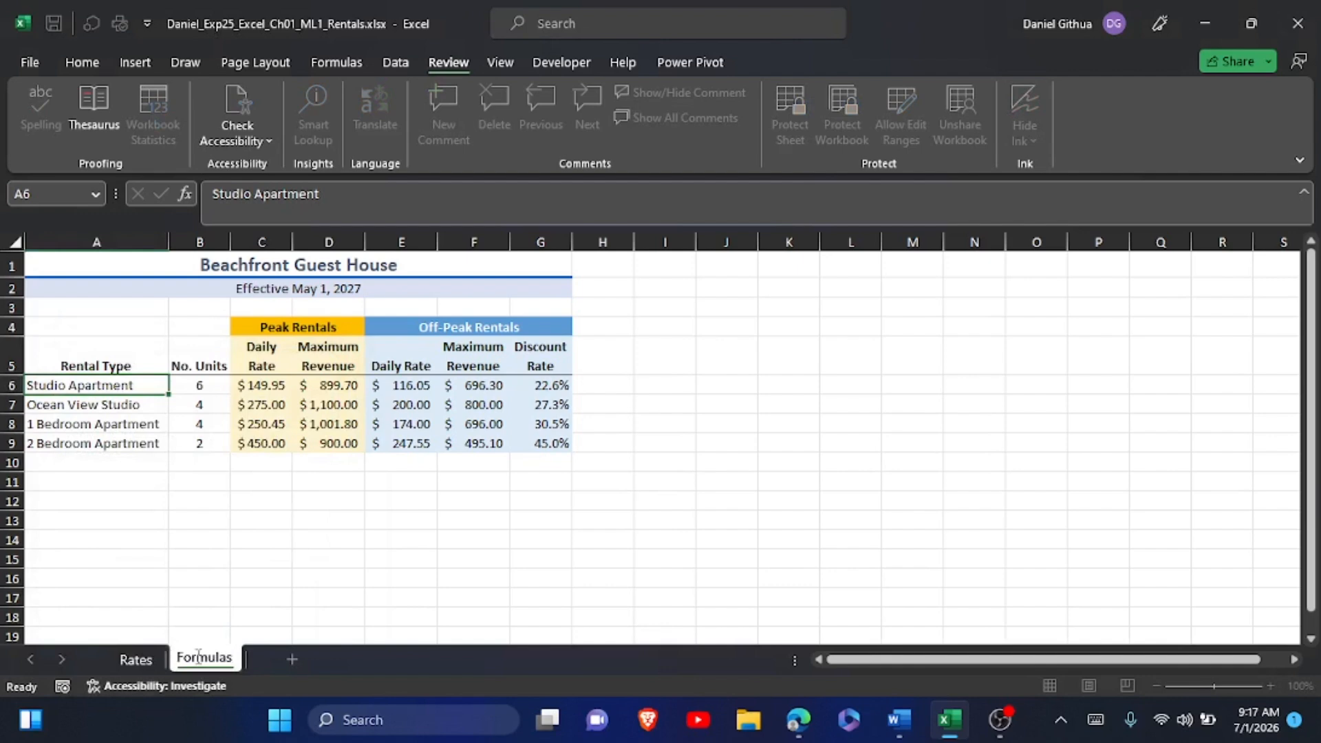
left_click(274, 569)
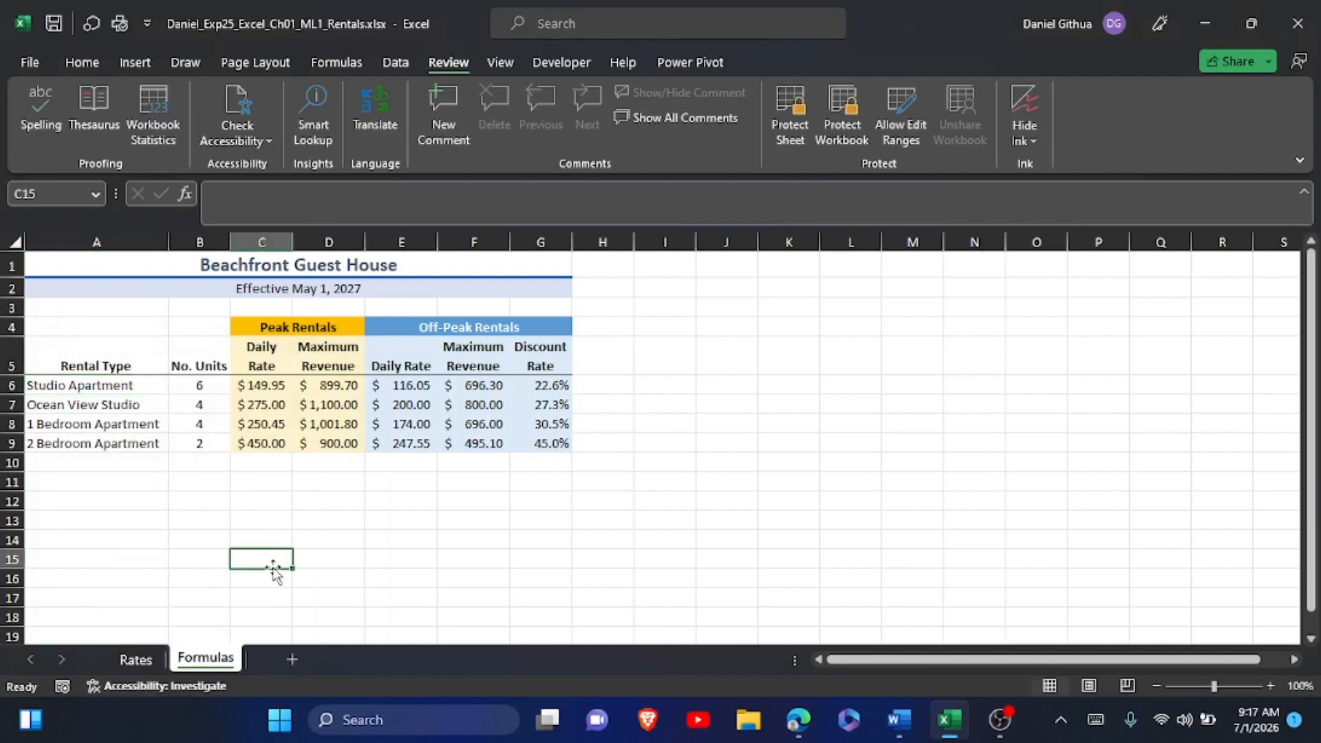
key("alt+Tab")
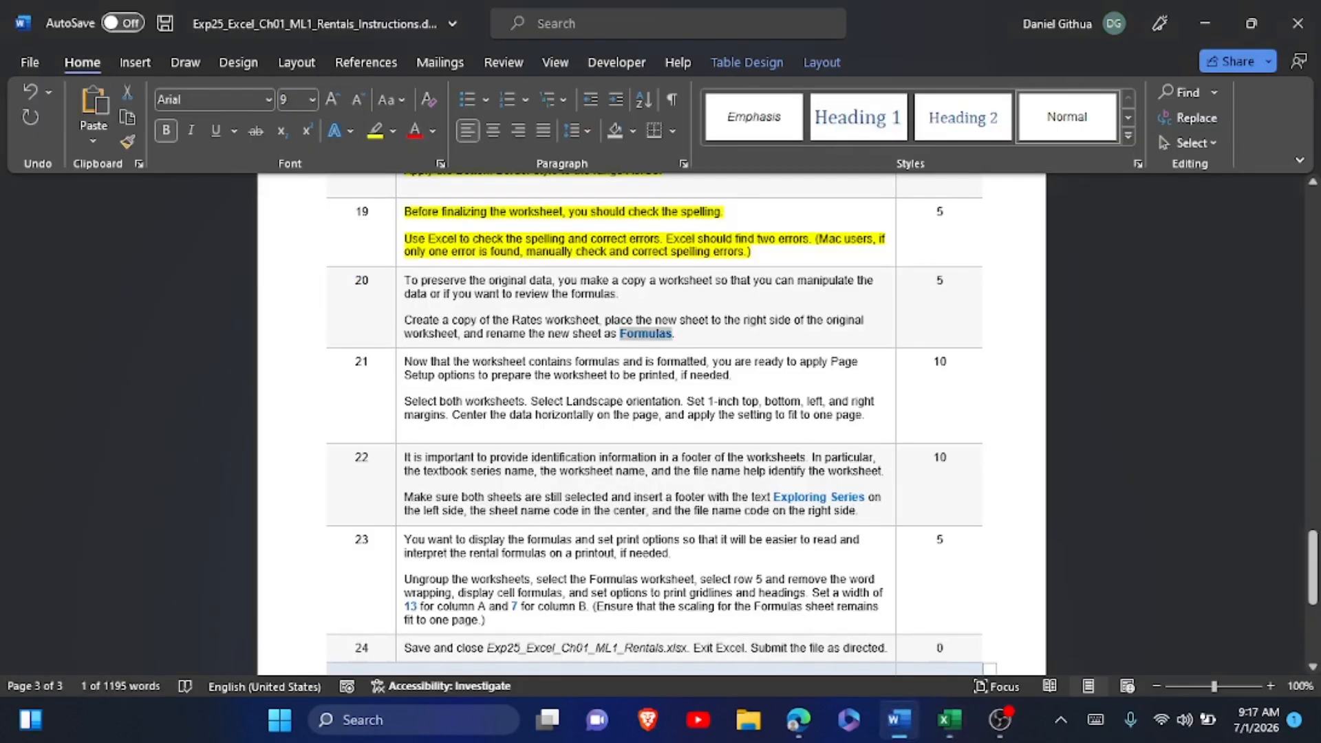
key("alt+Tab")
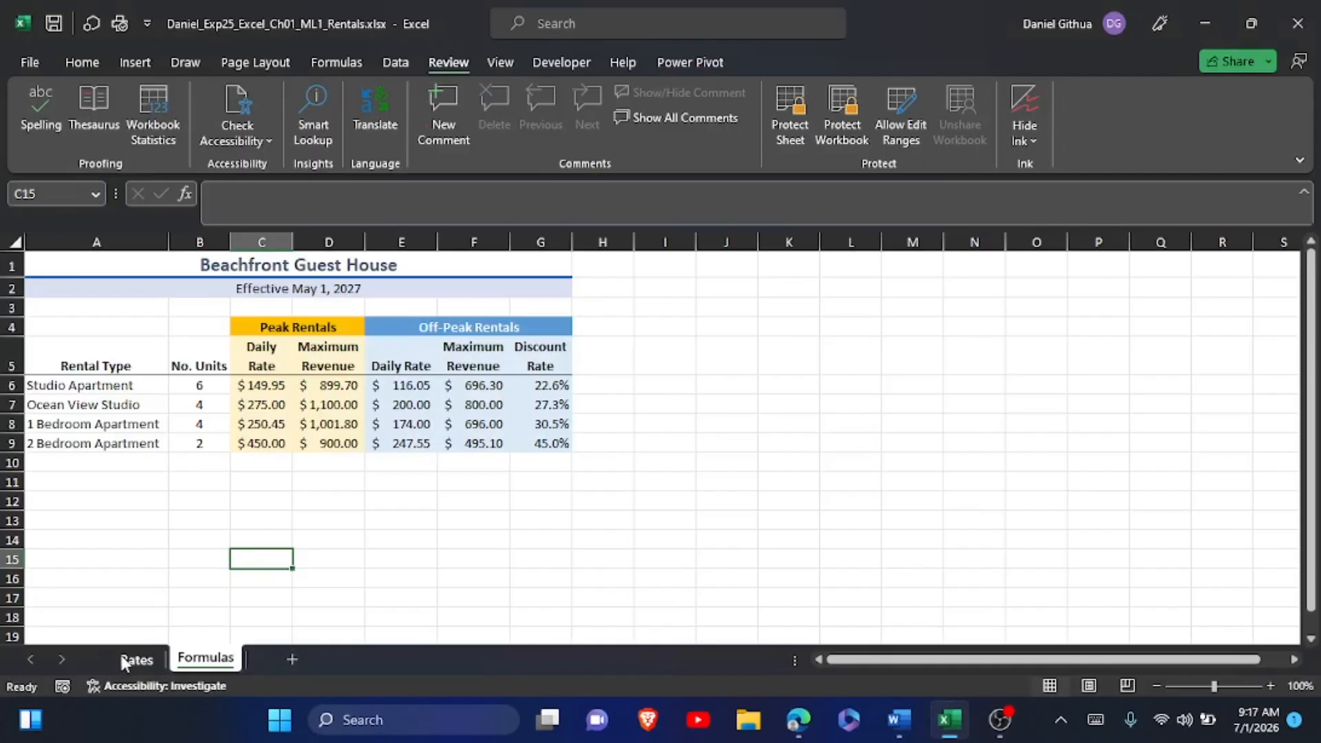
right_click(131, 659)
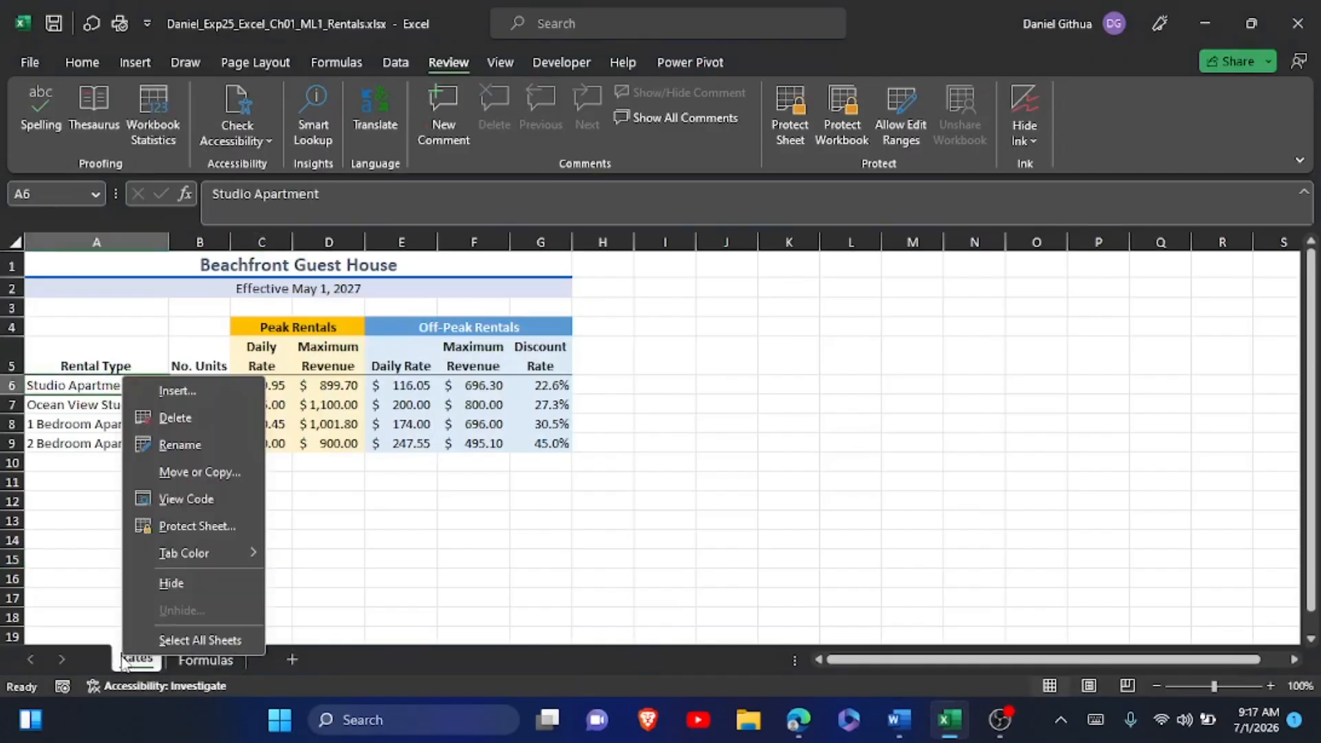
left_click(179, 481)
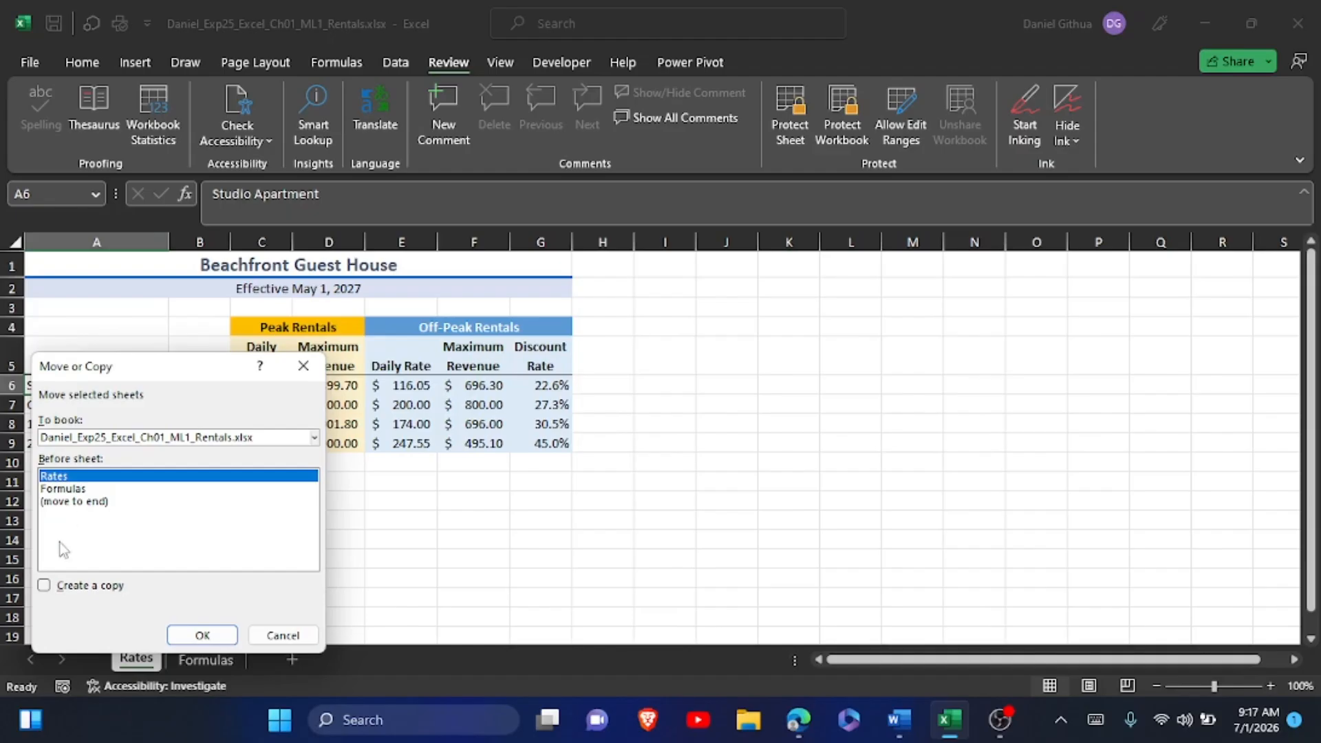
left_click(296, 637)
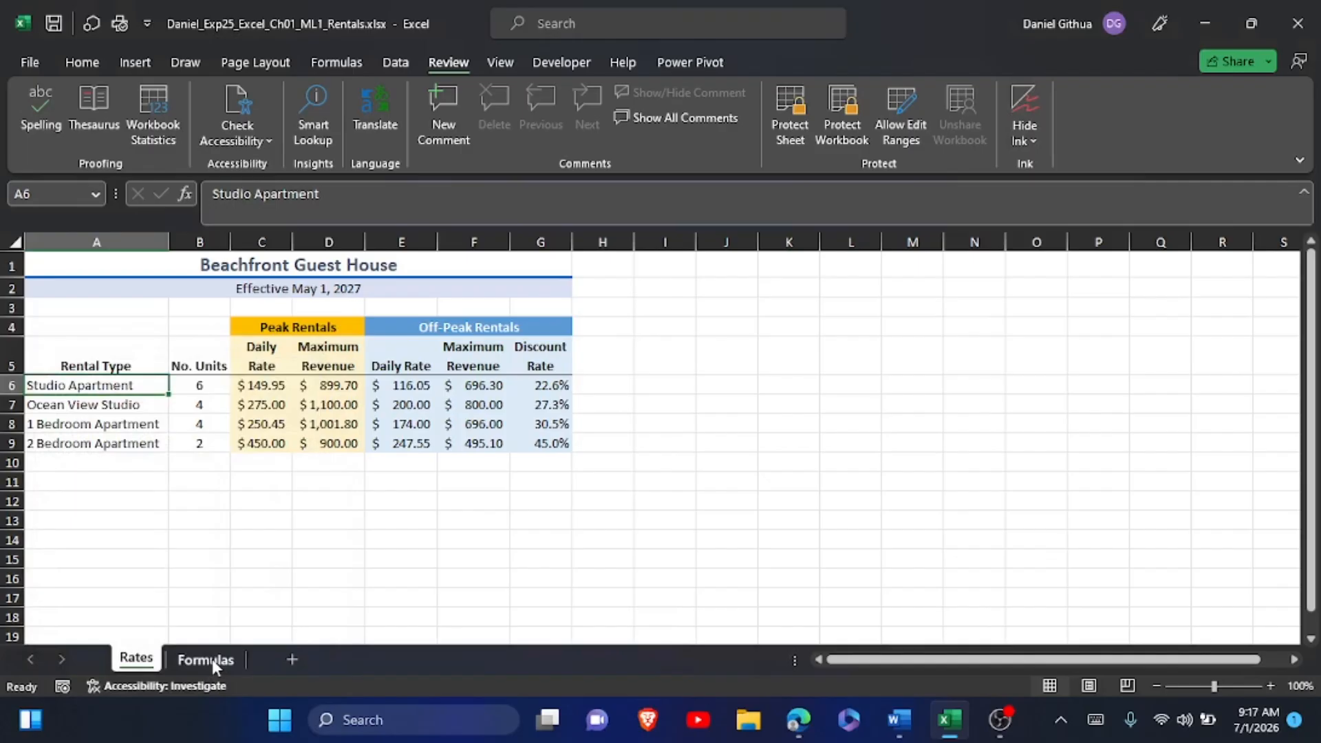
Switch to the Word instructions and highlight the step 20 instruction text in yellow.
key("alt+Tab")
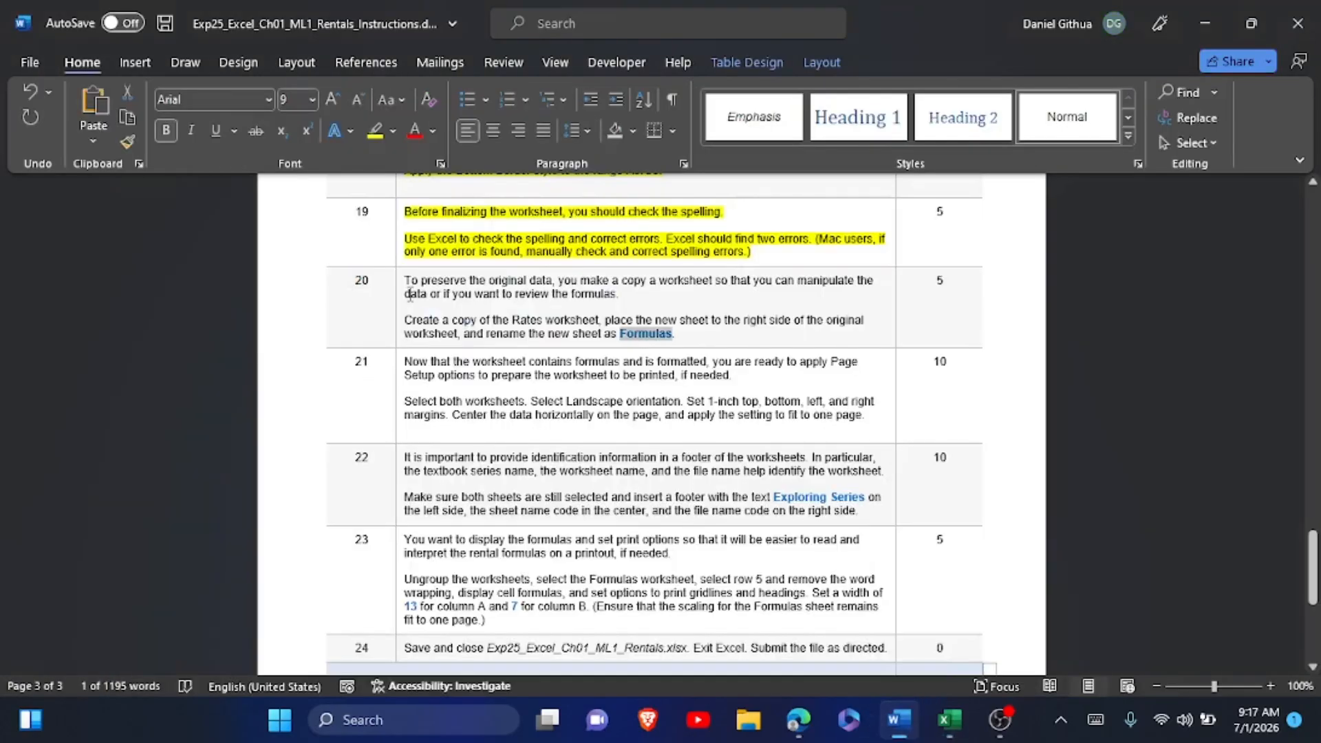
left_click_drag(407, 280, 680, 334)
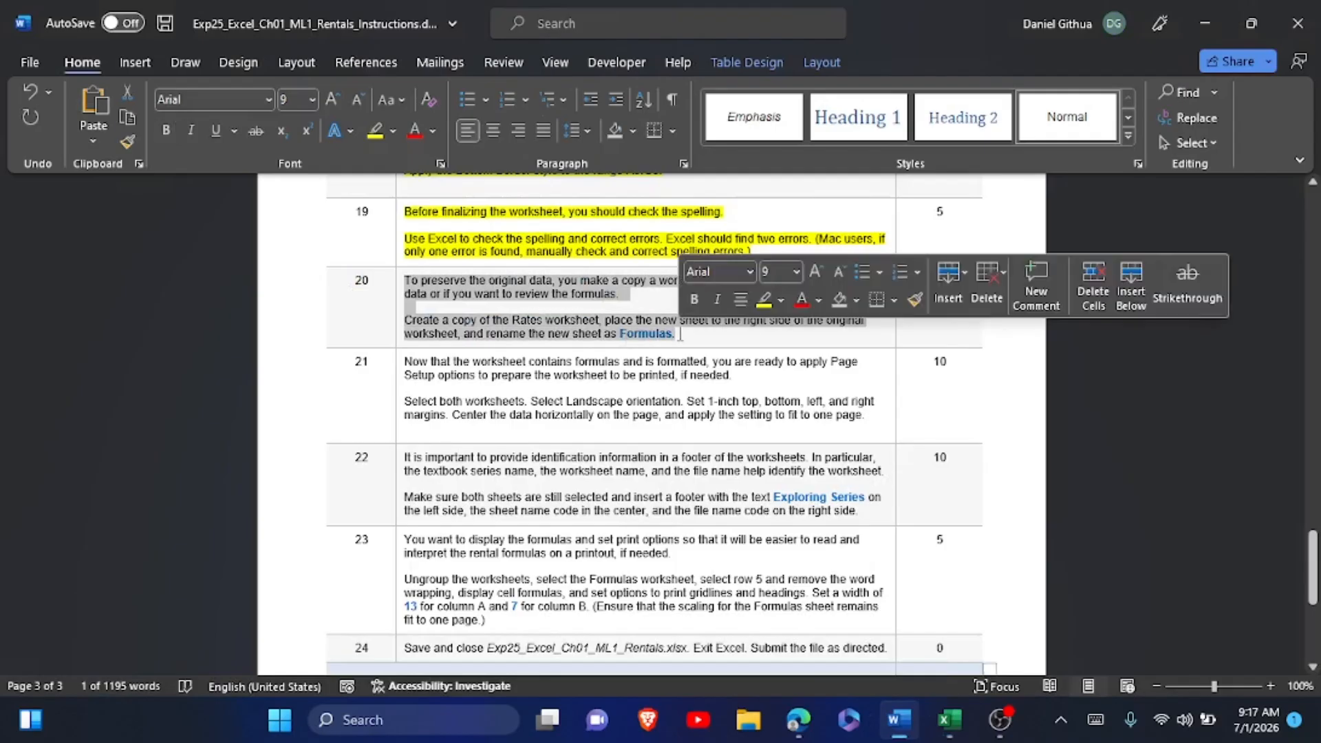
left_click(764, 299)
Read instruction step 21, switch to Excel, group the Rates and Formulas worksheets and set their page orientation to Landscape.
scroll(764, 302, "down", 1)
scroll(722, 300, "down", 1)
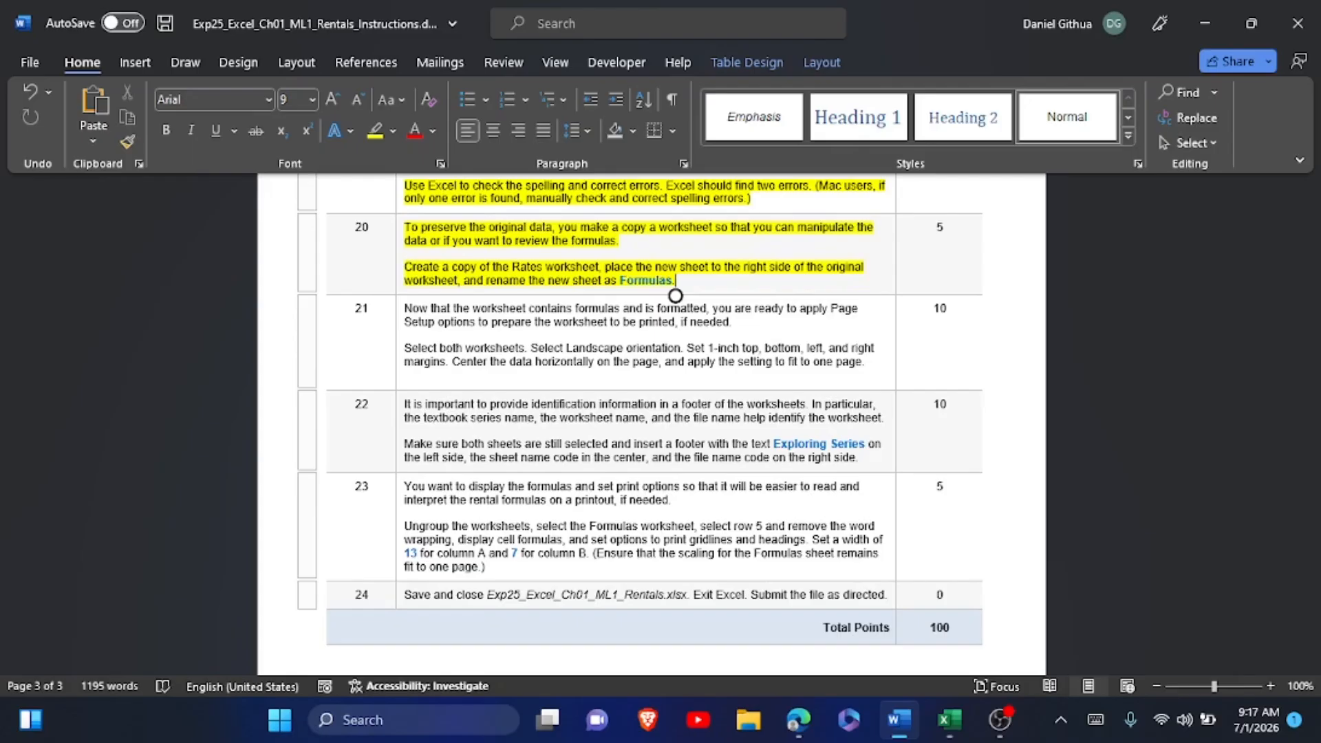
key("alt+Tab")
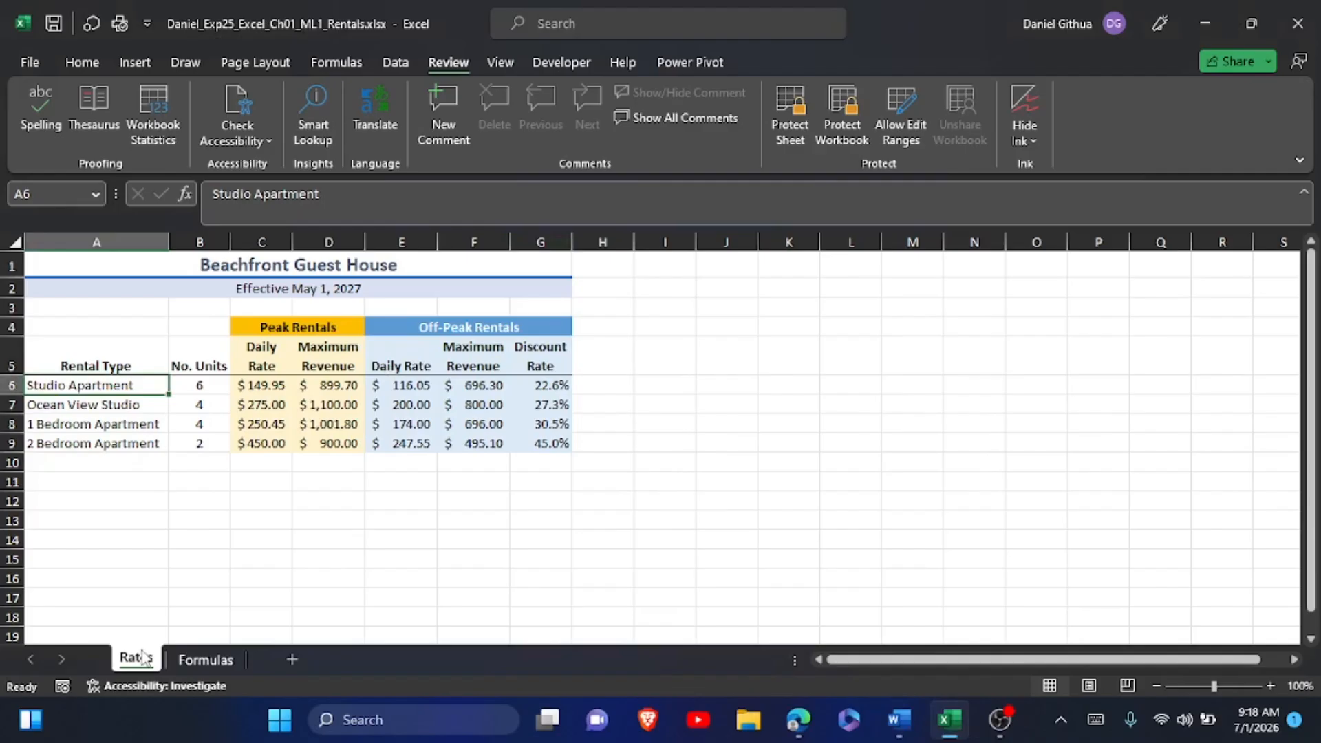
left_click(195, 662, "ctrl")
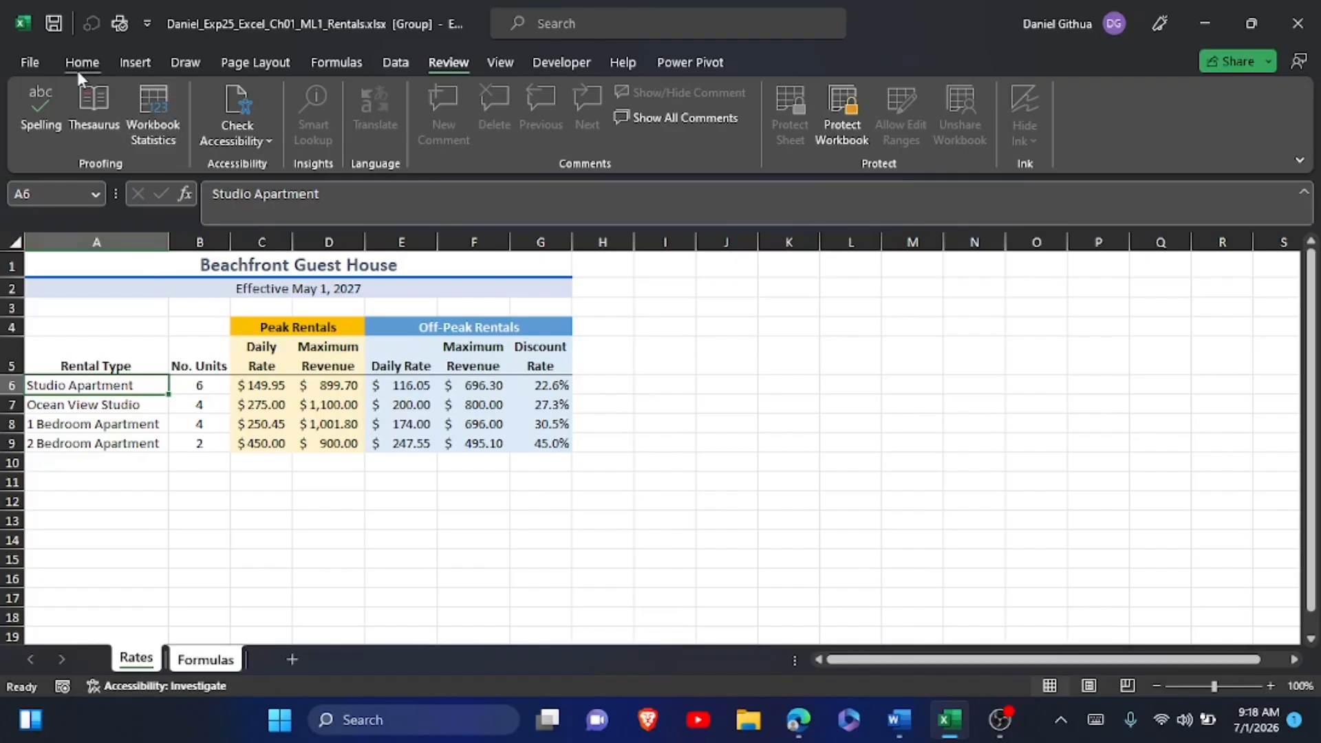
left_click(238, 60)
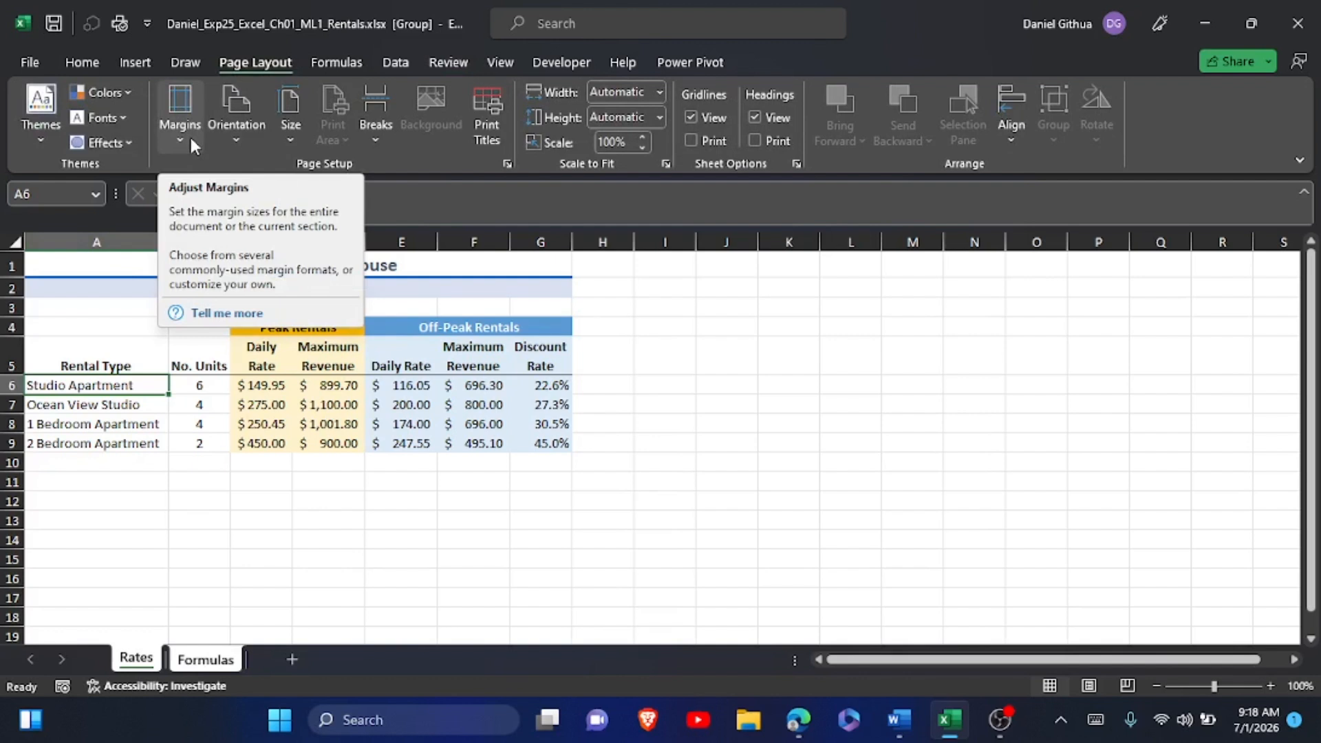
left_click(225, 138)
left_click(278, 220)
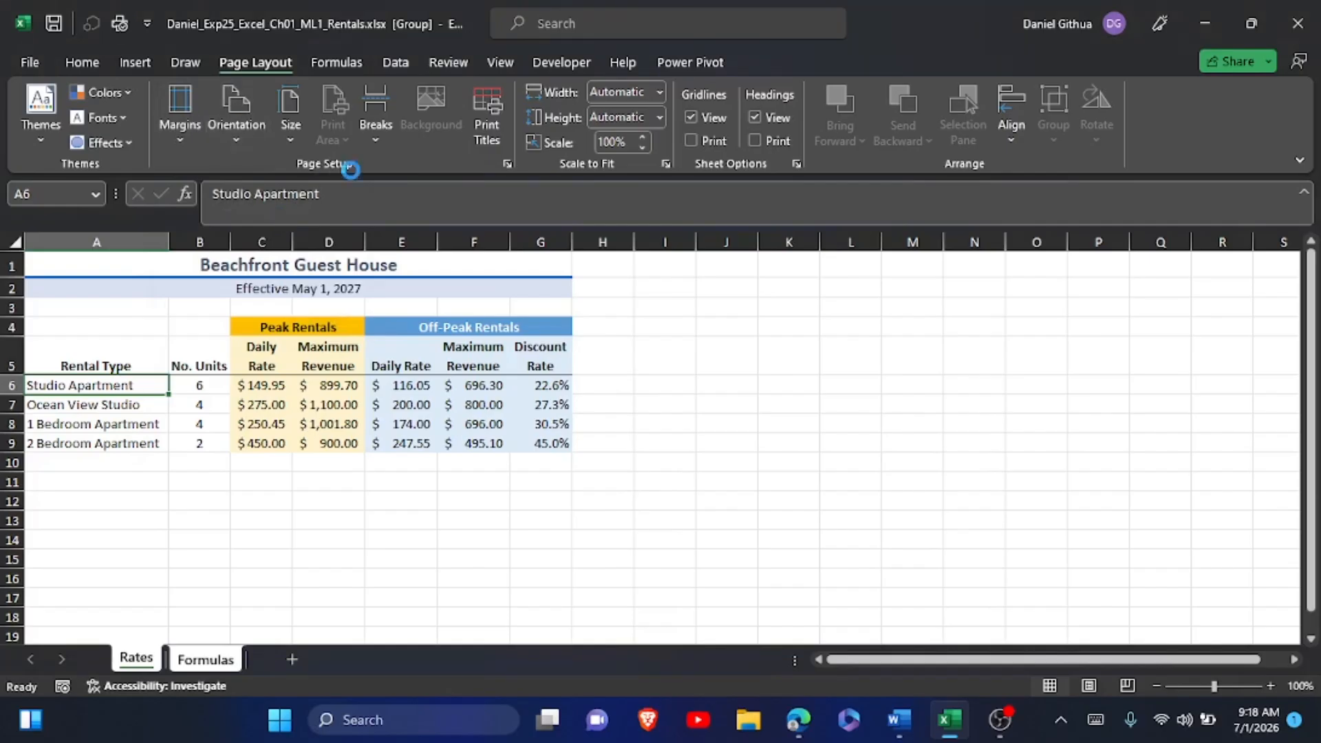
Set the left, bottom, right and top page margins of the grouped worksheets to 1 inch in Page Setup.
left_click(506, 164)
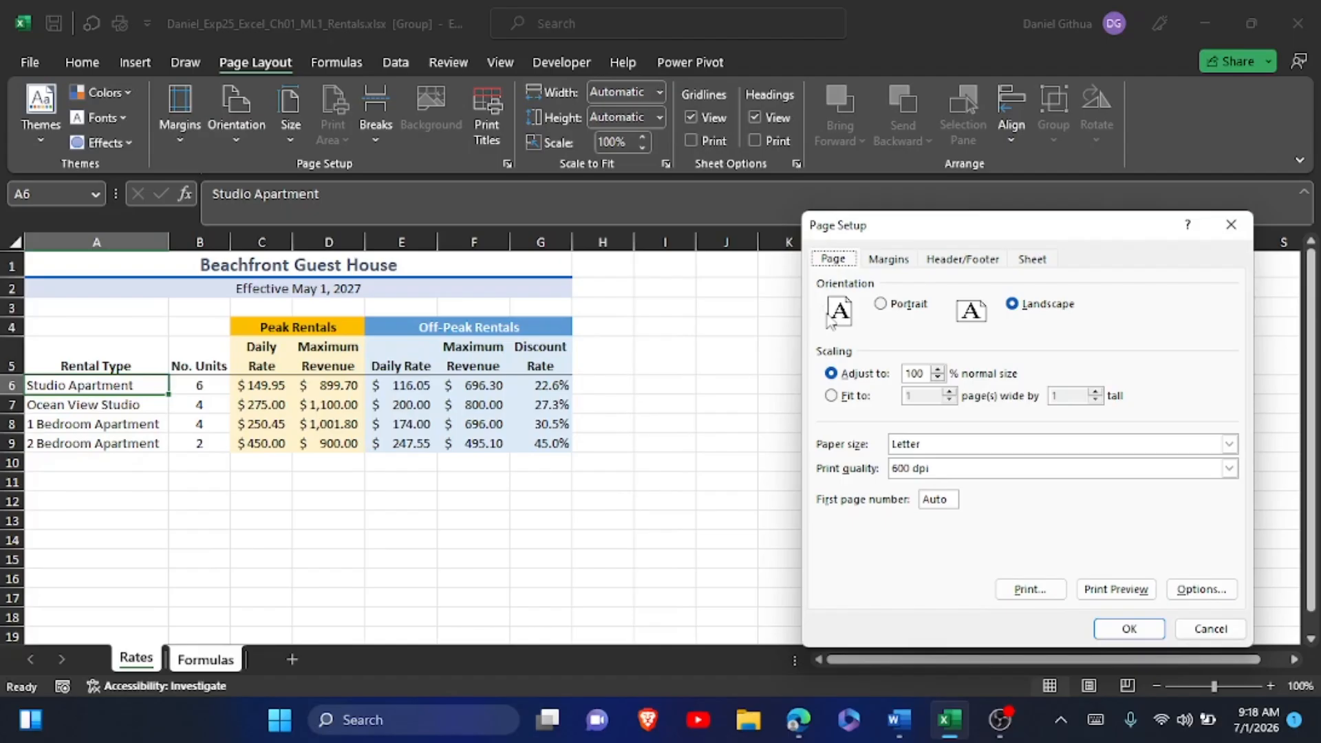
left_click(884, 265)
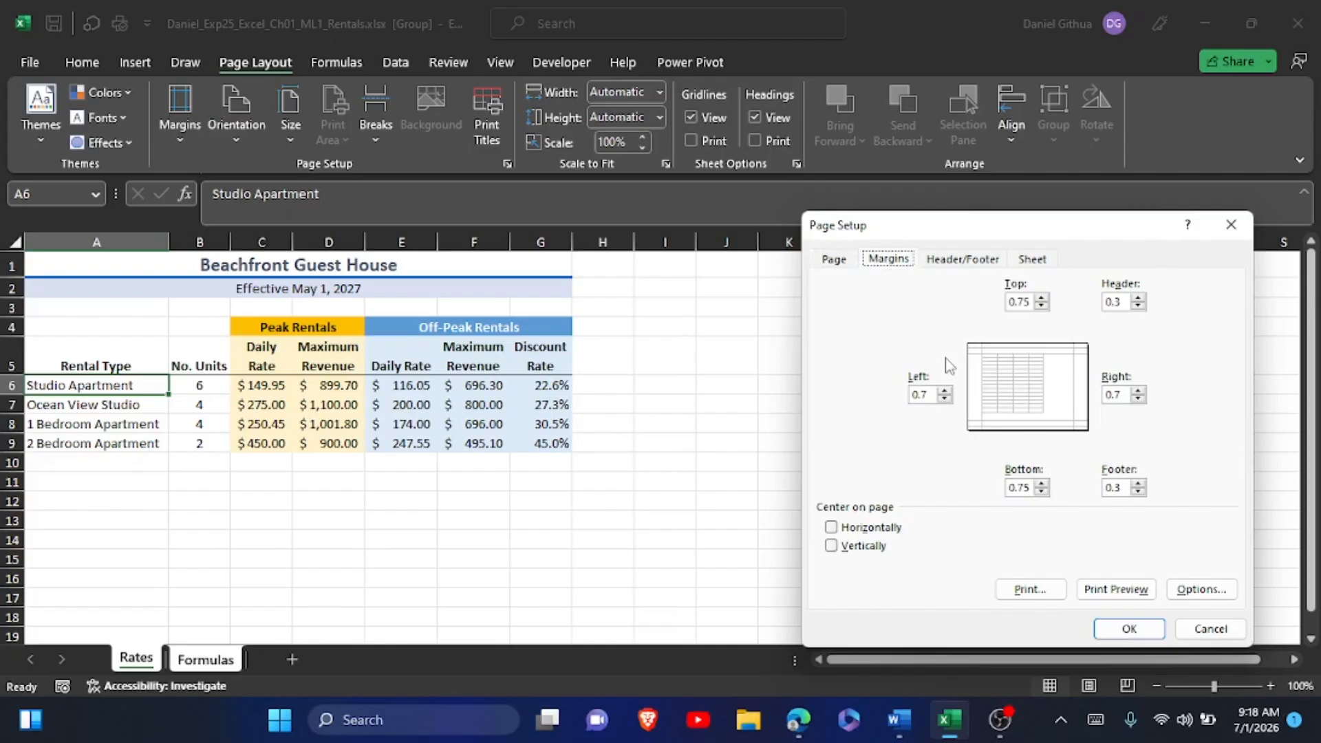
left_click(947, 391)
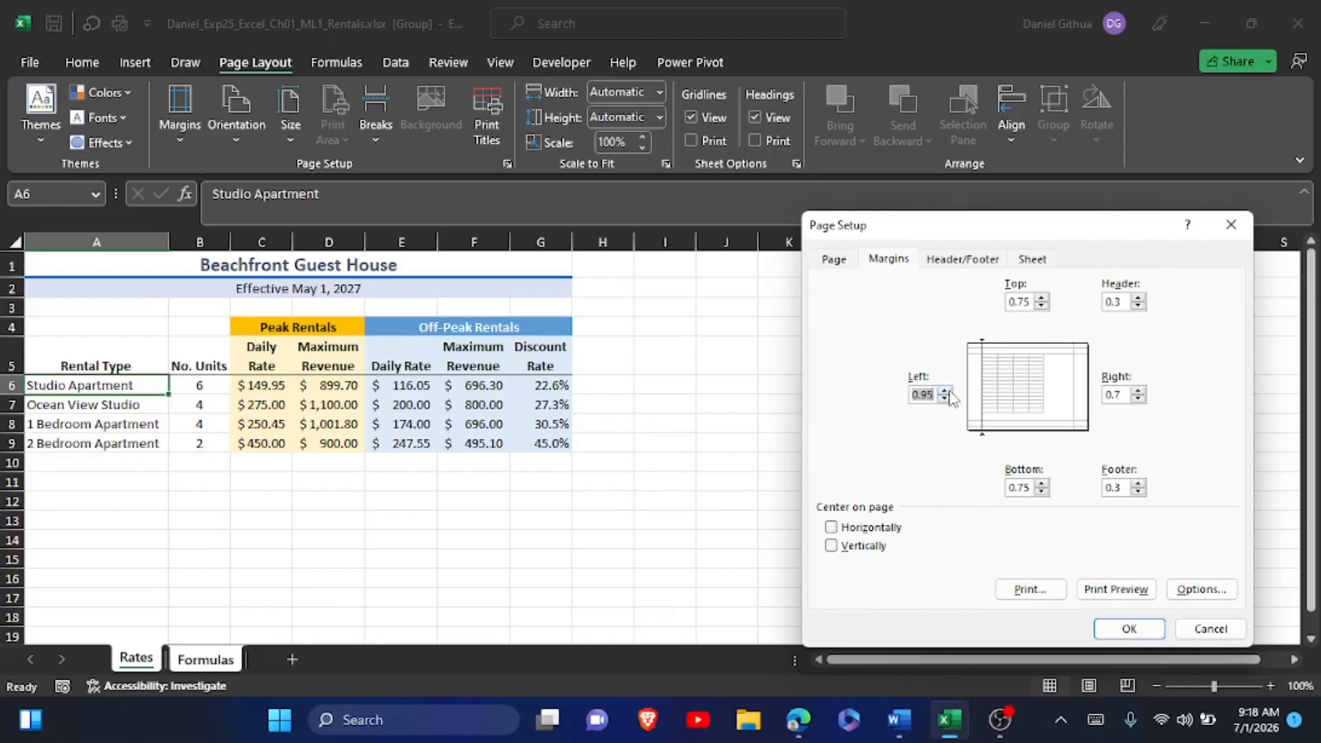
left_click(945, 391)
left_click(921, 394)
double_click(918, 398)
type("1")
left_click_drag(1031, 487, 1010, 487)
type("1")
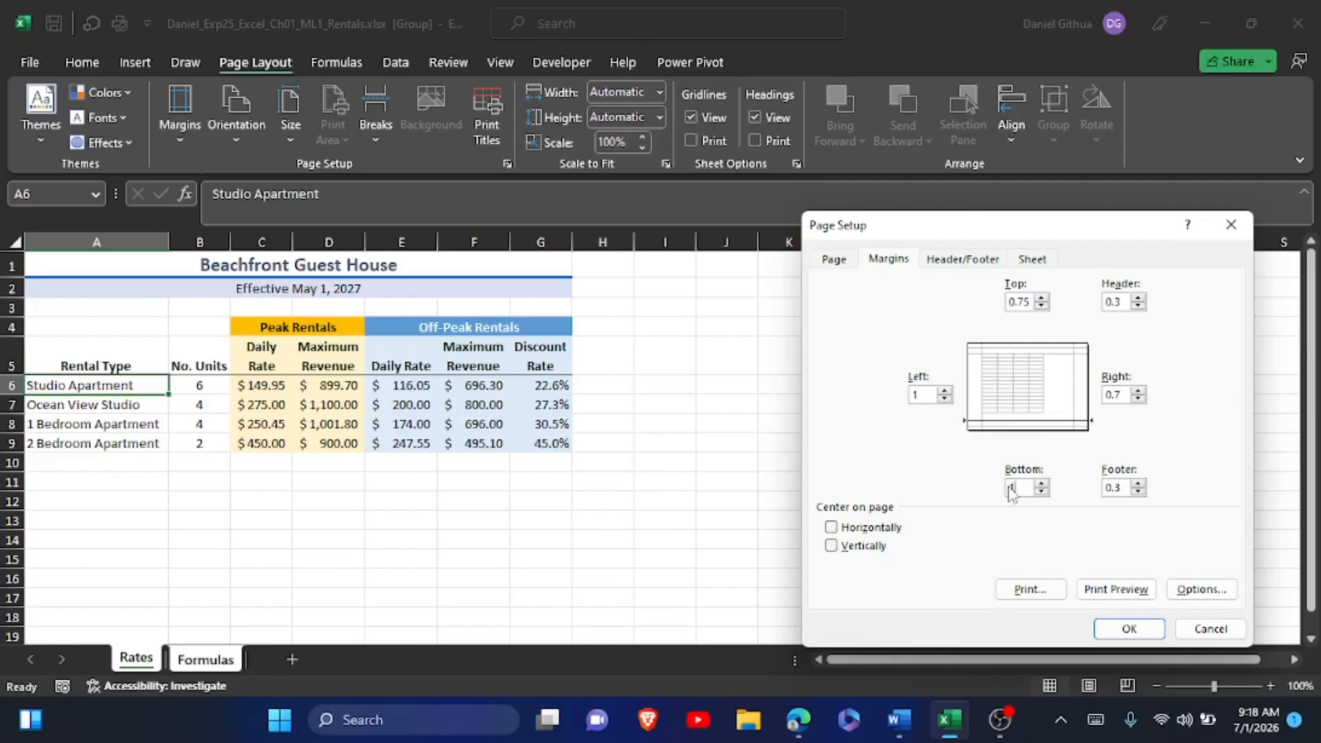
left_click(1122, 395)
left_click_drag(1123, 395, 1107, 396)
type("1")
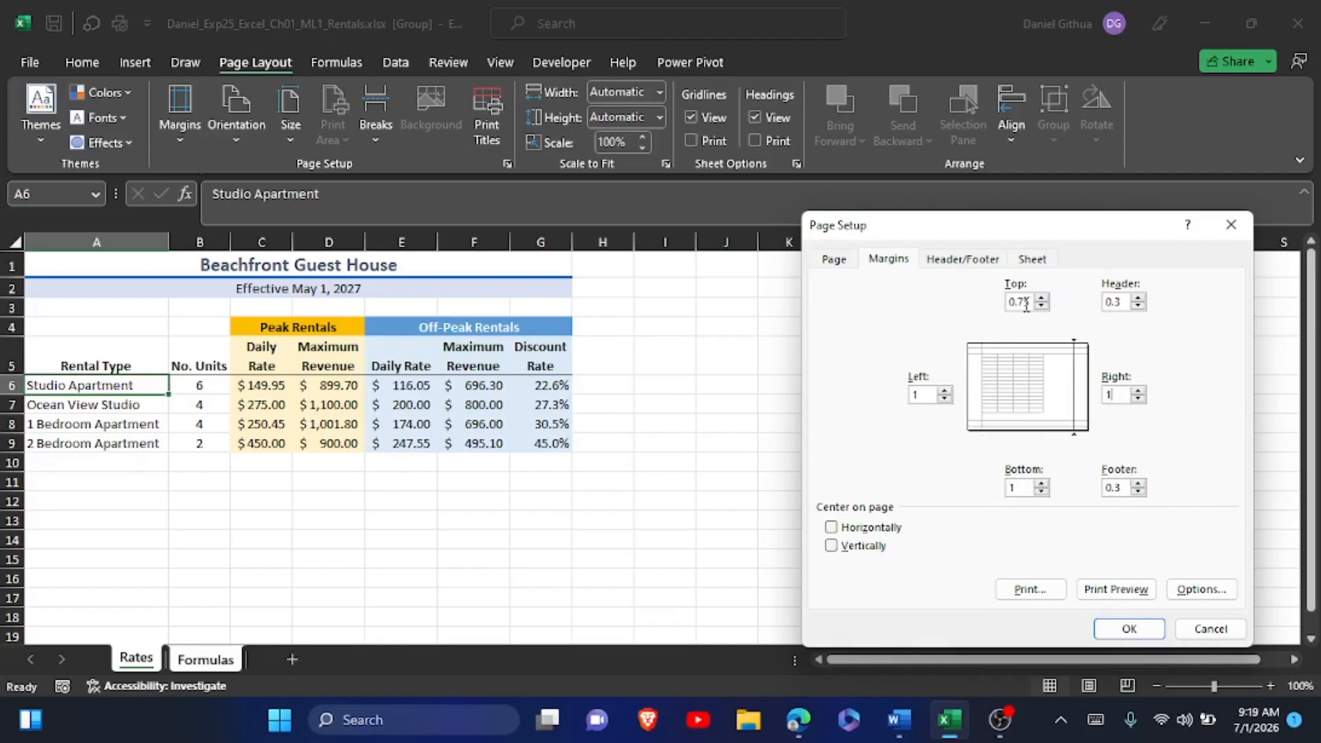
left_click_drag(1027, 304, 1009, 305)
type("1")
Center the data horizontally on the page, scale the grouped sheets to fit 1 page wide by 1 tall, and apply the page setup.
left_click(832, 527)
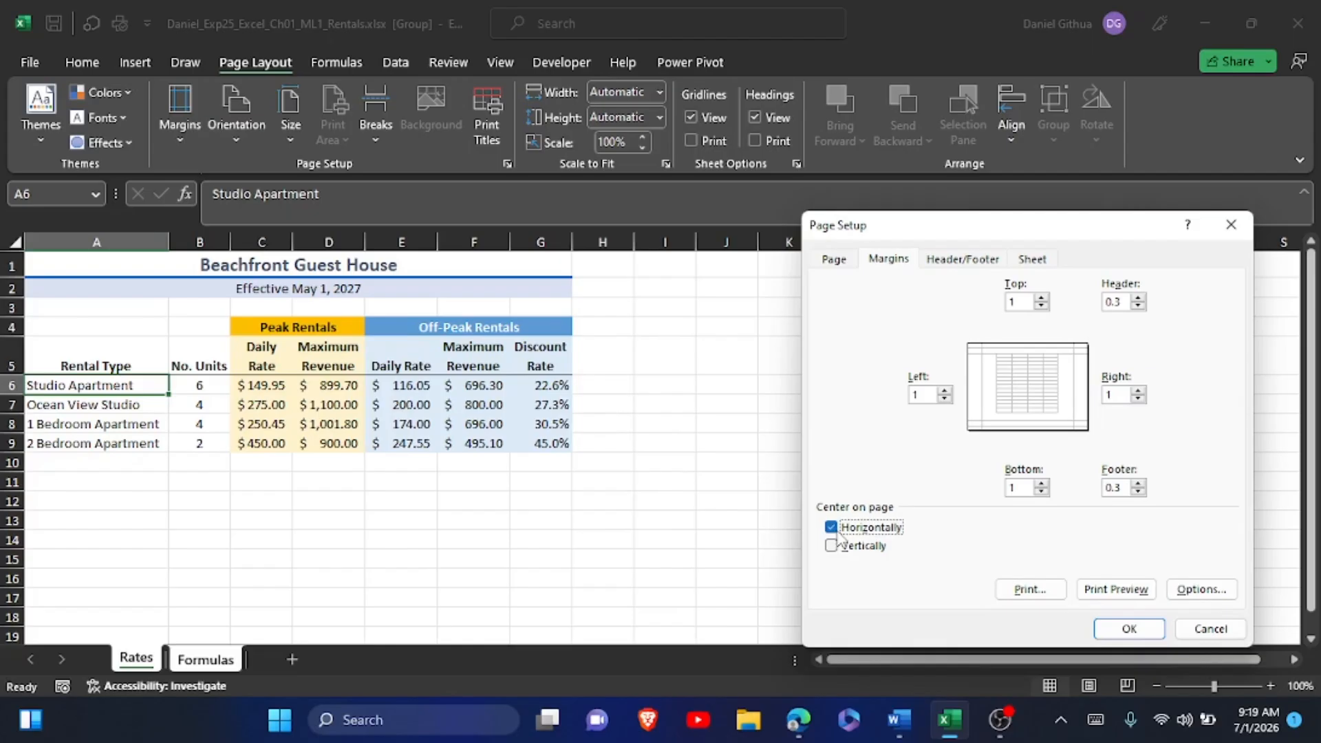
left_click(846, 261)
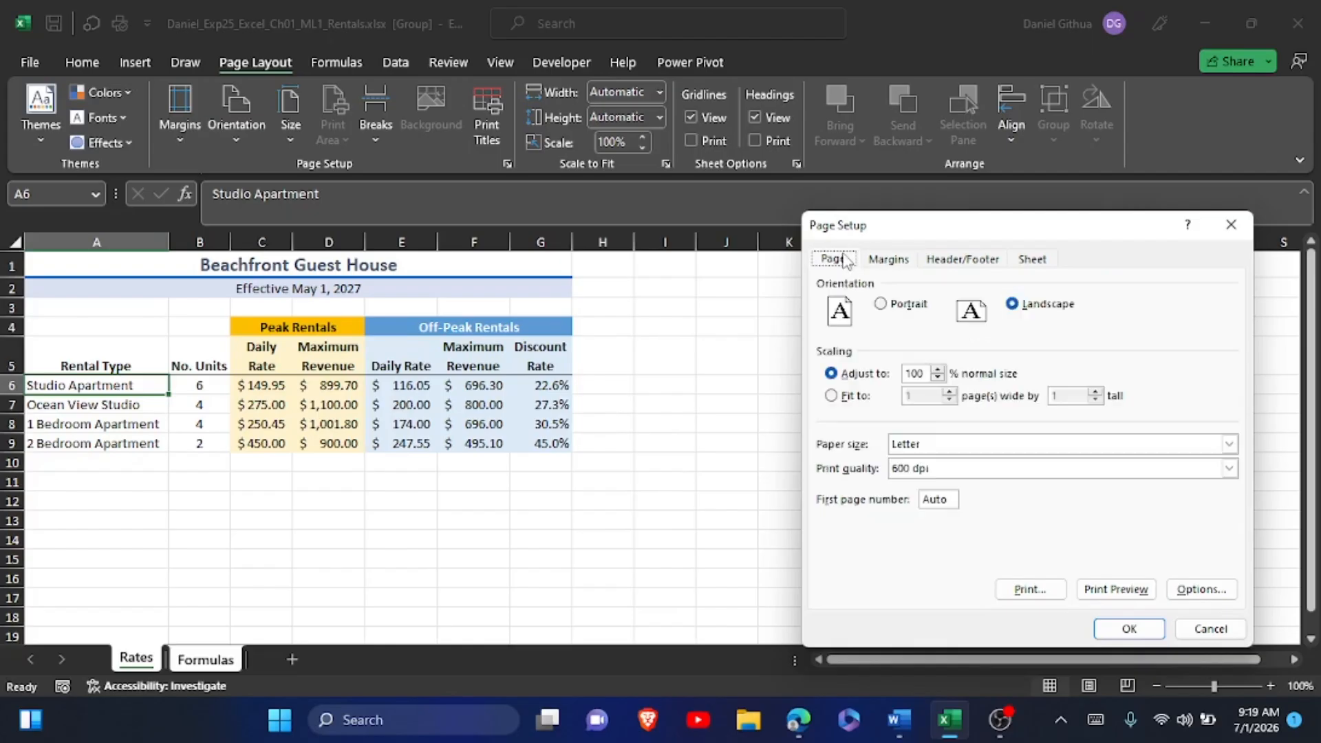
left_click(852, 403)
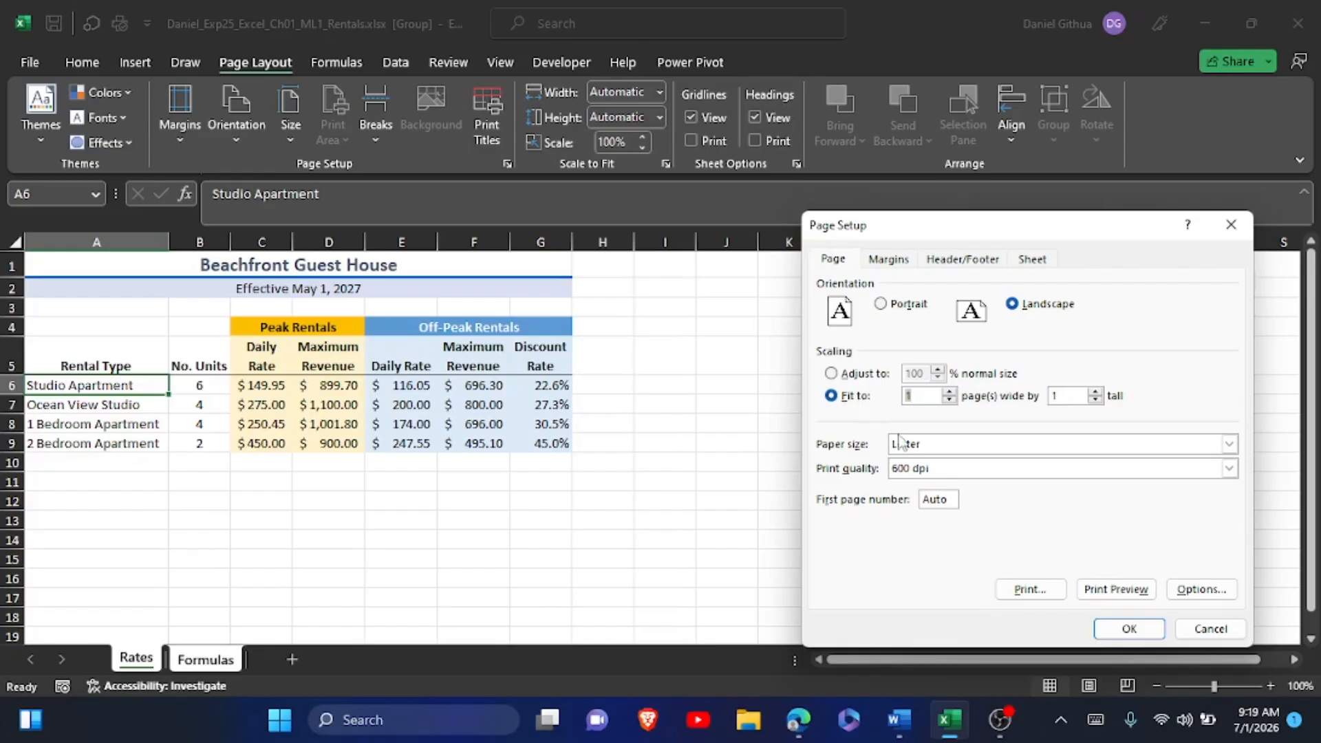
left_click(1129, 628)
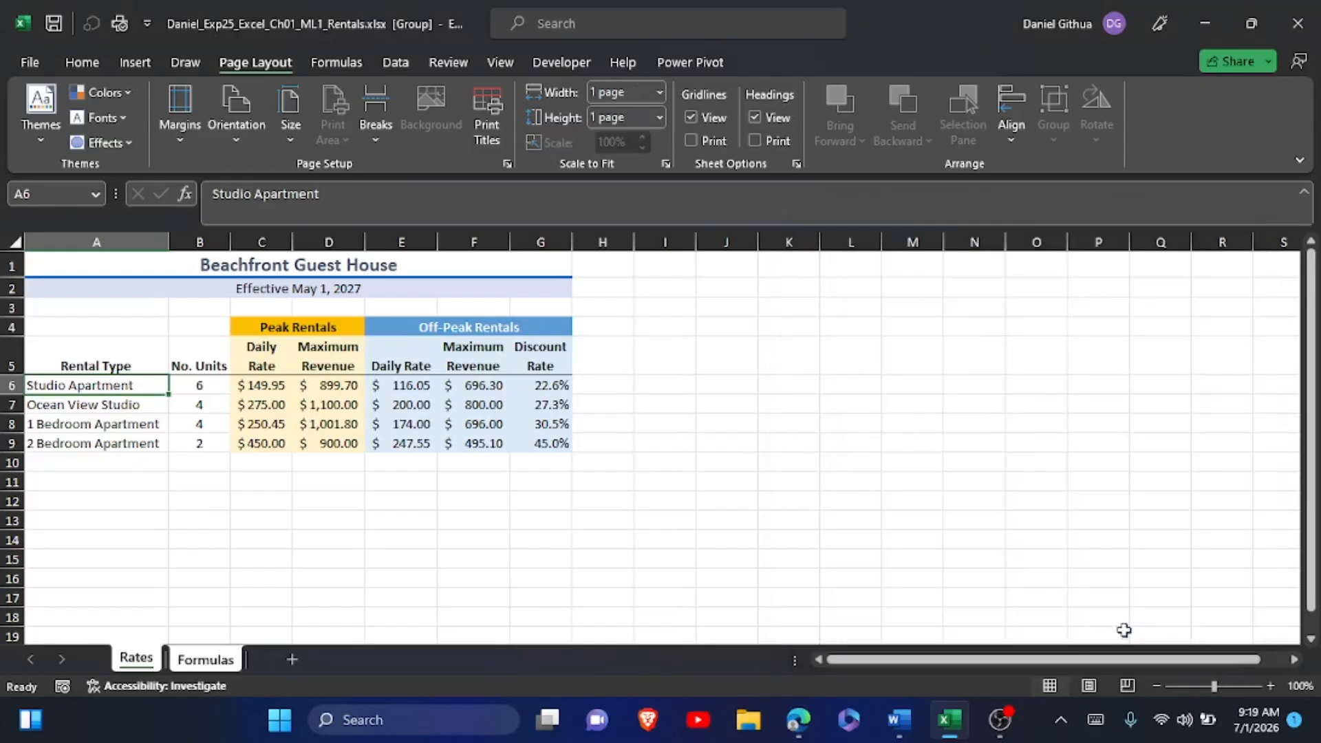
Switch to the Word instructions and highlight the step 21 instruction text in yellow.
key("alt+Tab")
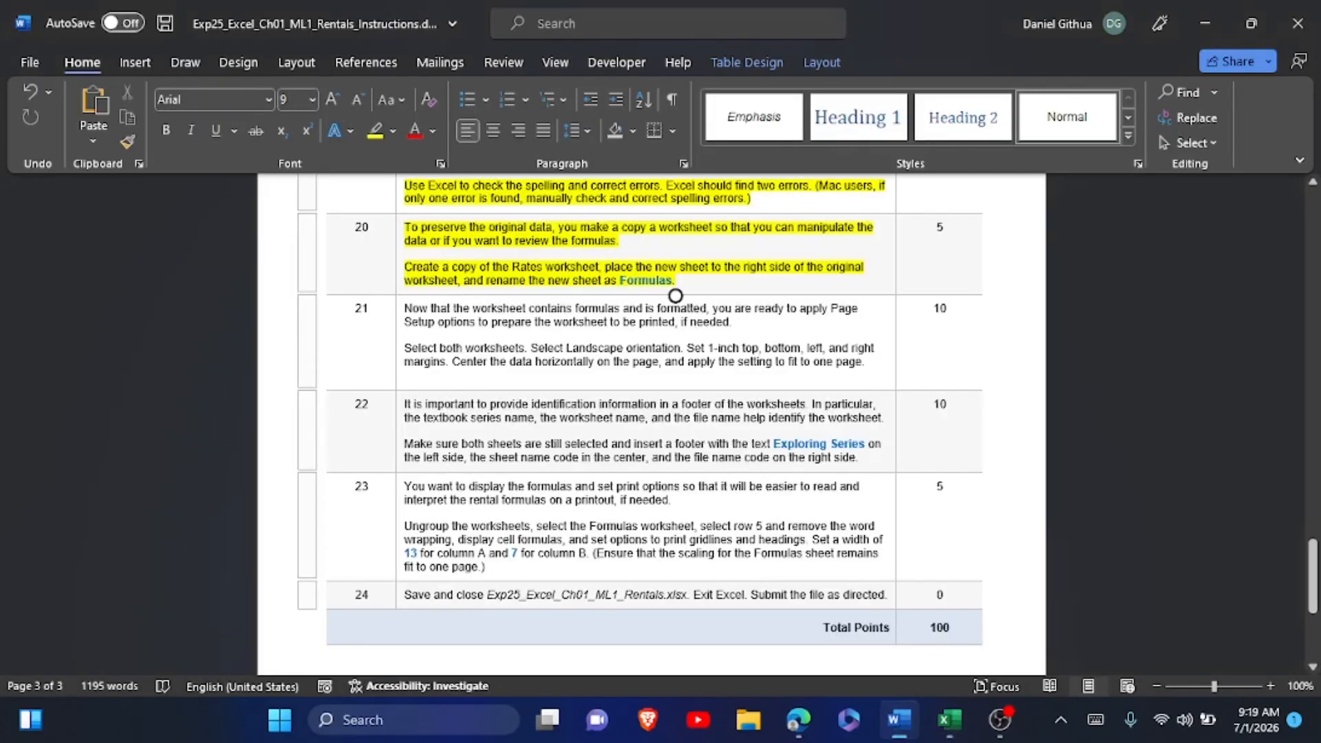
triple_click(604, 334)
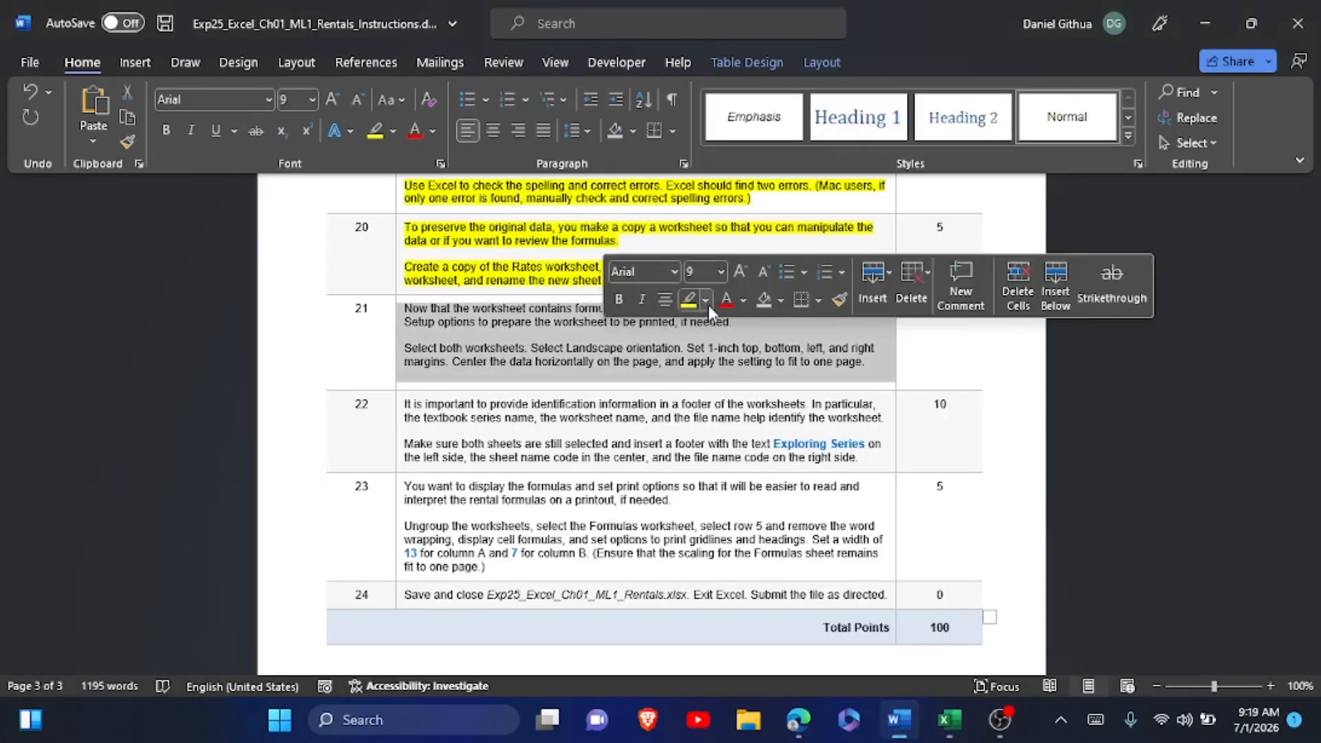
left_click(689, 301)
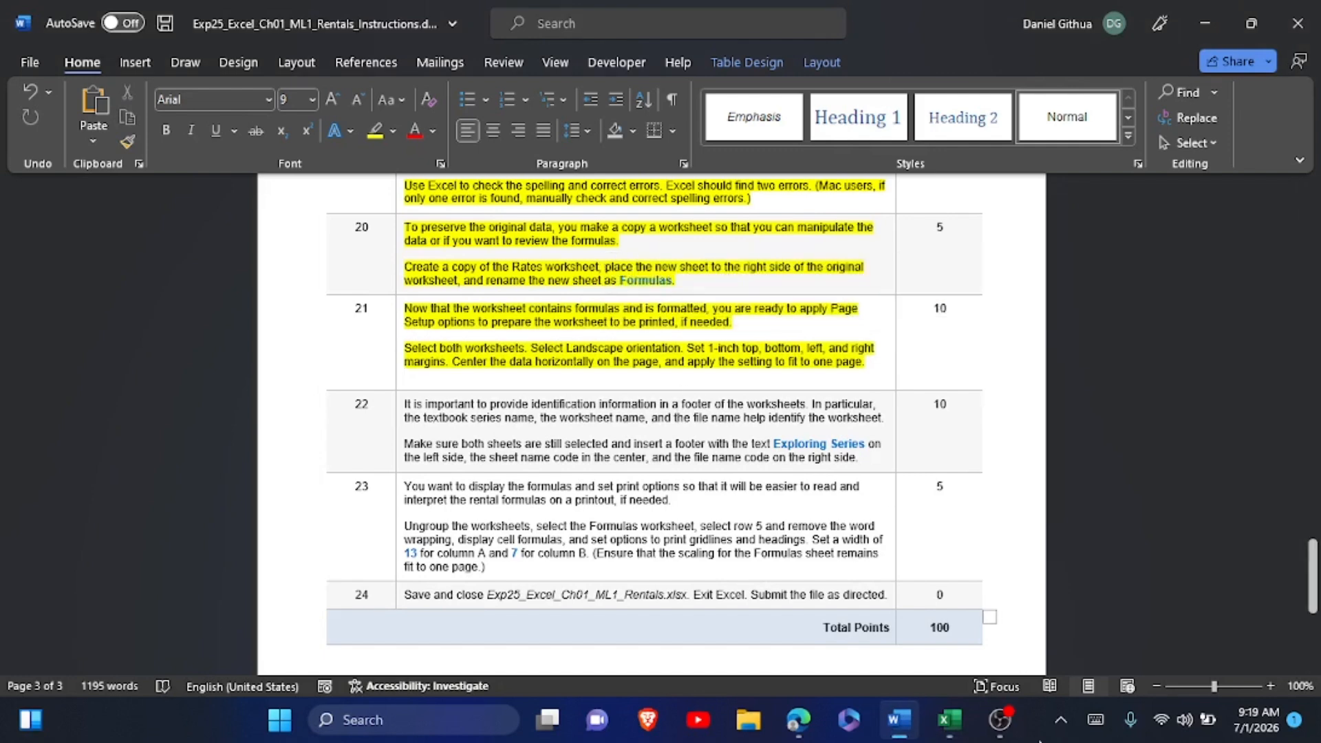
Switch to Excel and review the grouped worksheets' orientation, scaling, margin and centering settings without changing them.
left_click(949, 720)
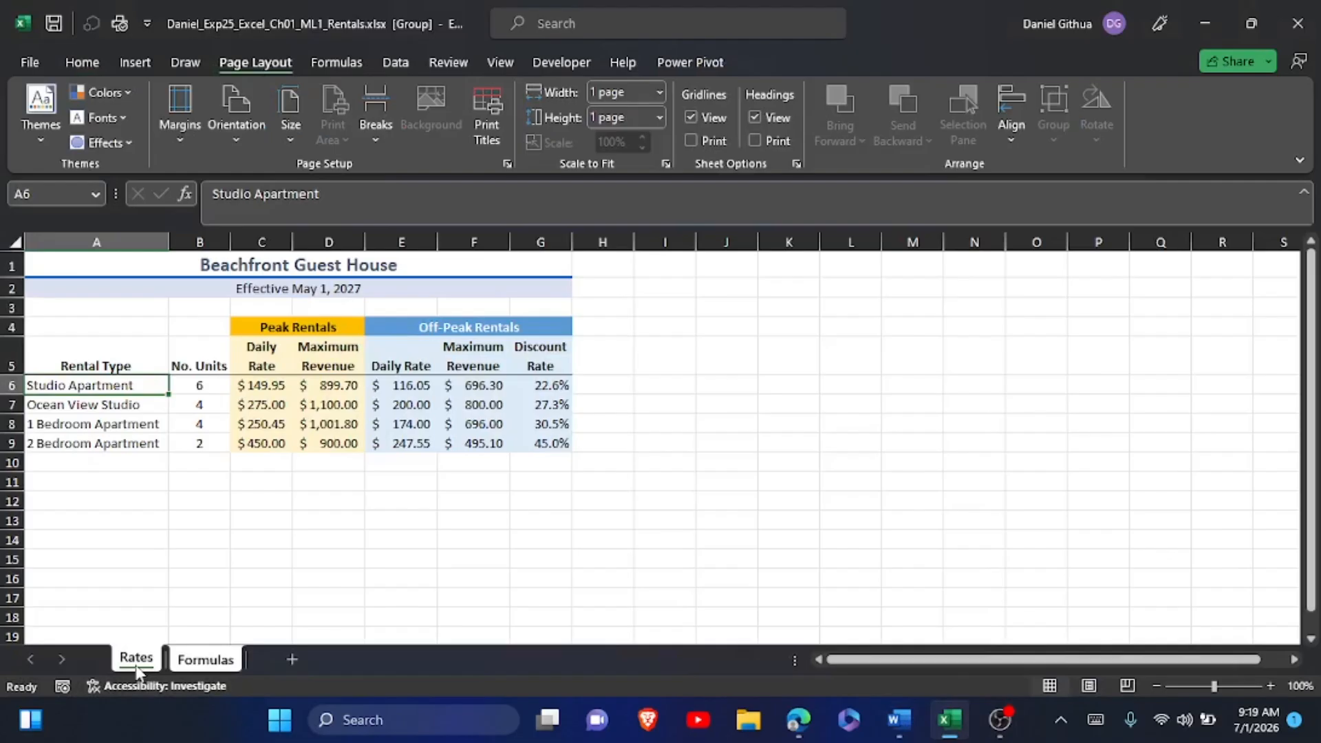
left_click(229, 140)
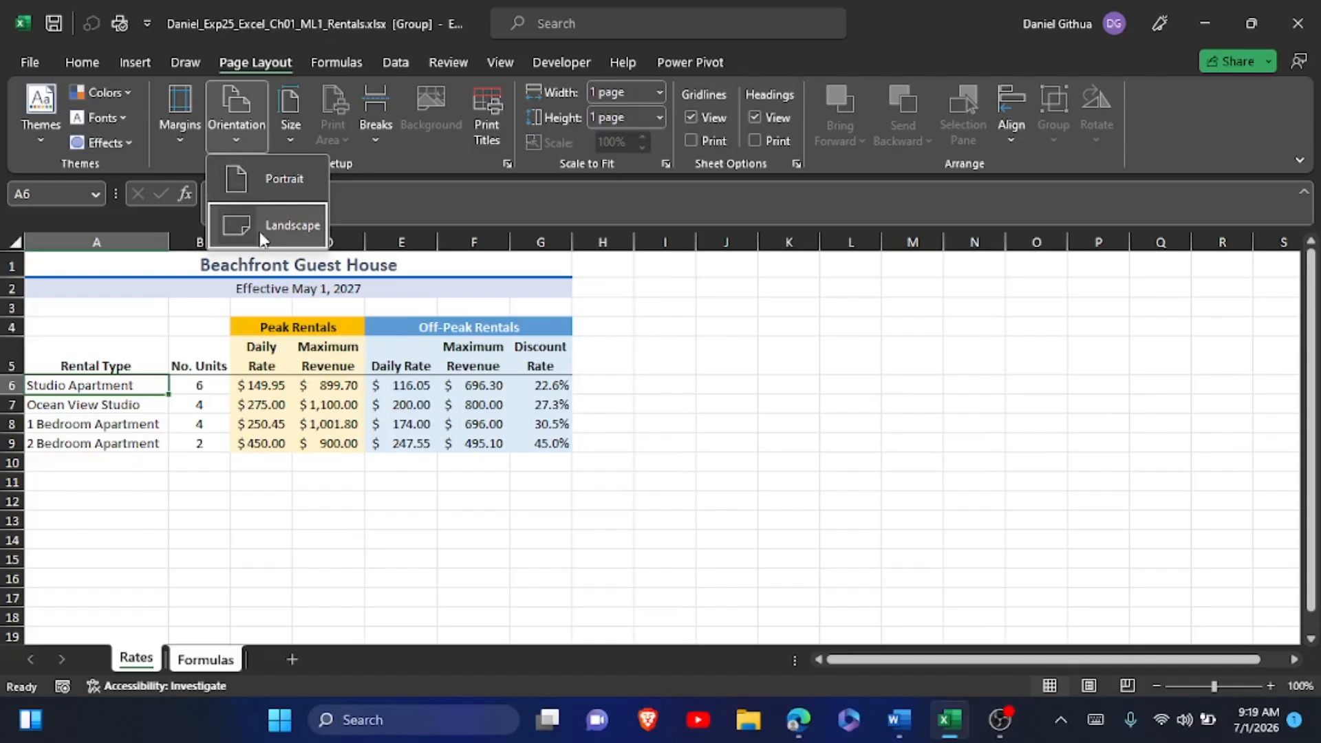
left_click(471, 161)
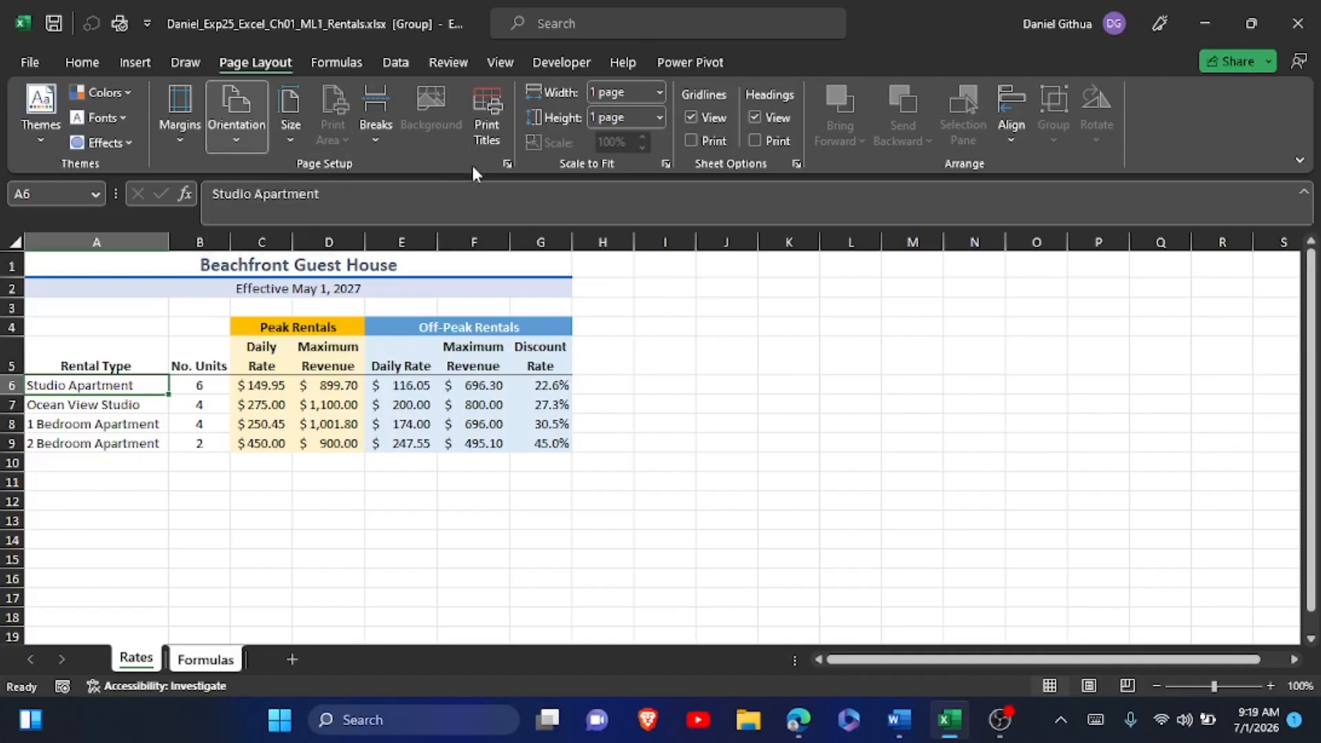
left_click(507, 164)
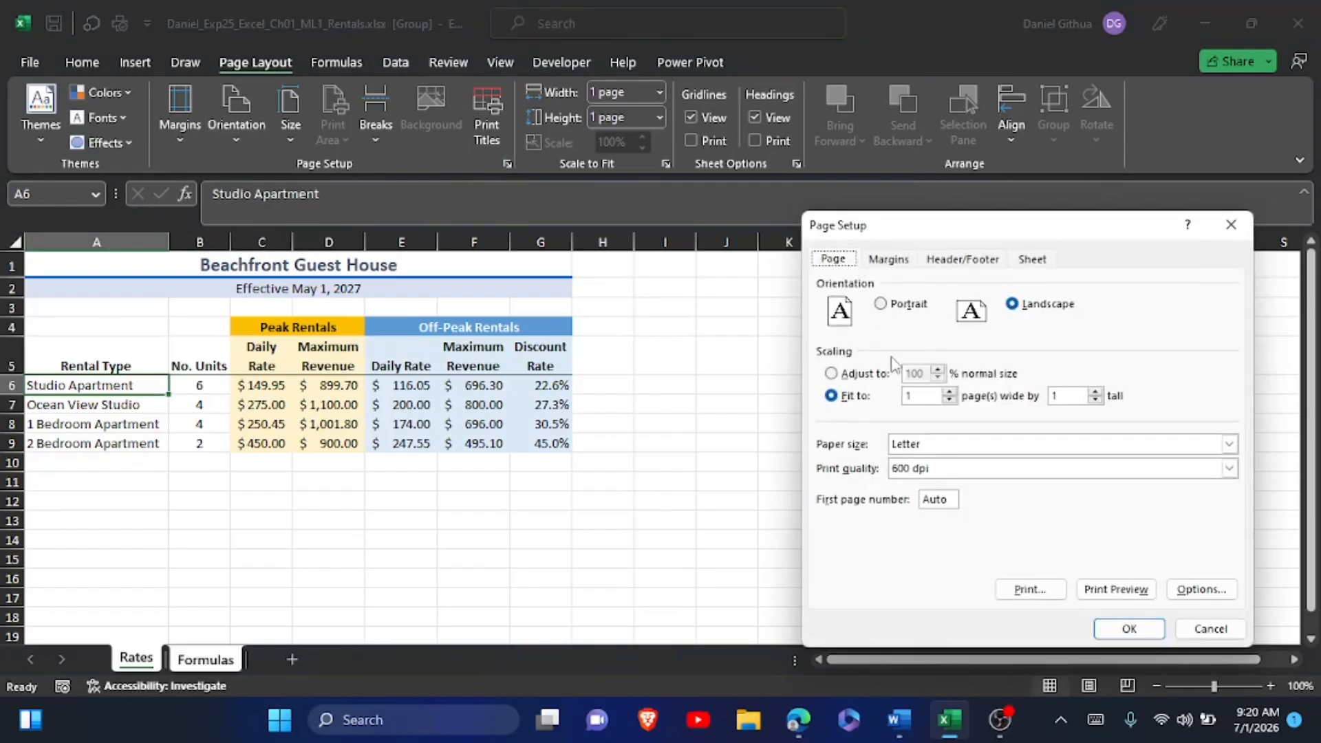
left_click(889, 260)
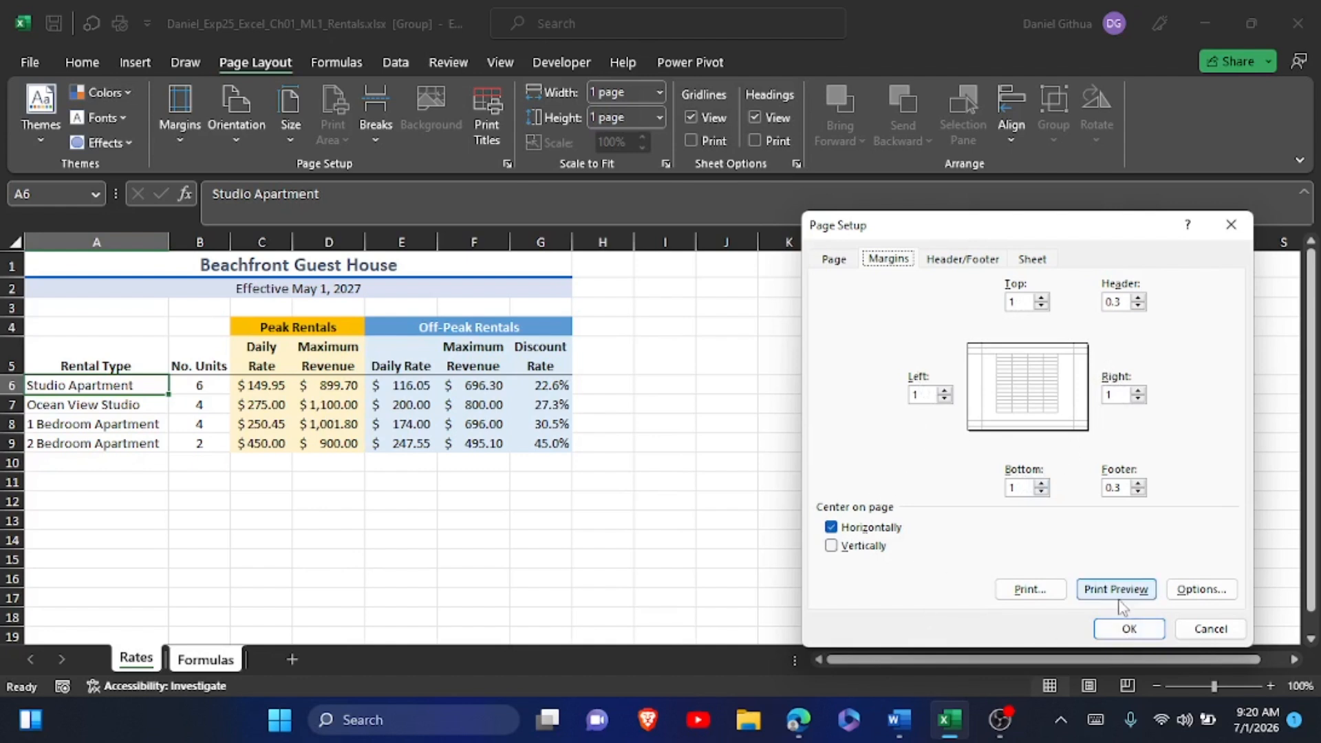
left_click(1191, 628)
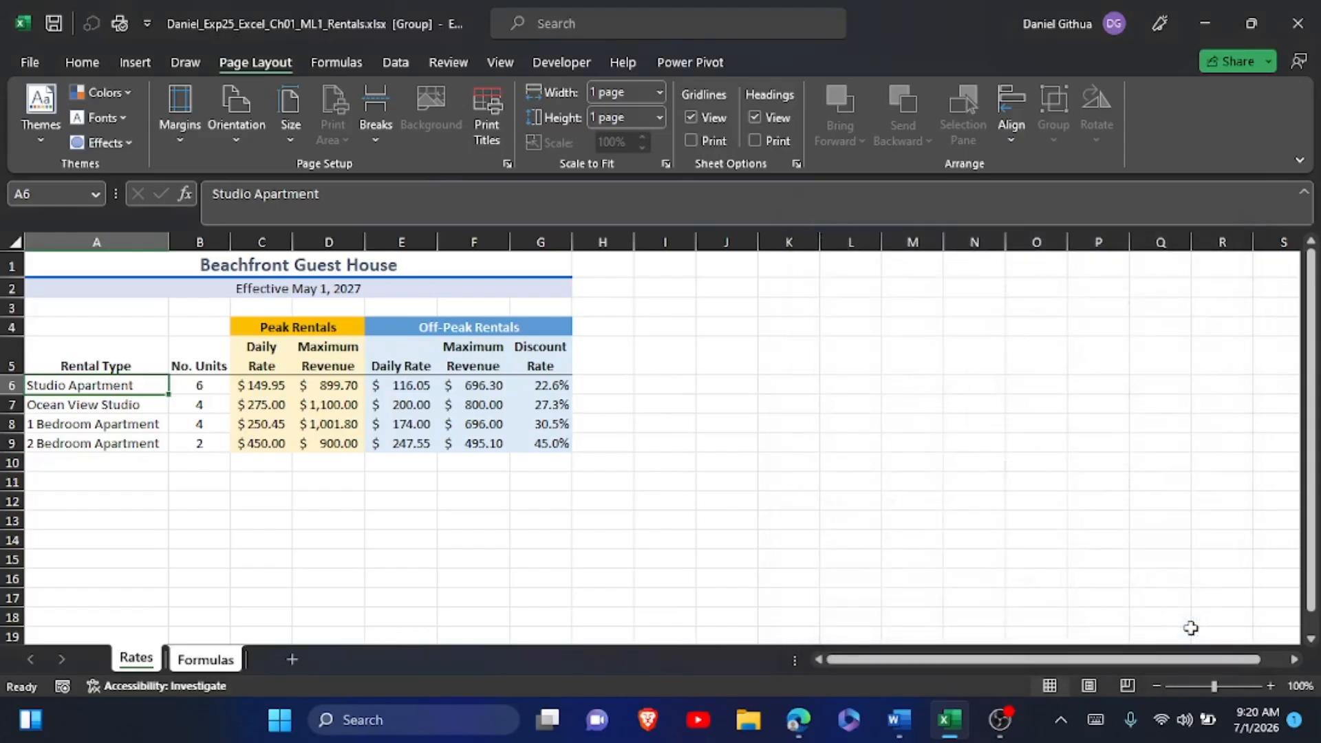
Switch to the Word instructions, read step 22, and select the footer text Exploring Series.
key("alt+Tab")
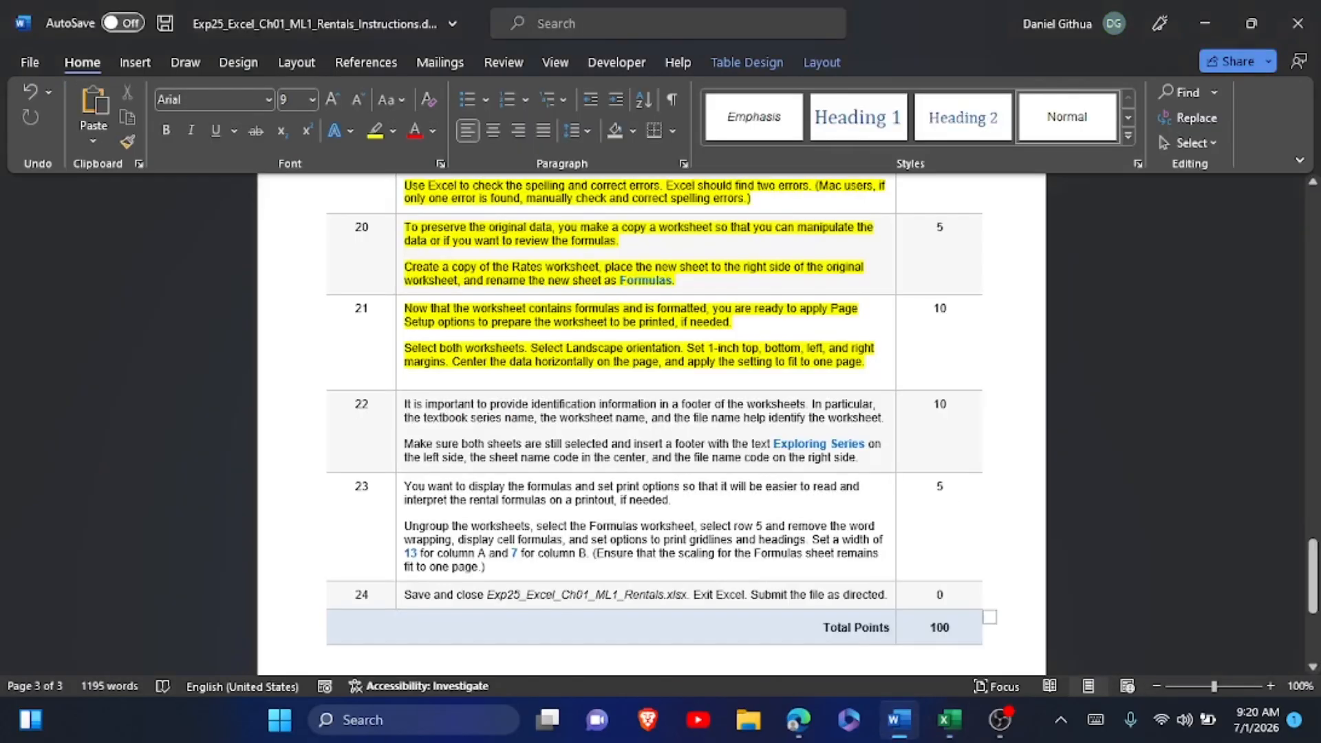
scroll(844, 487, "down", 2)
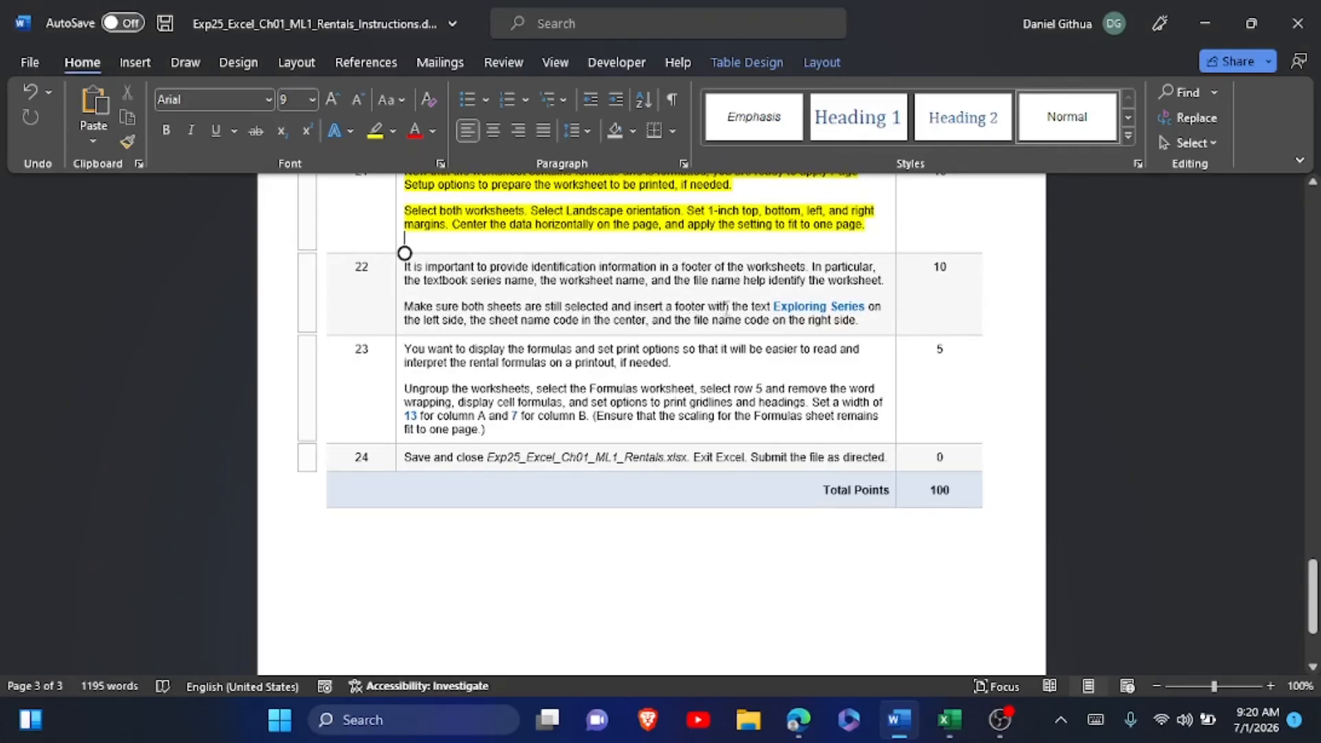
left_click_drag(773, 306, 860, 311)
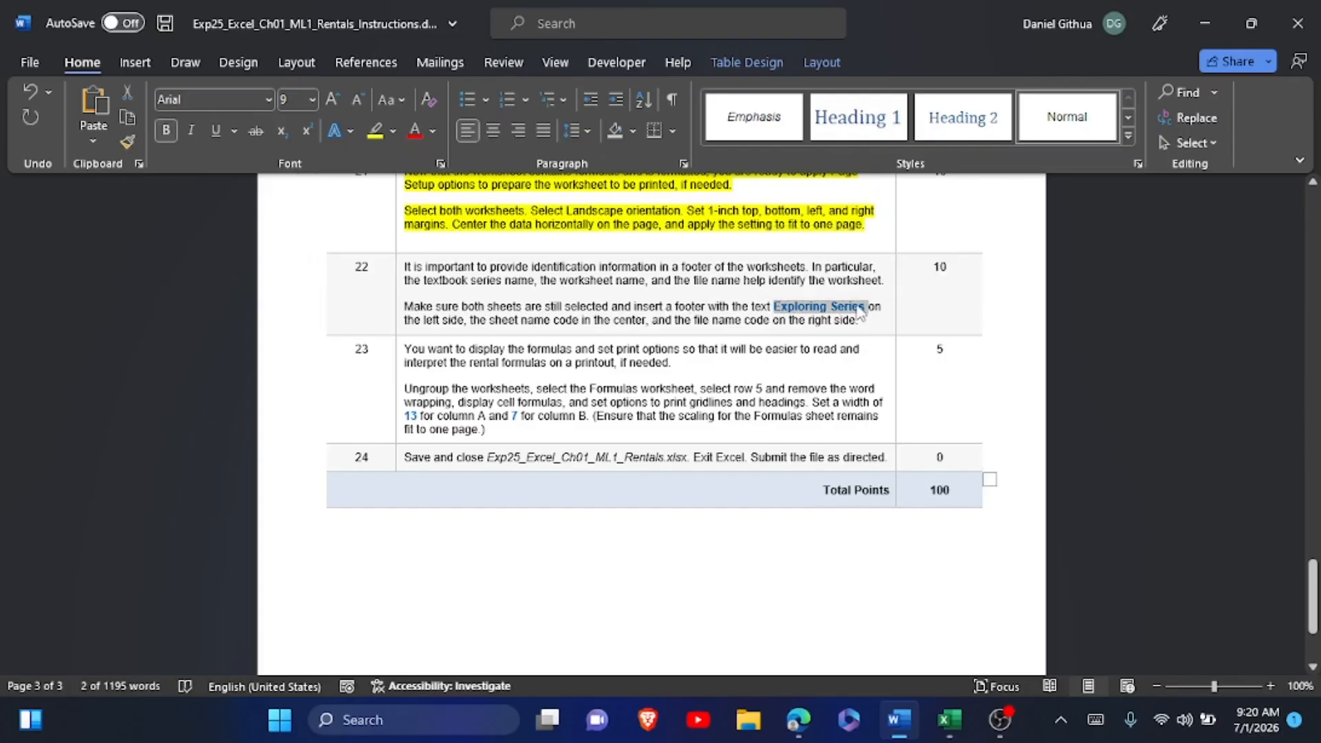
In Excel, give the grouped worksheets a custom footer with Exploring Series on the left, the sheet name code centered, and the file name code on the right.
left_click(947, 716)
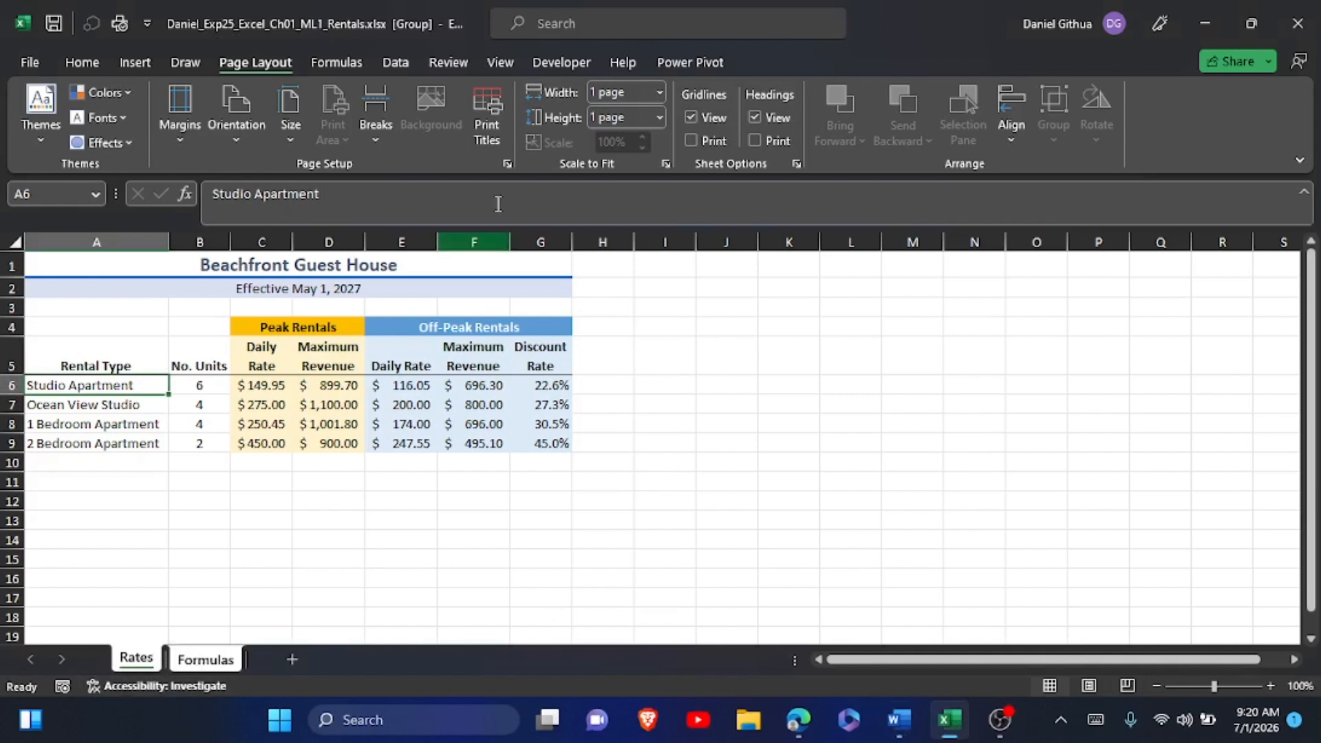
left_click(506, 165)
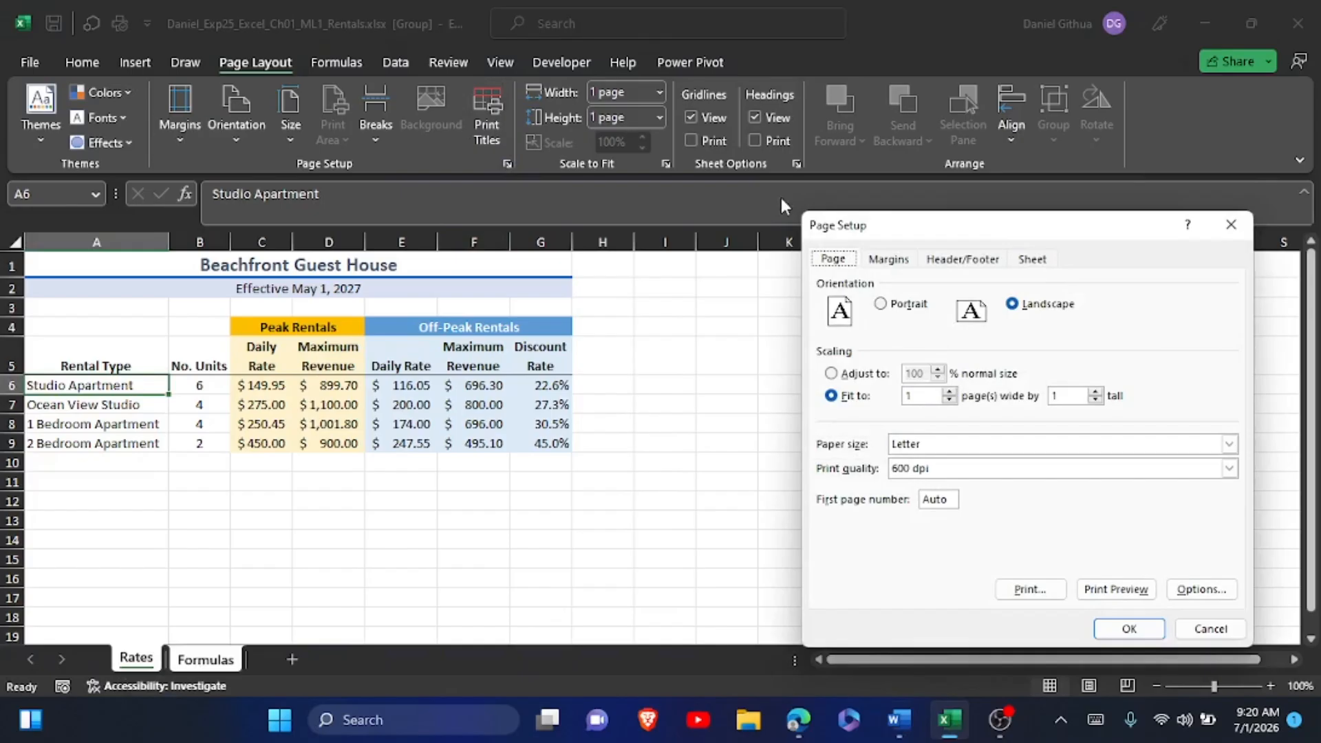
left_click(980, 262)
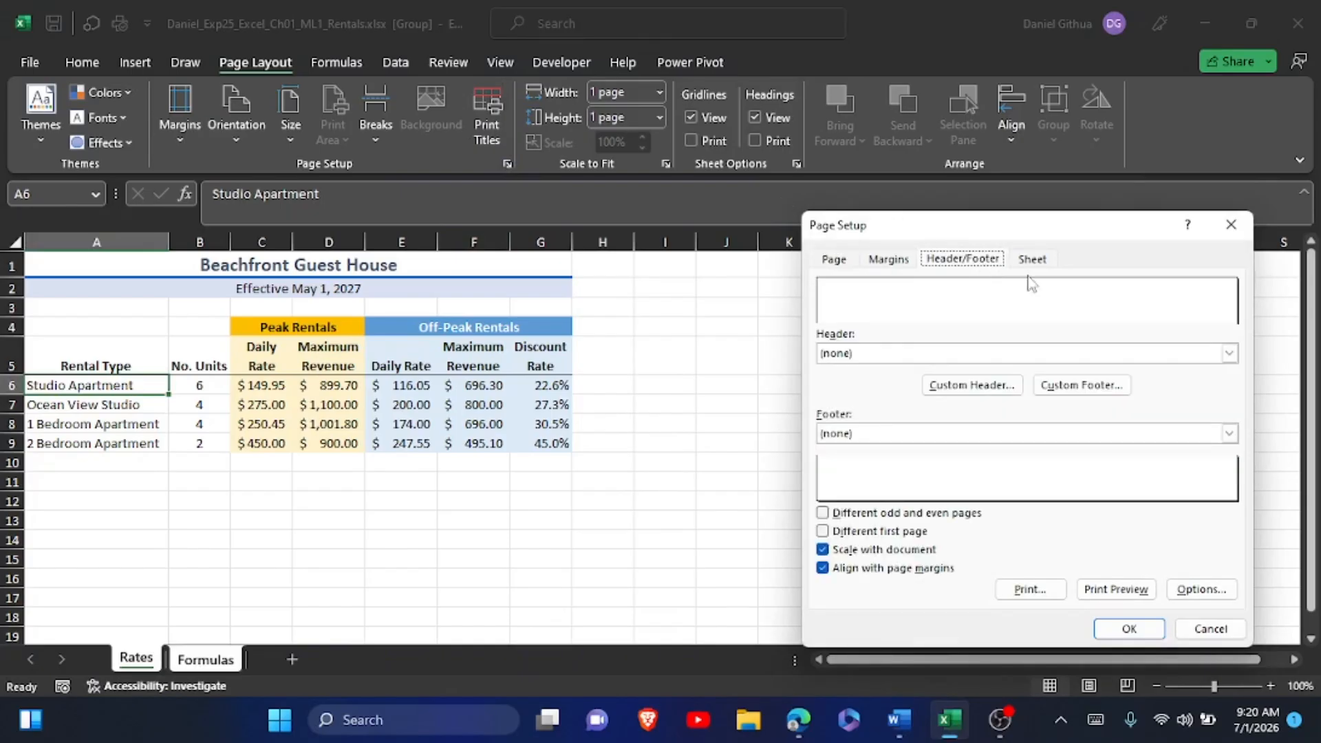
left_click(1125, 385)
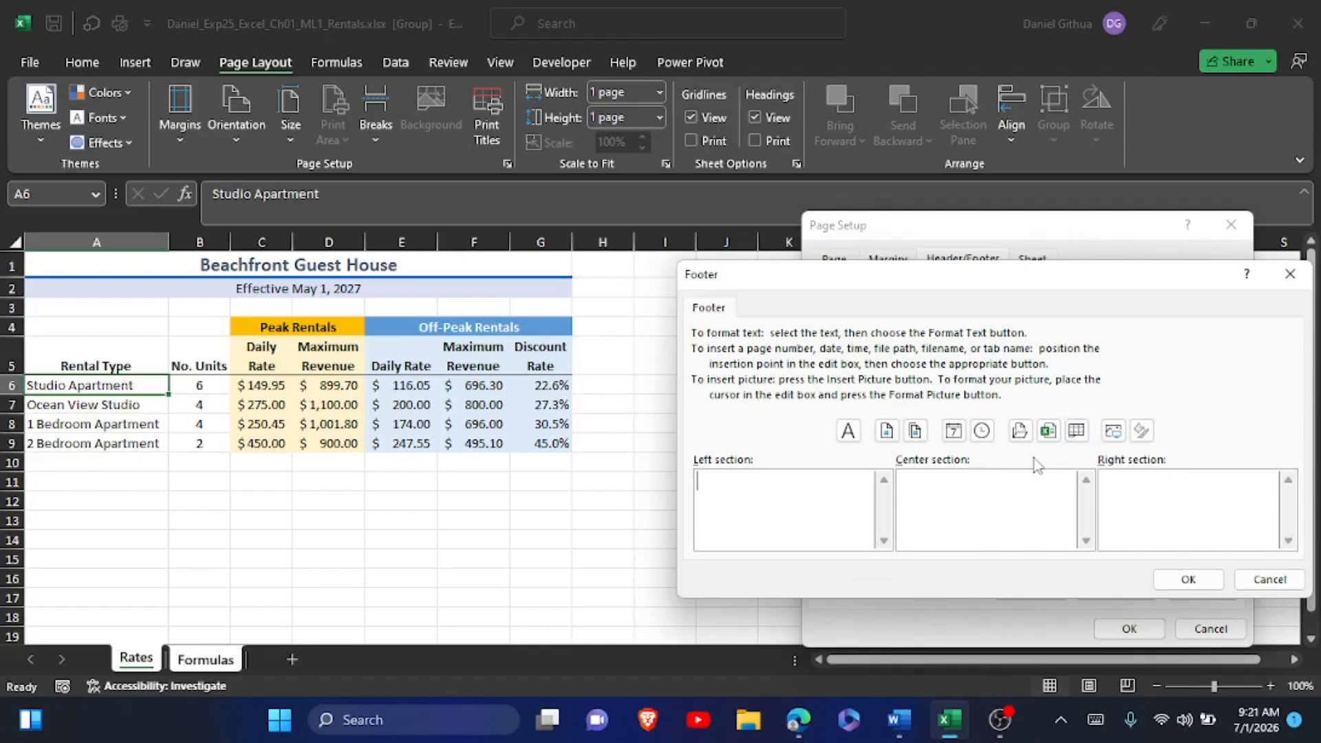
type("Exploring Series")
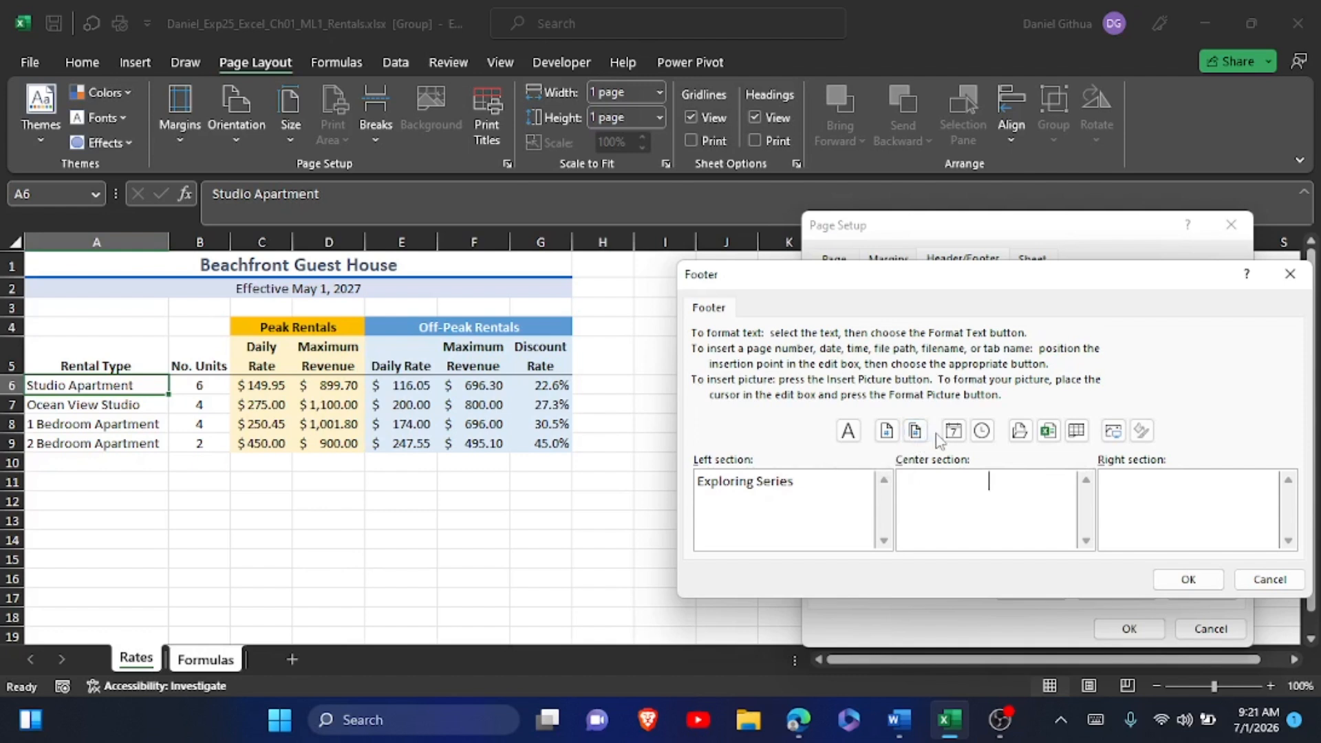
left_click(1077, 432)
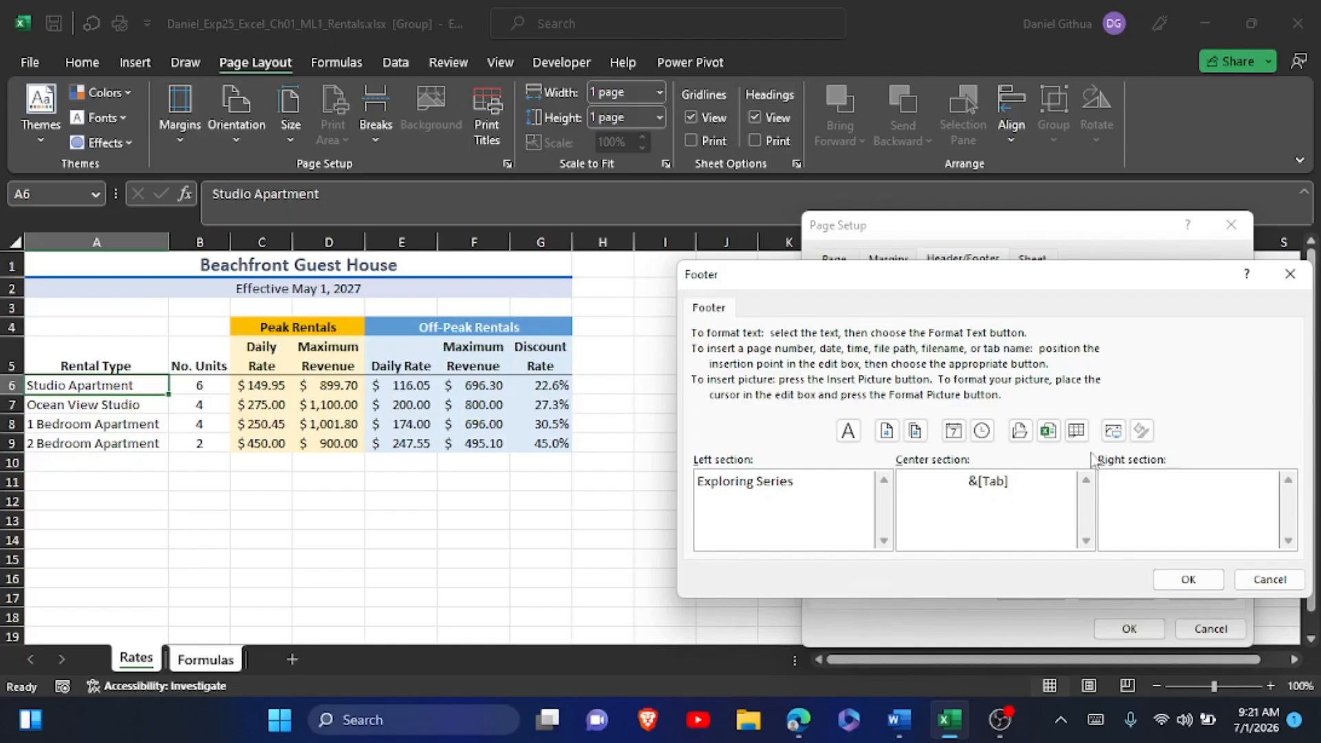
left_click(1049, 432)
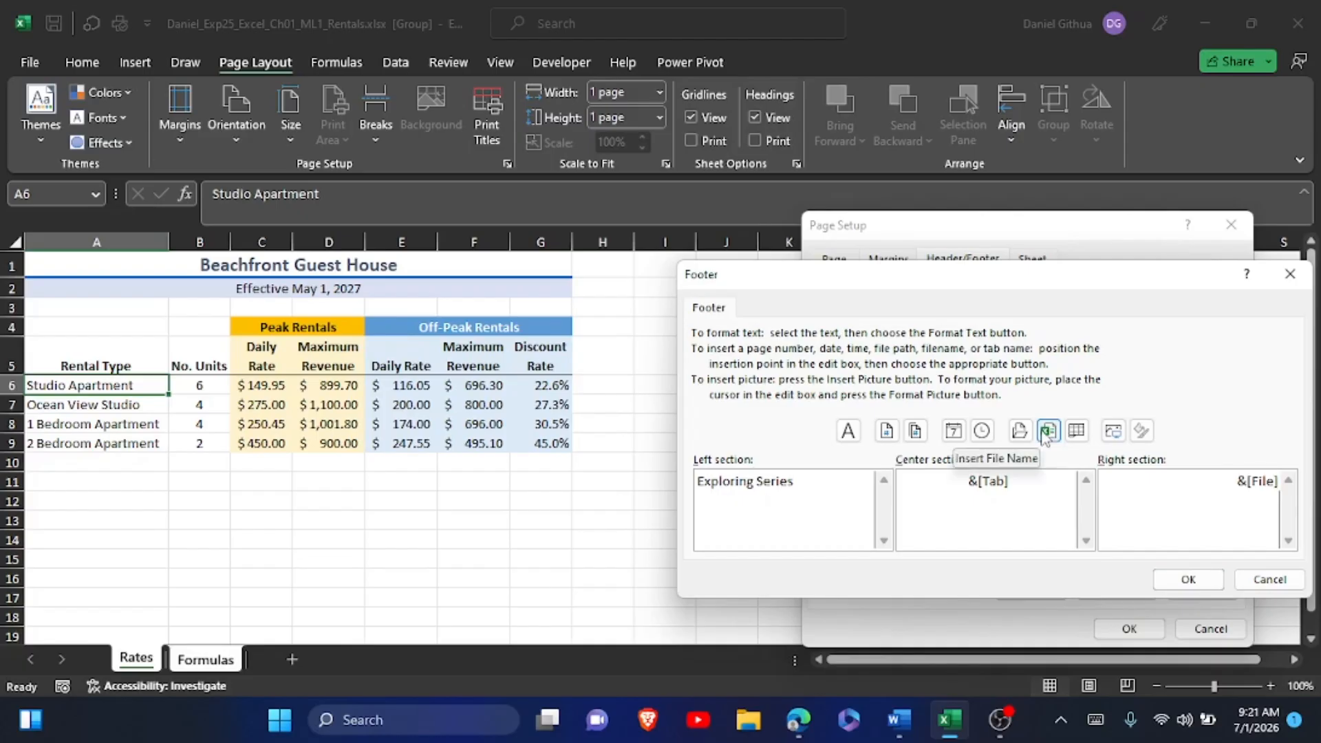
left_click(1189, 580)
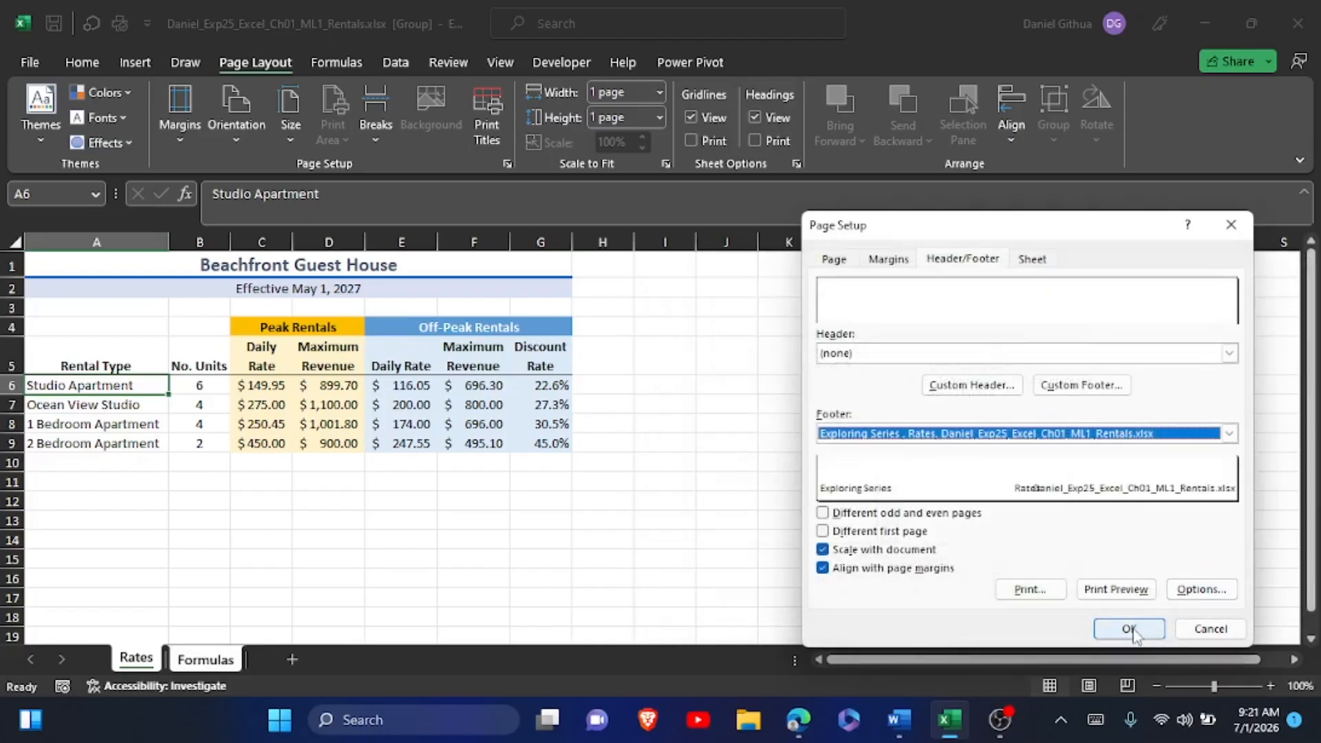
left_click(1130, 629)
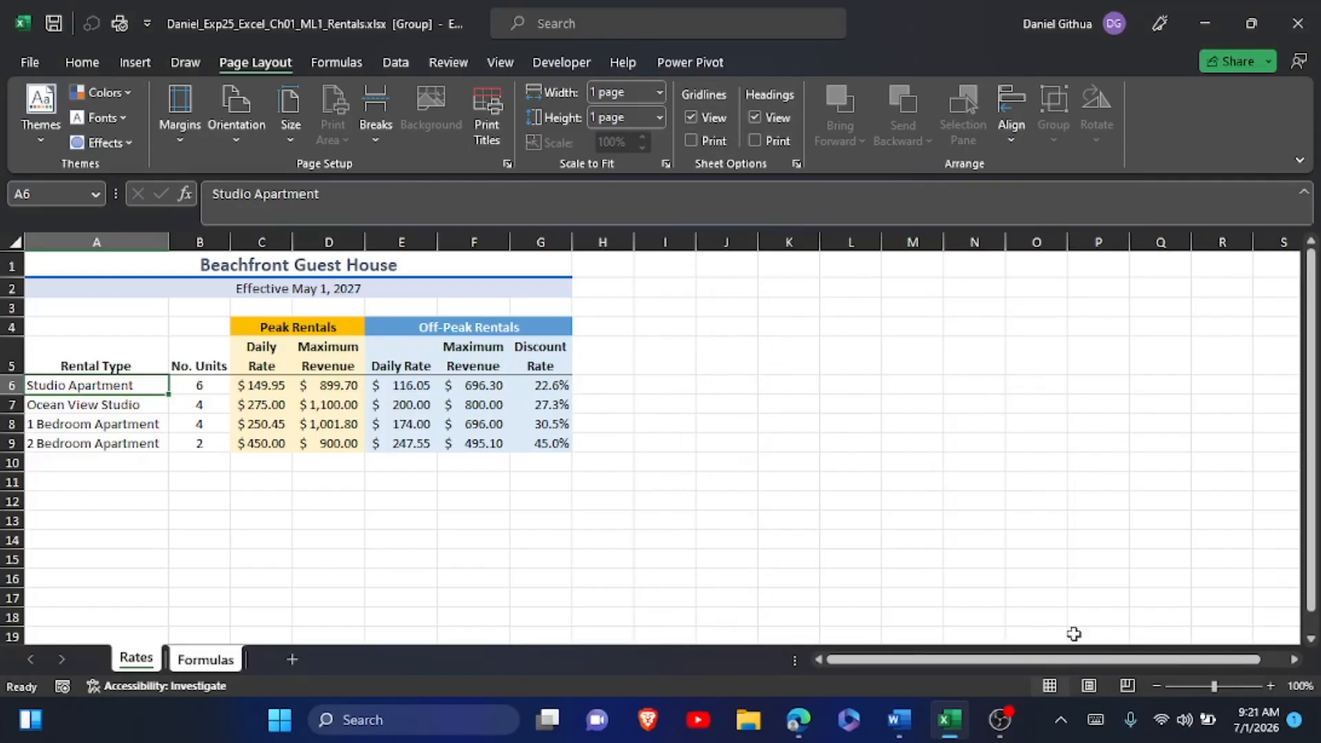
Switch to the Word instructions and highlight the step 22 instruction text in yellow.
left_click(900, 719)
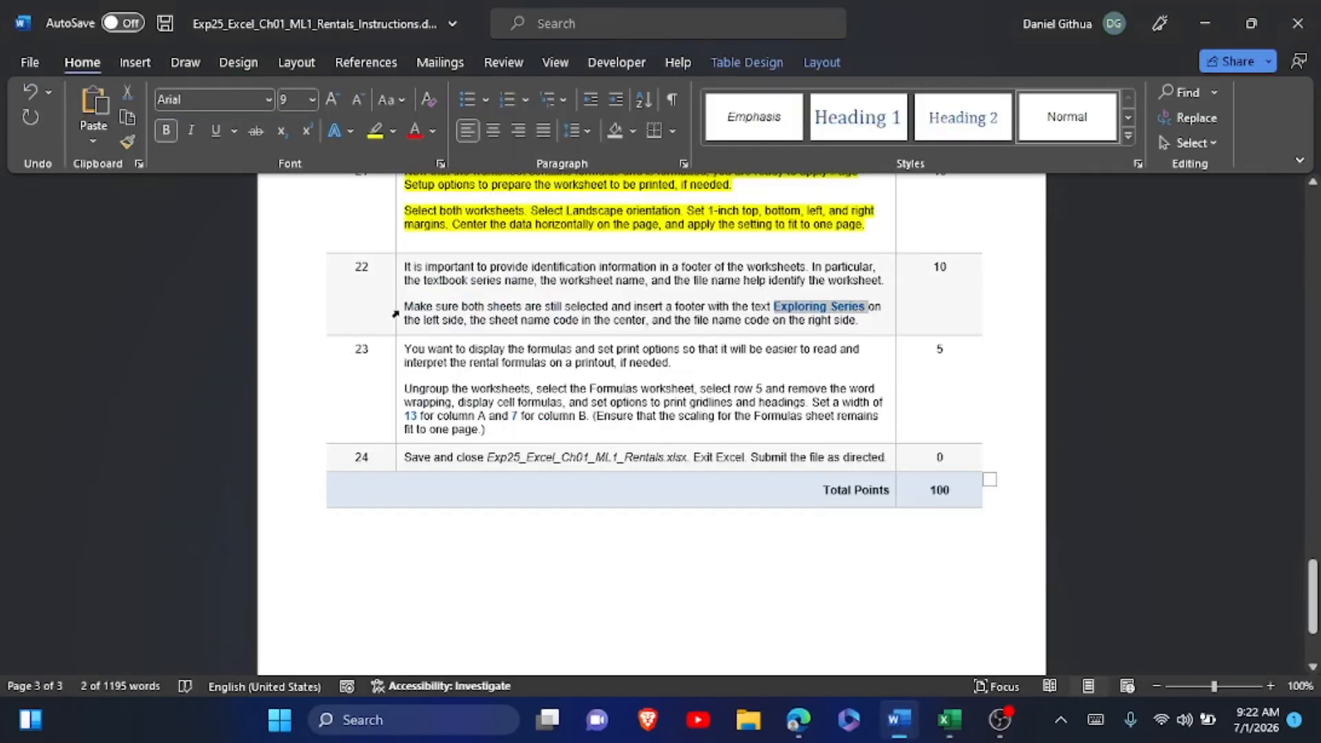
left_click(399, 272)
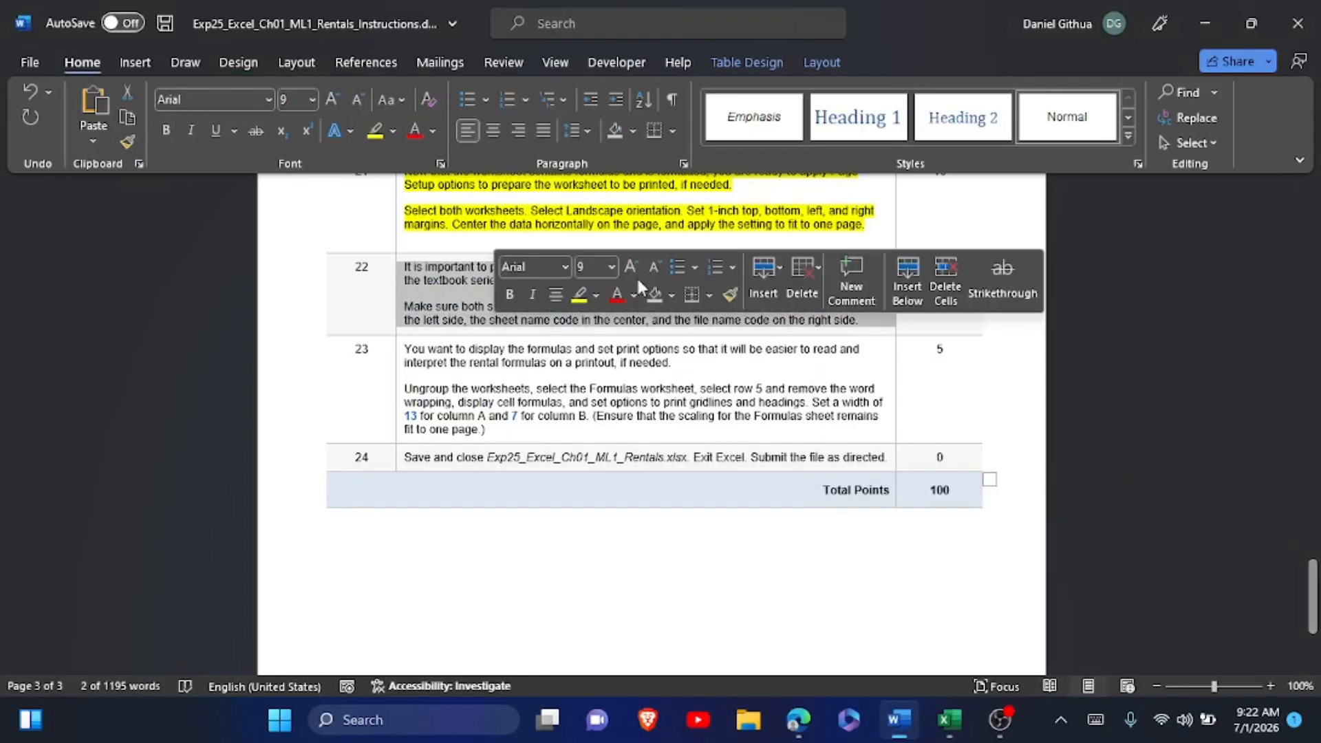
left_click(583, 297)
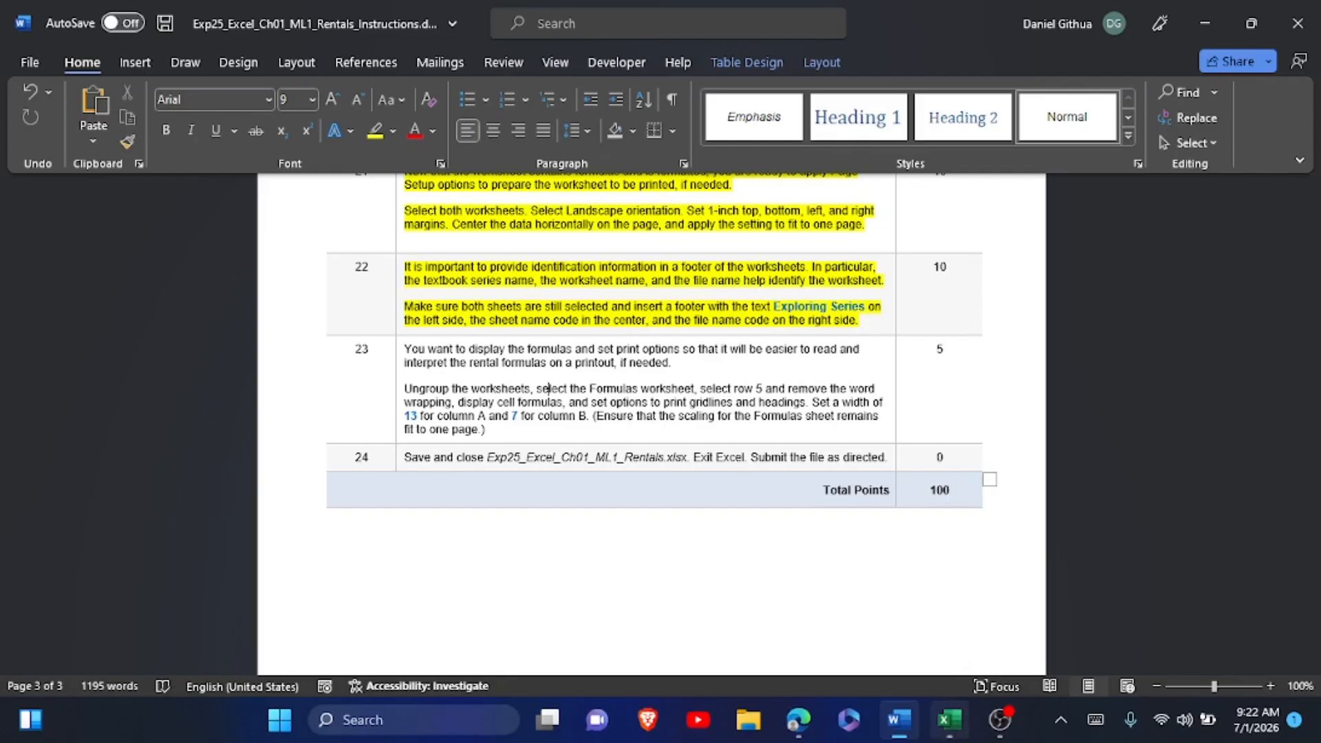
Switch back to Excel, ungroup the worksheets, and make Formulas the active worksheet.
left_click(950, 720)
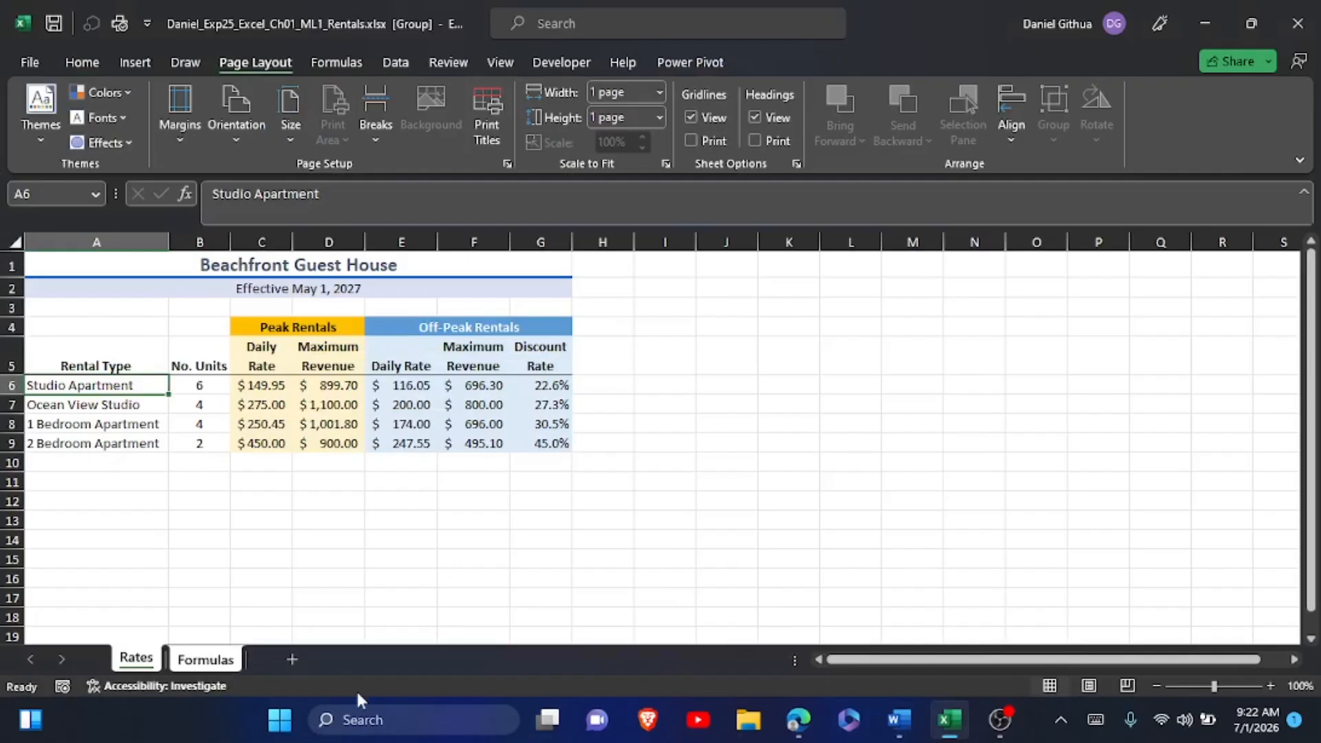
left_click(209, 667)
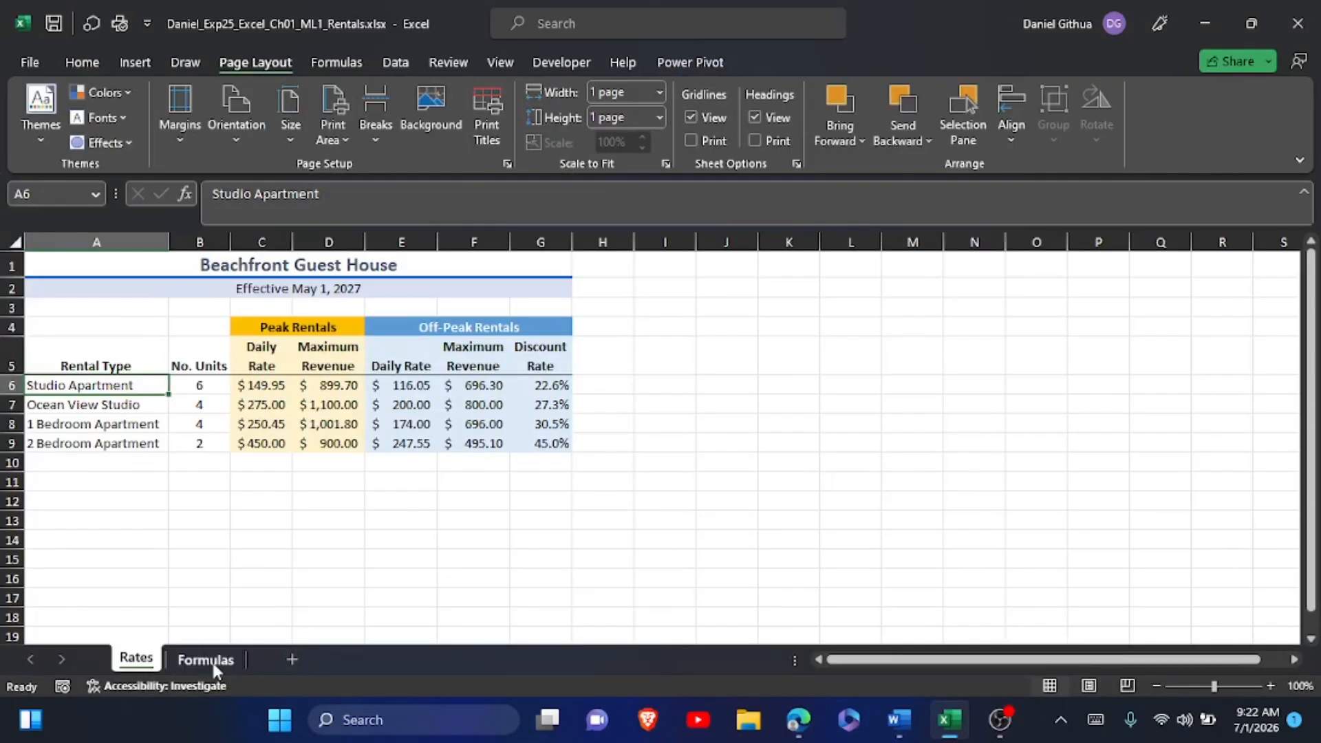
left_click(210, 660)
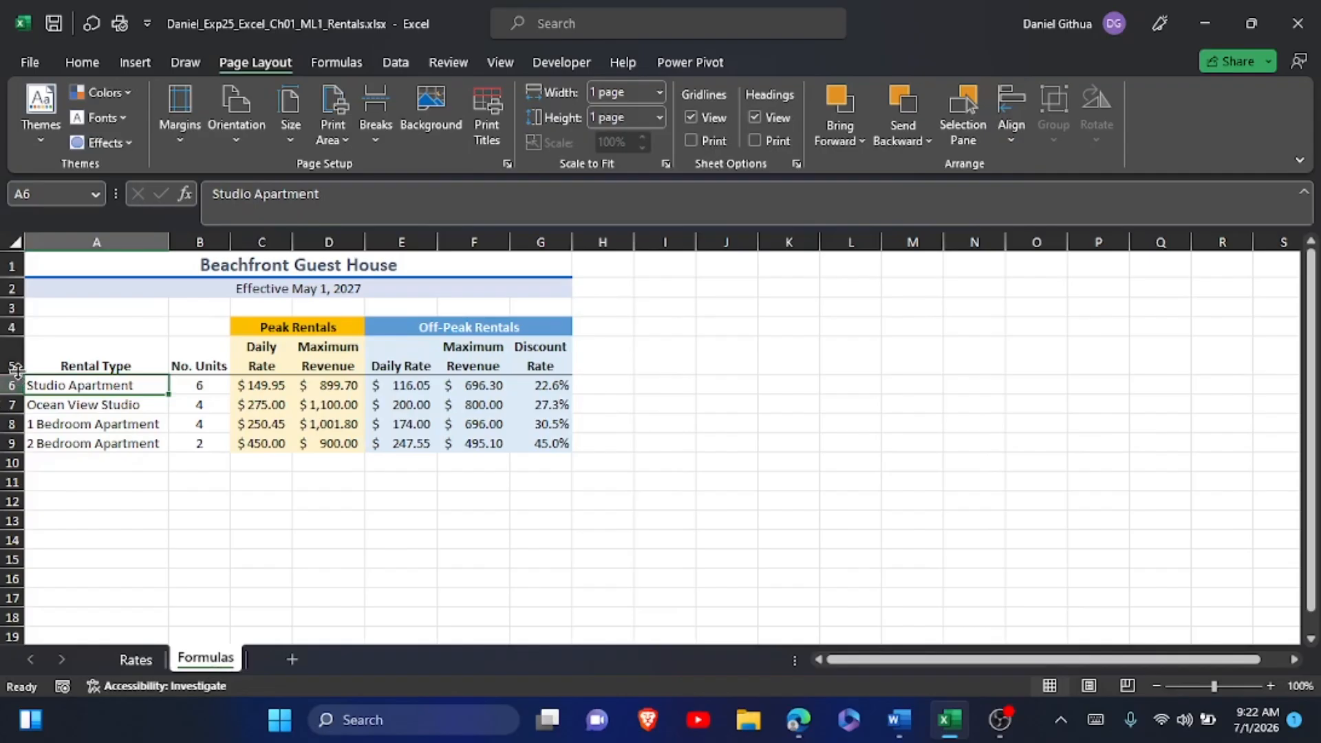
Remove text wrapping from row 5 of the Formulas worksheet and display the cell formulas.
left_click(3, 359)
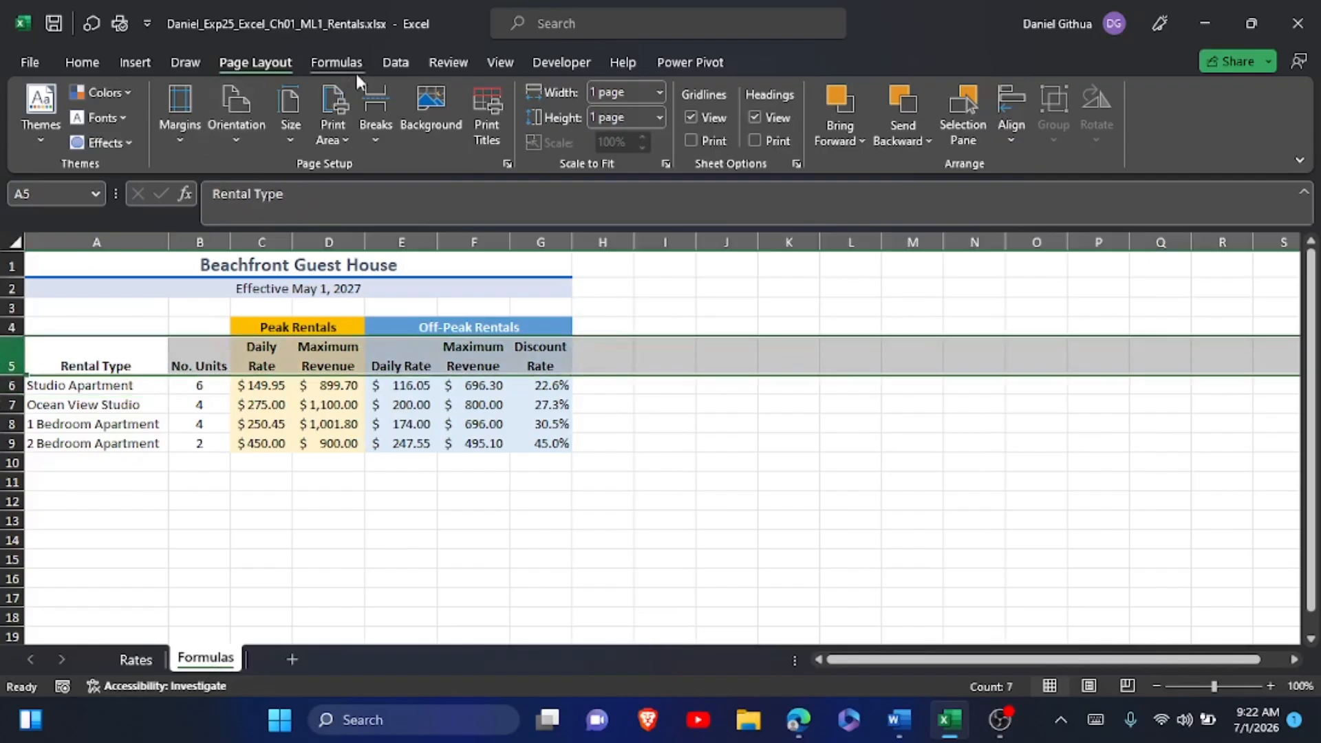
left_click(83, 63)
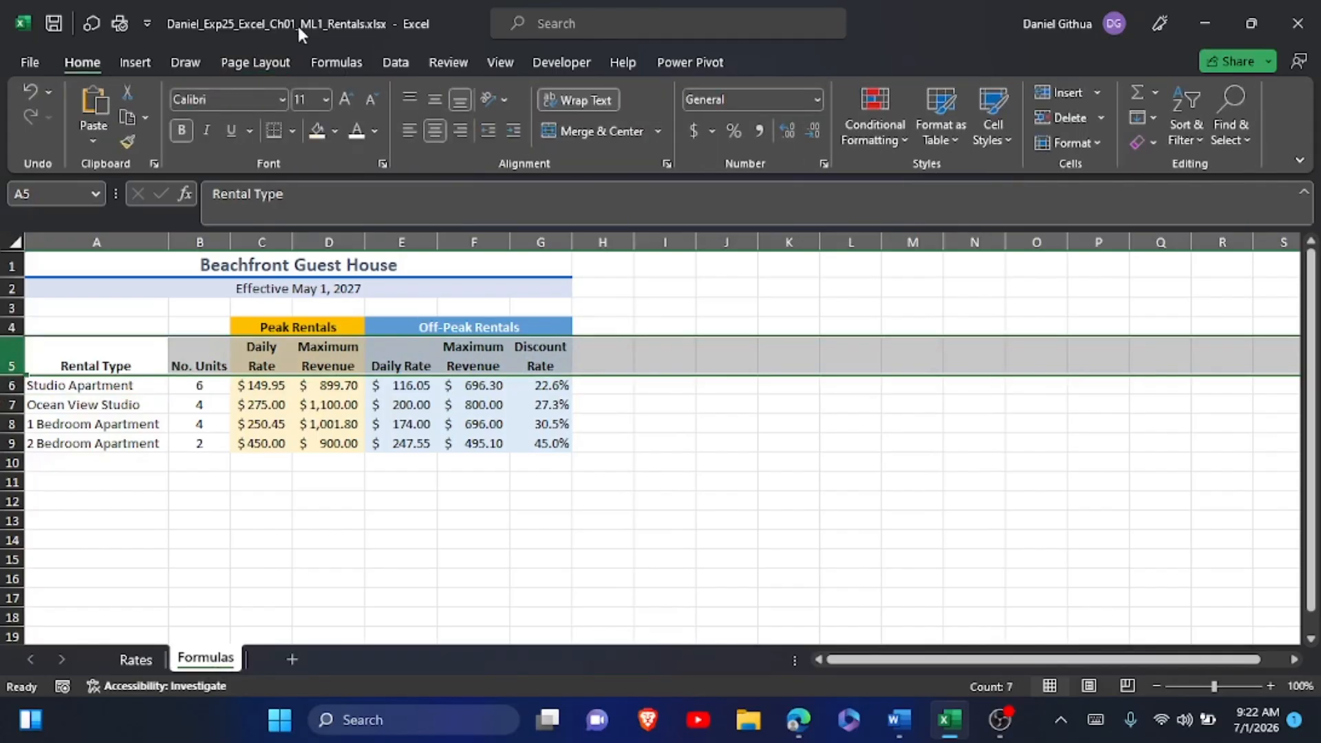
left_click(571, 101)
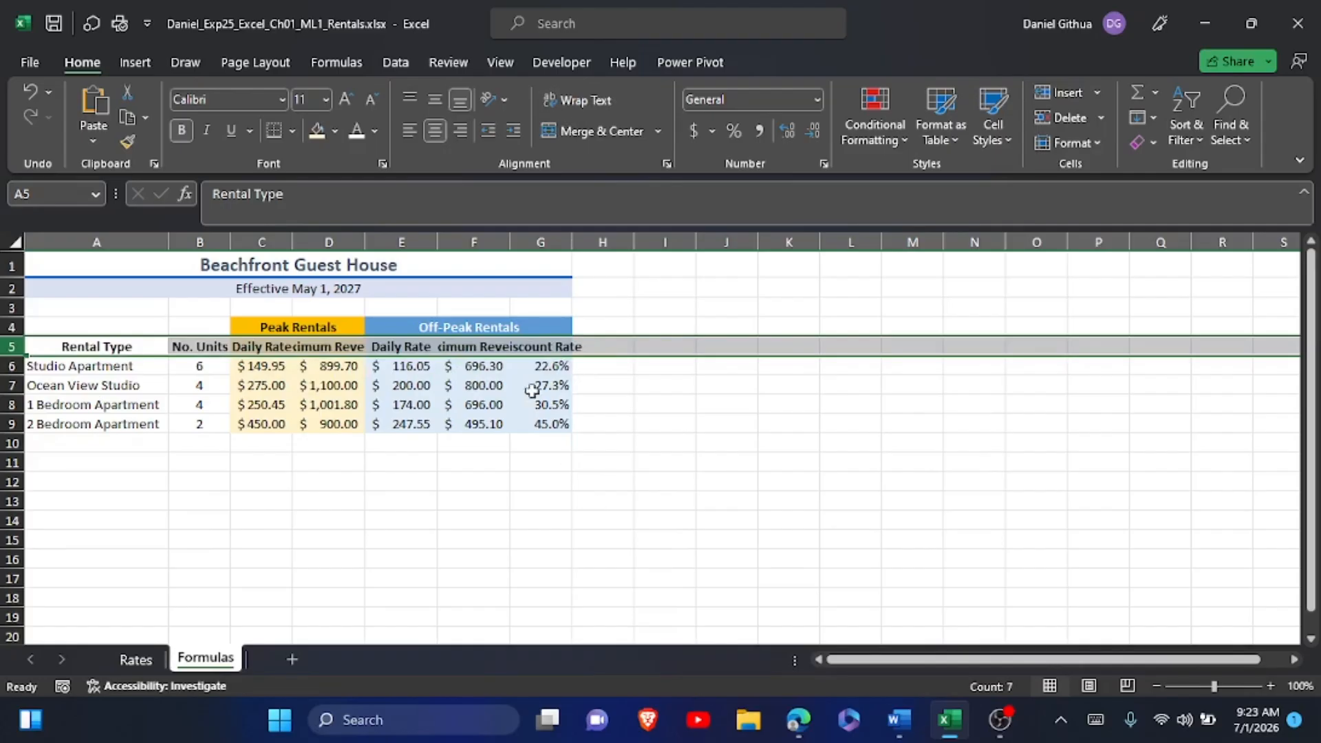
left_click(344, 63)
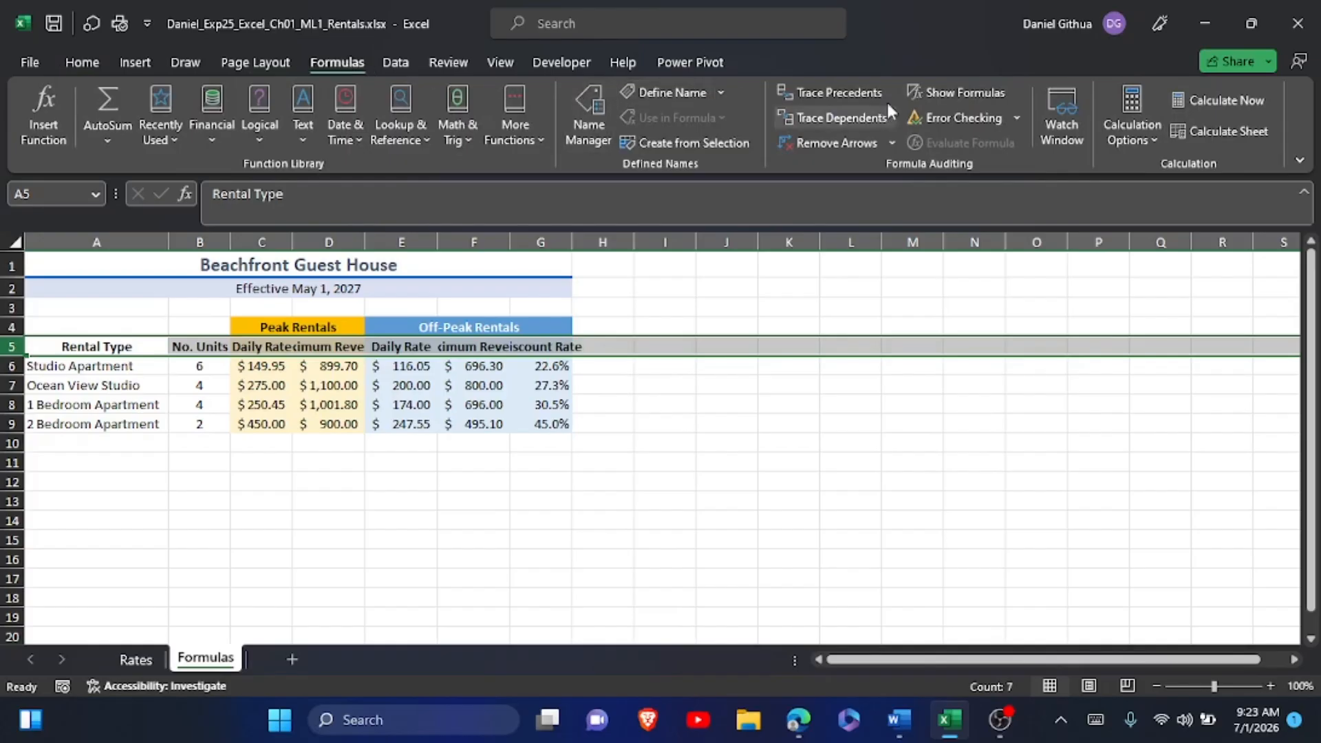
left_click(958, 90)
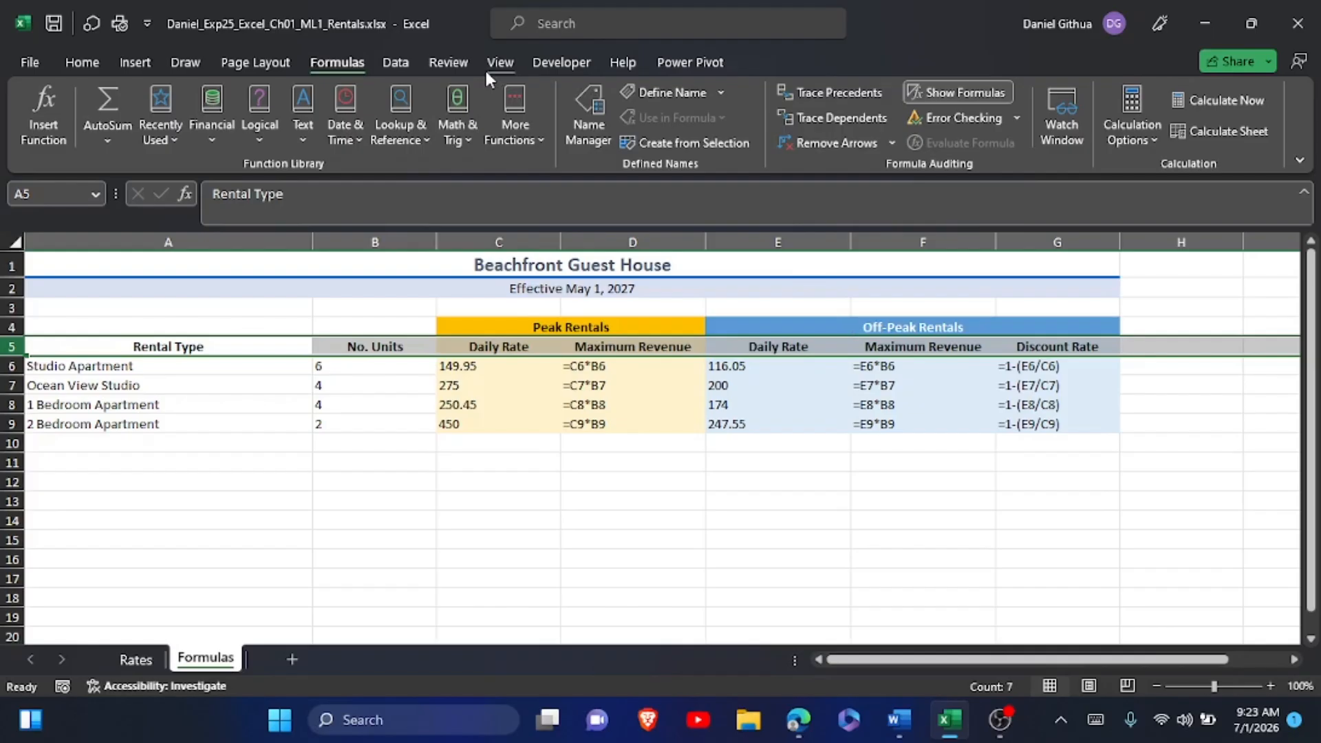
Set the Formulas worksheet to print gridlines and row and column headings in Page Setup, and save the workbook.
left_click(31, 62)
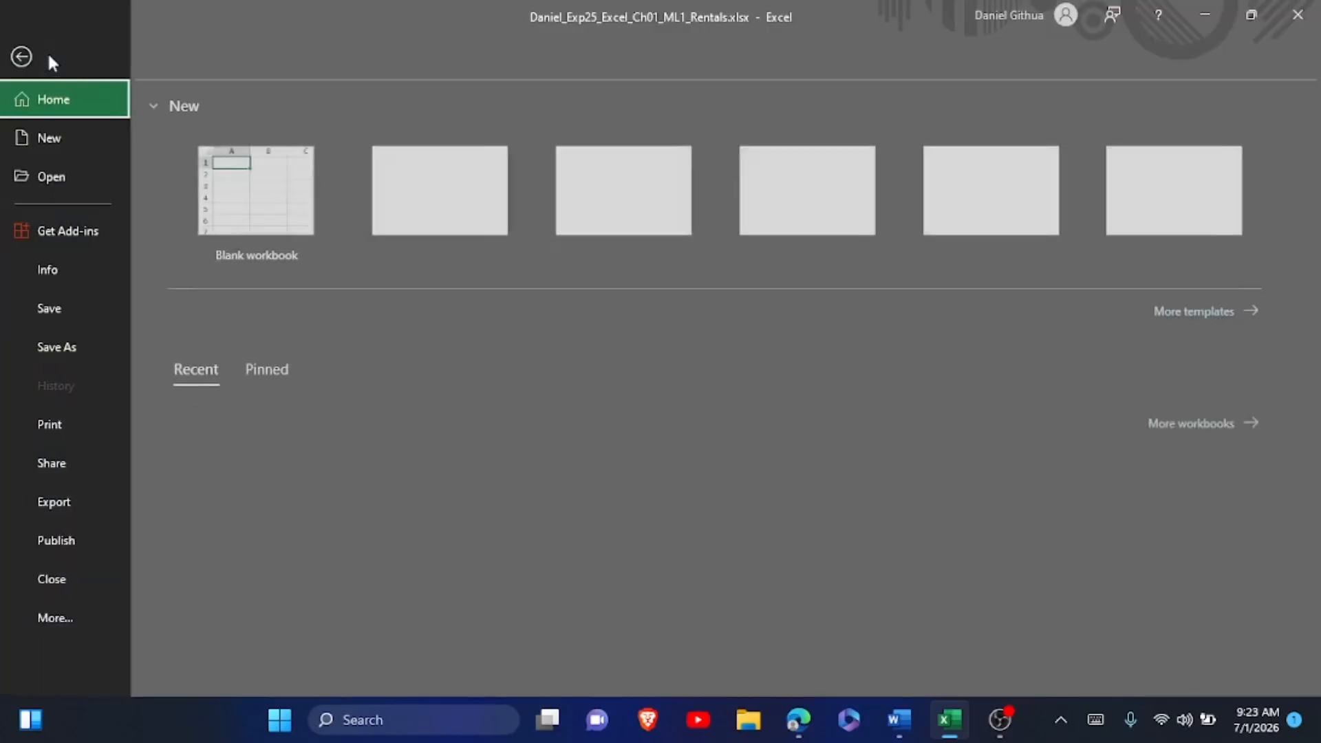
left_click(78, 416)
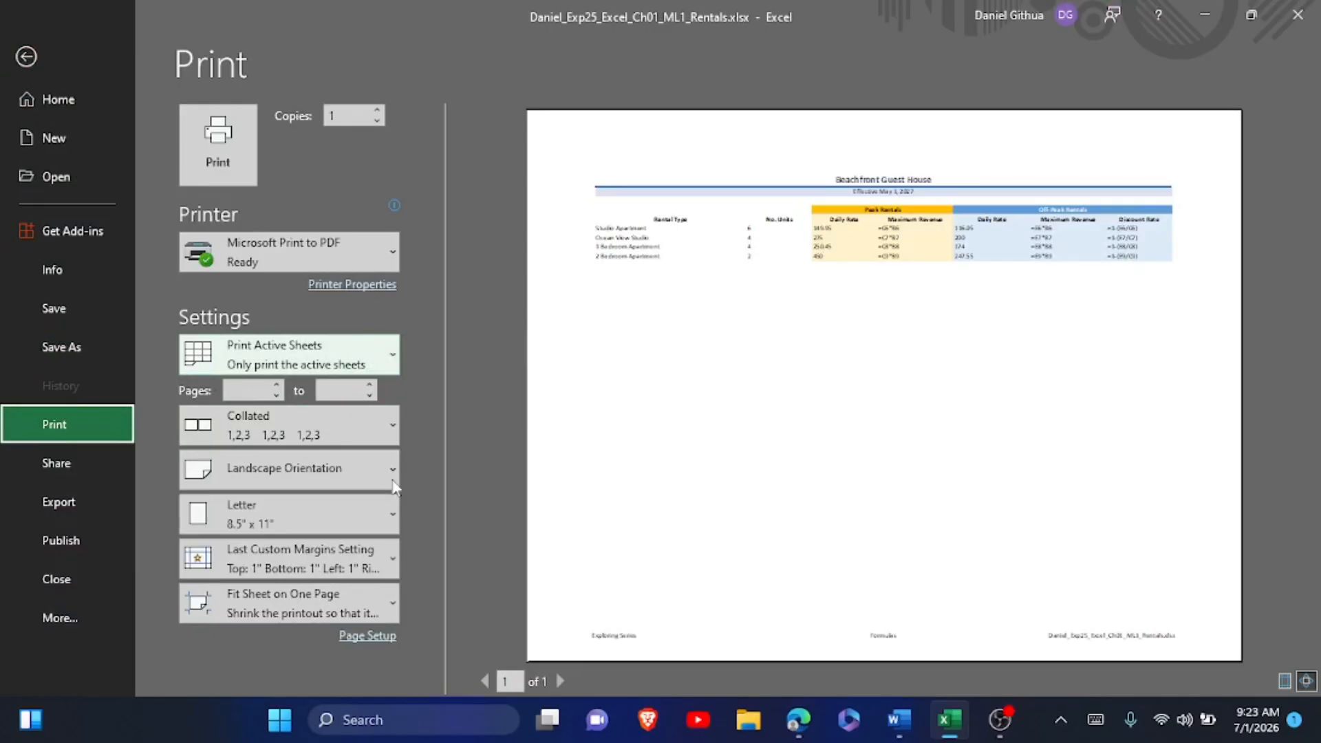
left_click(369, 636)
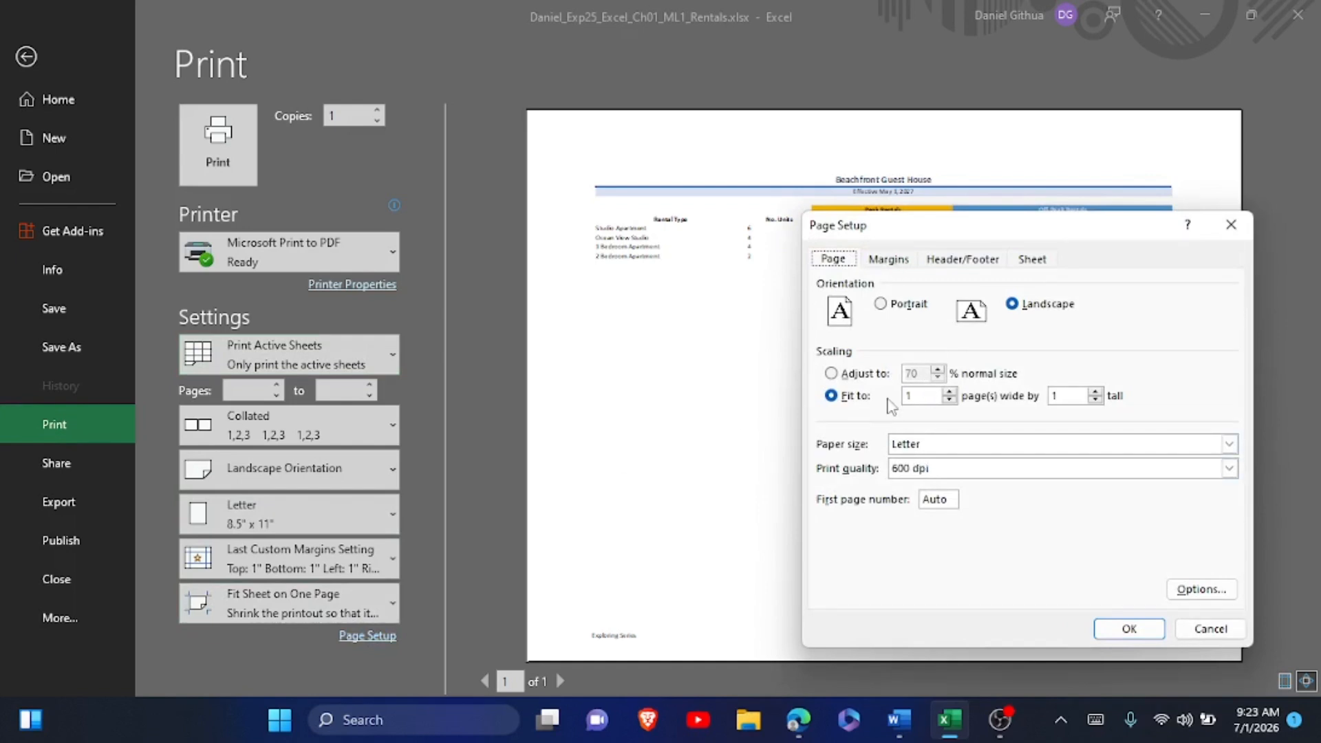
left_click(882, 260)
left_click(966, 258)
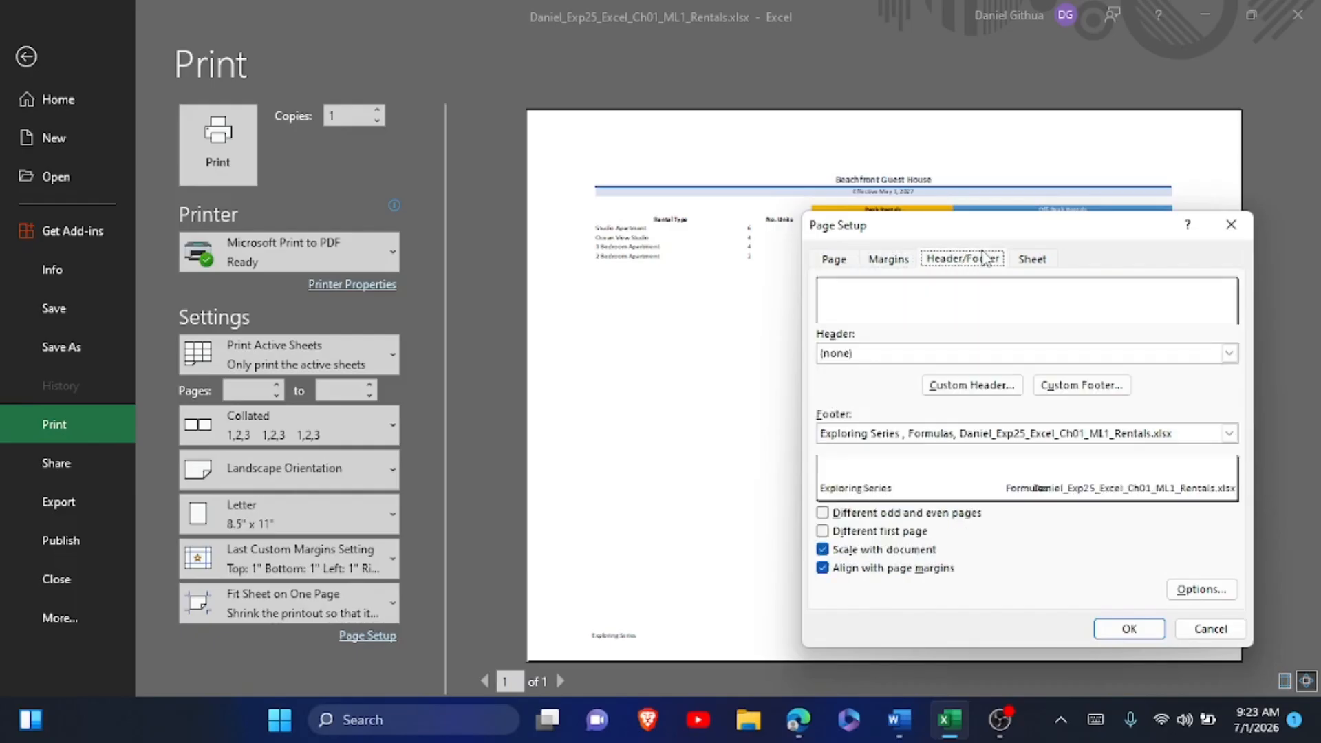
left_click(1032, 259)
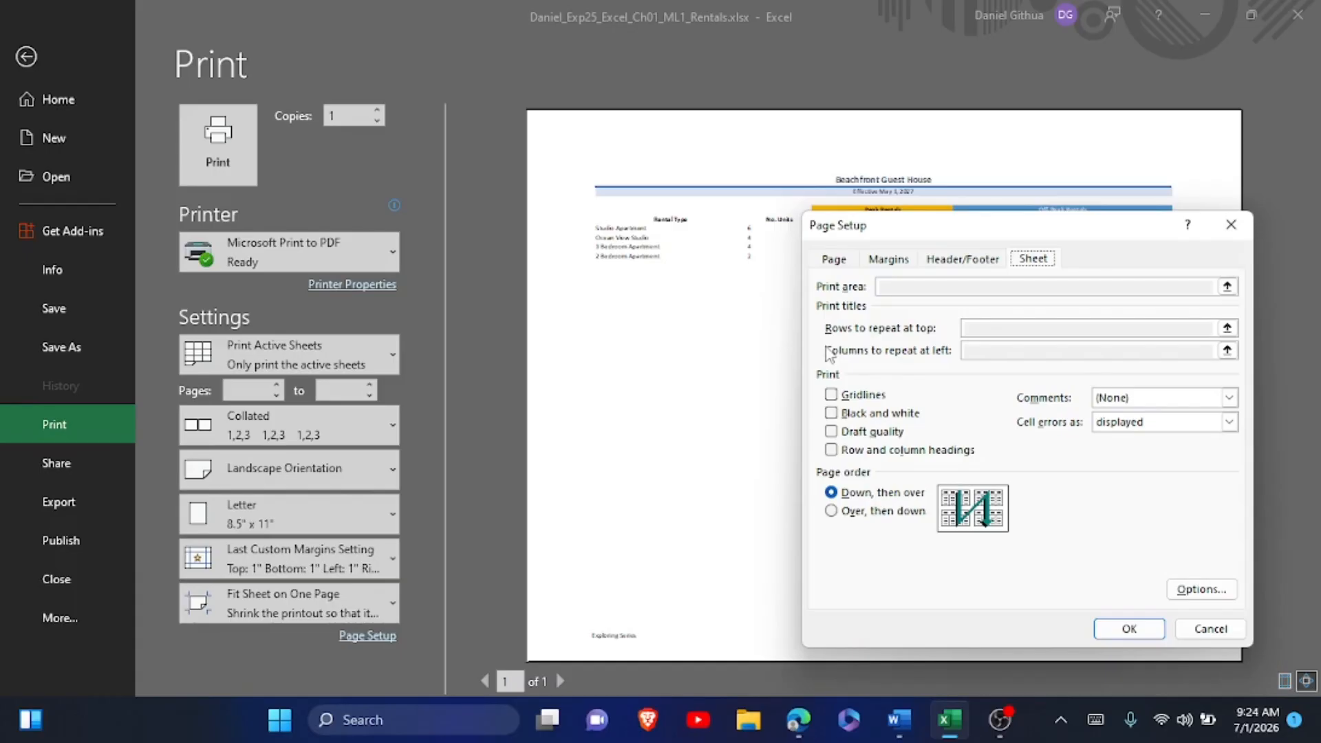
left_click(840, 398)
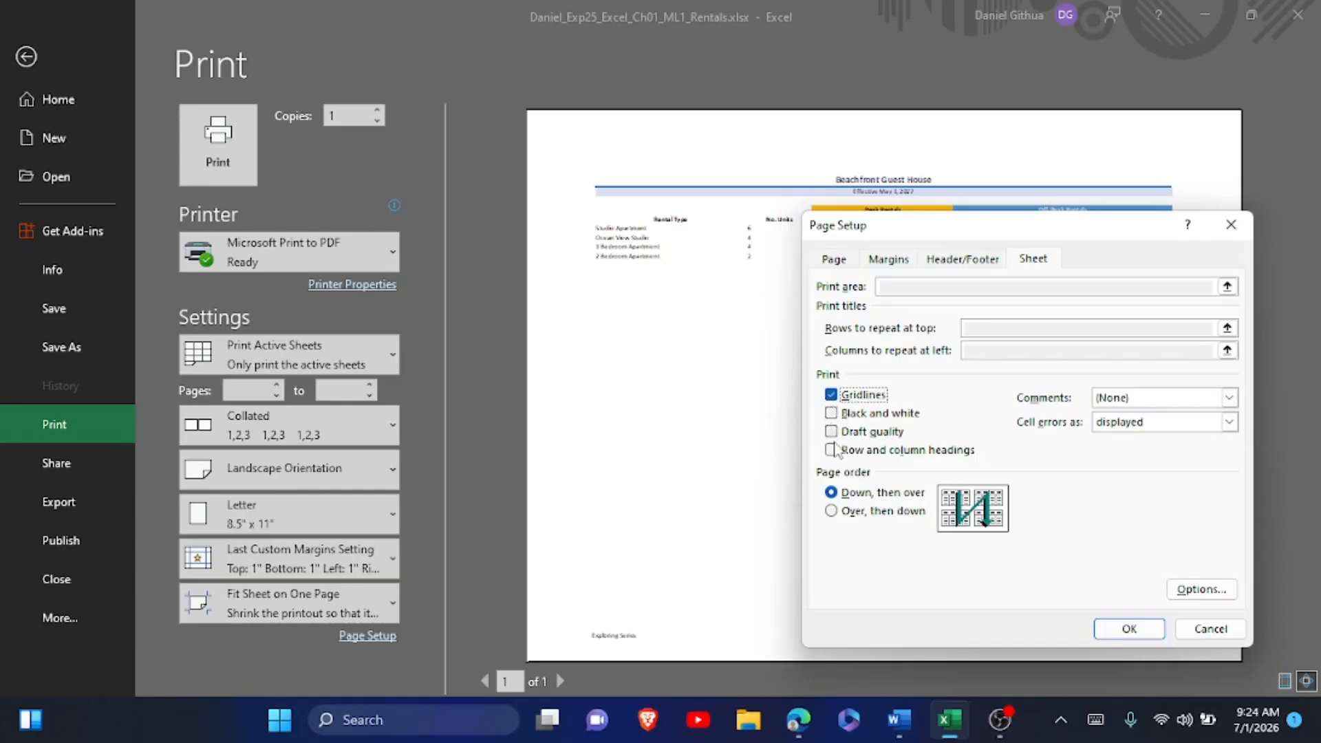
left_click(833, 452)
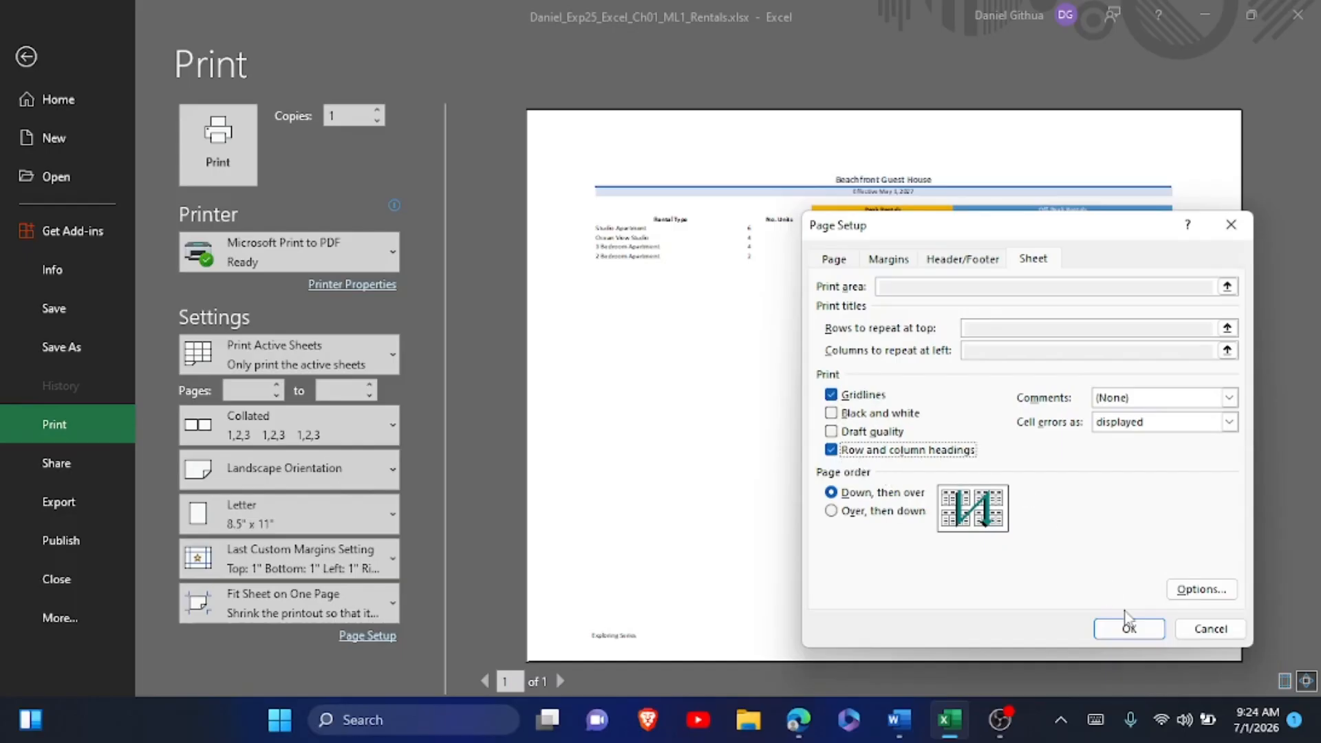
left_click(1127, 627)
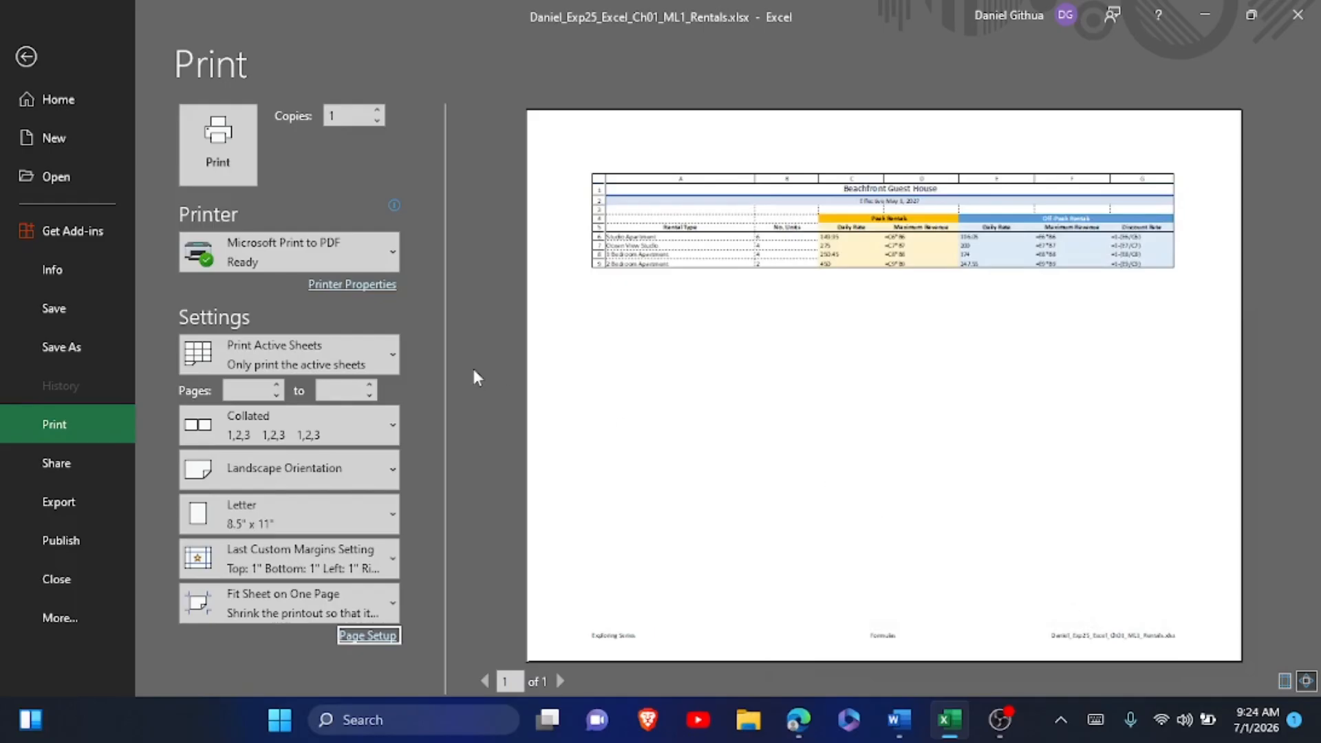
left_click(63, 310)
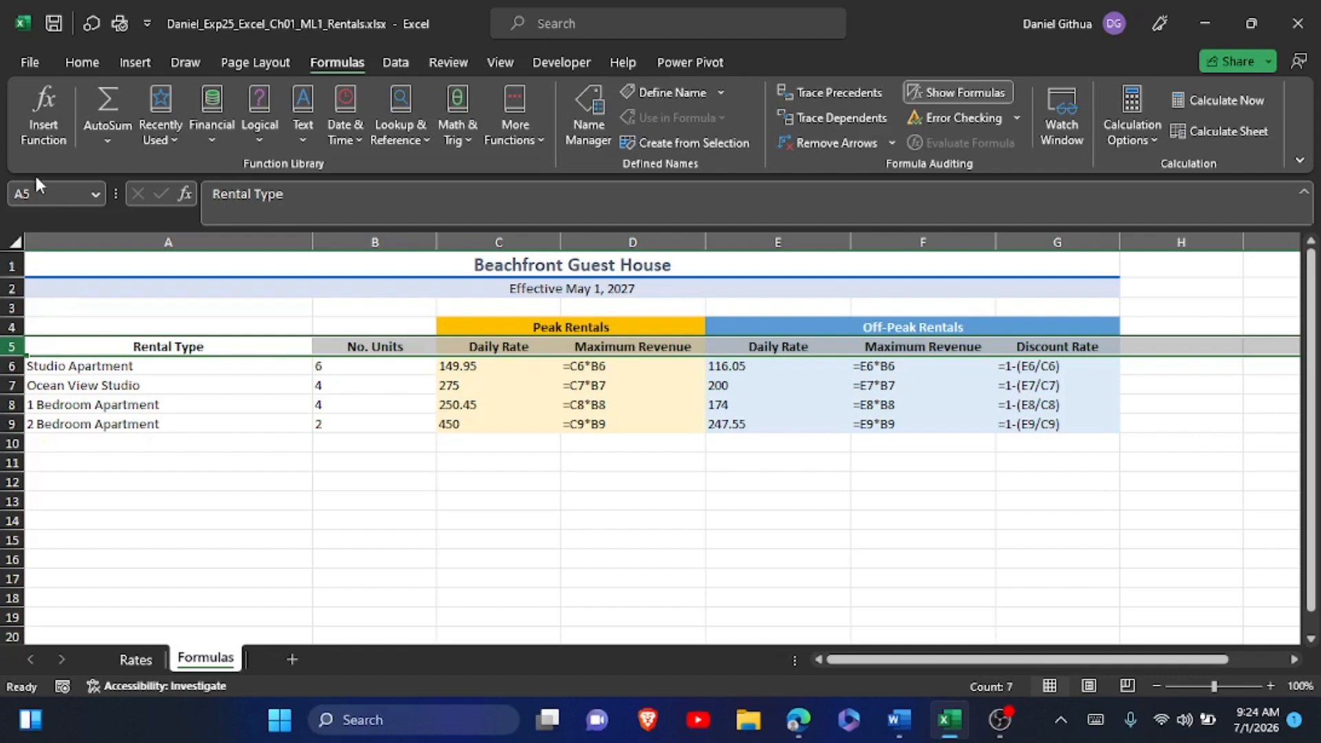
Check the Formulas worksheet's print preview and its gridline and heading print options in Page Setup, and save the workbook.
left_click(29, 62)
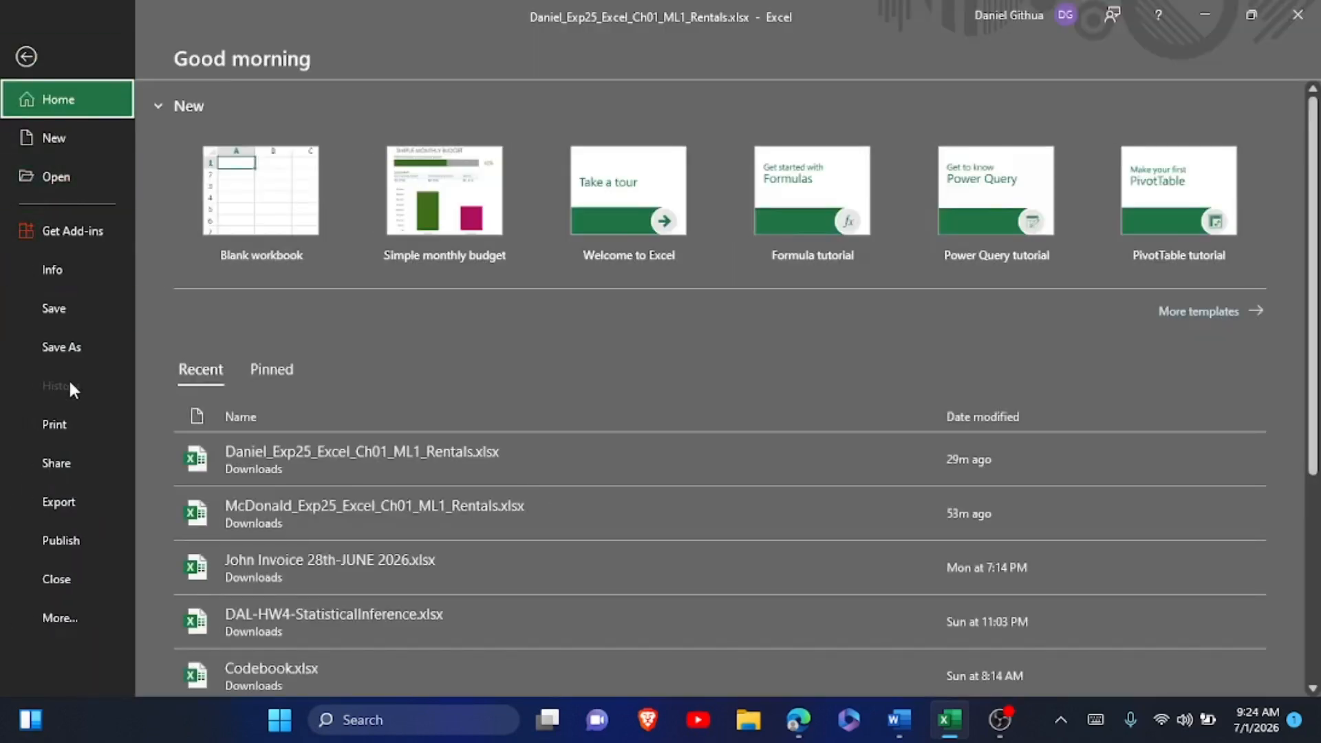
left_click(71, 426)
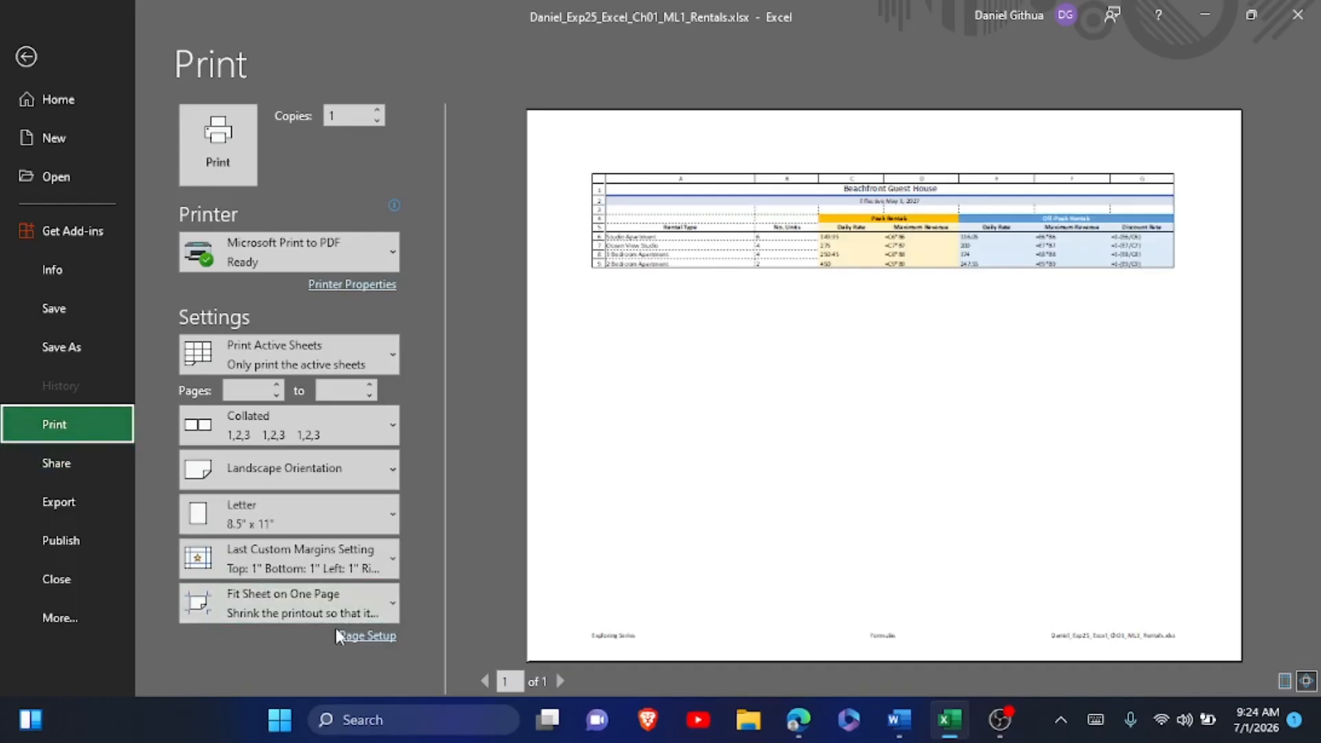
left_click(354, 637)
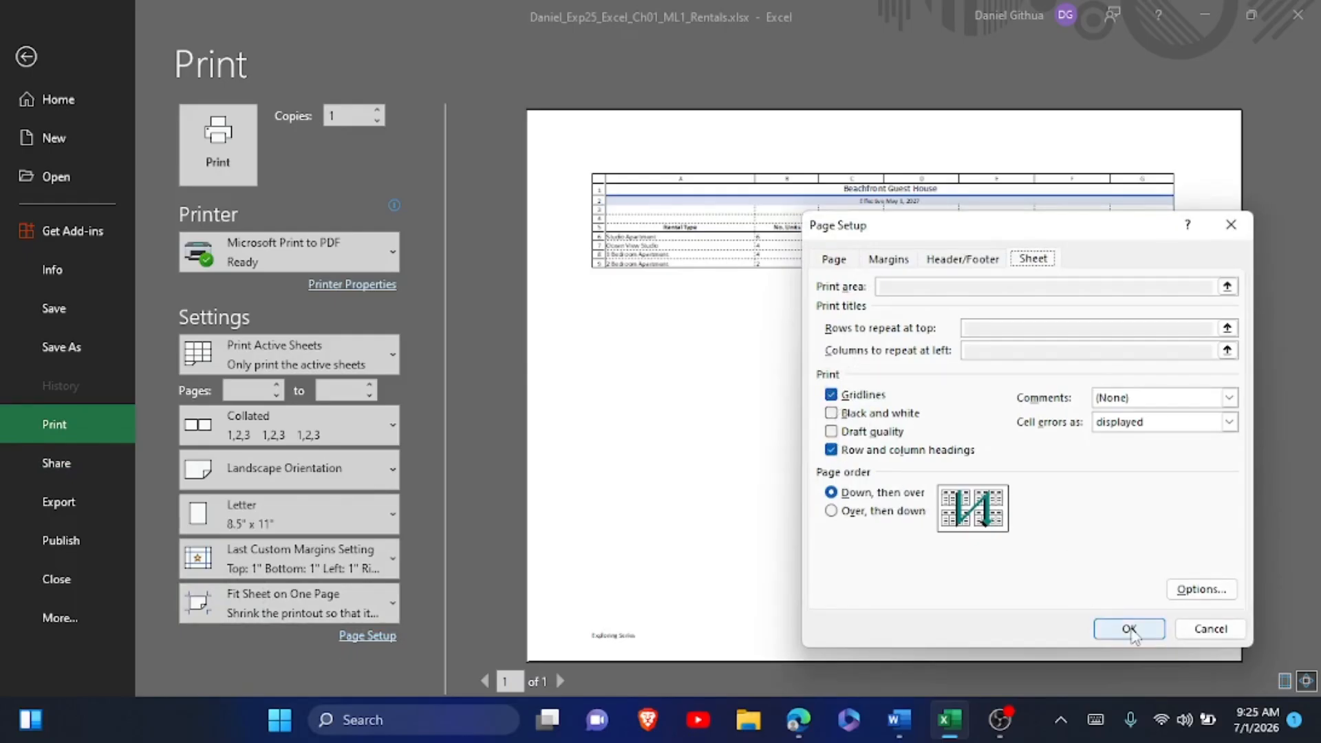
left_click(1129, 628)
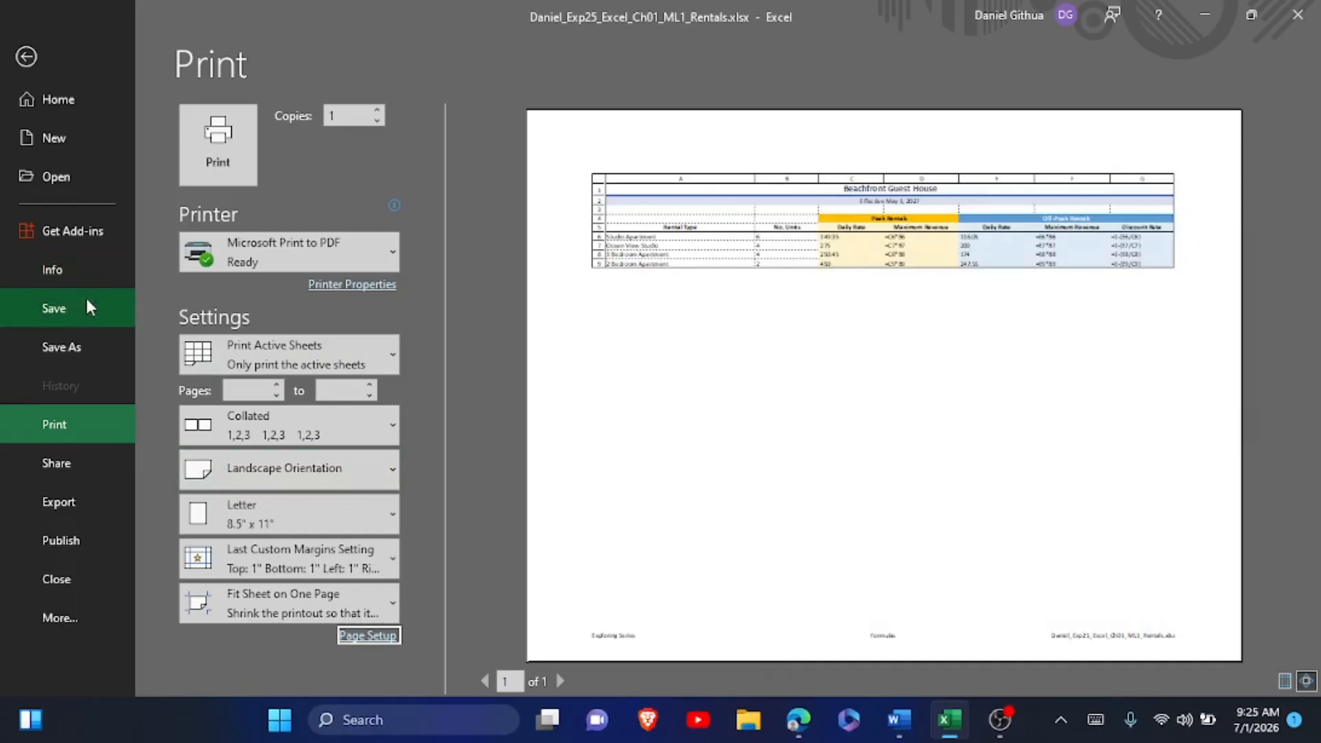
left_click(84, 303)
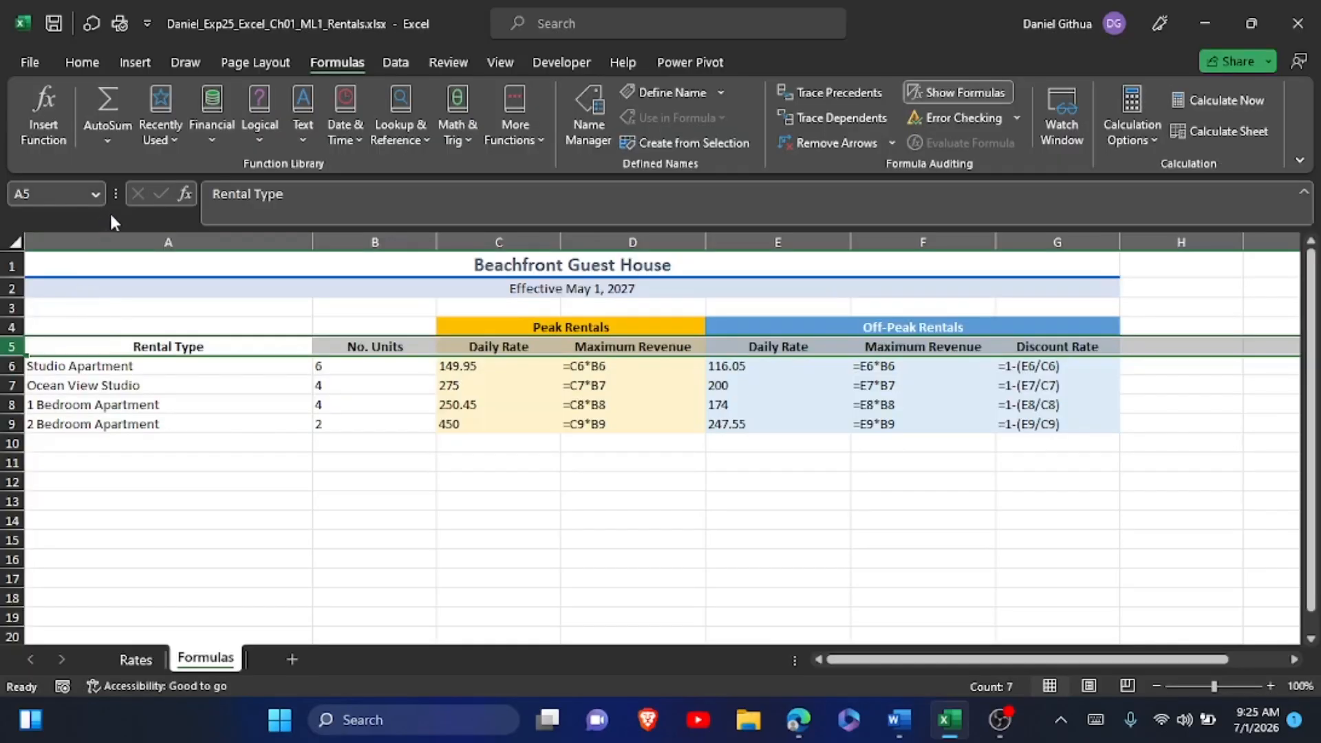
Set the width of column A on the Formulas worksheet to 13.
left_click(117, 238)
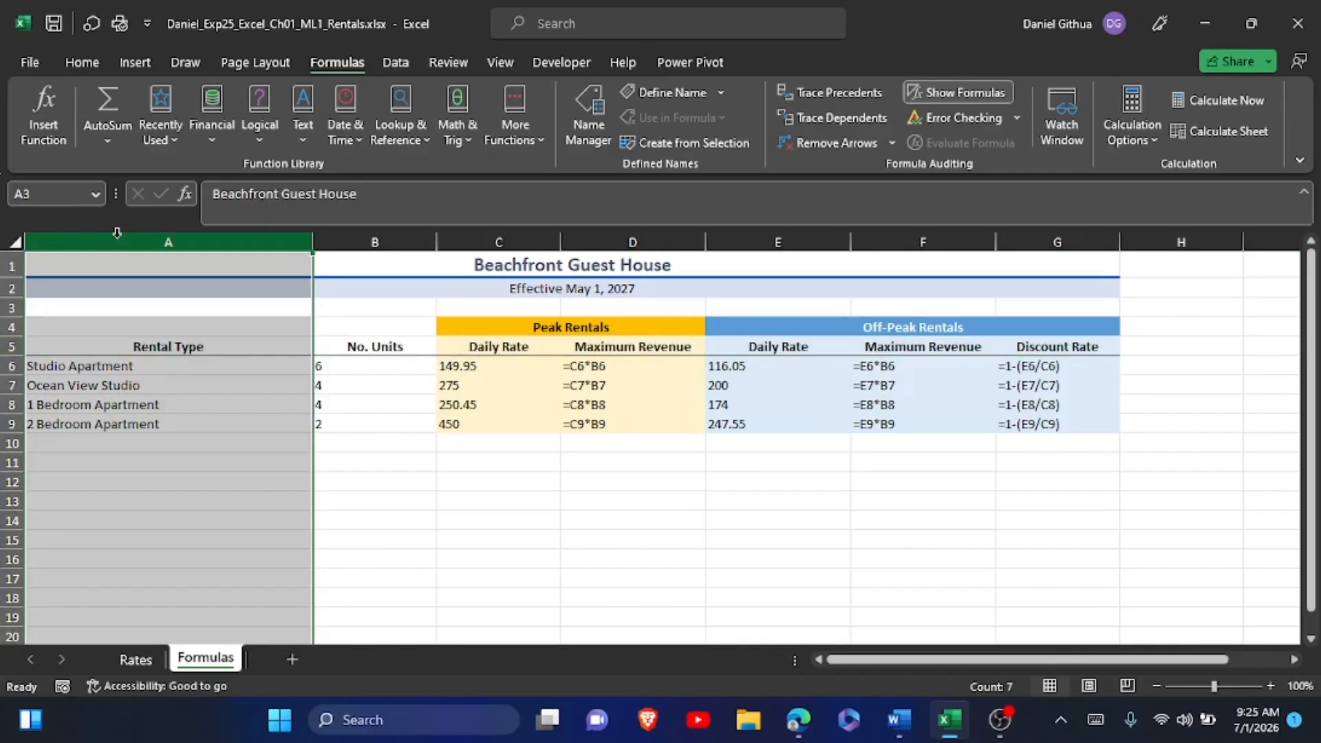
right_click(117, 233)
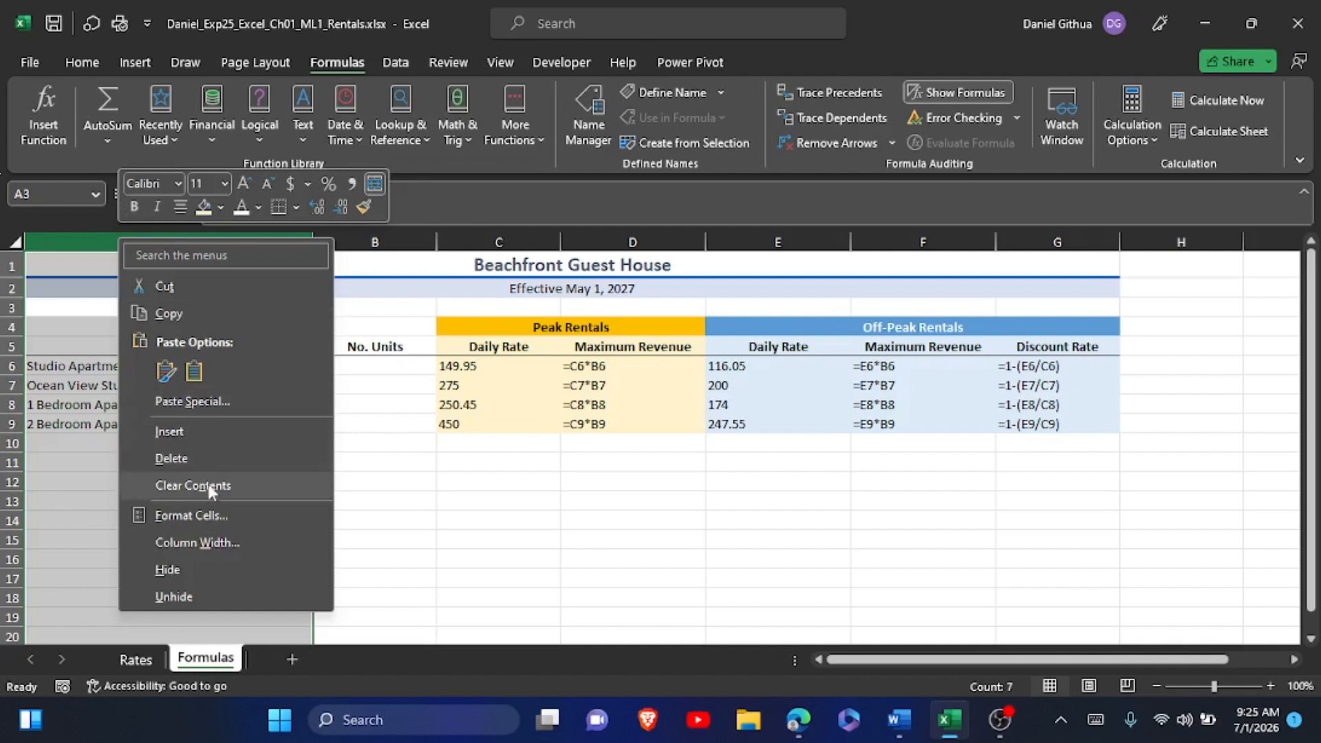
left_click(208, 541)
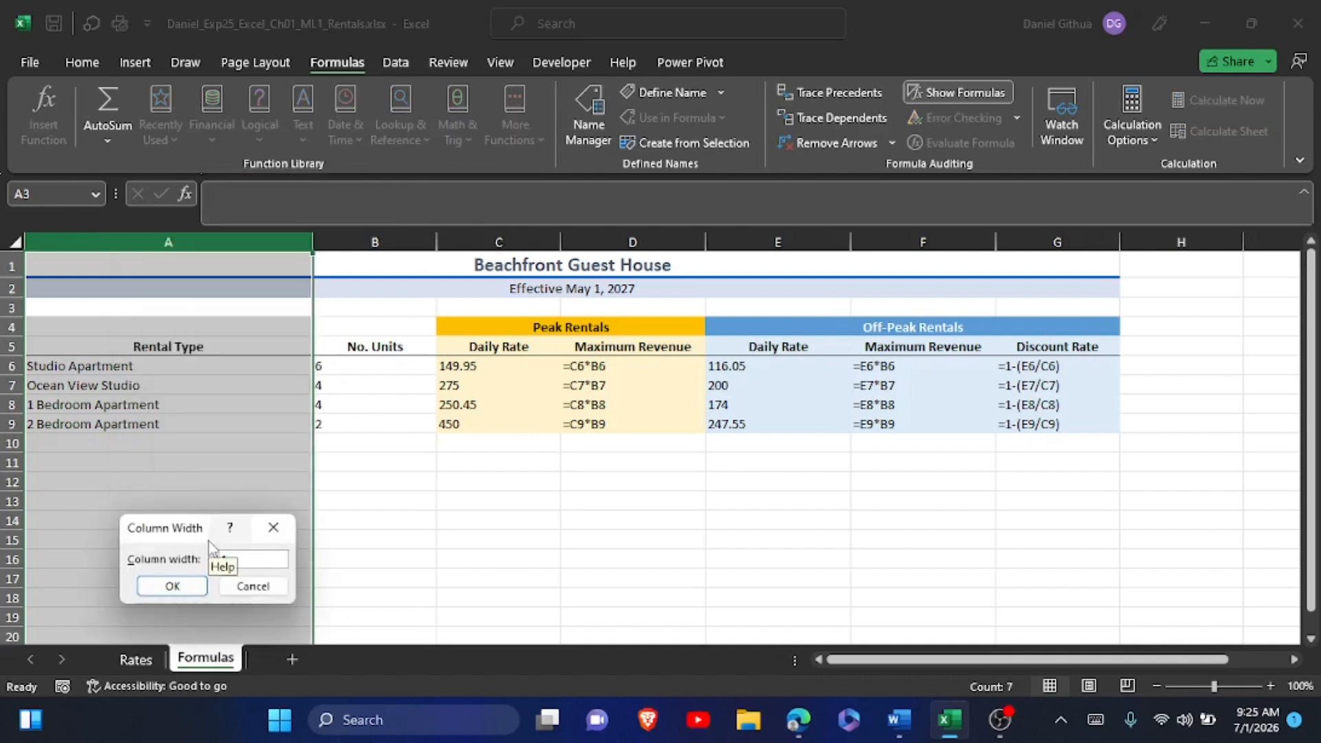
type("13")
left_click(173, 586)
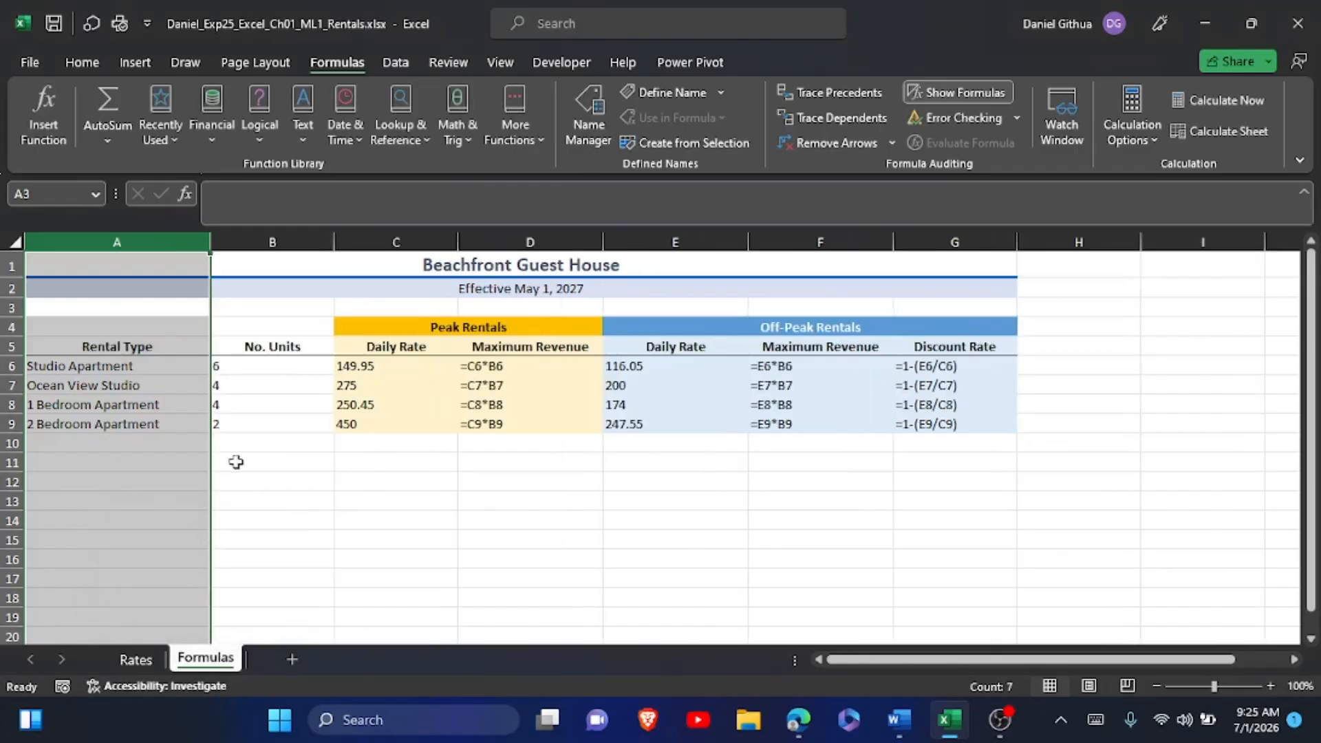
Set the width of column B on the Formulas worksheet to 7.
left_click(251, 243)
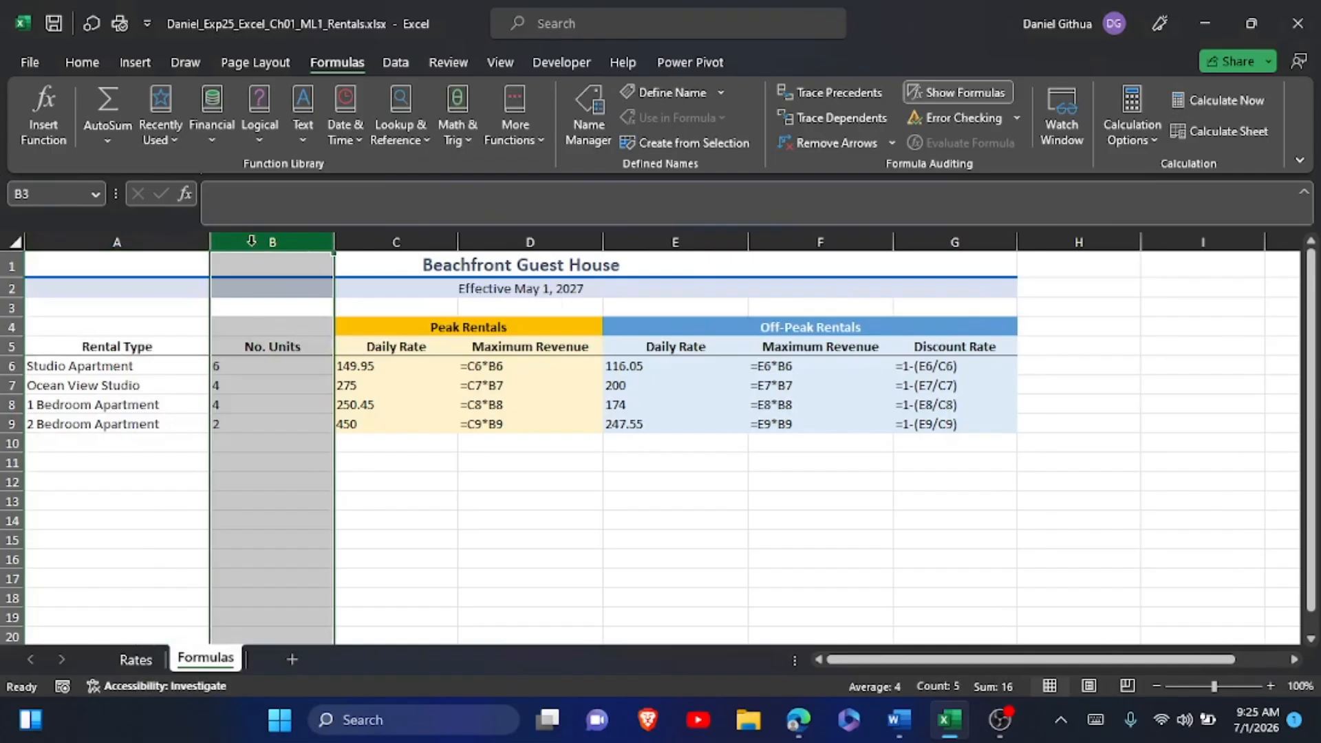
right_click(253, 246)
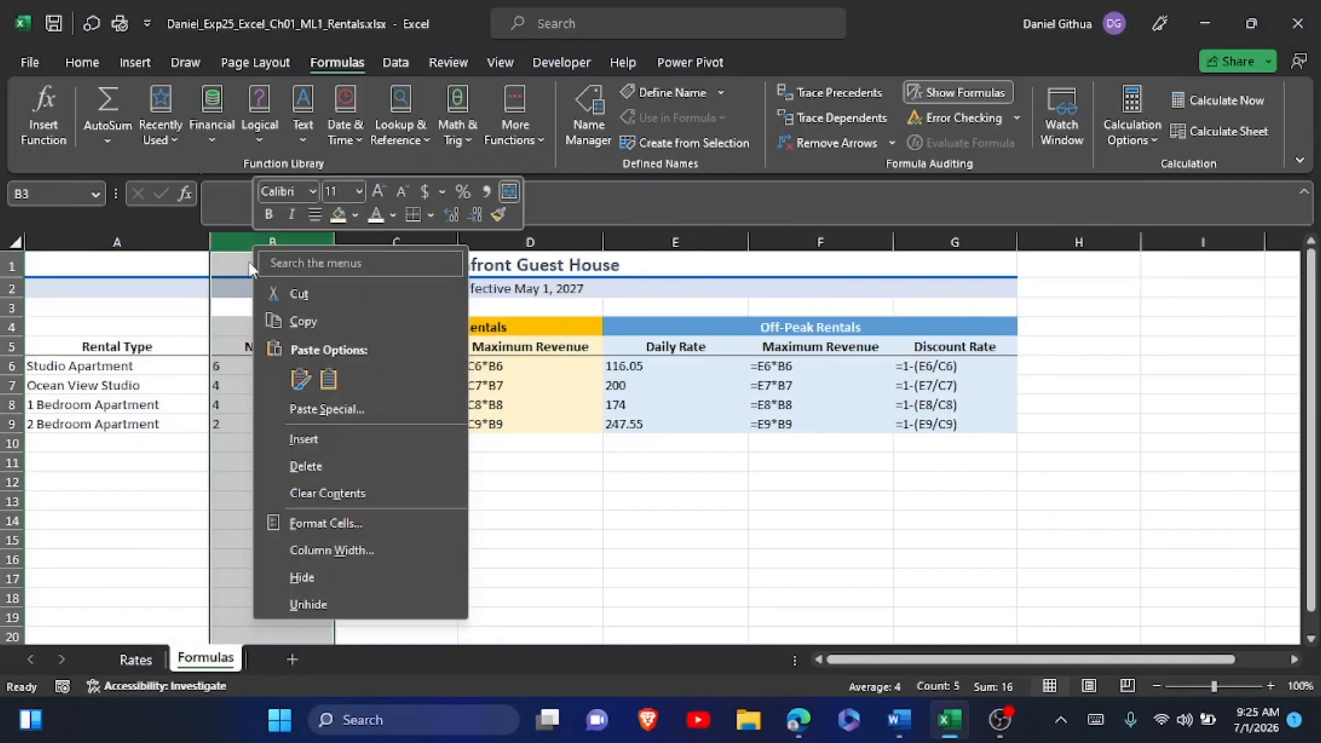
left_click(311, 552)
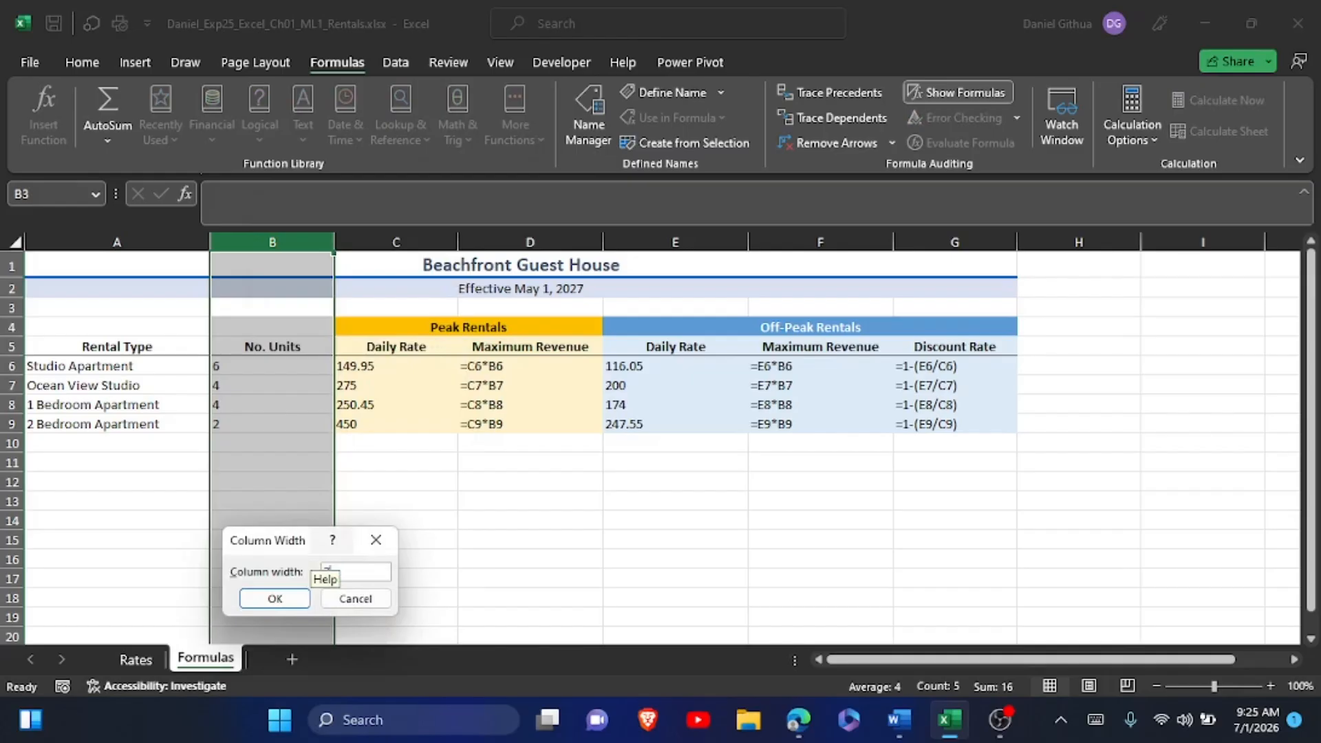
type("7")
left_click(292, 602)
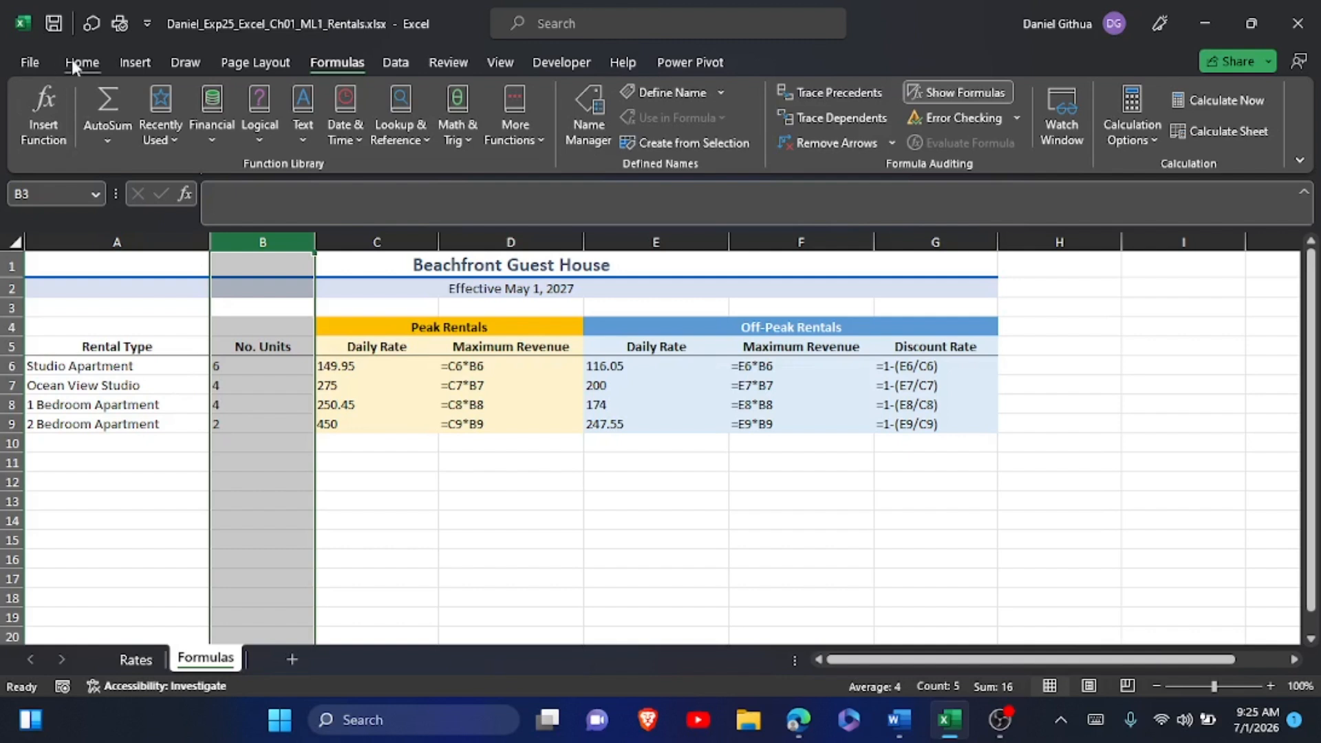
Check in Page Setup that the Formulas worksheet's scaling is set to fit one page wide by one tall.
left_click(224, 64)
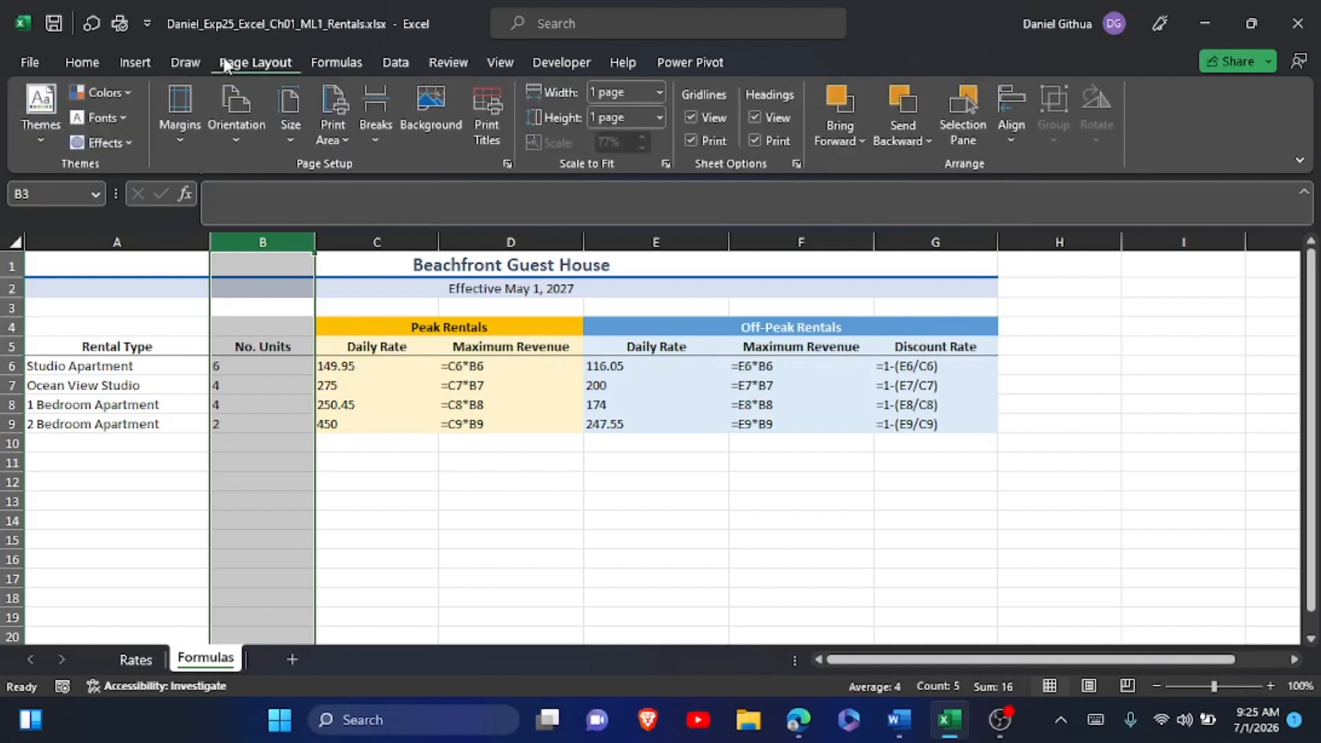
left_click(506, 164)
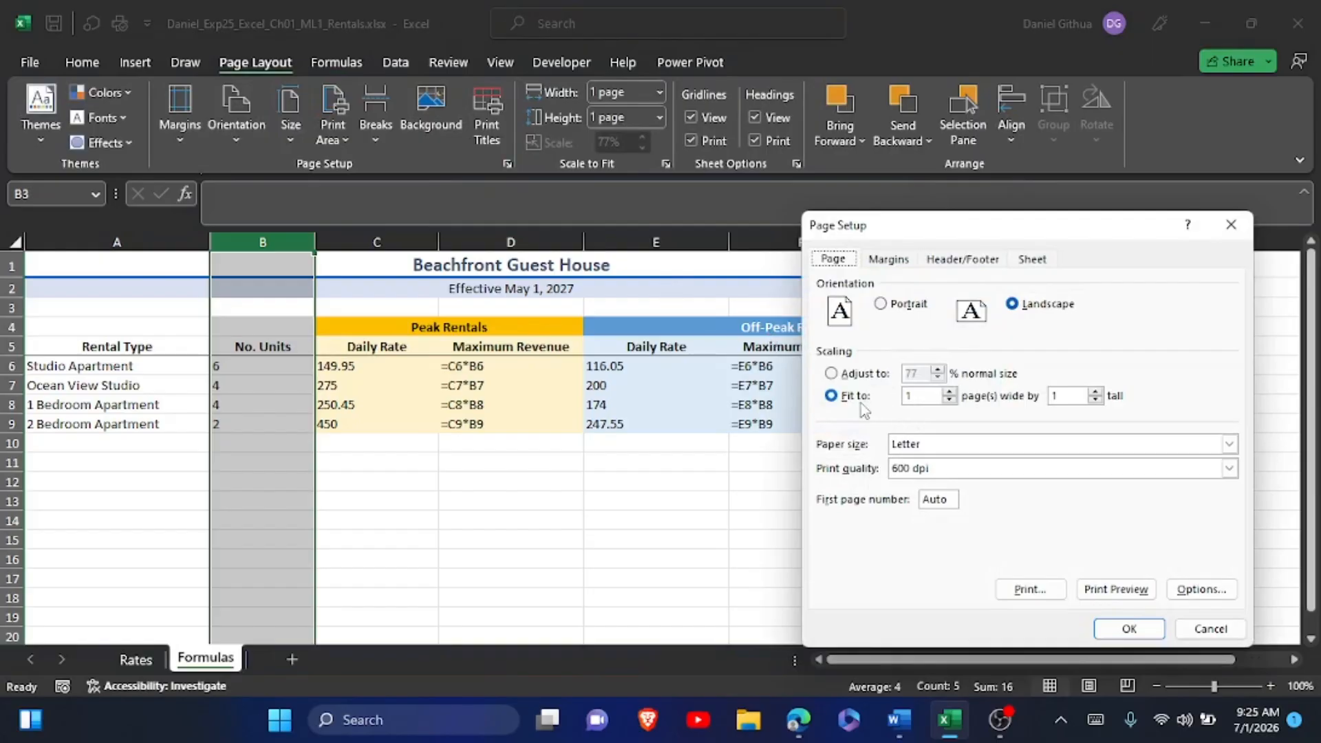
left_click(1132, 634)
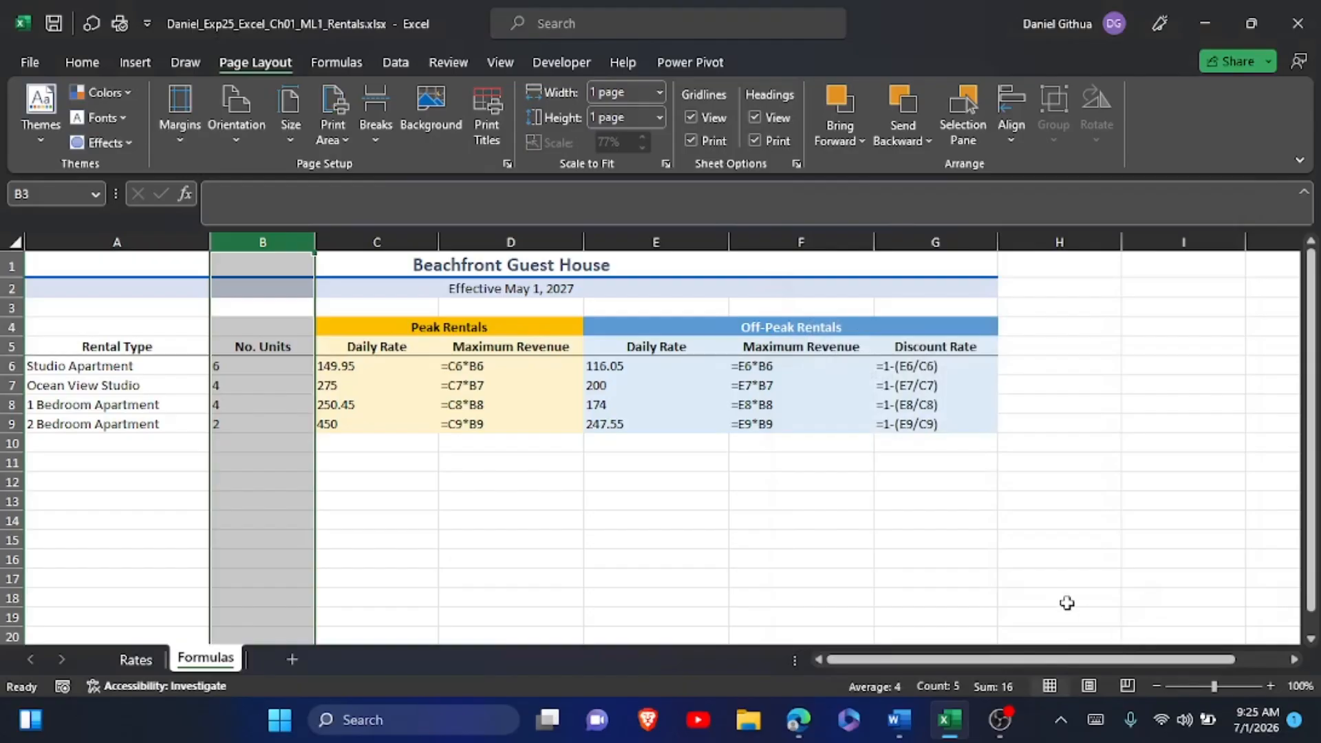
left_click(1004, 578)
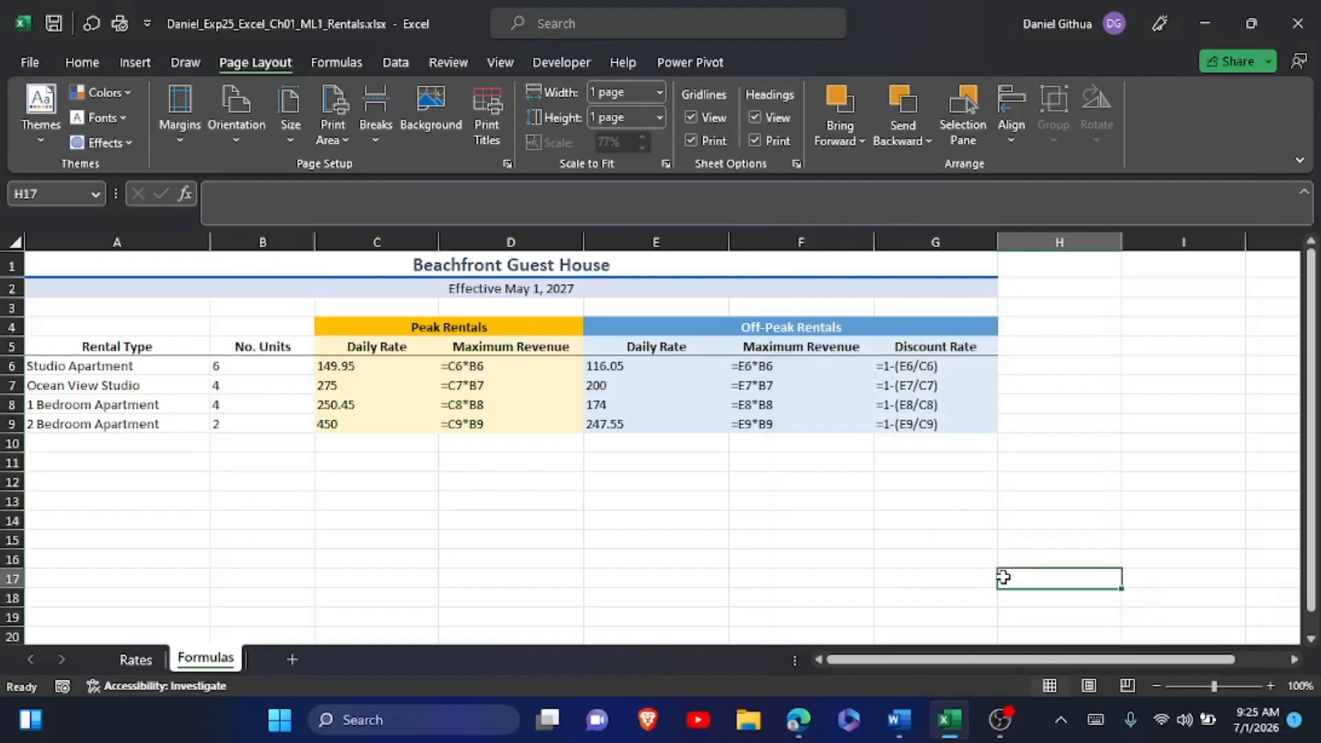
Switch to the Word instructions and highlight the step 23 instruction text in yellow.
key("alt+Tab")
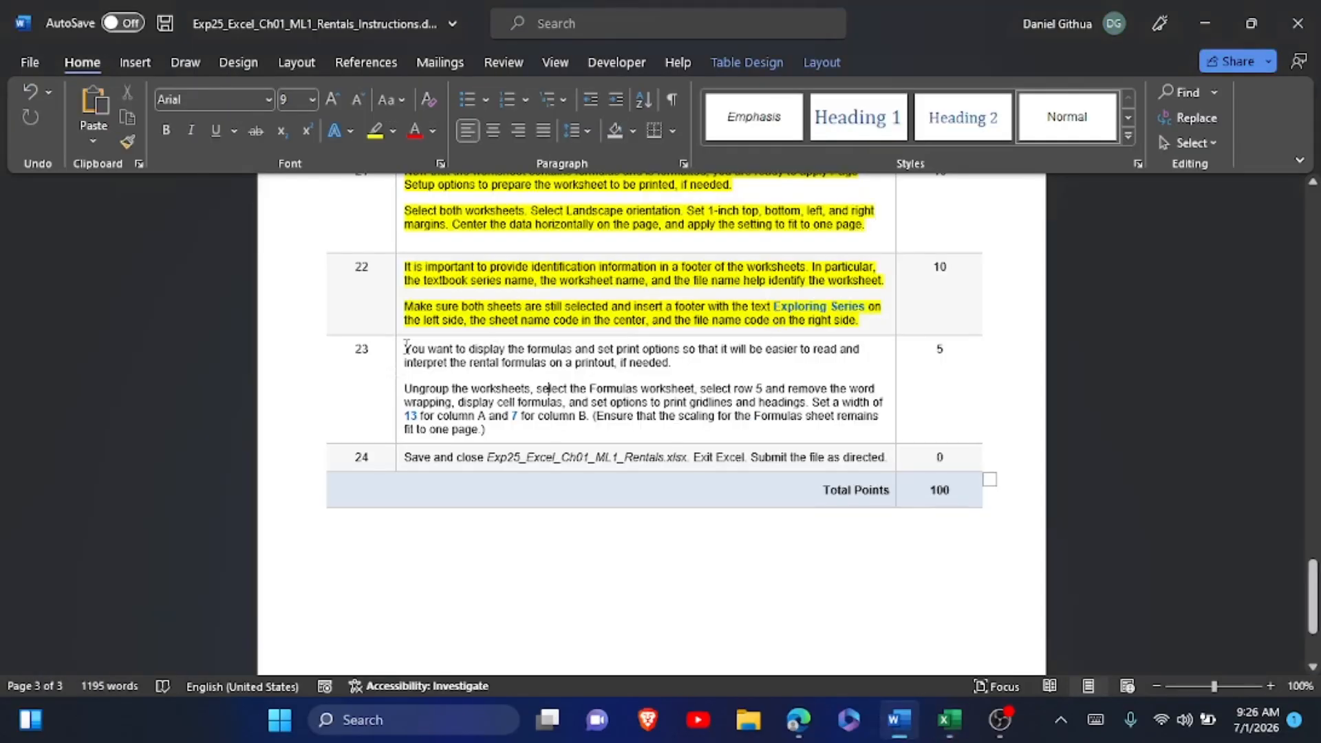
left_click_drag(406, 347, 555, 436)
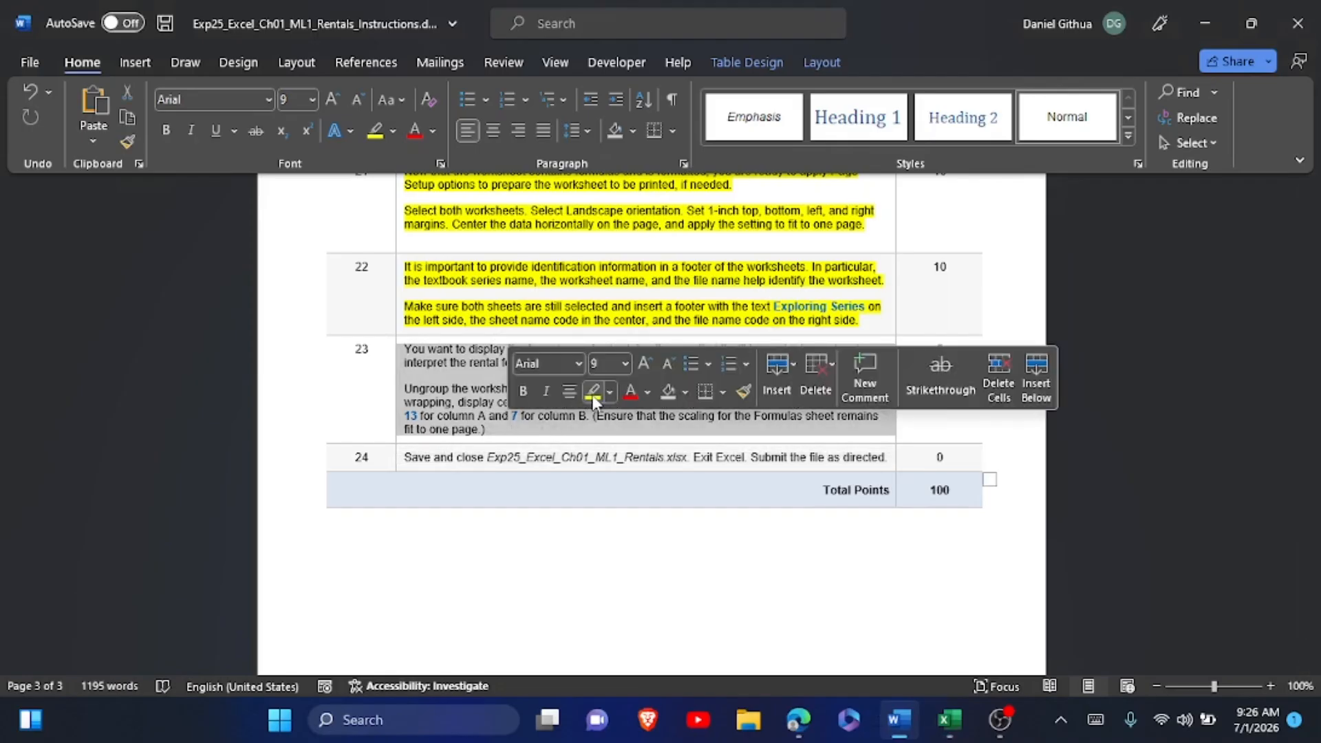
left_click(593, 392)
left_click(614, 471)
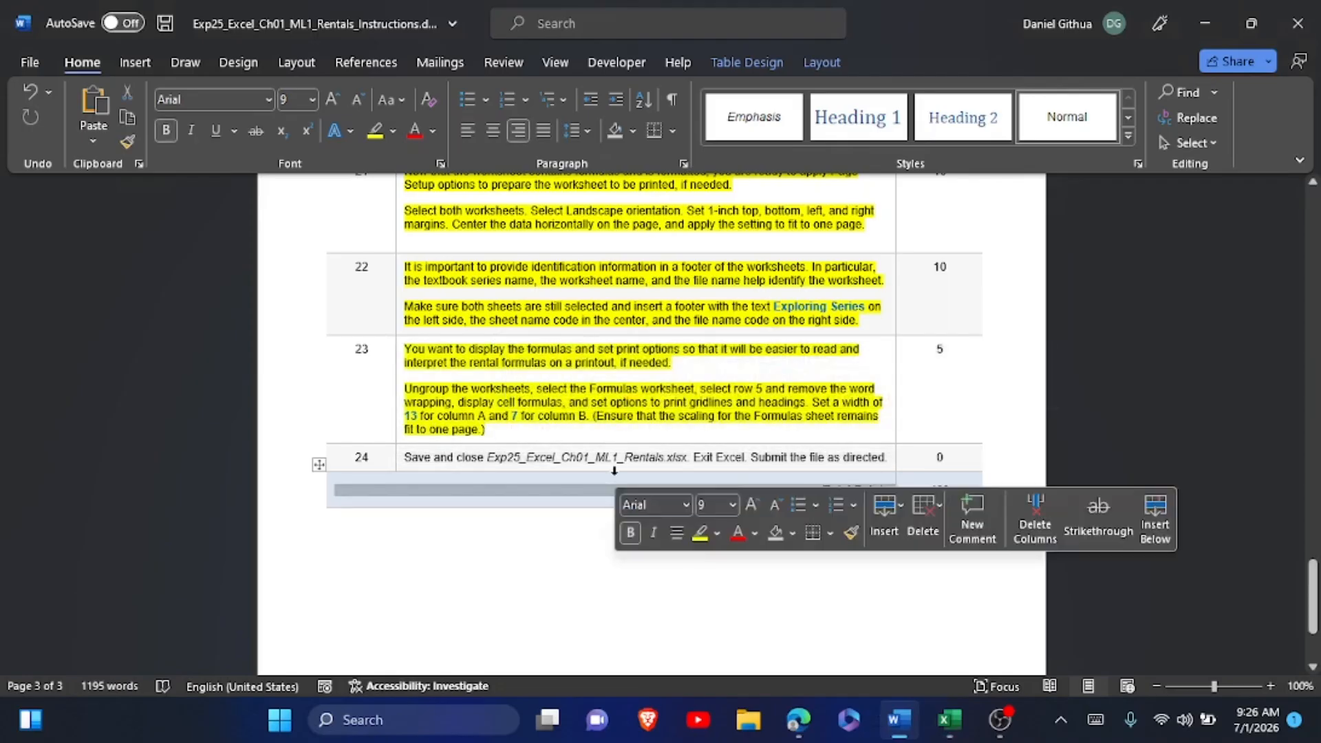
Close the rentals workbook and exit Excel, and highlight the step 24 instruction text in the Word document in yellow.
left_click_drag(405, 457, 692, 444)
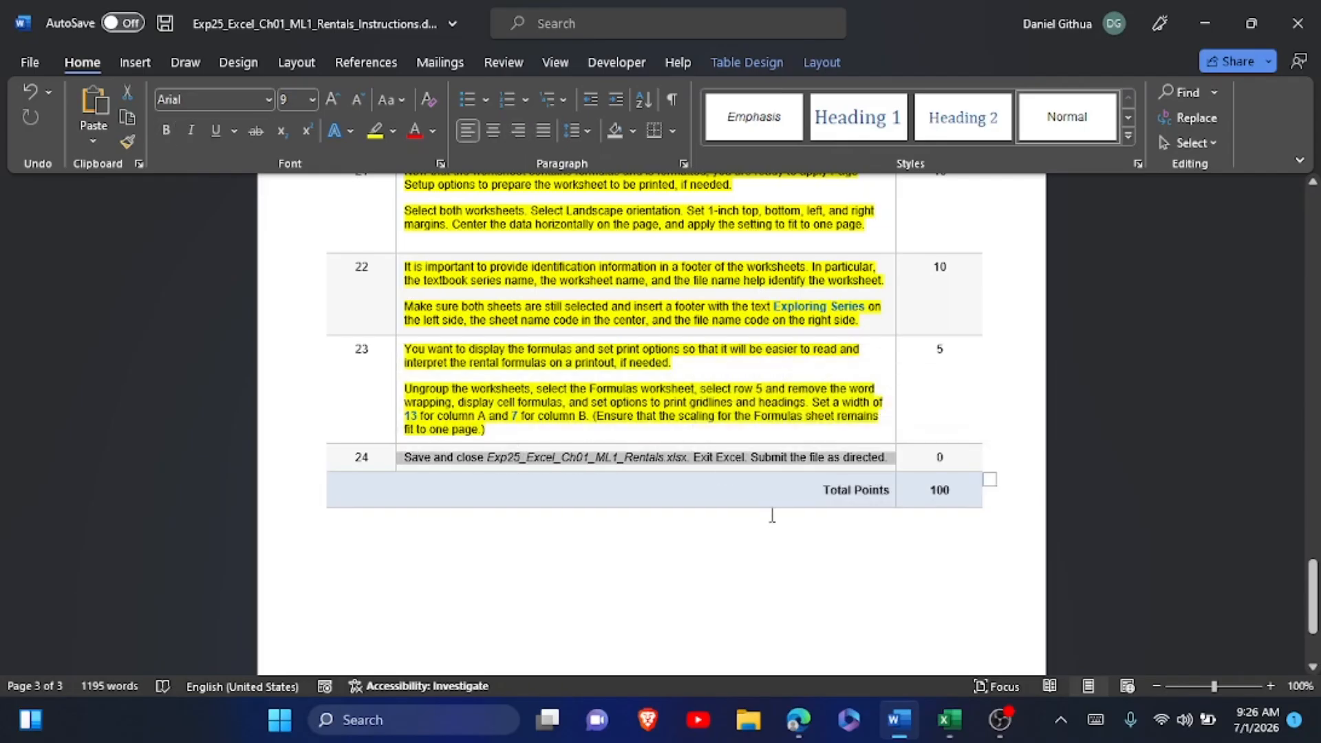
key("alt+Tab")
key("alt+Tab")
key("alt+Tab")
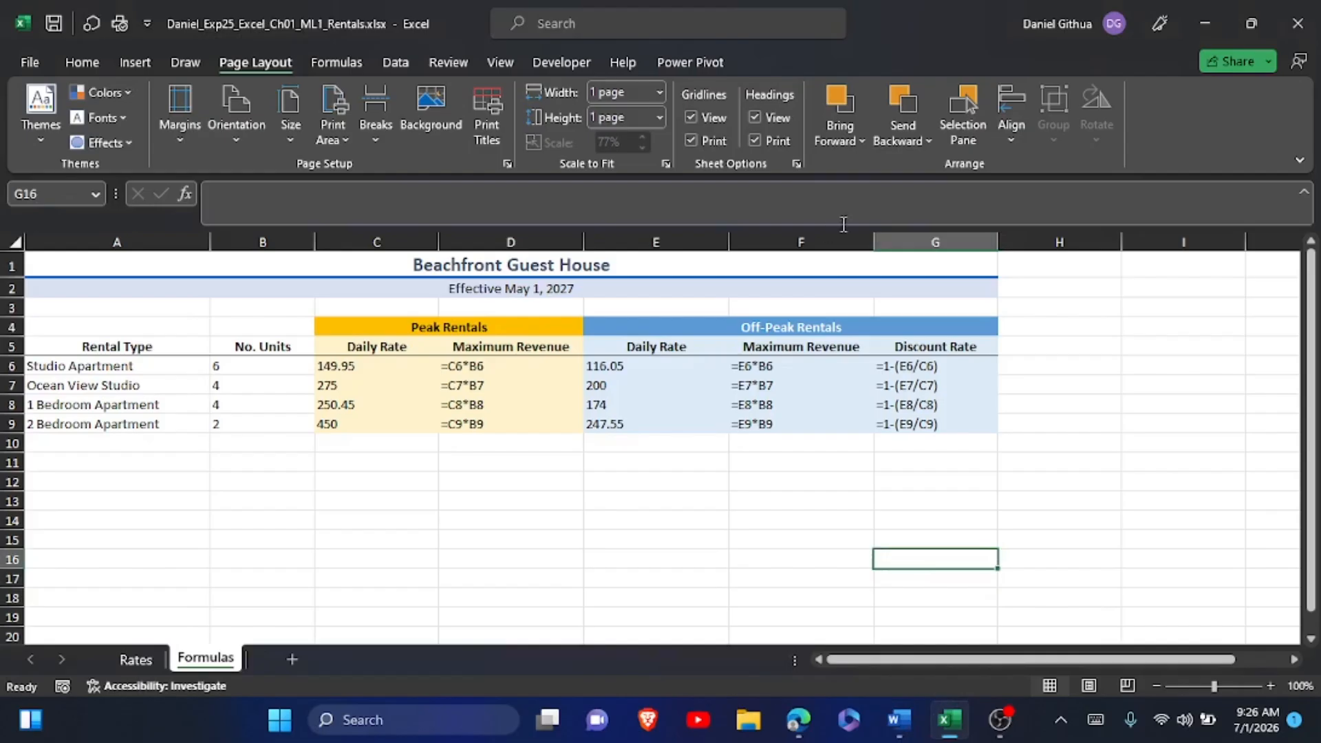
left_click(1294, 19)
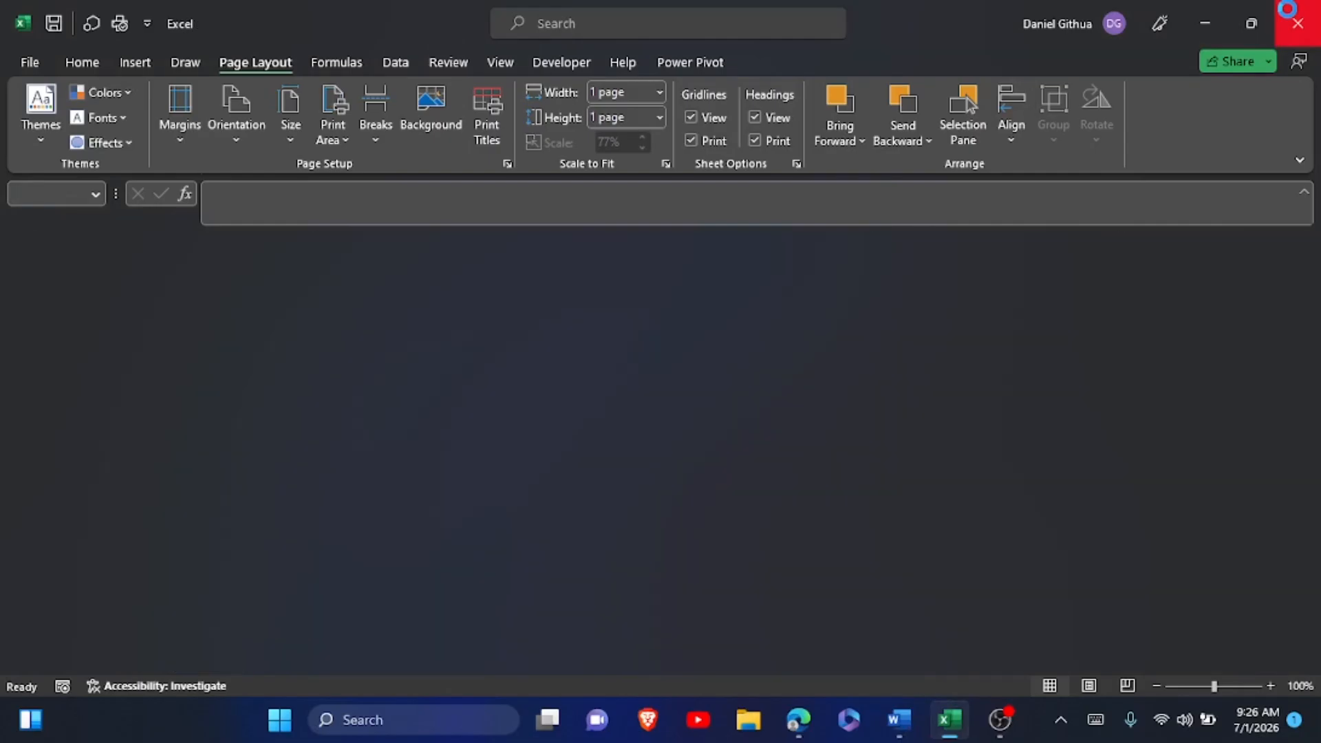
left_click(1292, 18)
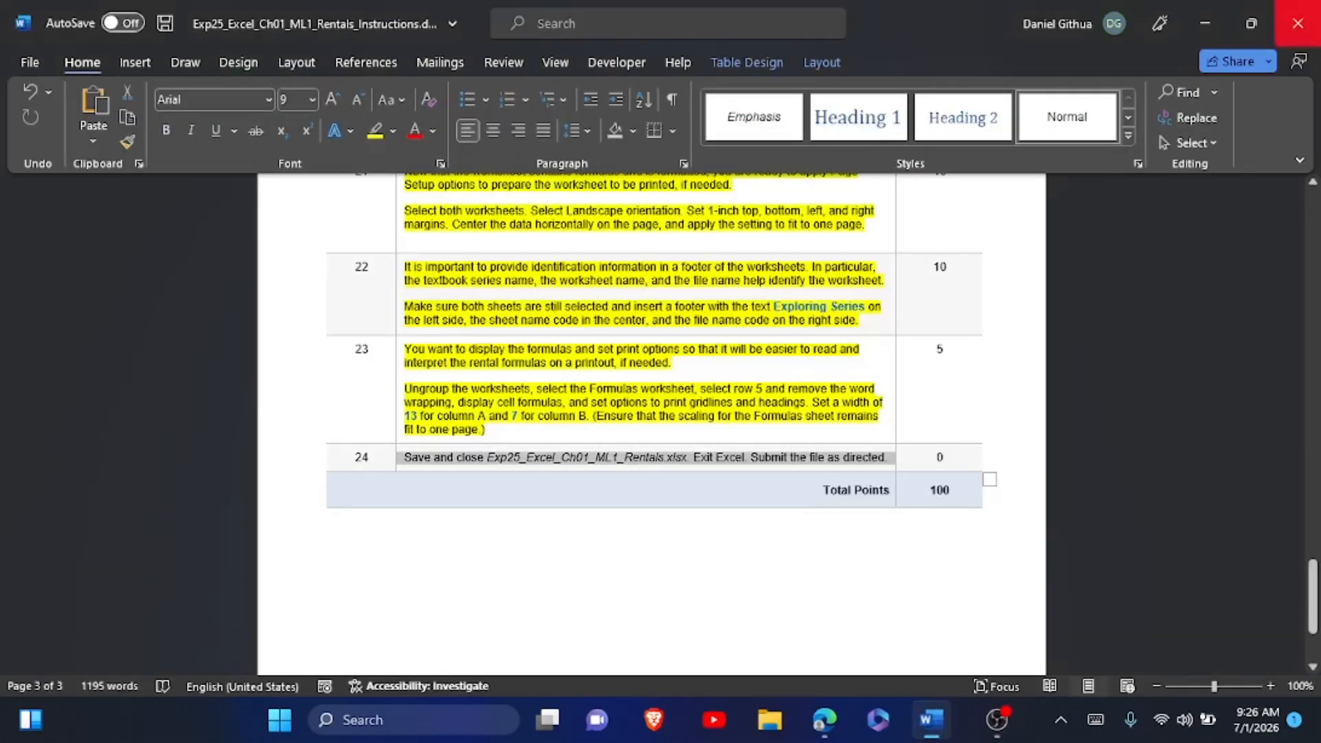
left_click(378, 141)
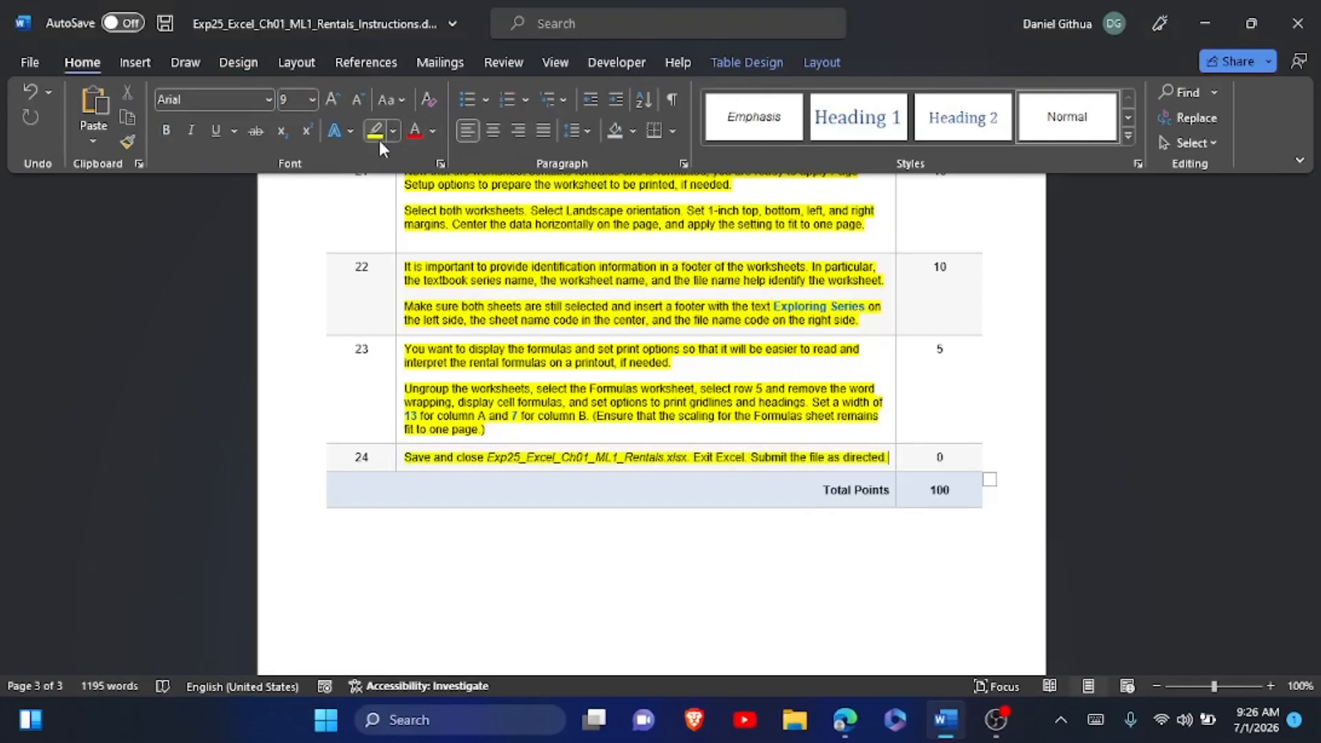